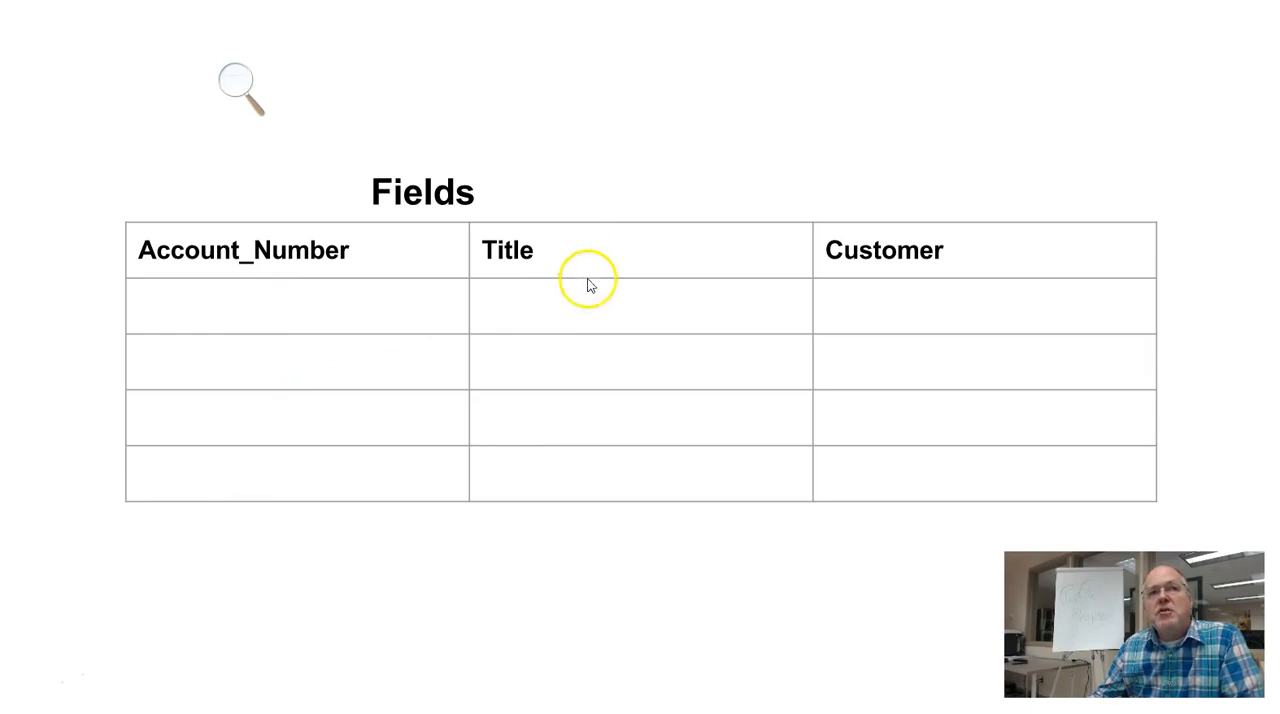
Reveal the record labels in the Fields table slide, advance to the following slide and end the slideshow
left_click(358, 311)
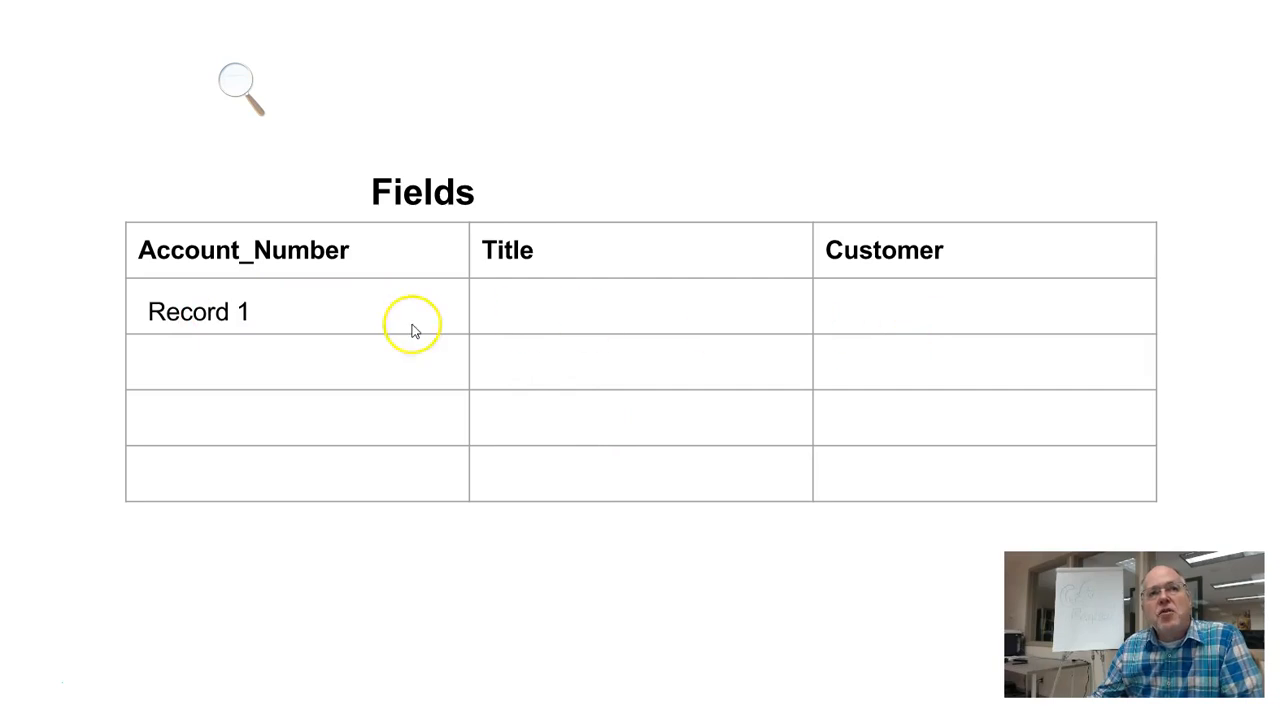
left_click(860, 322)
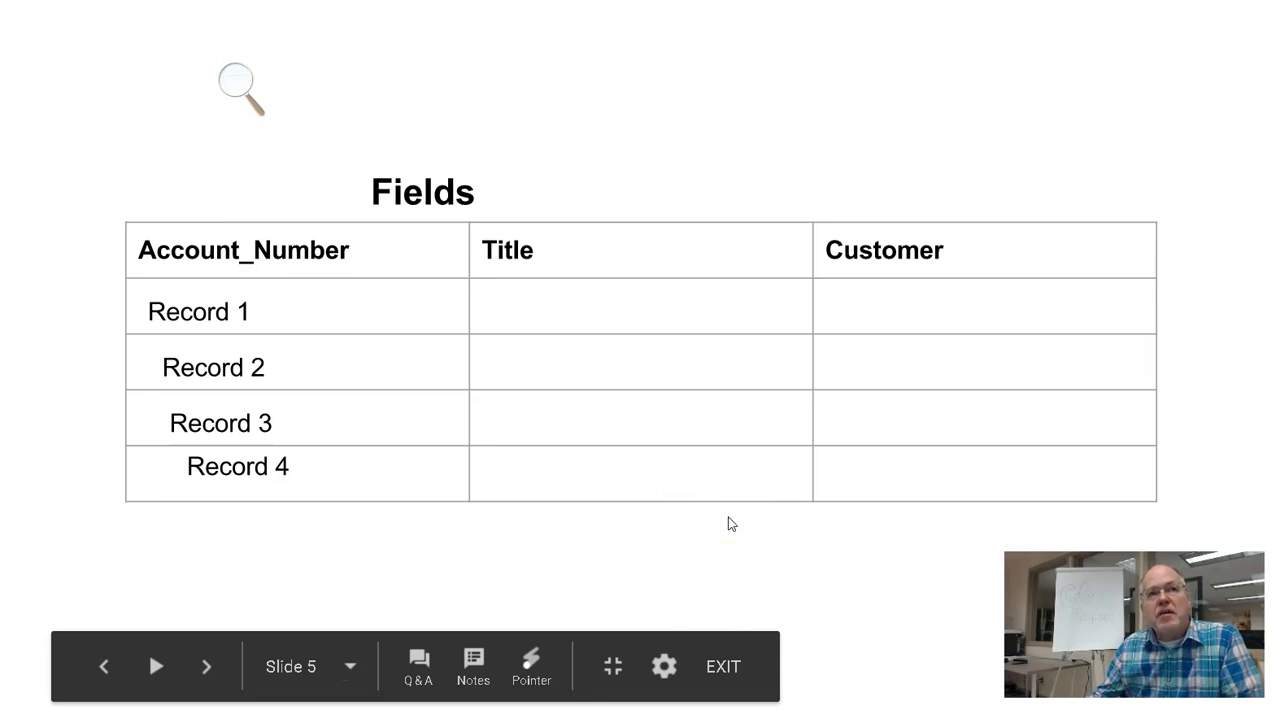
key("Right")
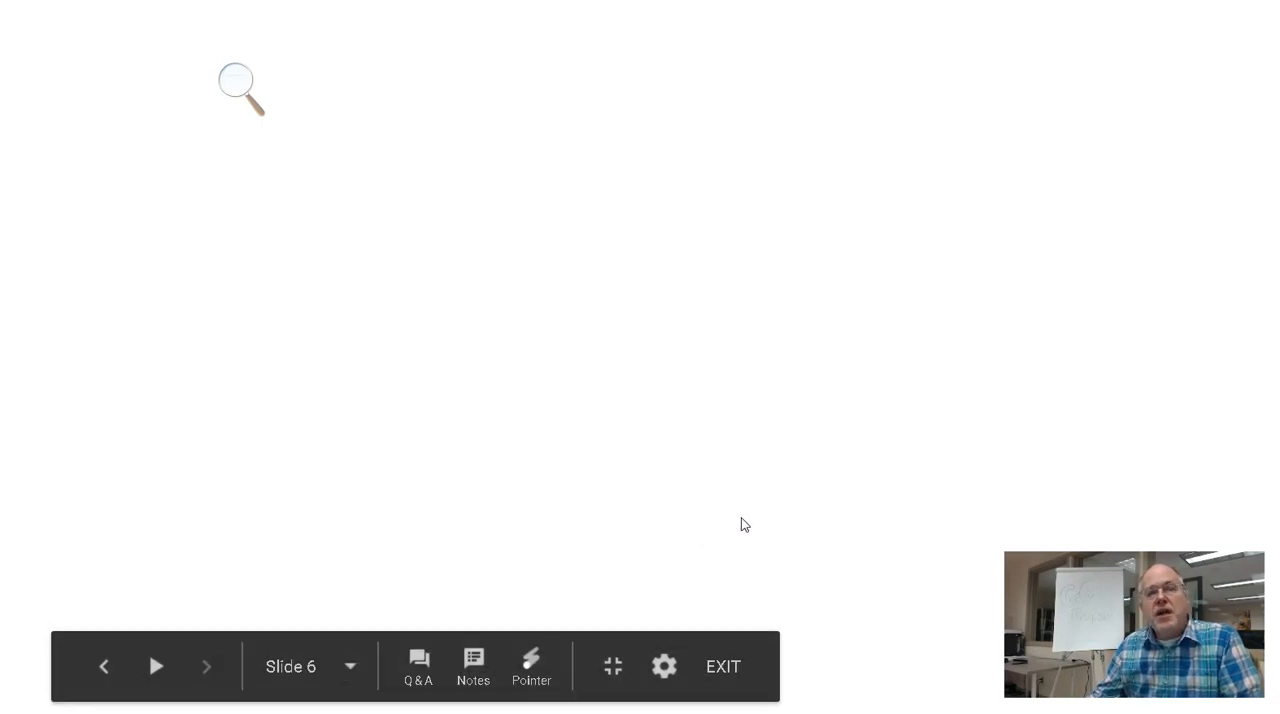
key("Escape")
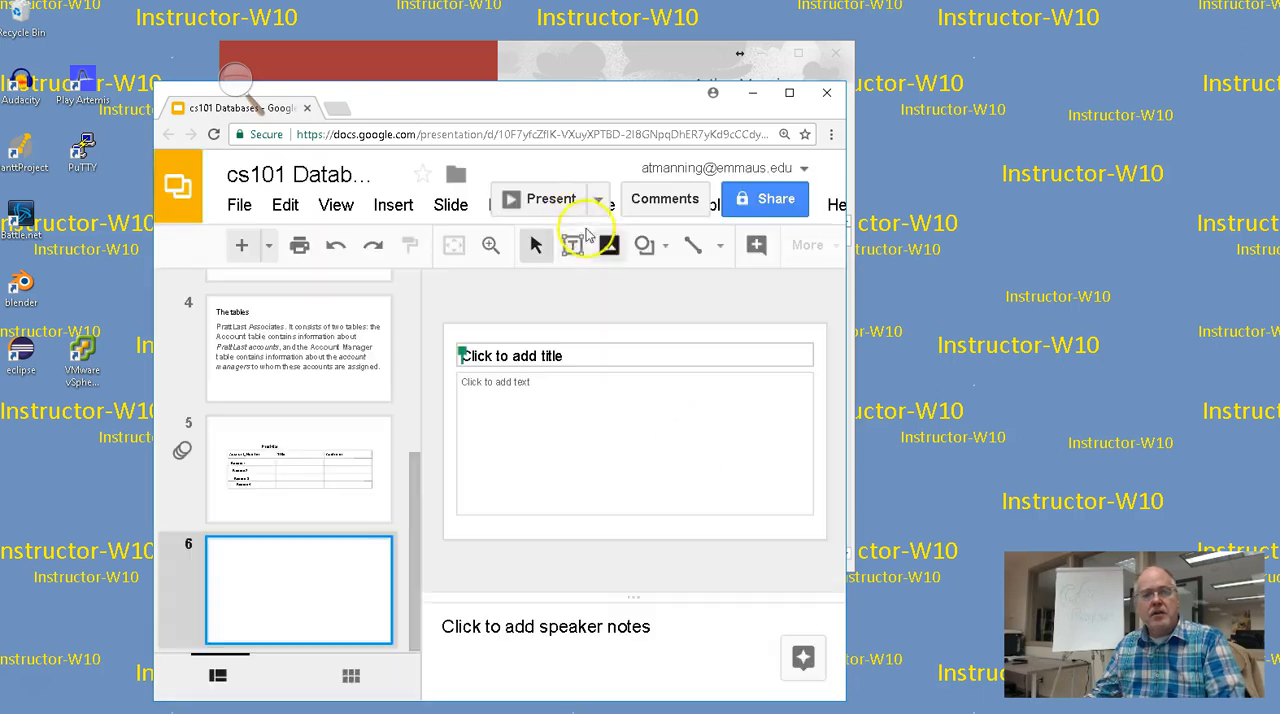
Switch to Access, start a blank database and choose the Section 2 folder inside cs101-Fall2017 on OneDrive as its location
left_click(445, 57)
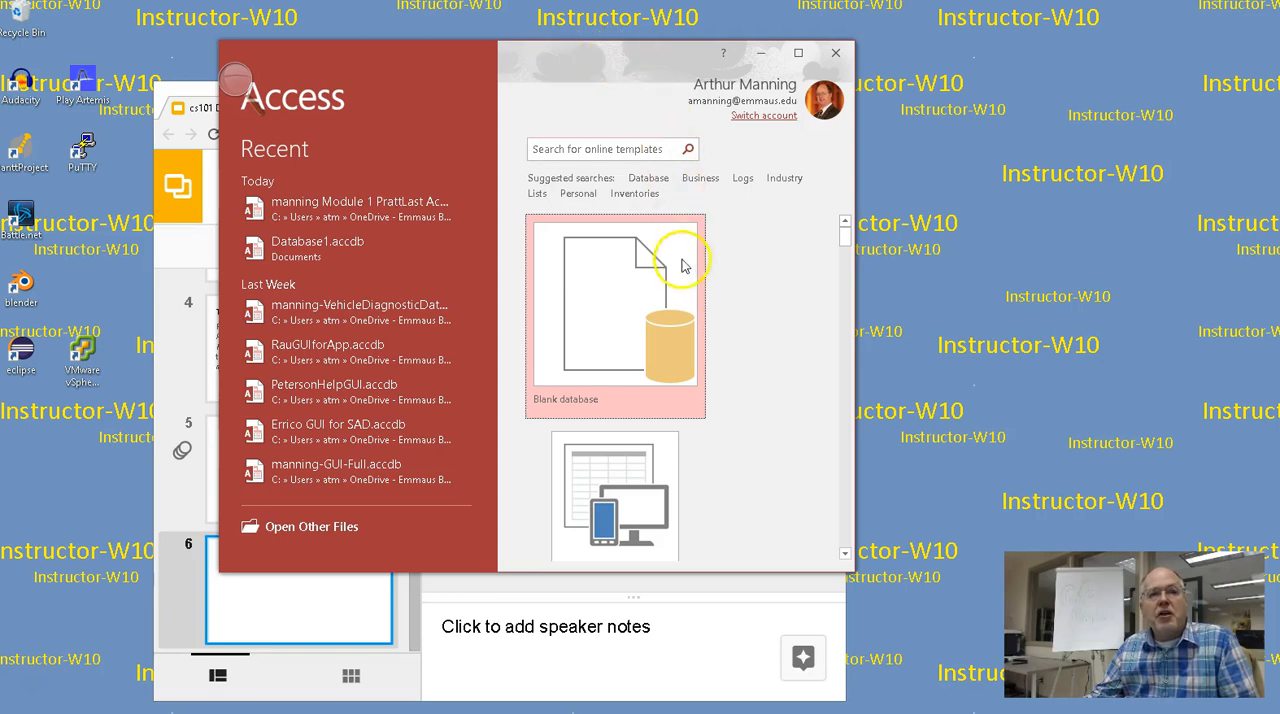
left_click(627, 295)
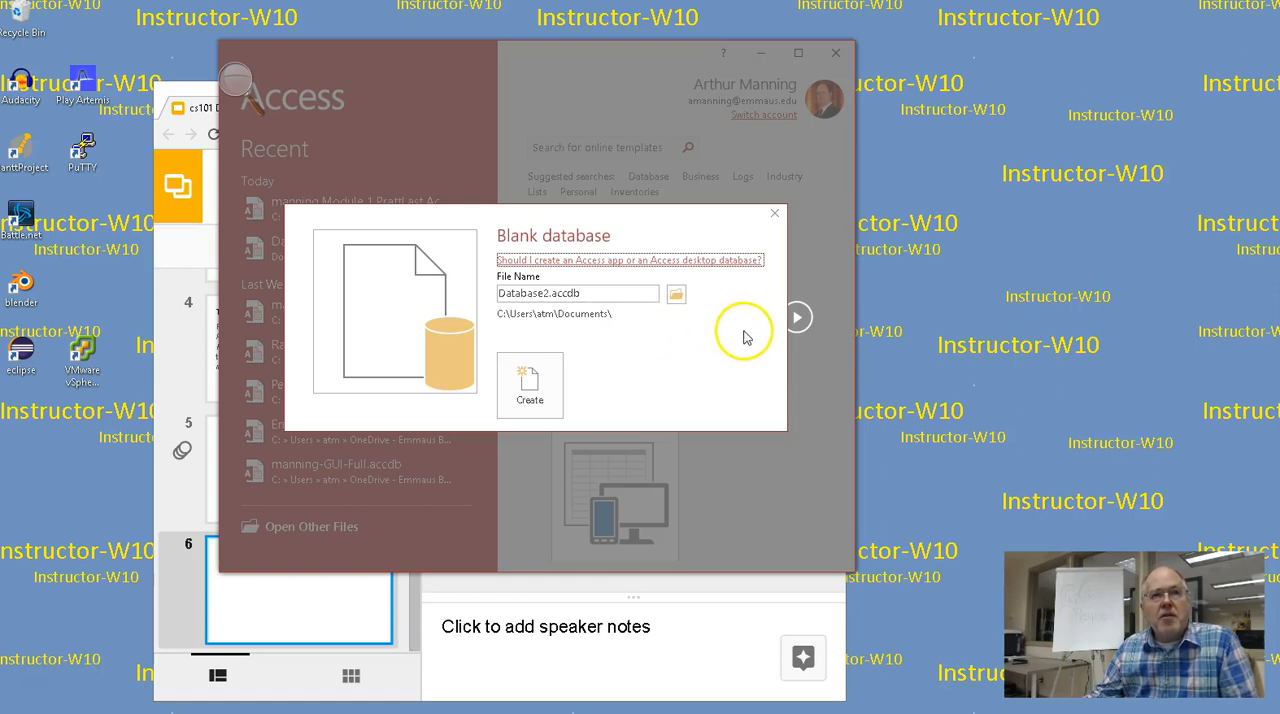
left_click(675, 294)
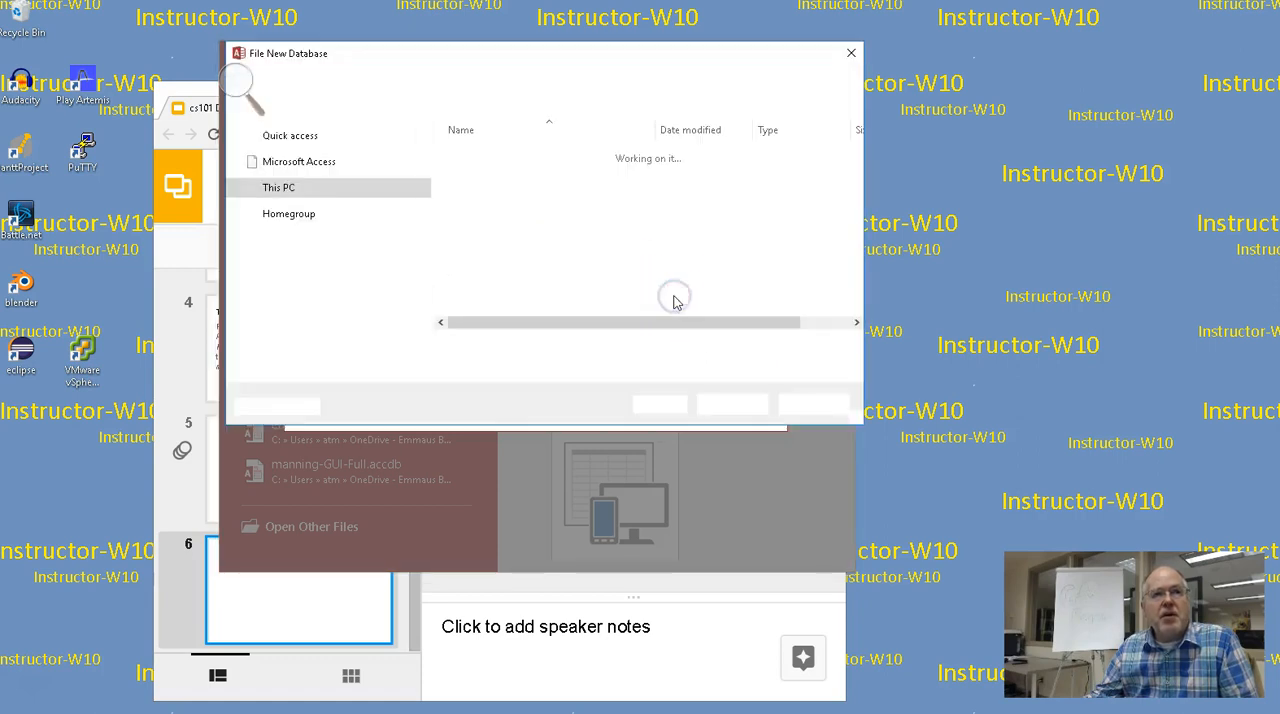
left_click_drag(425, 271, 426, 221)
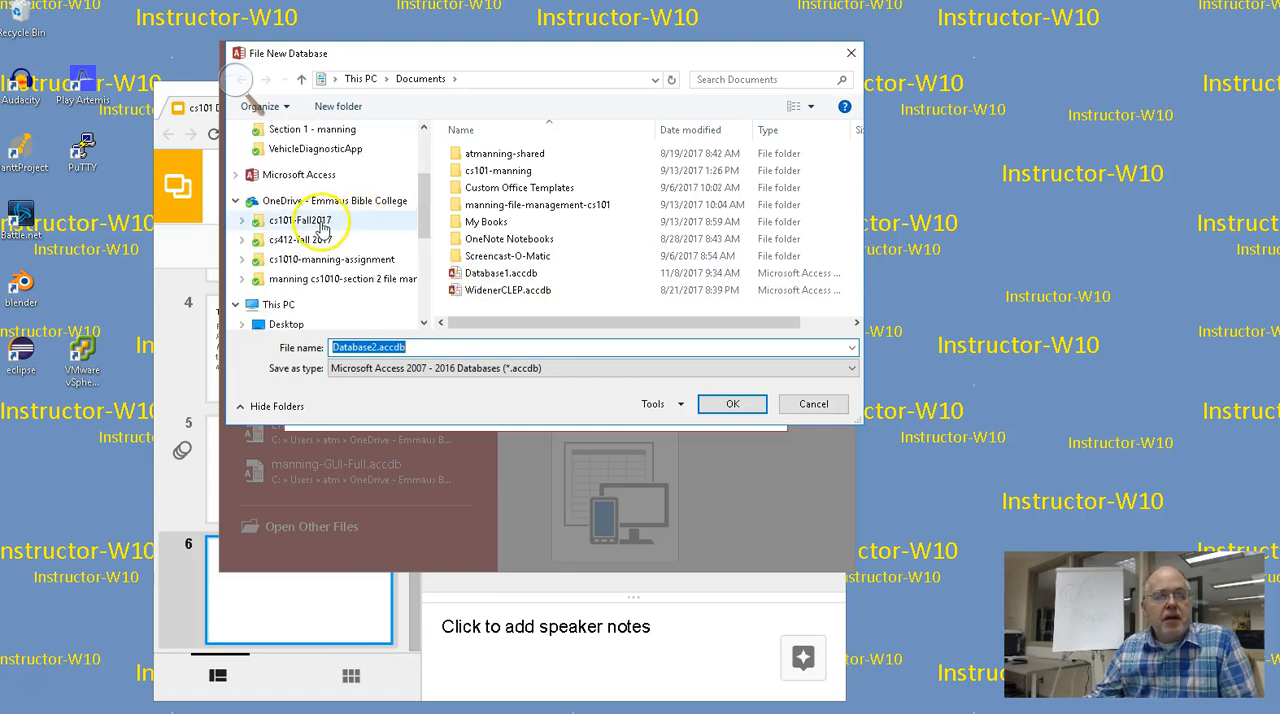
left_click(322, 226)
left_click(478, 172)
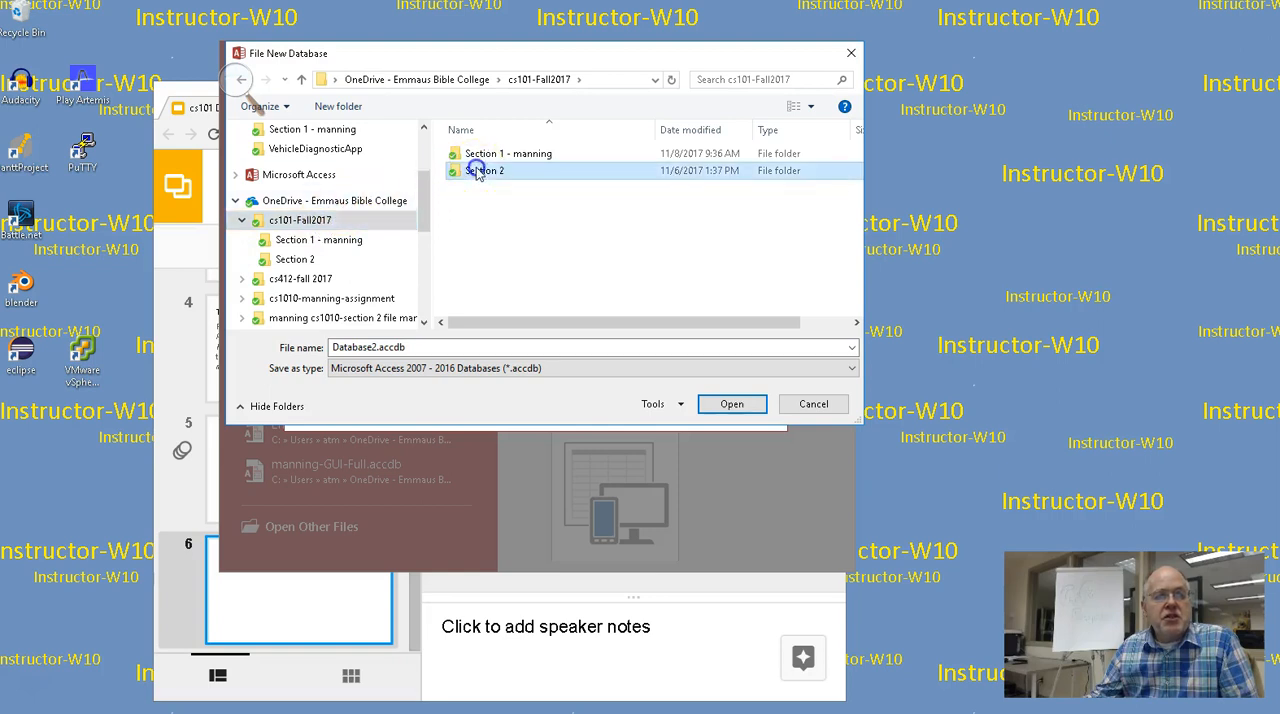
double_click(478, 172)
Name the database file with the owner's surname followed by "Access Module 1 PrattLast Accounts" and create it
left_click(373, 347)
double_click(373, 347)
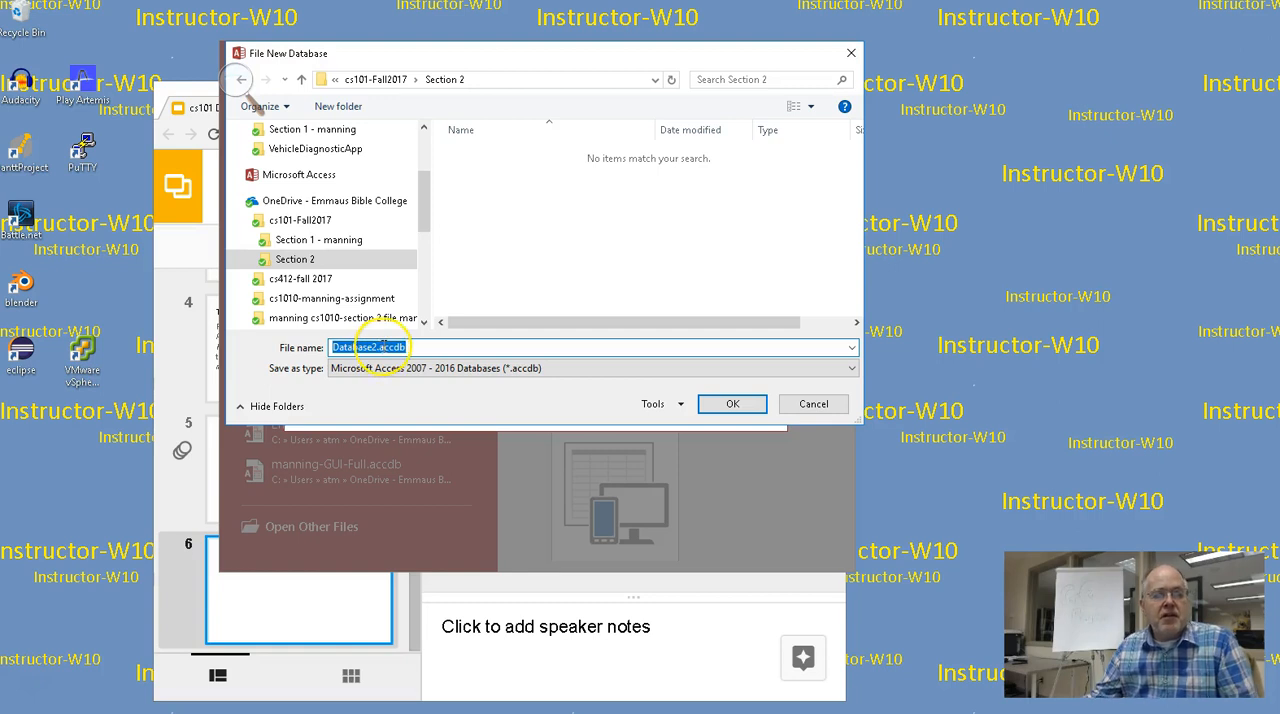
type("ma")
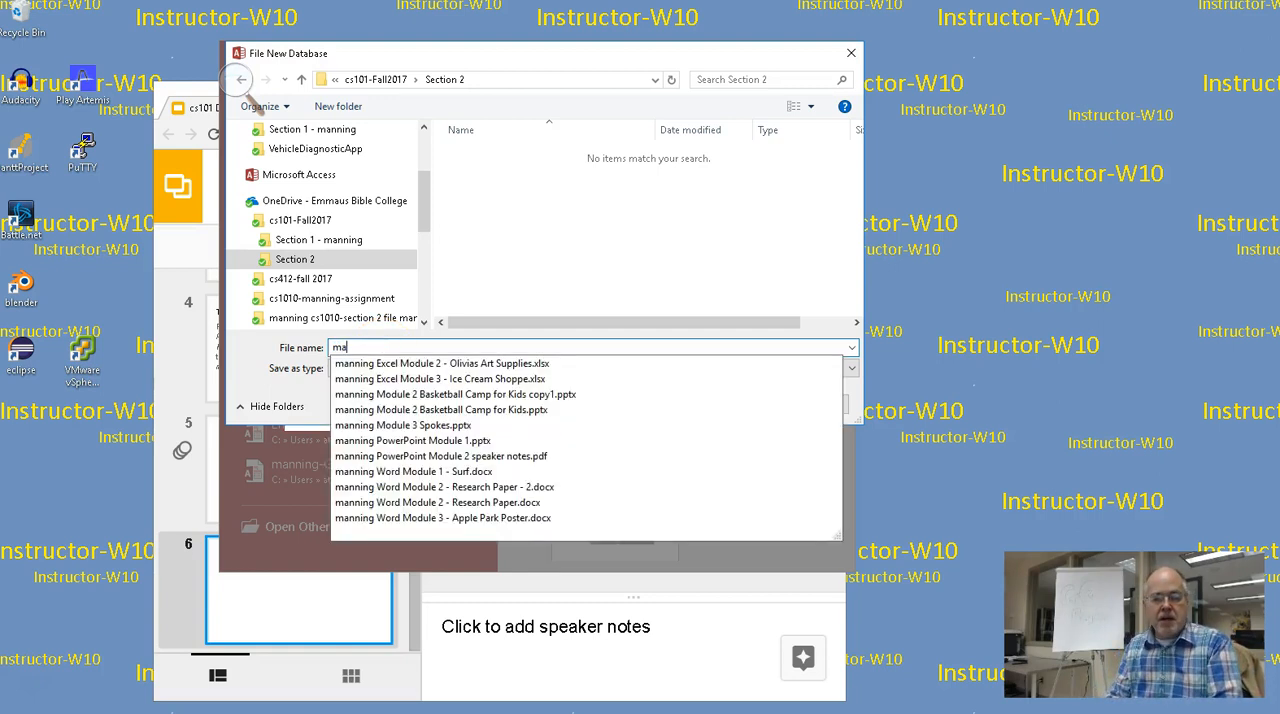
type("nning A")
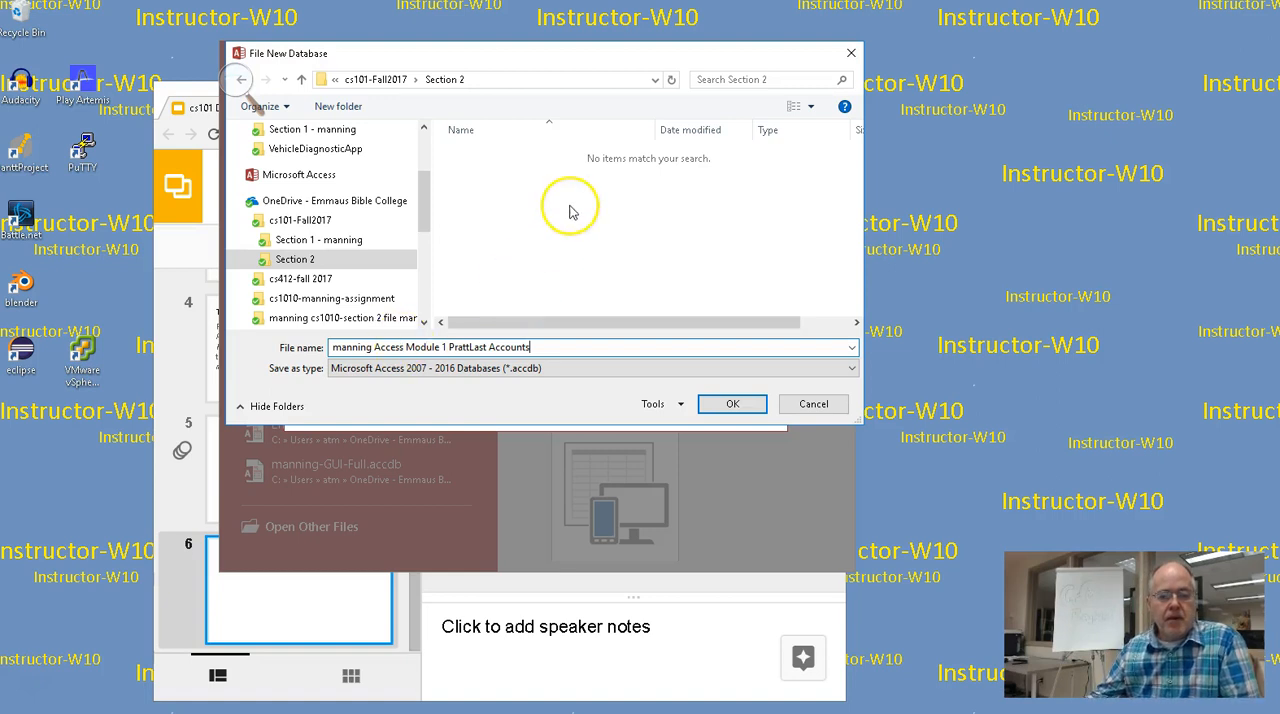
left_click(752, 404)
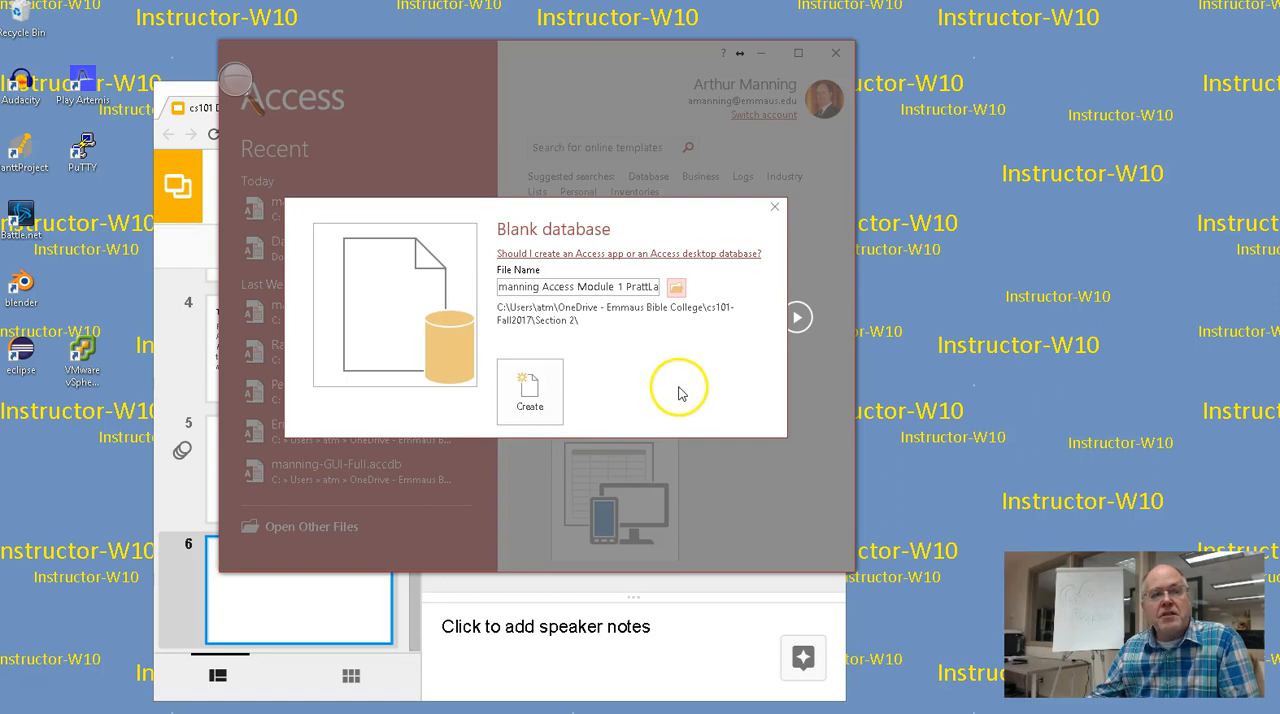
left_click(540, 393)
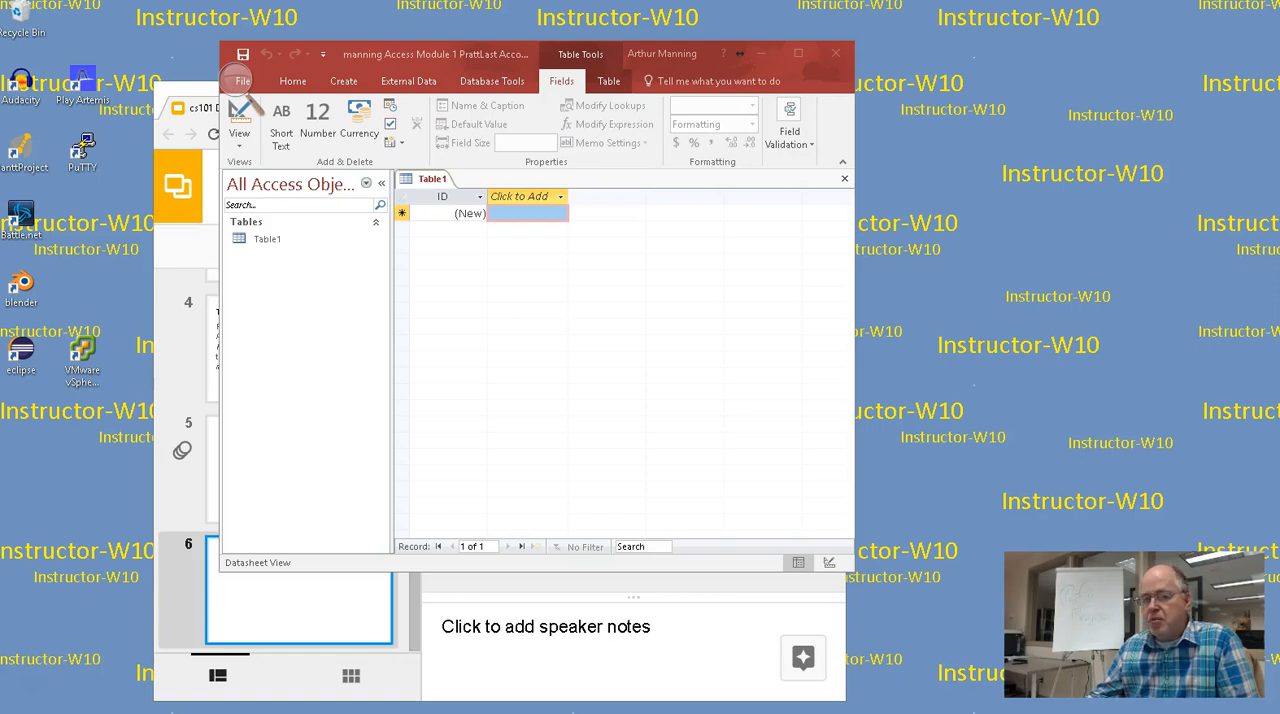
Enlarge the screen one level with Magnifier and reposition the Access window so it fills the magnified view
left_click_drag(553, 50, 936, 107)
left_click(236, 78)
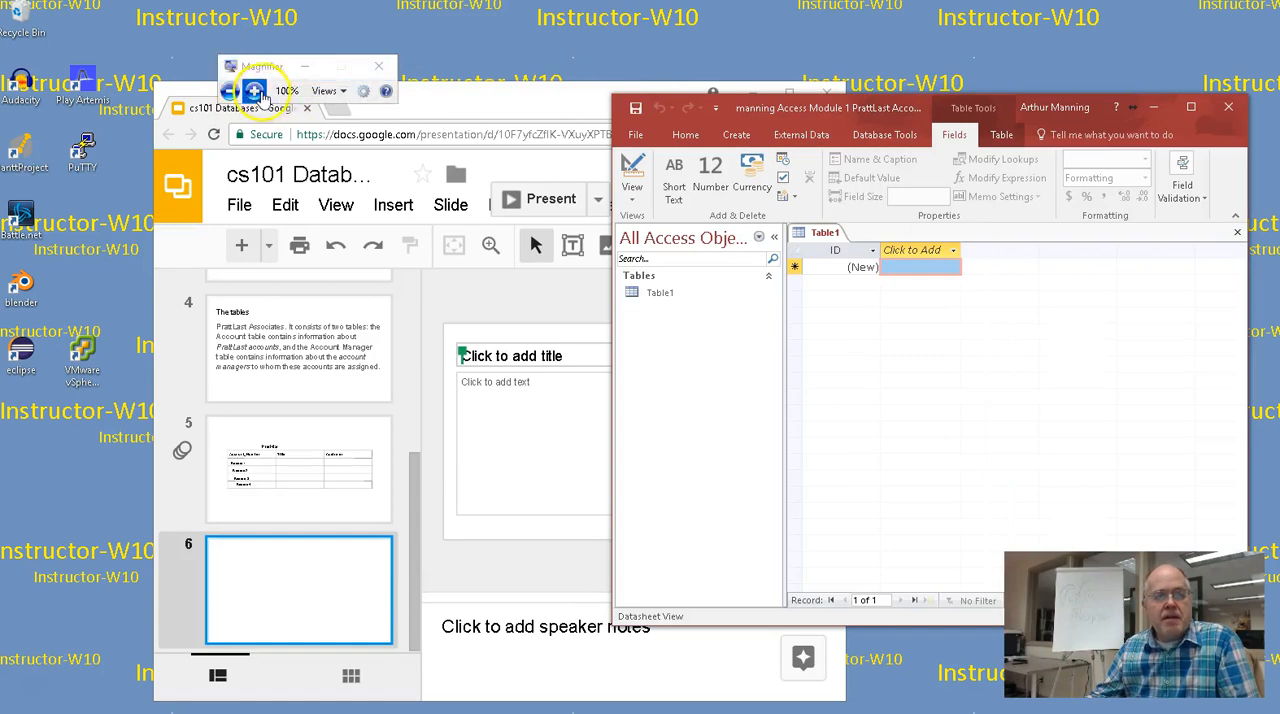
left_click(254, 91)
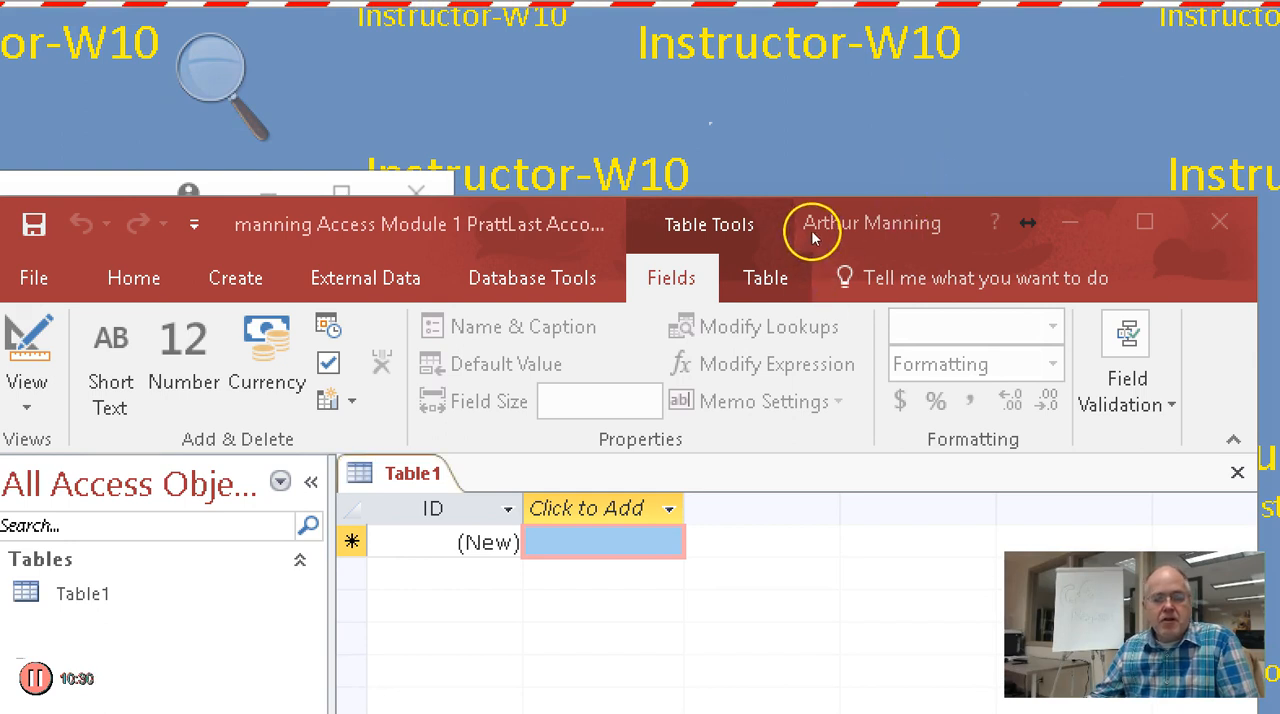
left_click_drag(923, 99, 934, 20)
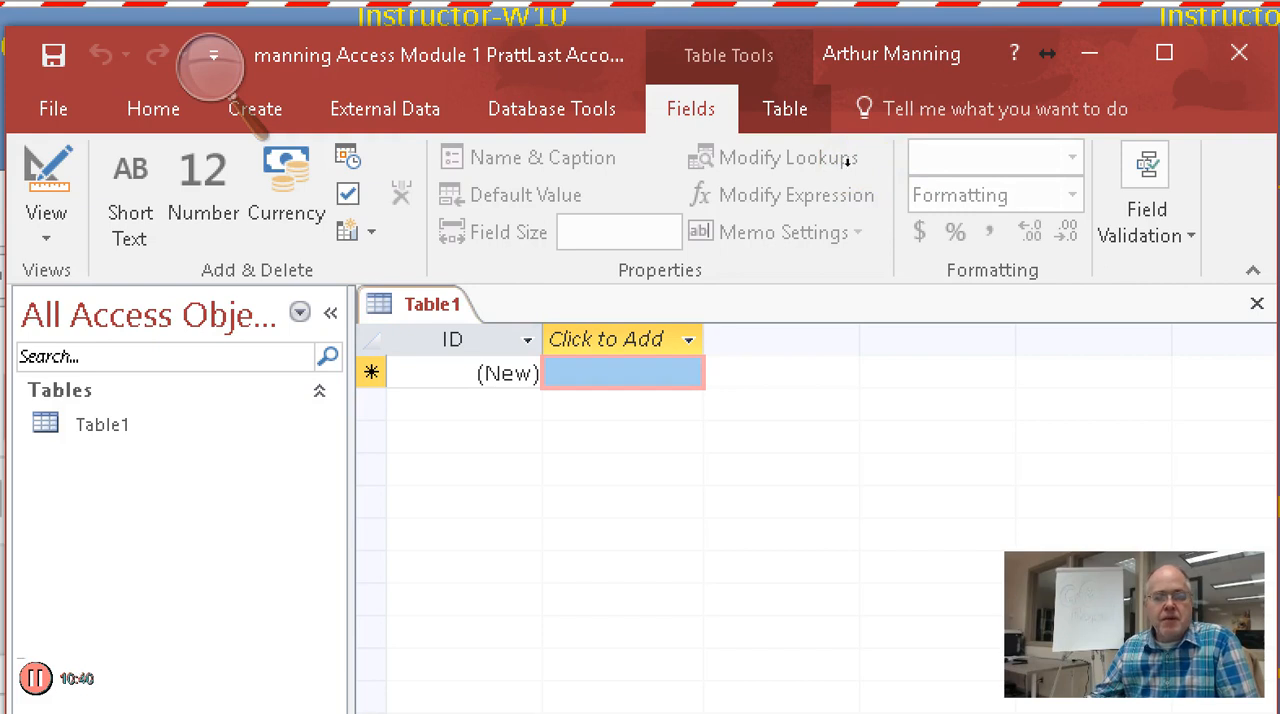
Select the ID field in Table1 and start editing its name in the column header
key("Left")
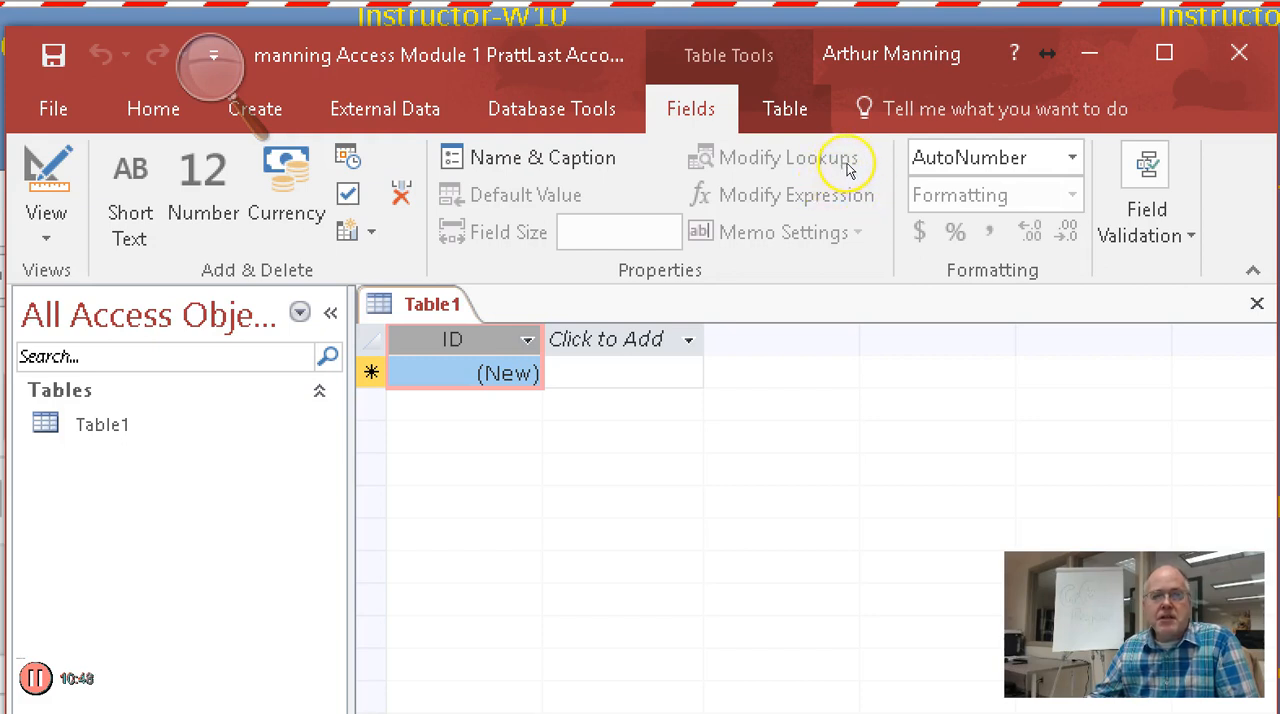
right_click(847, 163)
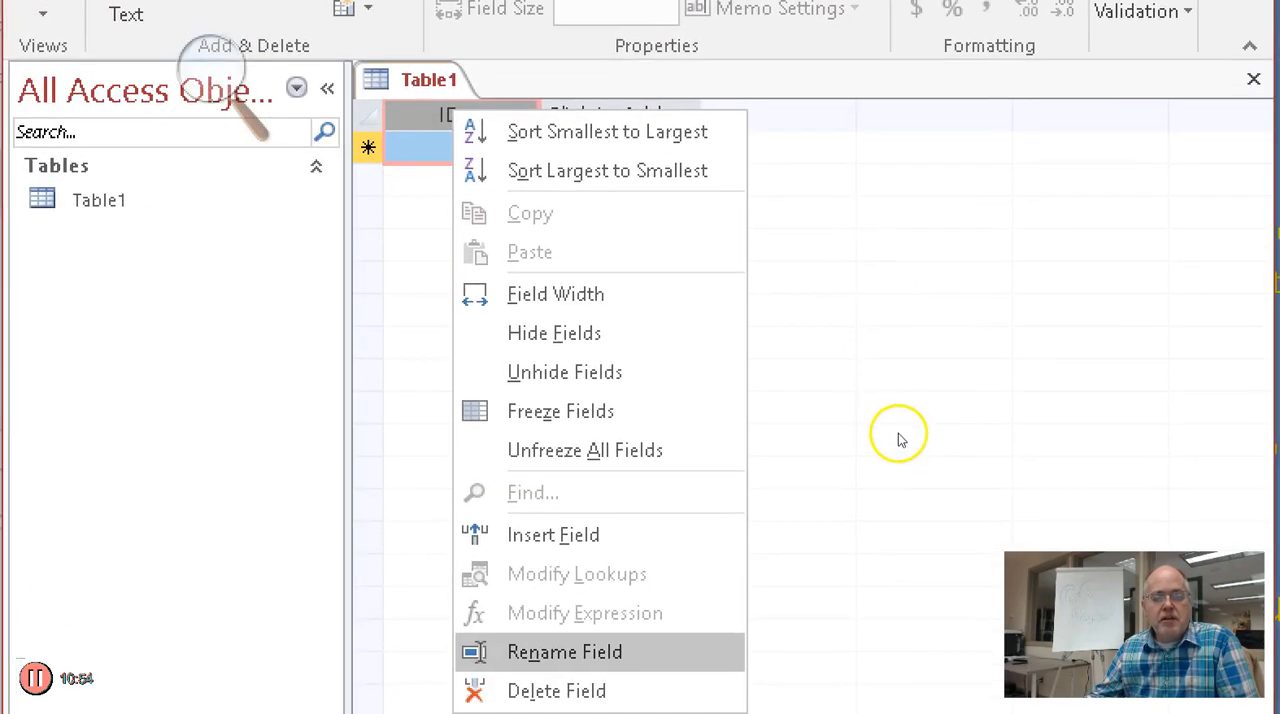
left_click(898, 440)
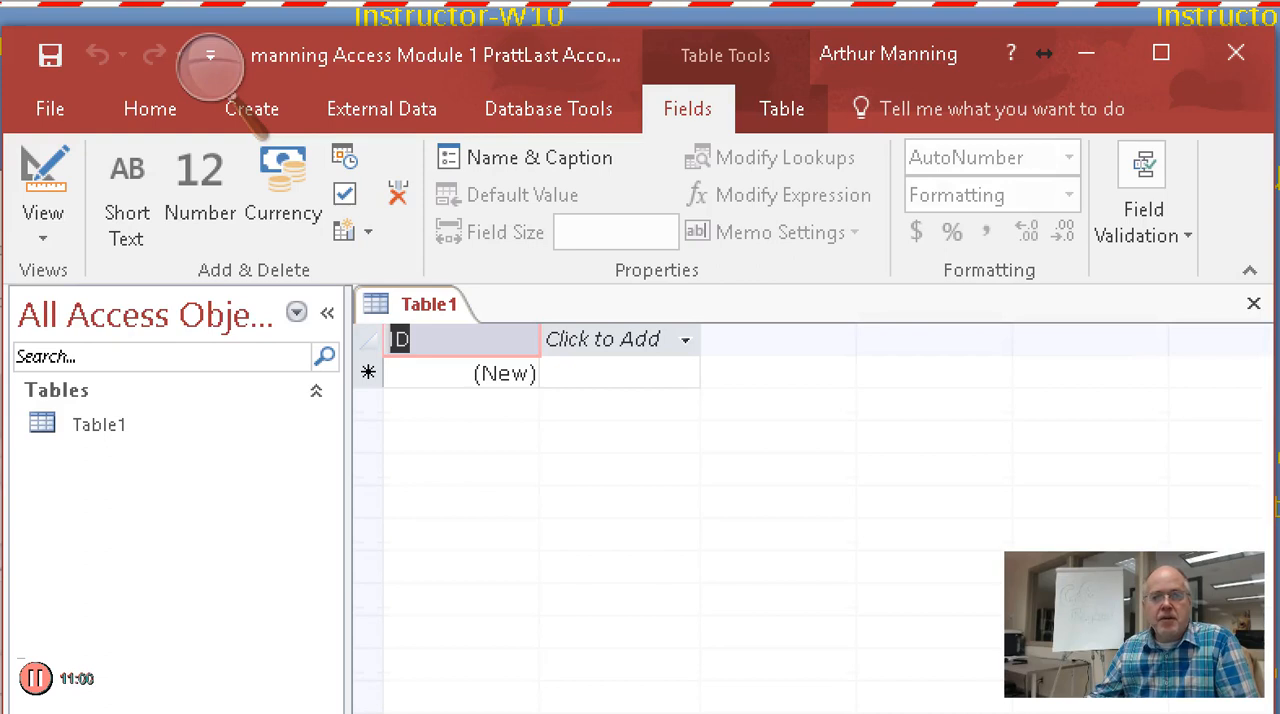
left_click(849, 162)
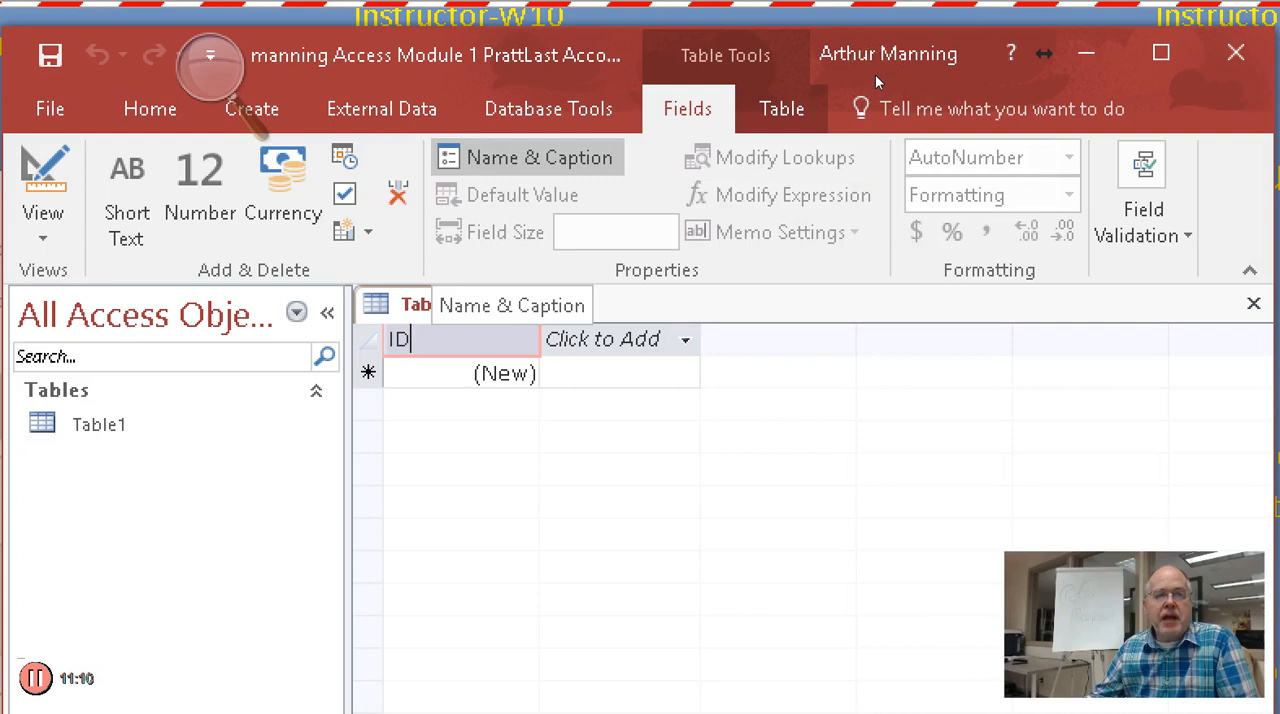
Set the ID field's name to "Account Manager Number" in its name and caption properties
left_click(528, 157)
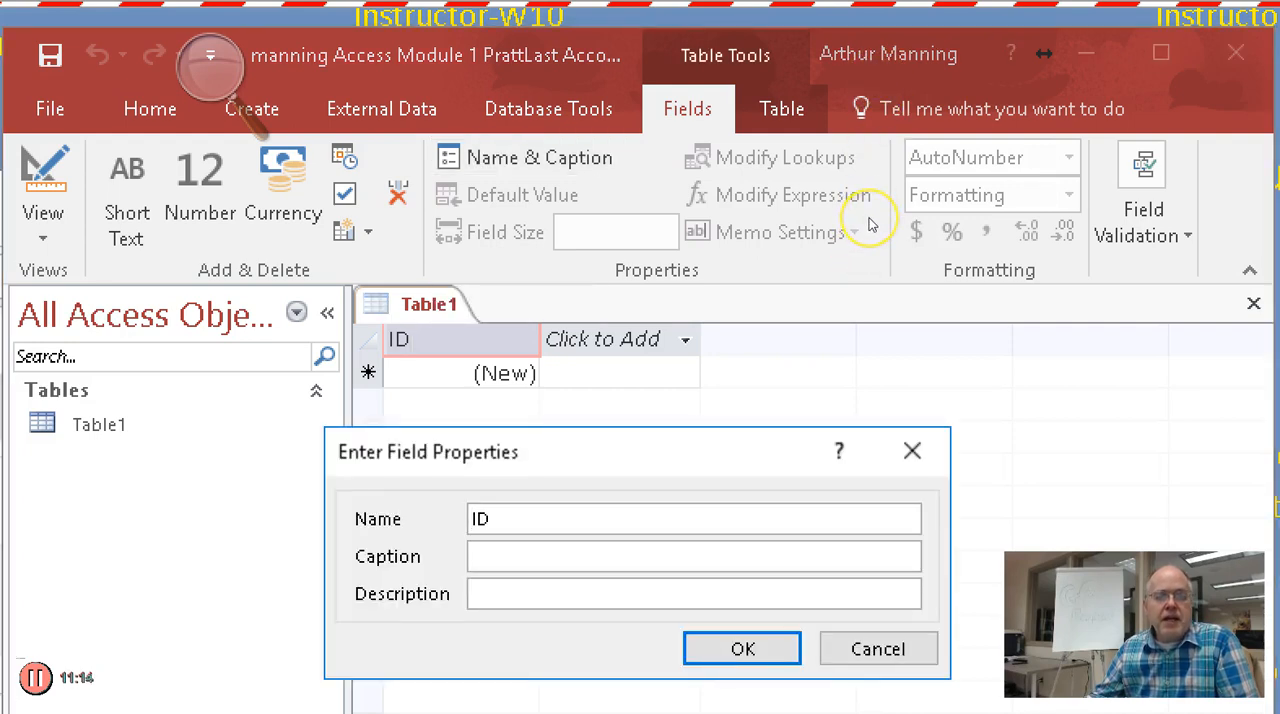
key("End")
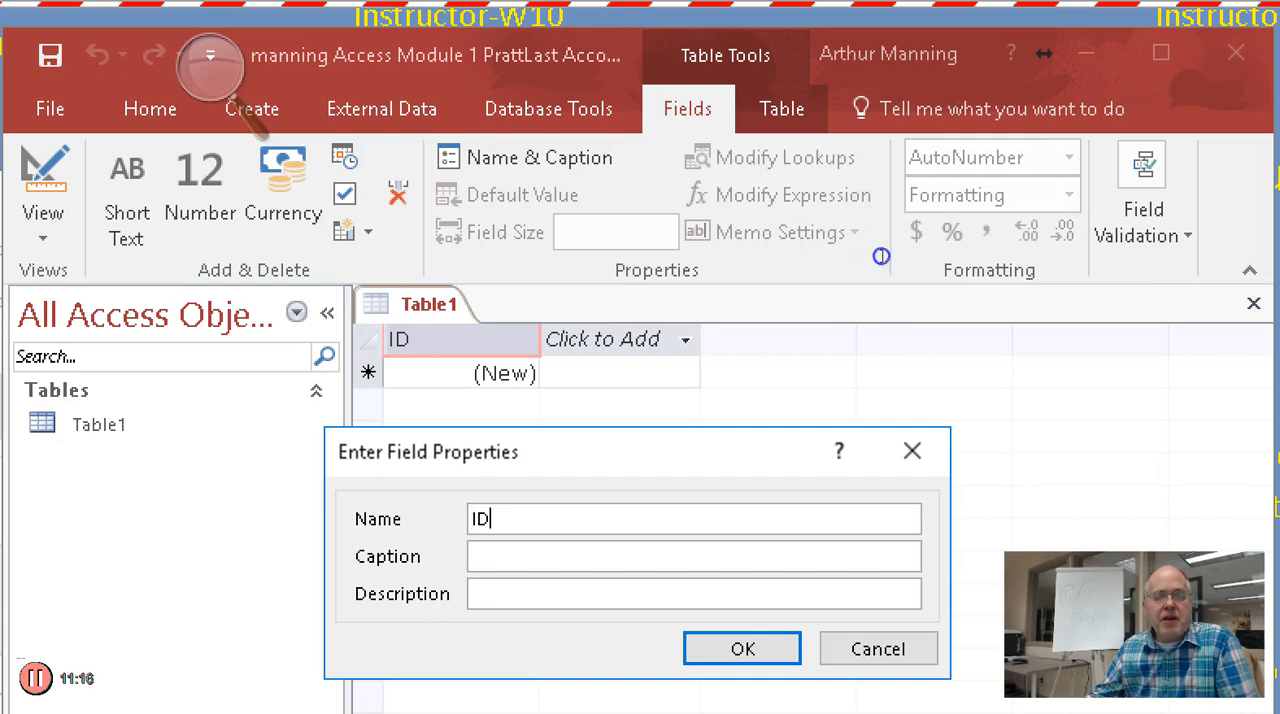
key("shift+Home")
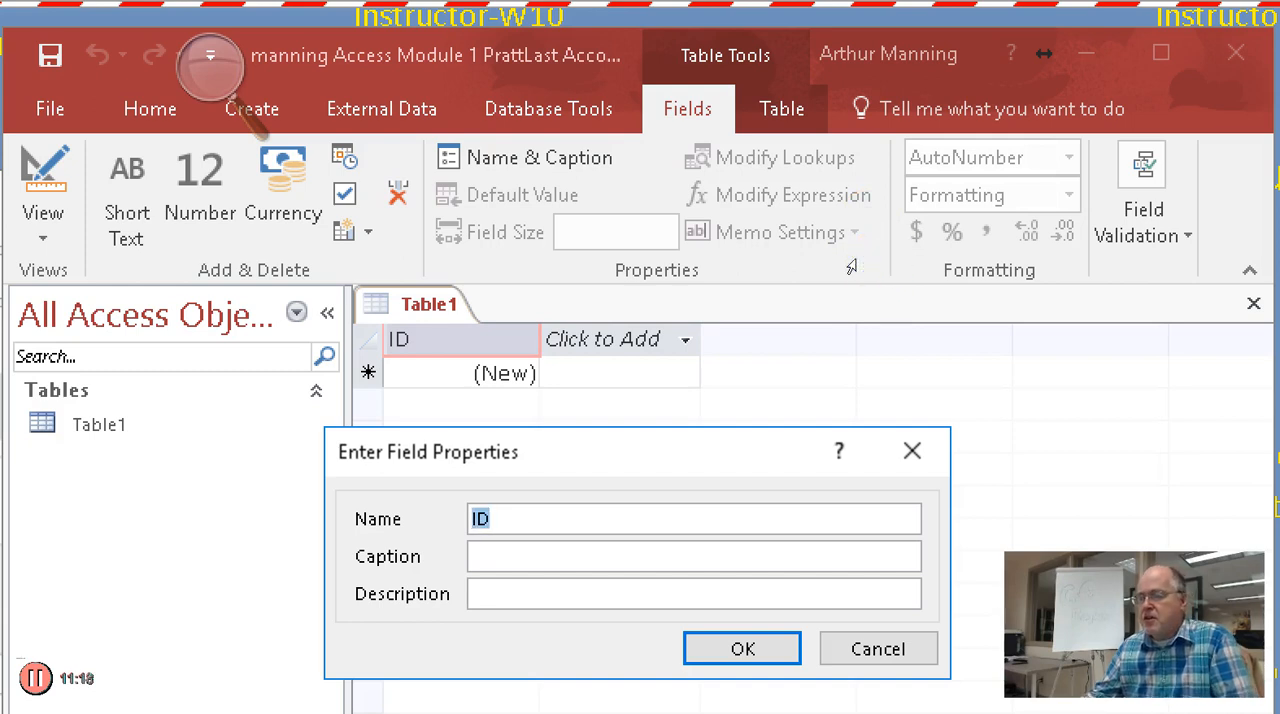
type("Acccou")
key("BackSpace")
key("BackSpace")
key("BackSpace")
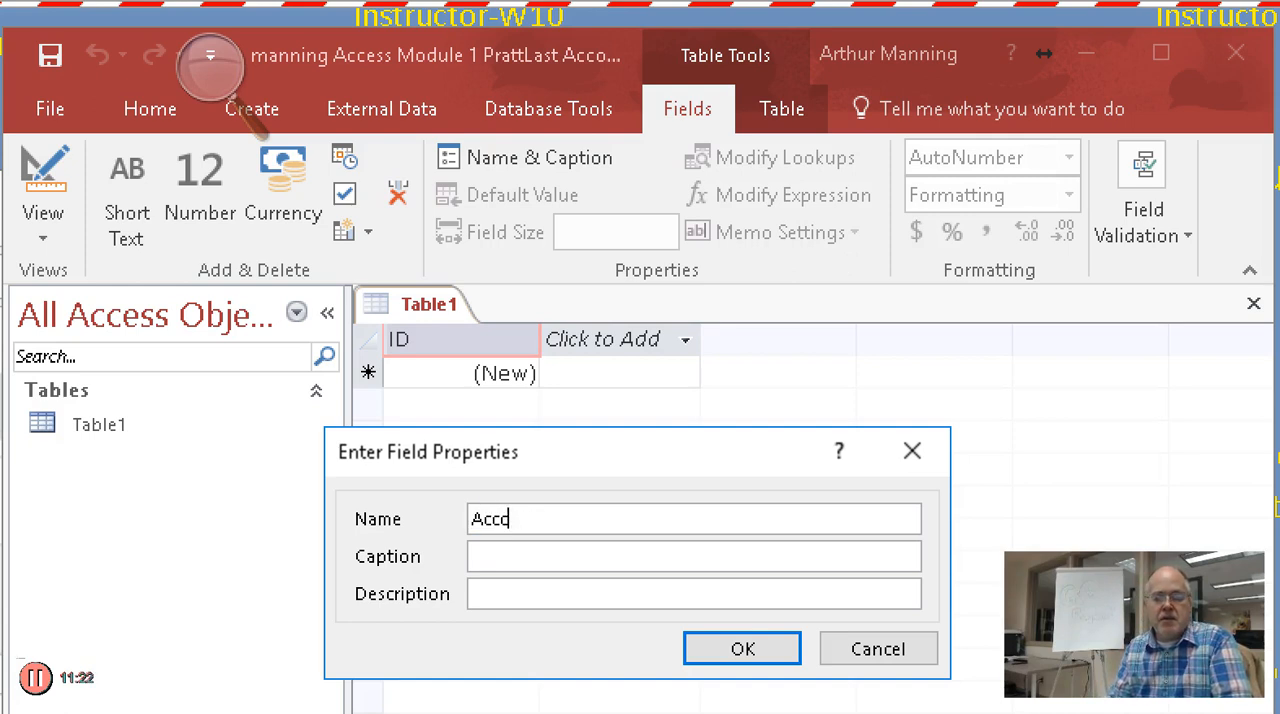
type("ount Manager Number")
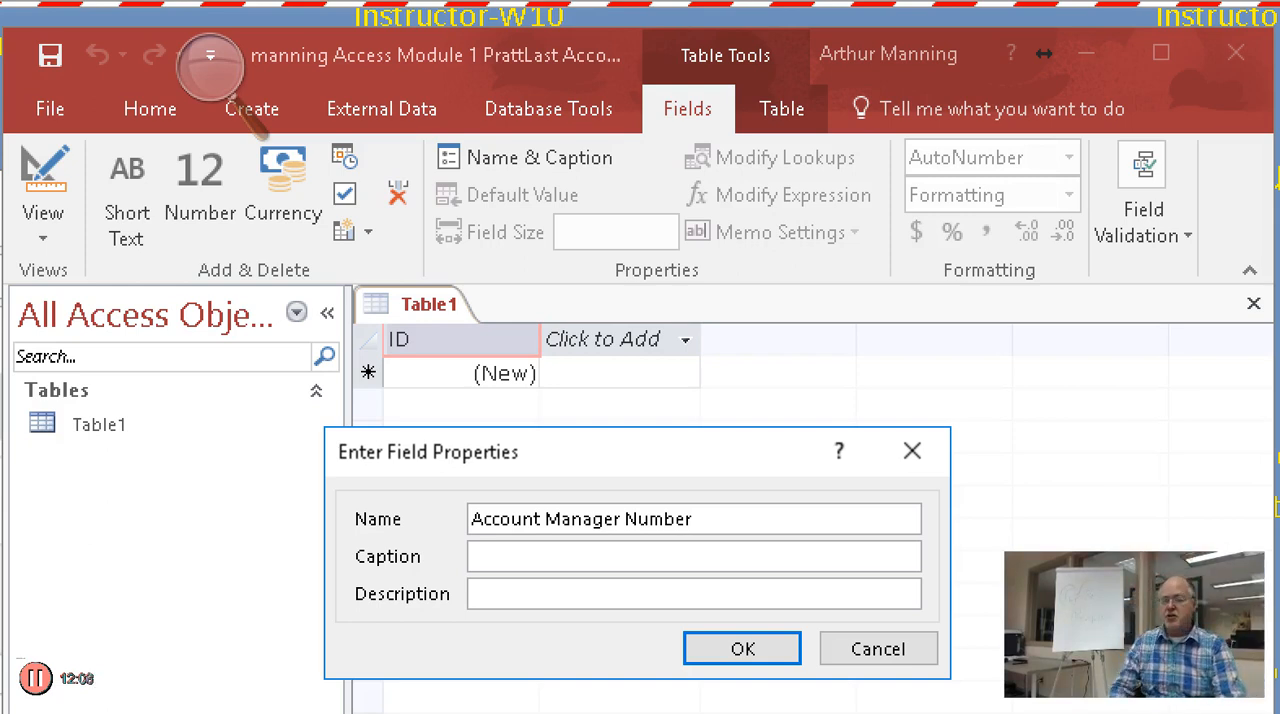
Give the field the caption "AM #" and the description "Unique Account Number", and apply the properties
left_click(867, 274)
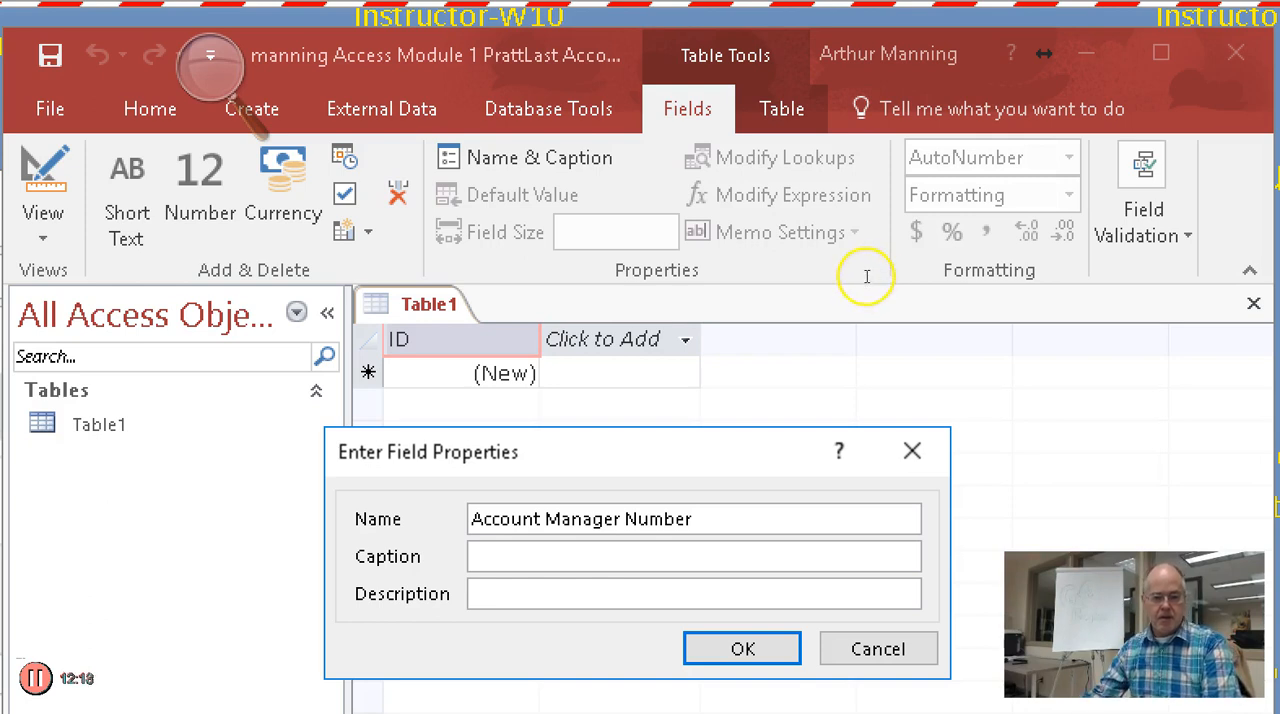
type("AM")
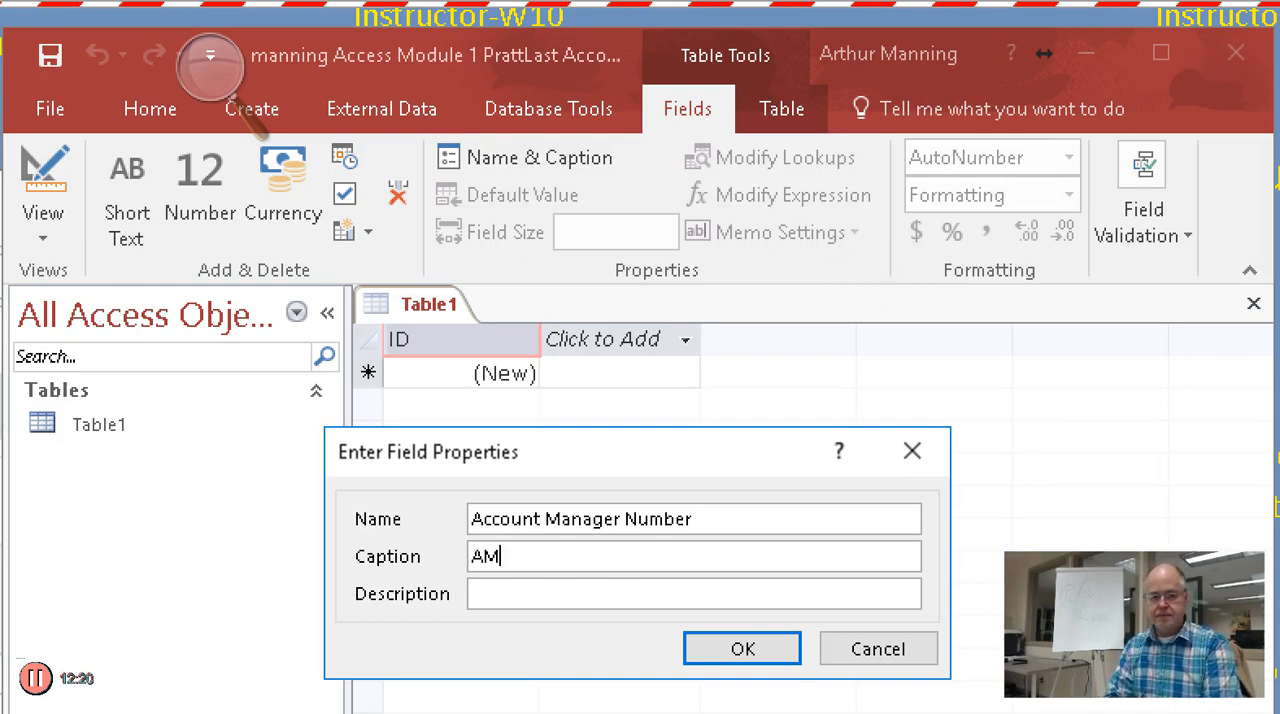
type(" #")
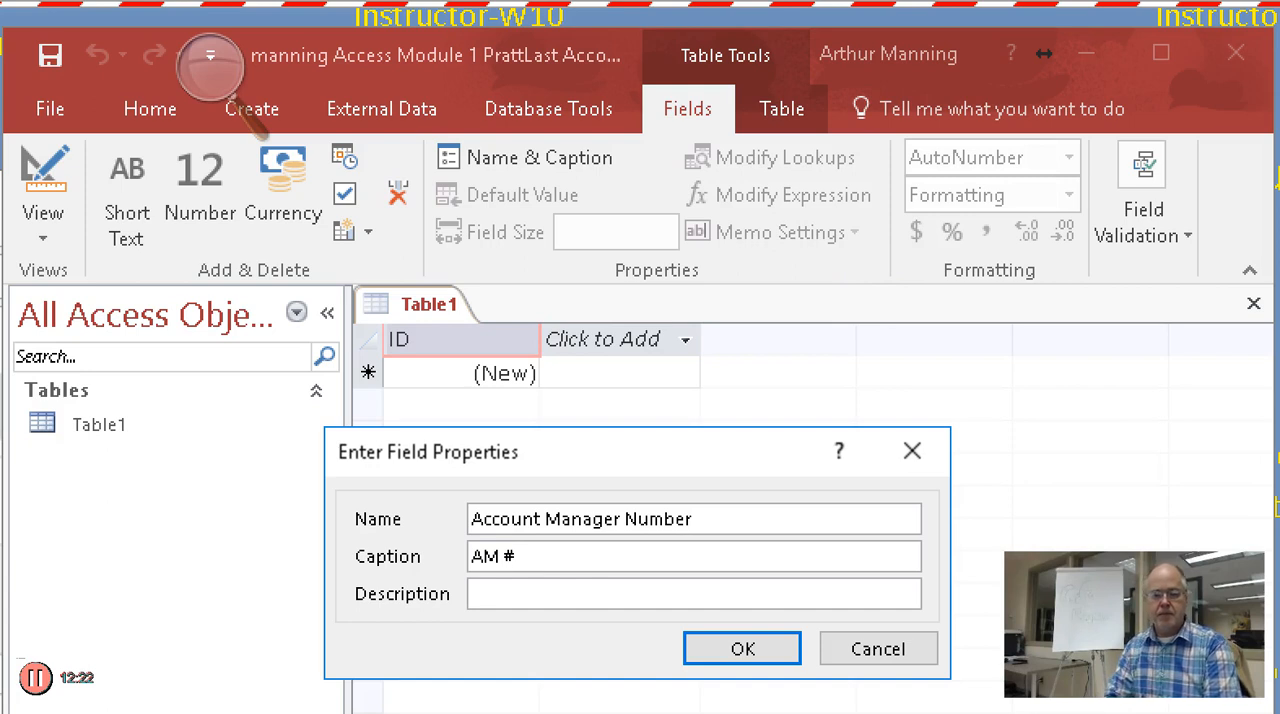
left_click(880, 594)
type("Unique Account m")
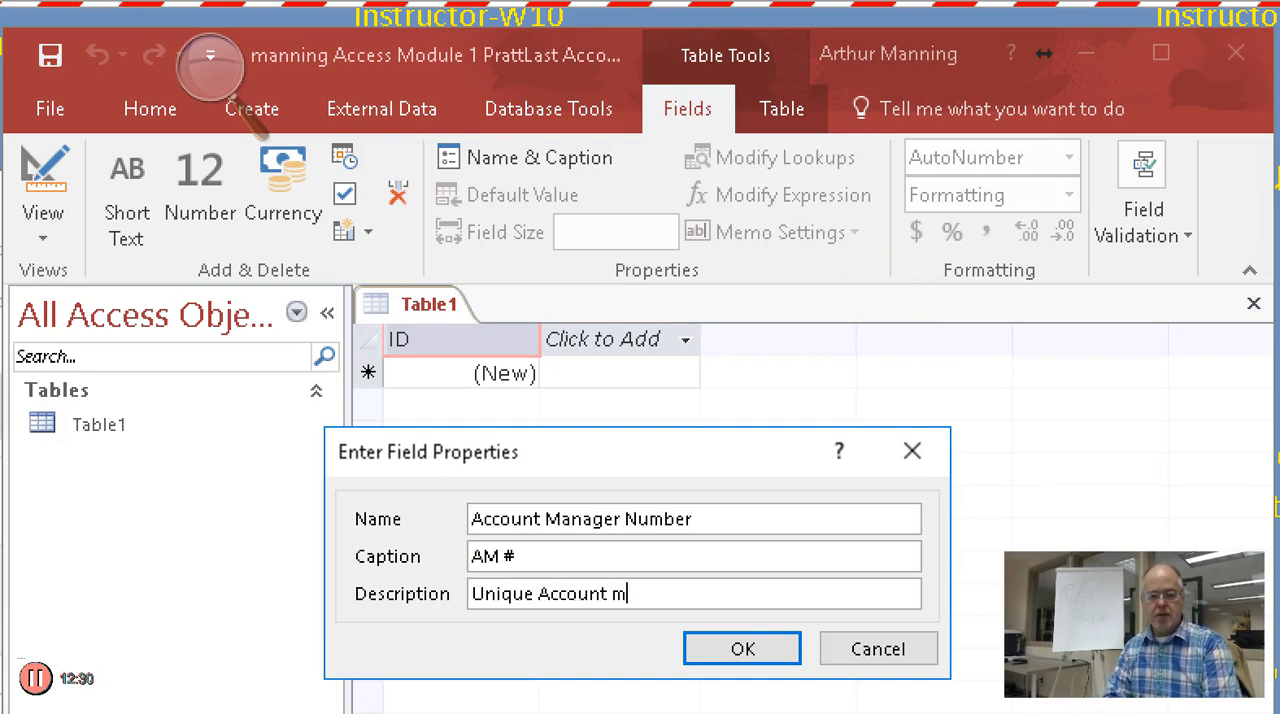
key("BackSpace")
type("Number")
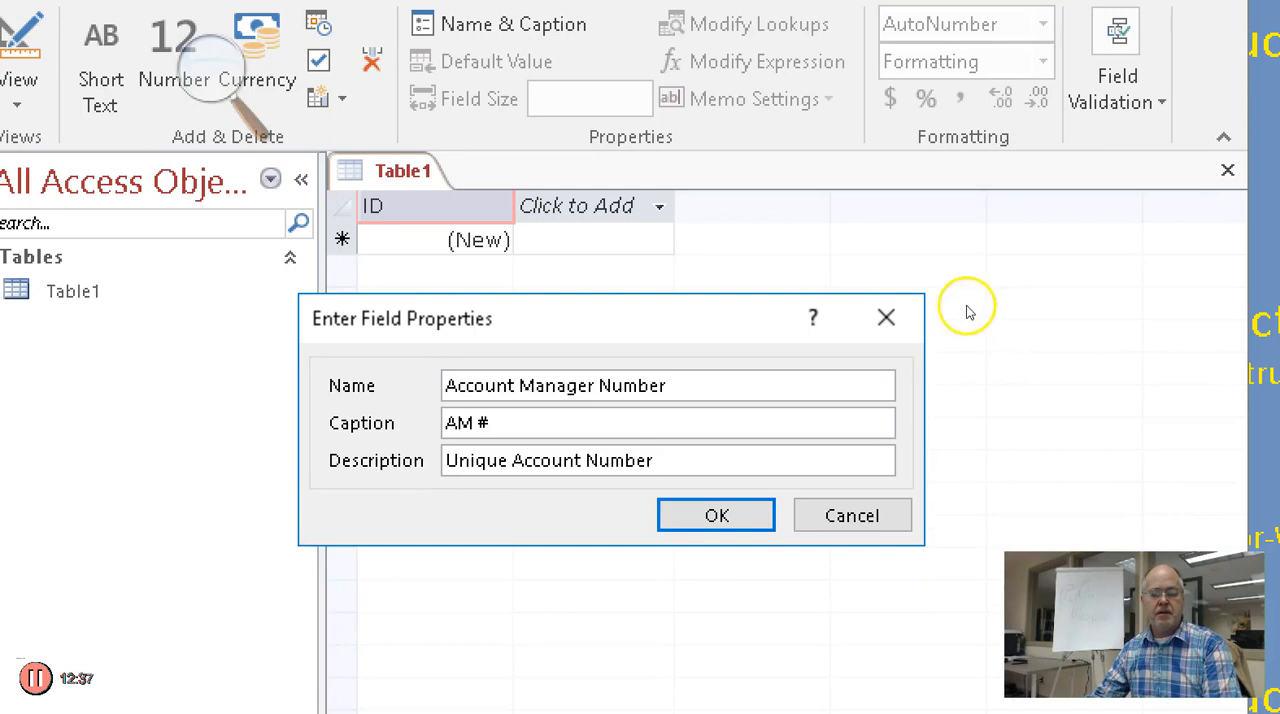
key("Return")
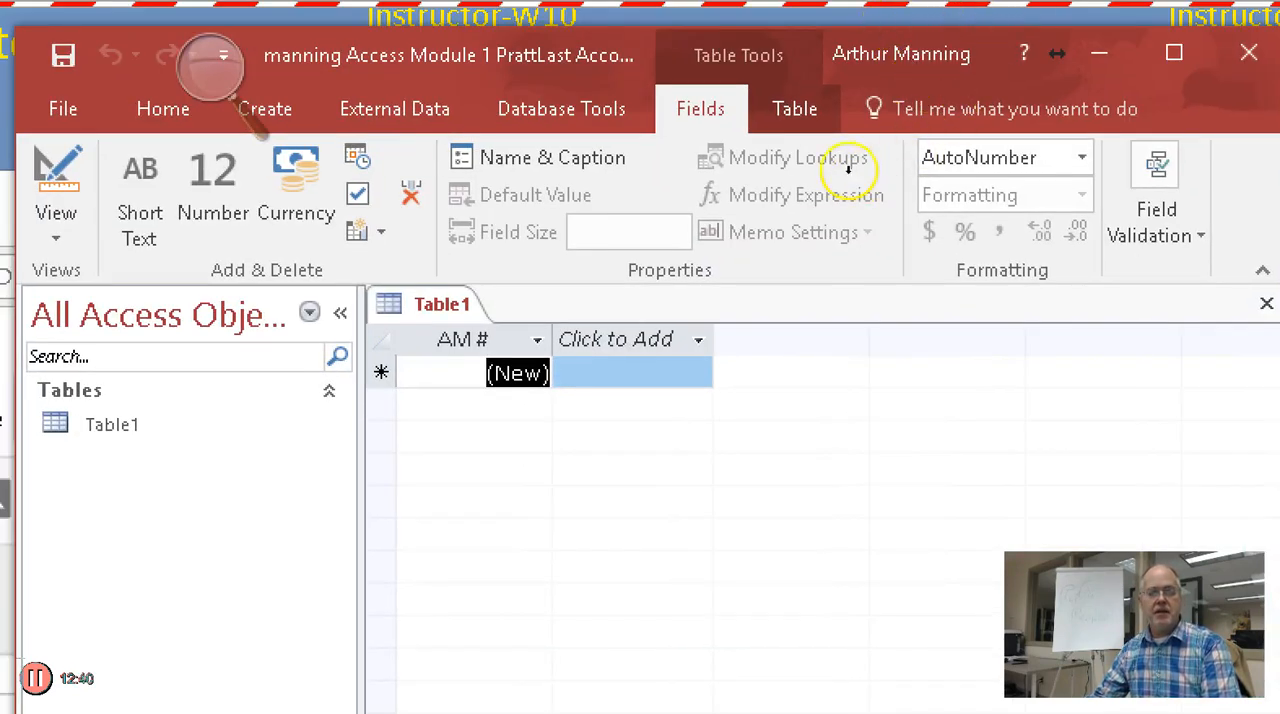
Select the AM # field and reopen its name and caption properties for review
right_click(441, 307)
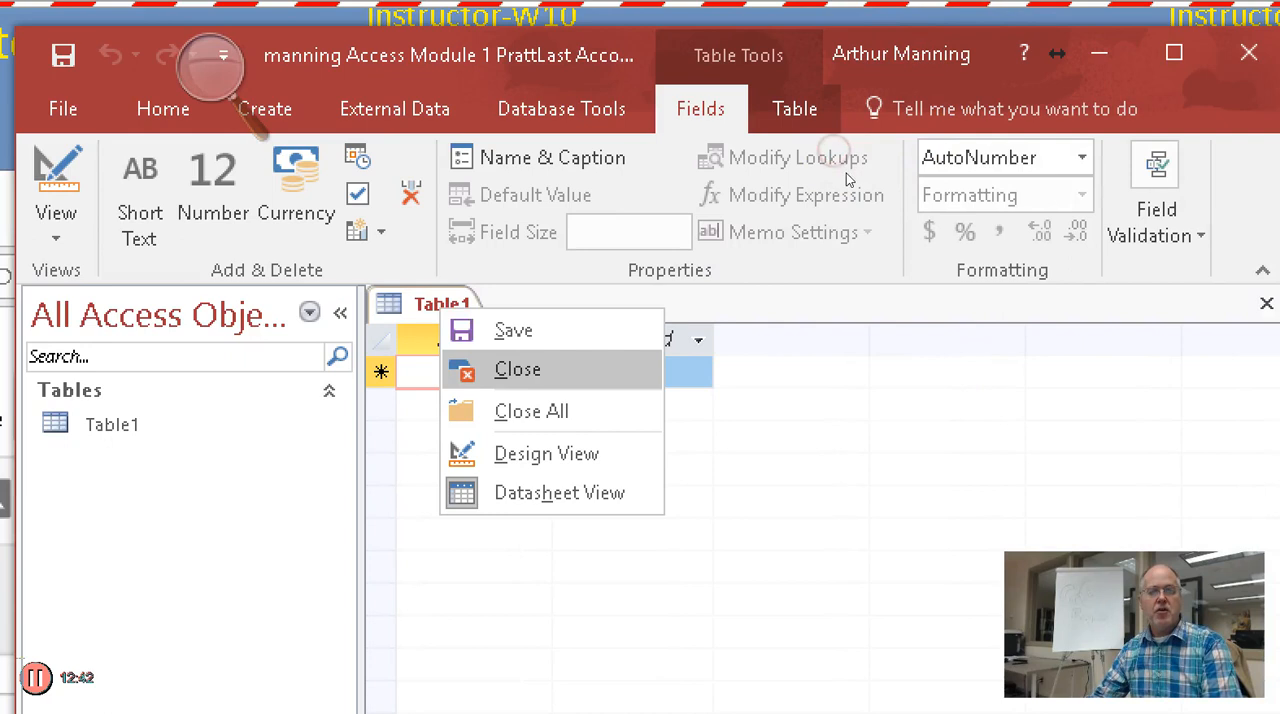
left_click(411, 336)
right_click(411, 336)
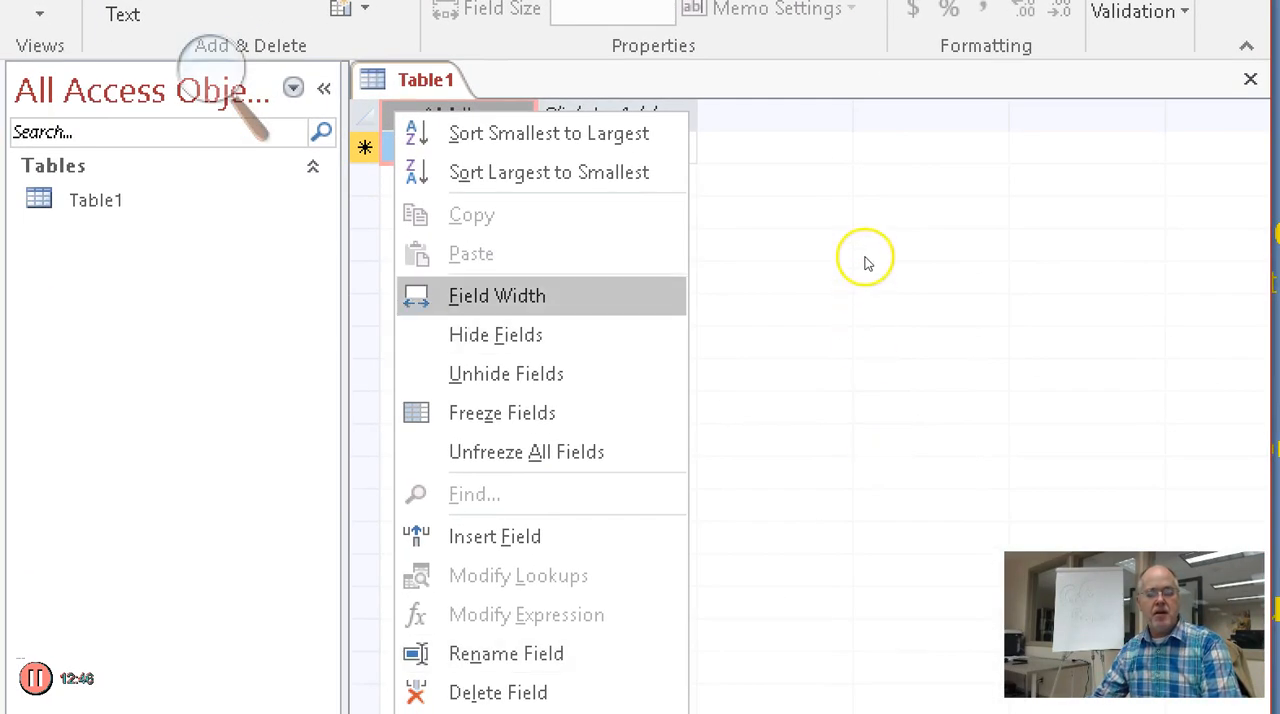
left_click(485, 85)
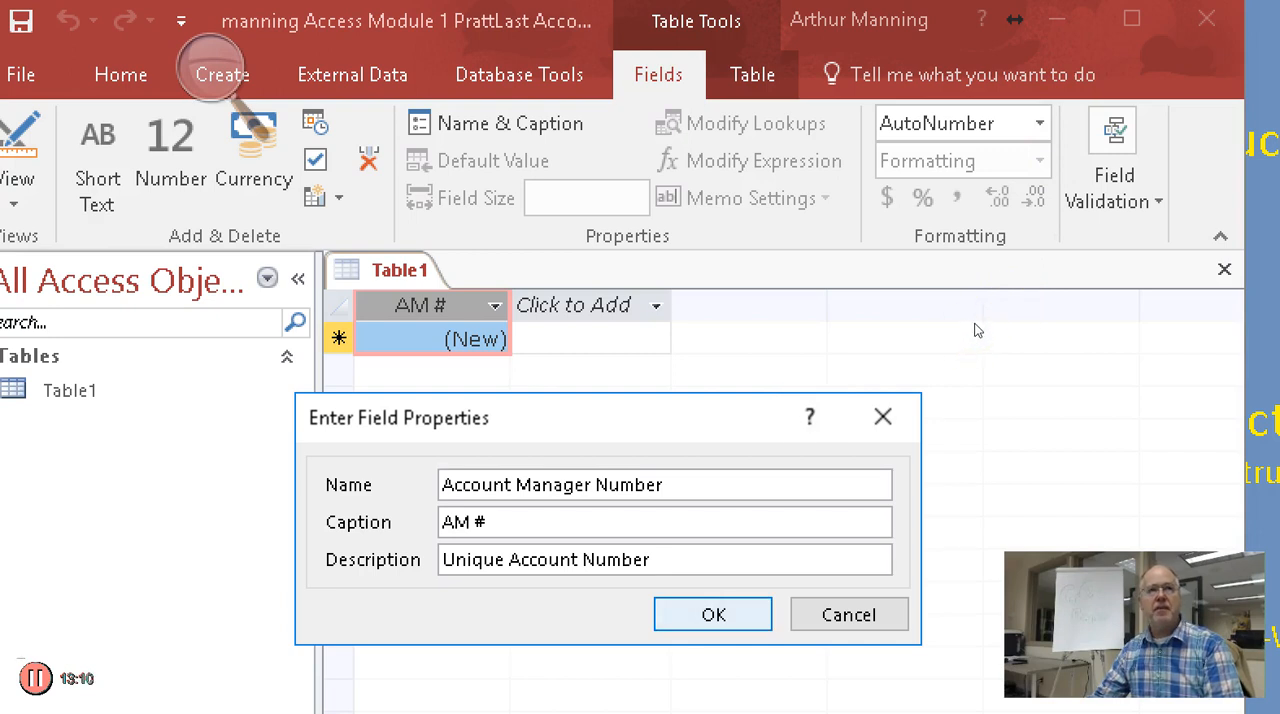
Close the AM # field's name and caption properties and set its data type to Short Text
key("Return")
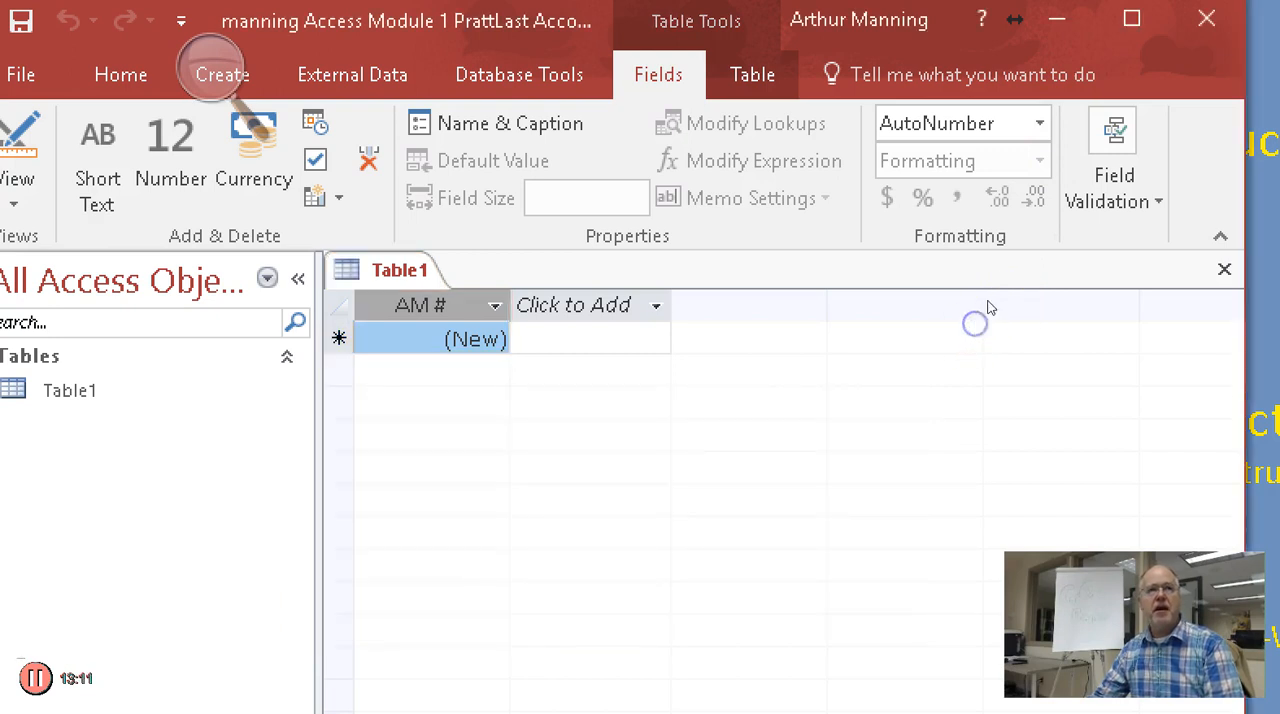
left_click(1153, 76)
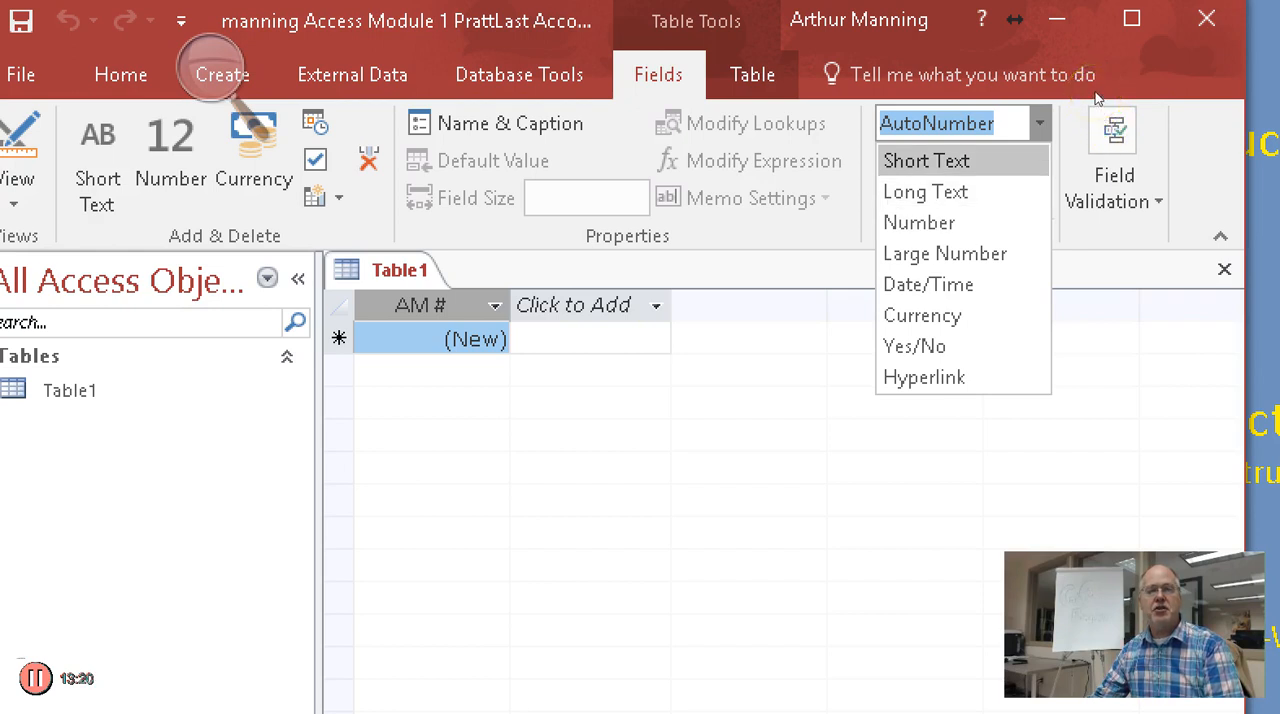
left_click(926, 160)
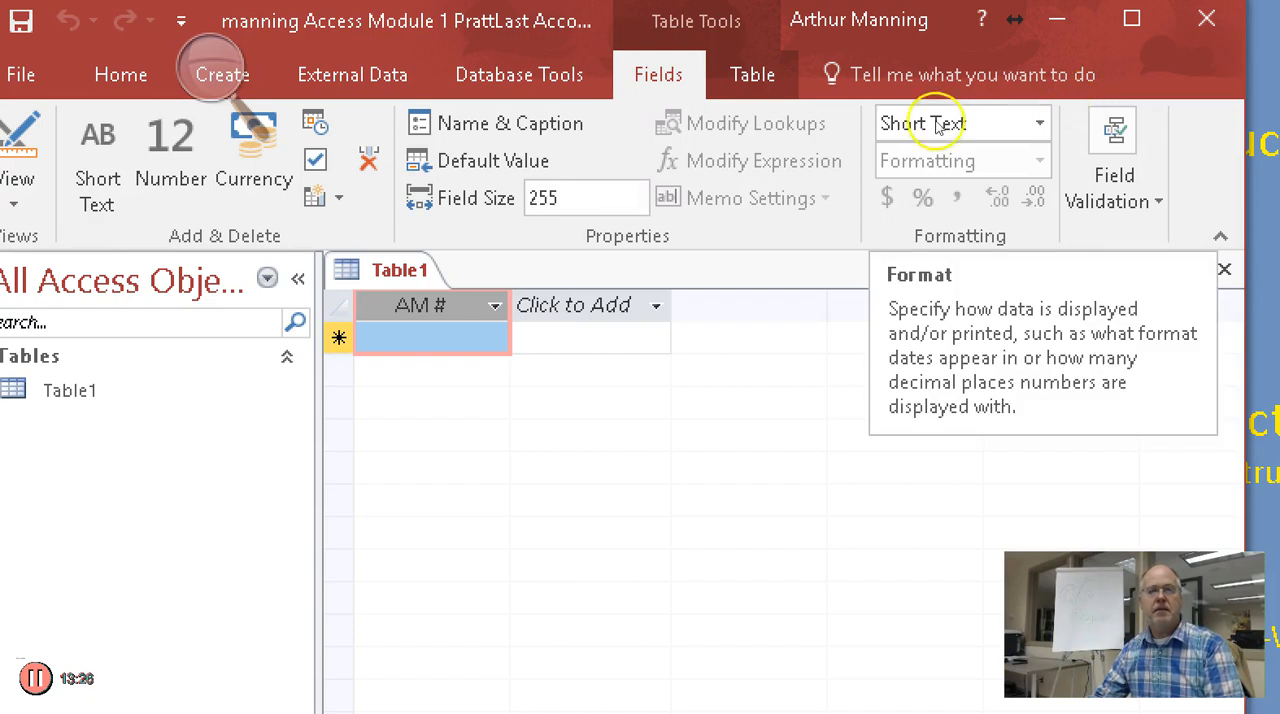
Review the AM # field's name and caption properties once more and set its field size to 2
left_click(510, 124)
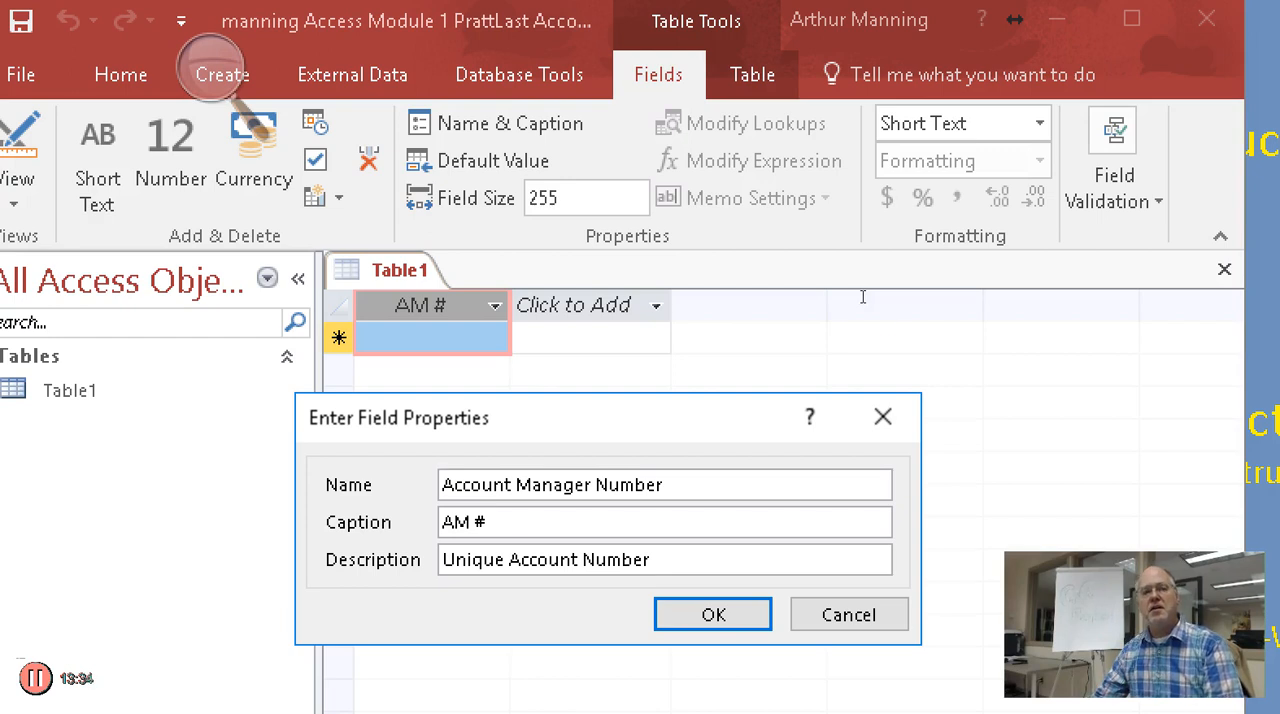
key("Return")
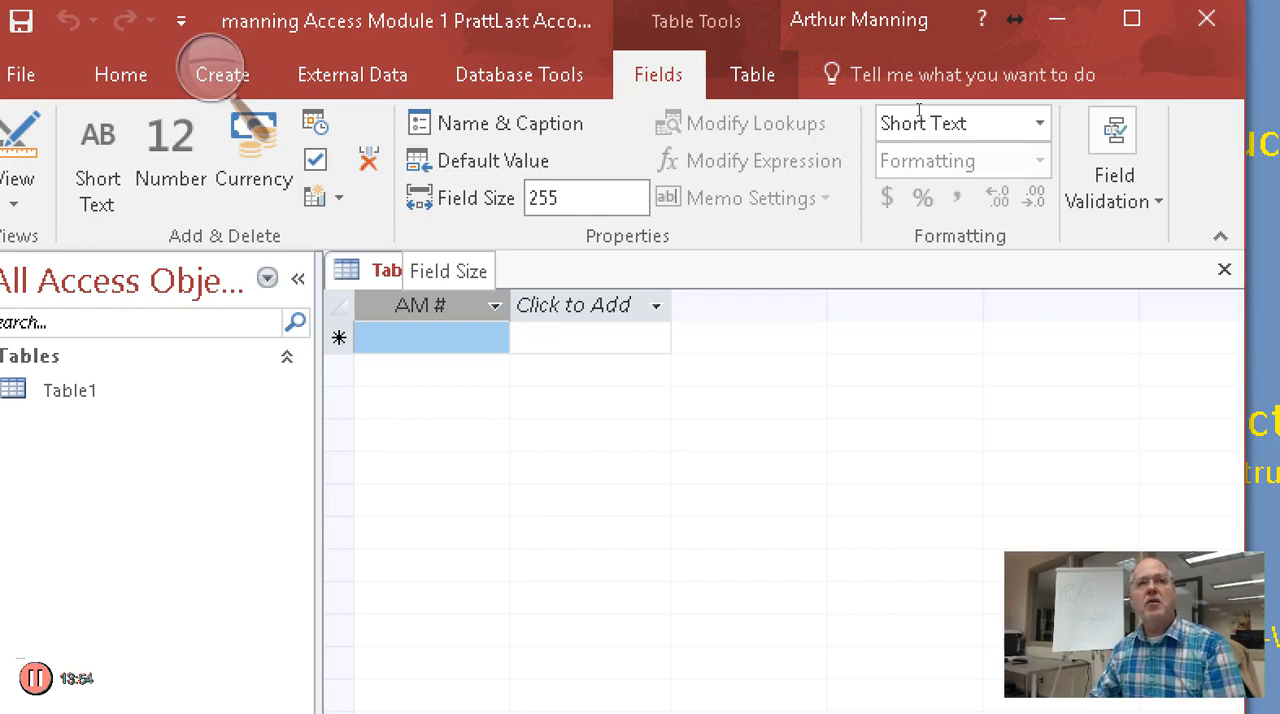
left_click(922, 115)
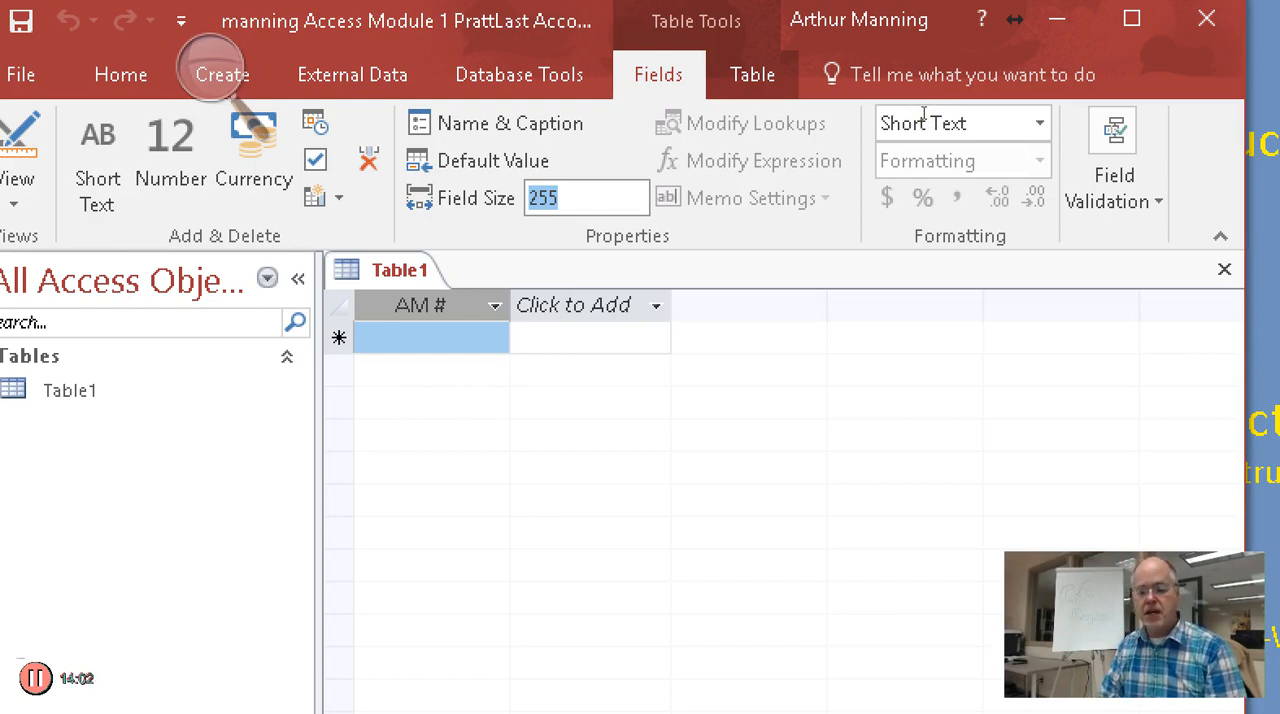
type("2")
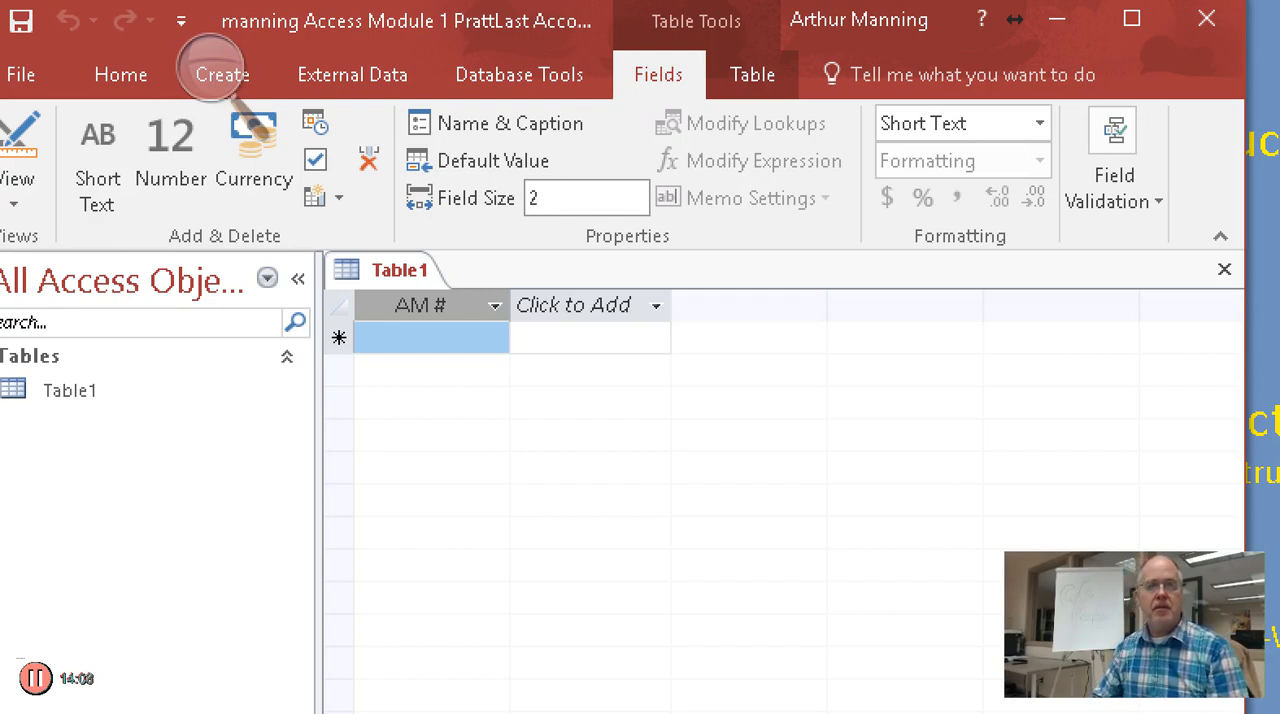
key("Return")
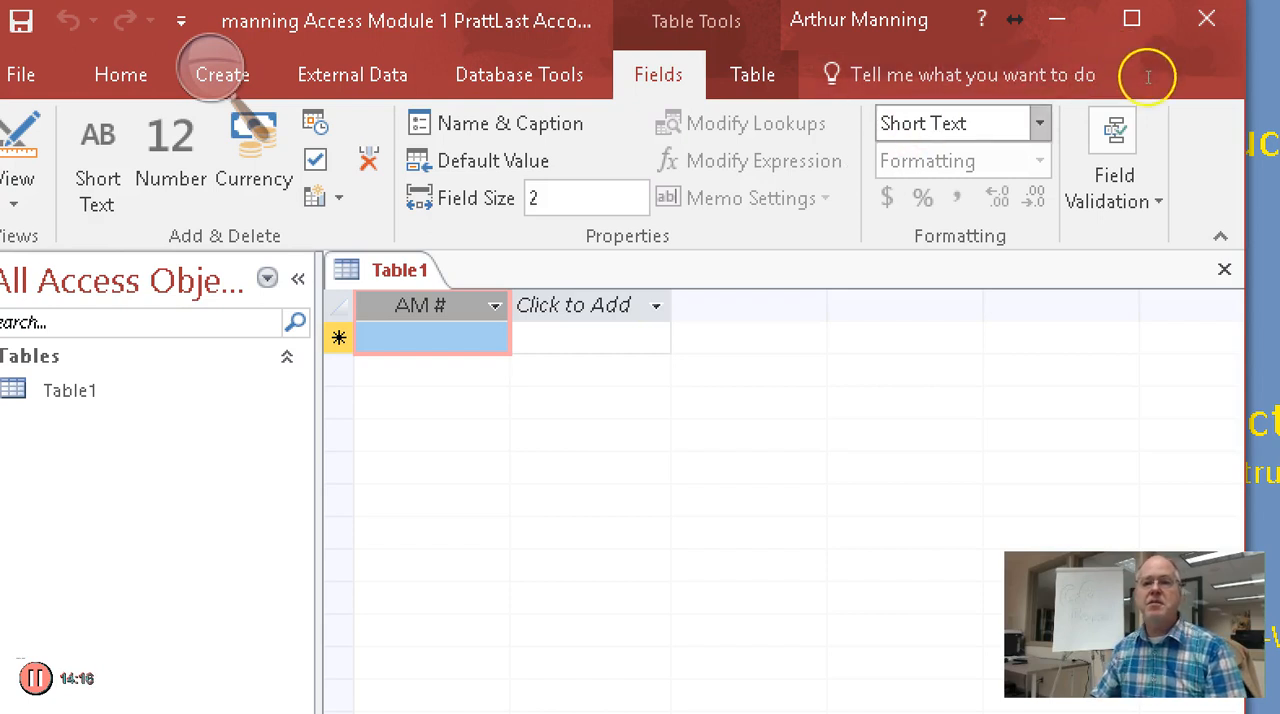
Switch the AM # field's data type to Number and back to Short Text, and re-enter the field size of 2
left_click(1040, 123)
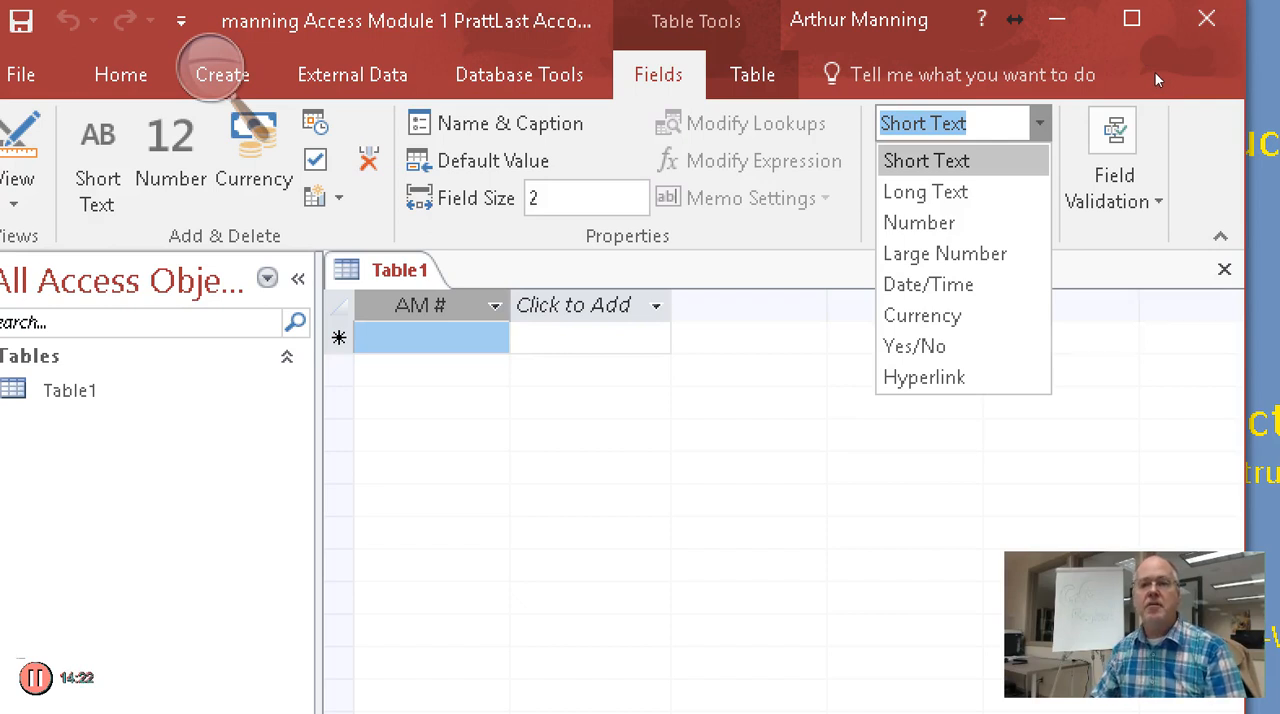
left_click(932, 223)
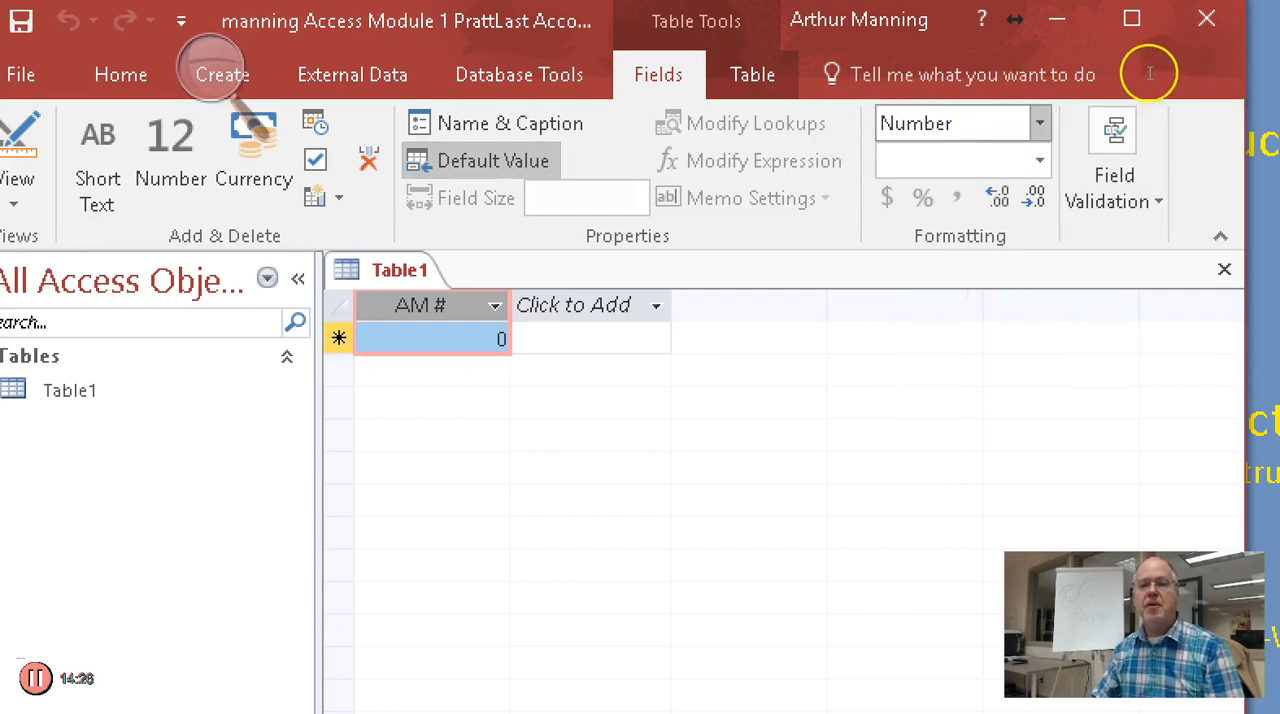
left_click(1040, 123)
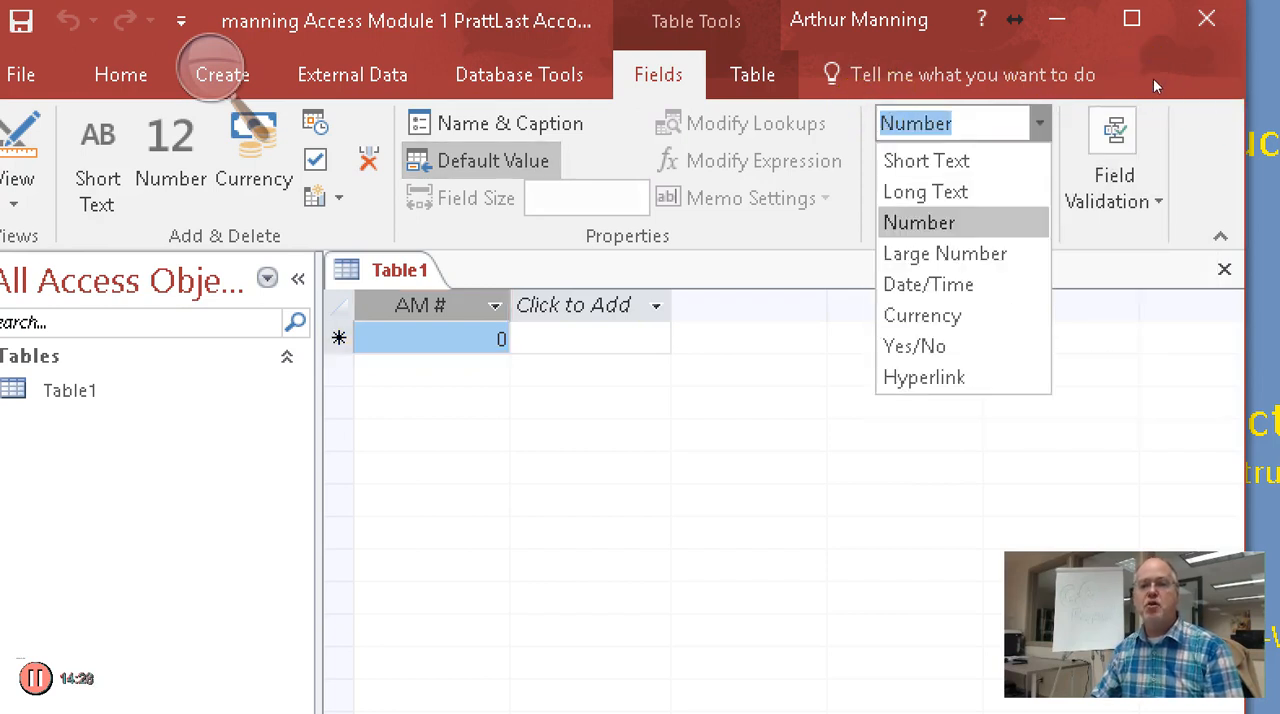
left_click(926, 160)
left_click_drag(529, 198, 560, 198)
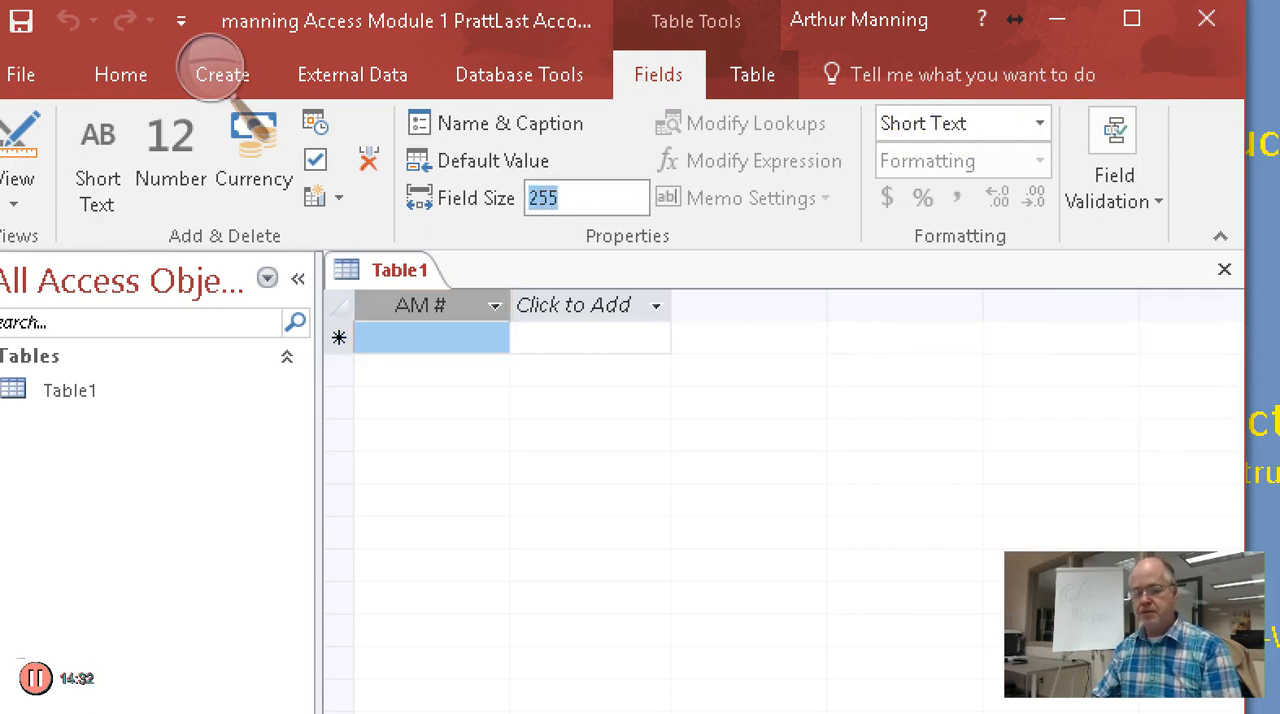
type("2")
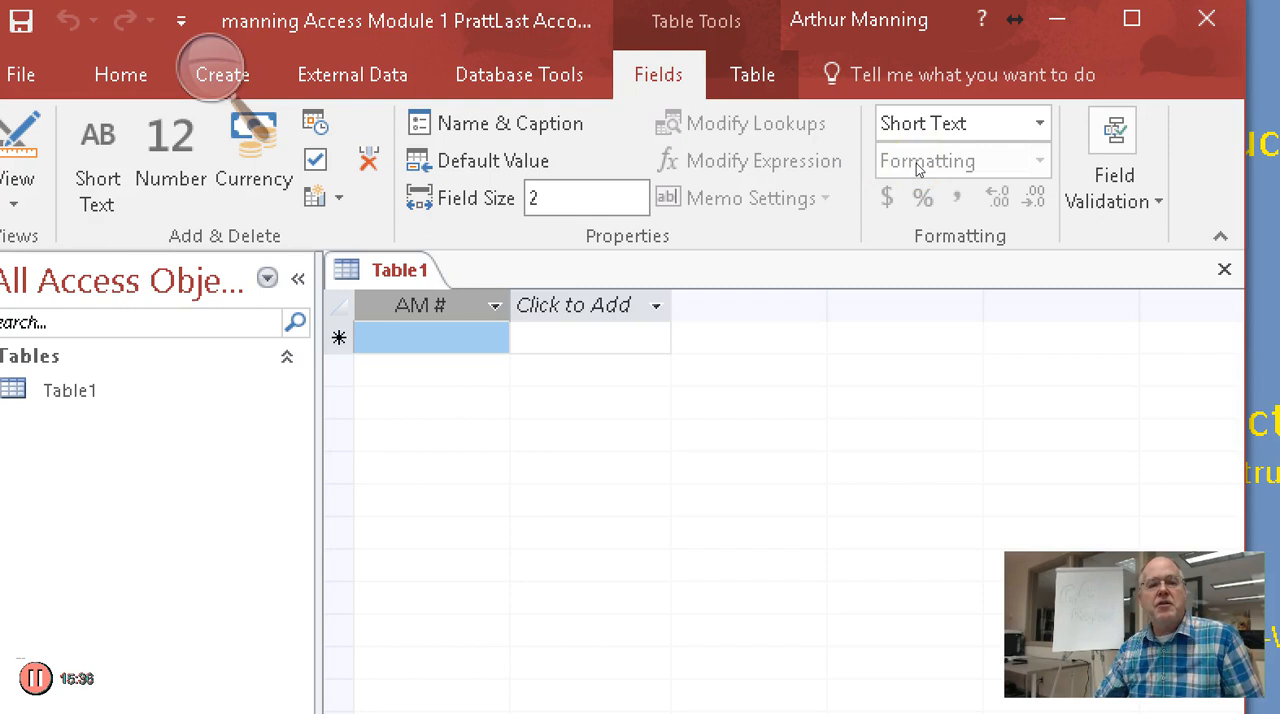
Add a Short Text field after AM #, enter "Last Name" in its header and set its field size to 15
key("Tab")
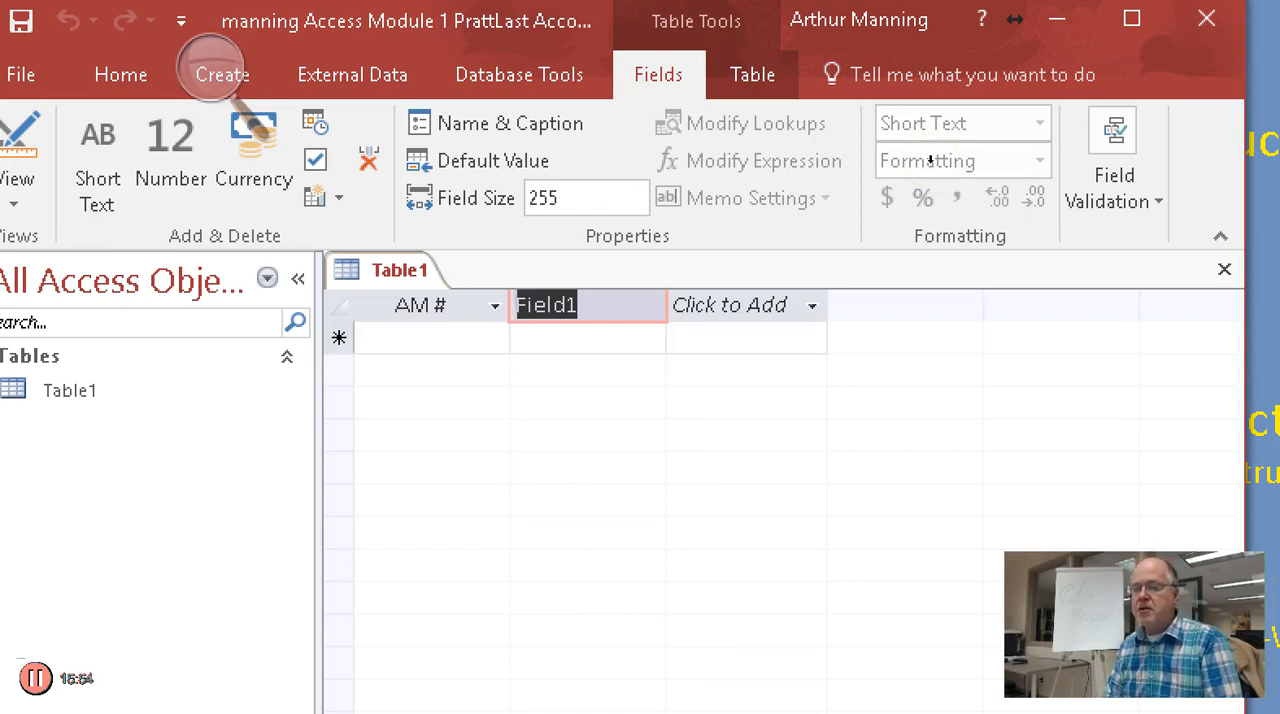
type("Last Name")
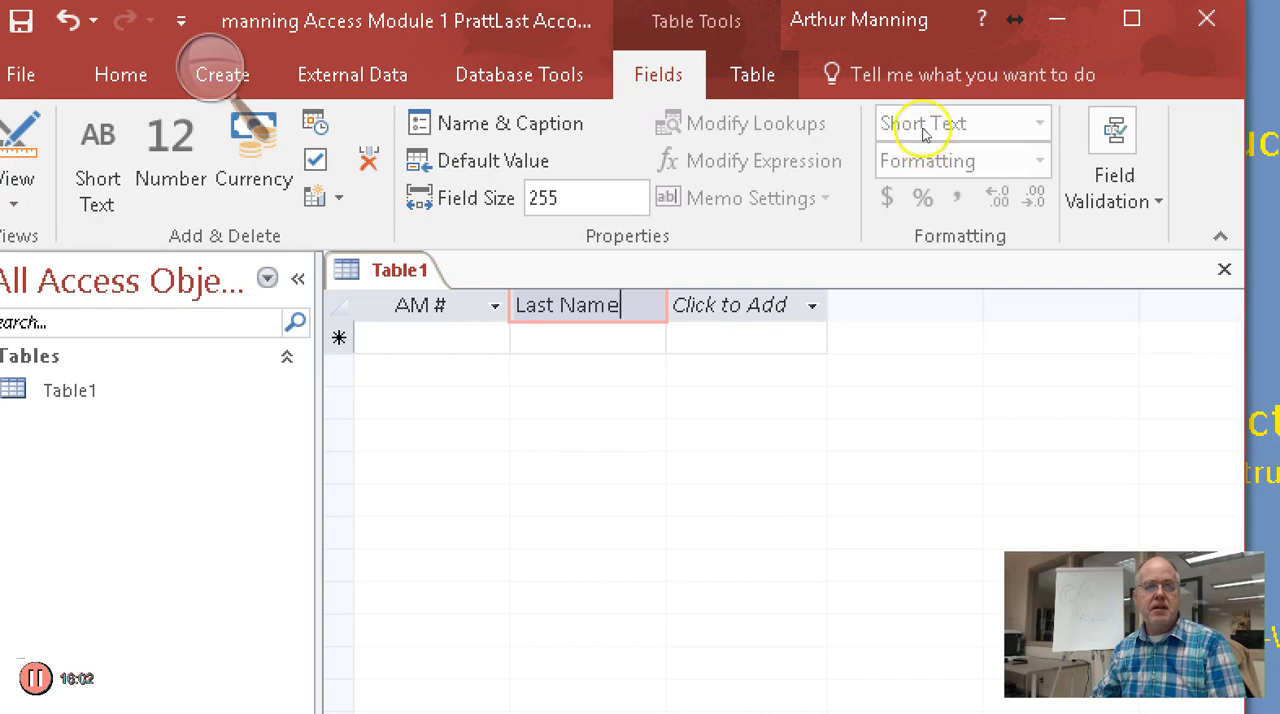
left_click(926, 109)
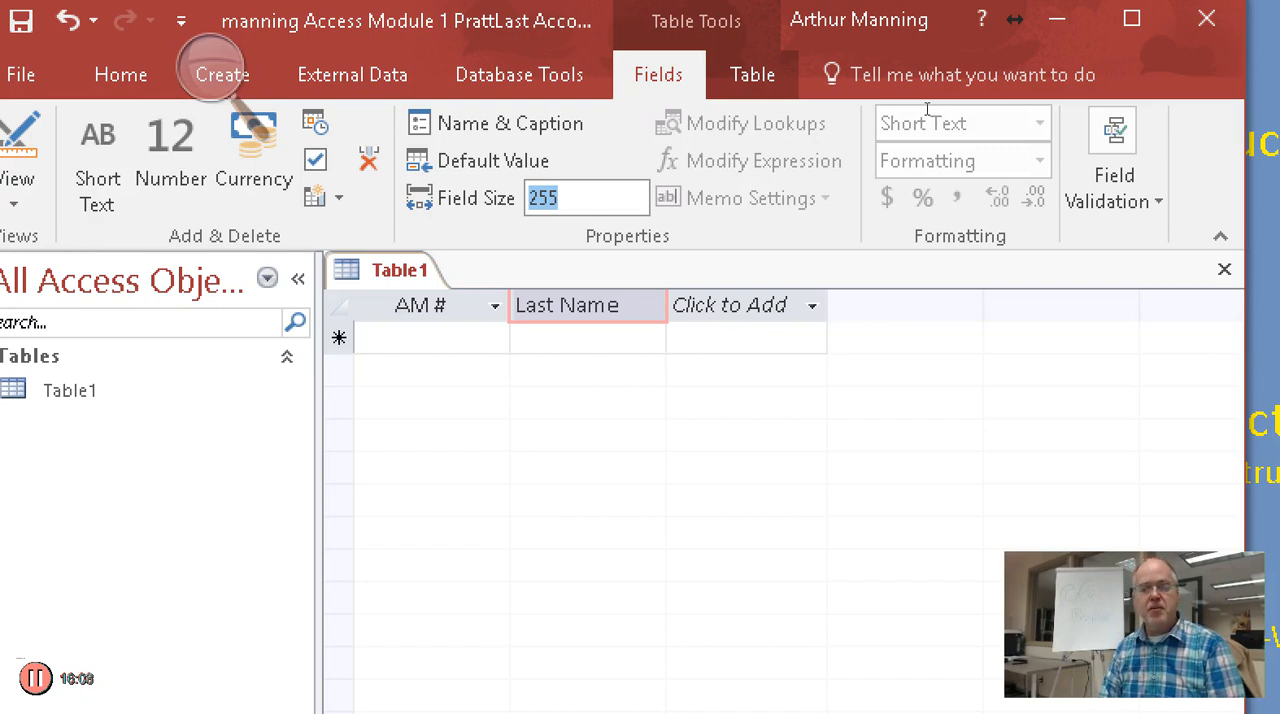
type("15")
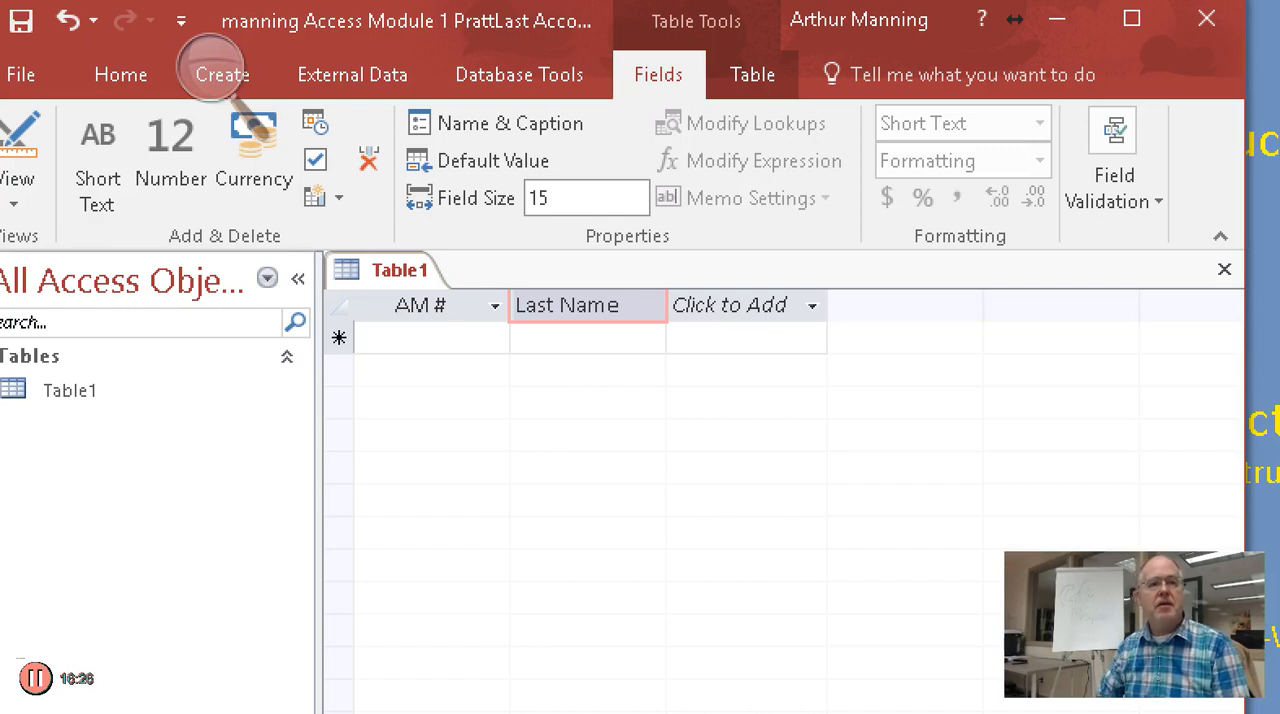
left_click(931, 166)
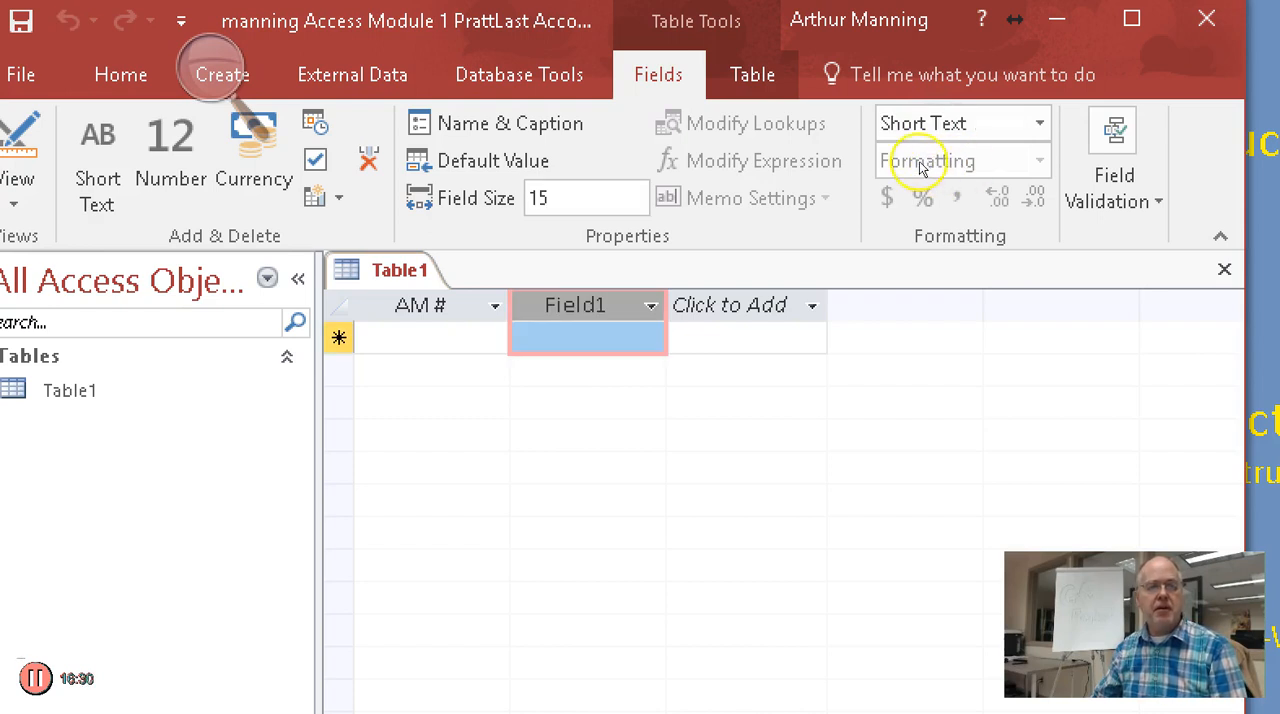
Set the second field's name to "Last Name" in its name and caption properties
left_click(510, 124)
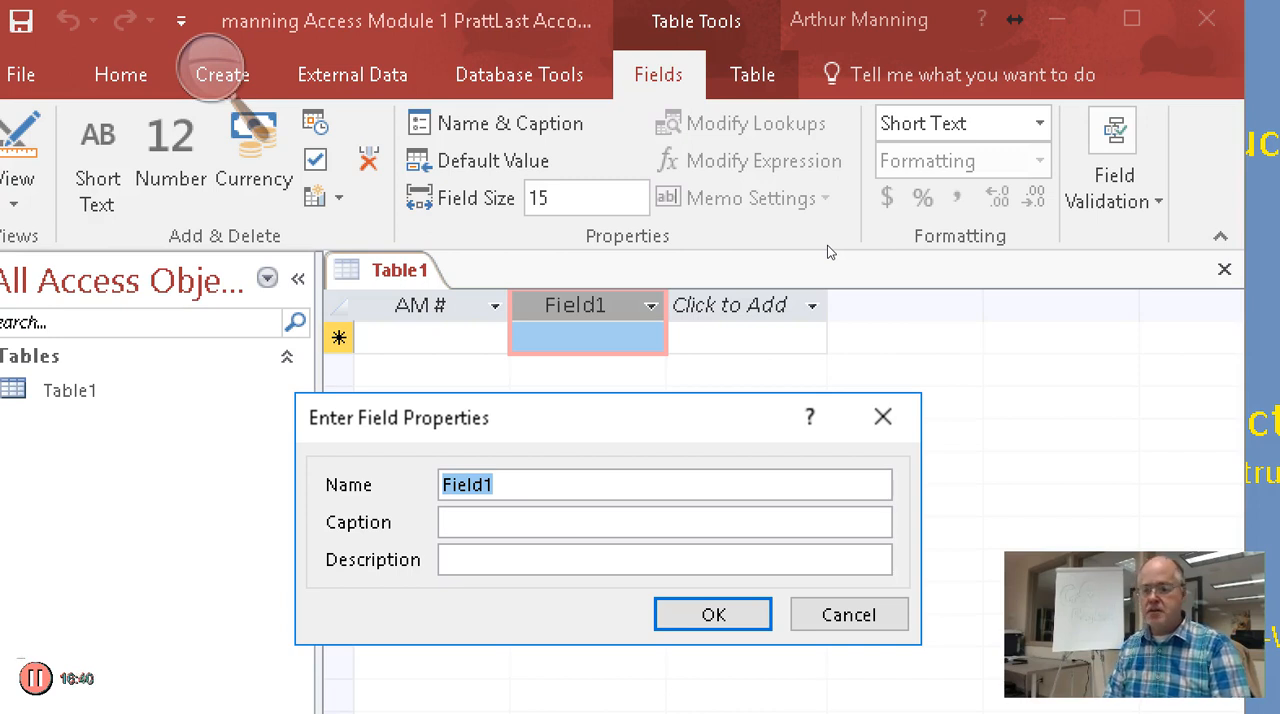
type("Last Name")
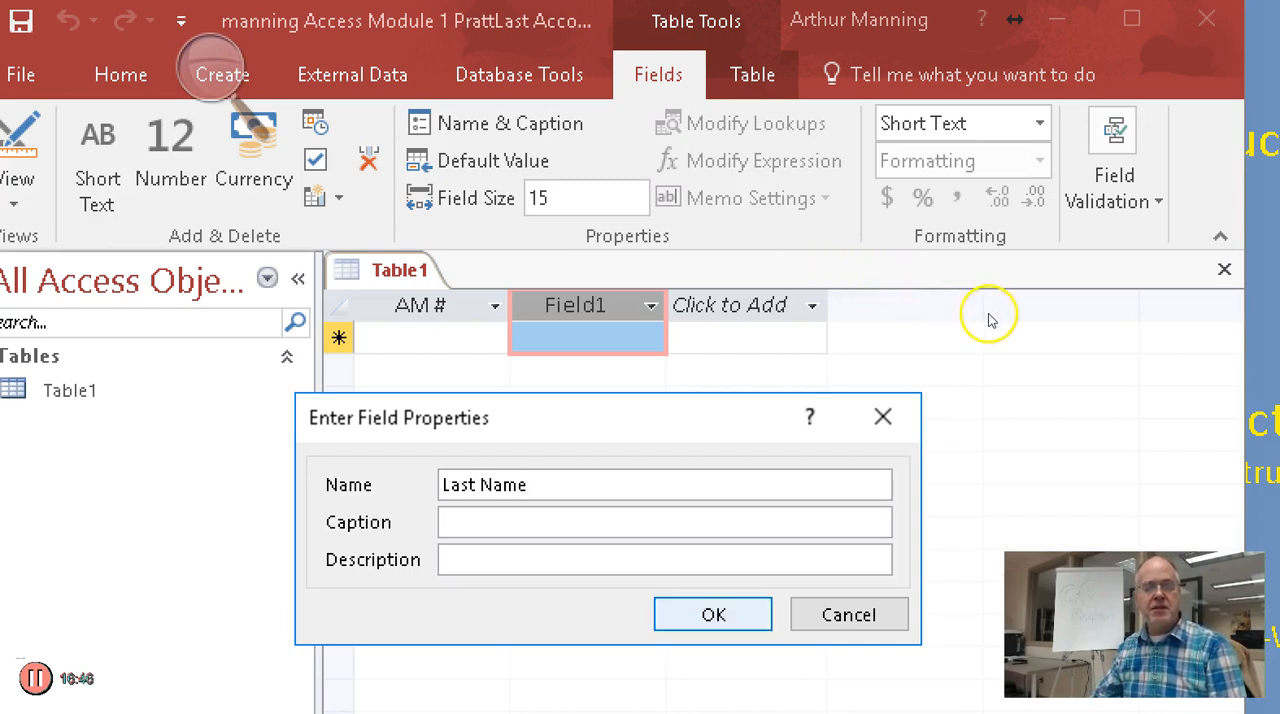
key("Return")
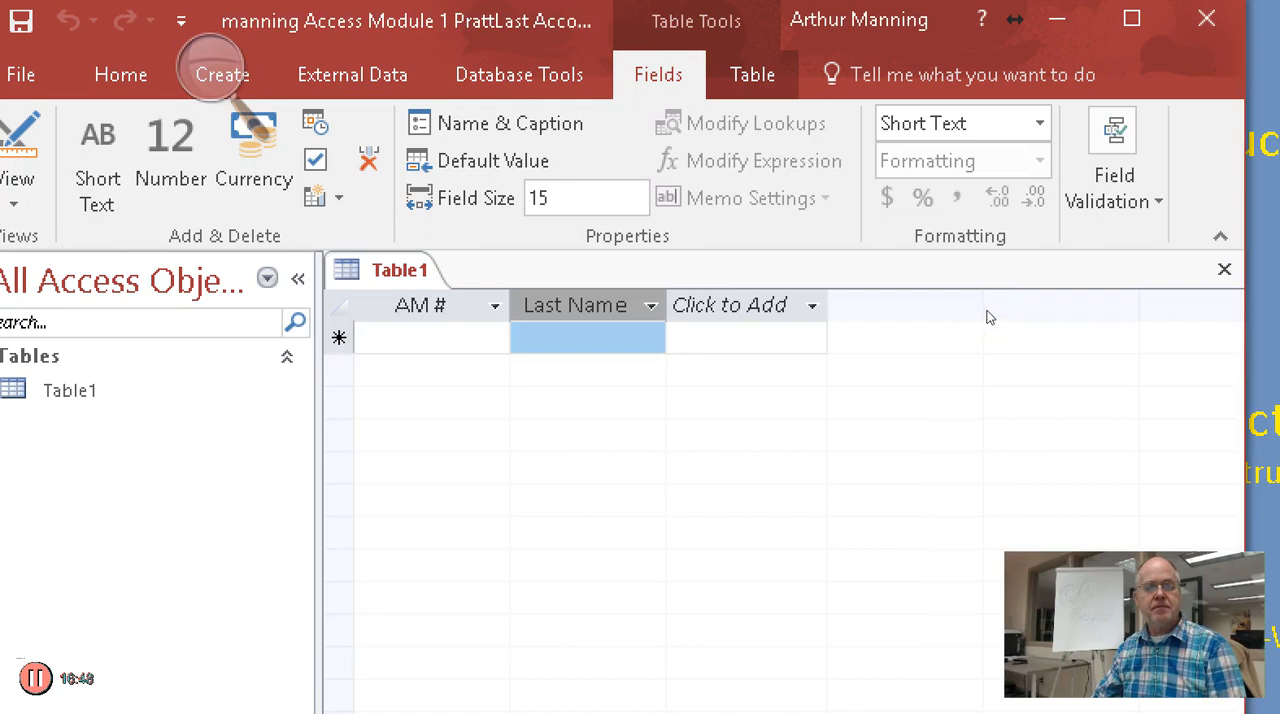
Add a Short Text field named "First Name" after the Last Name field
left_click(985, 292)
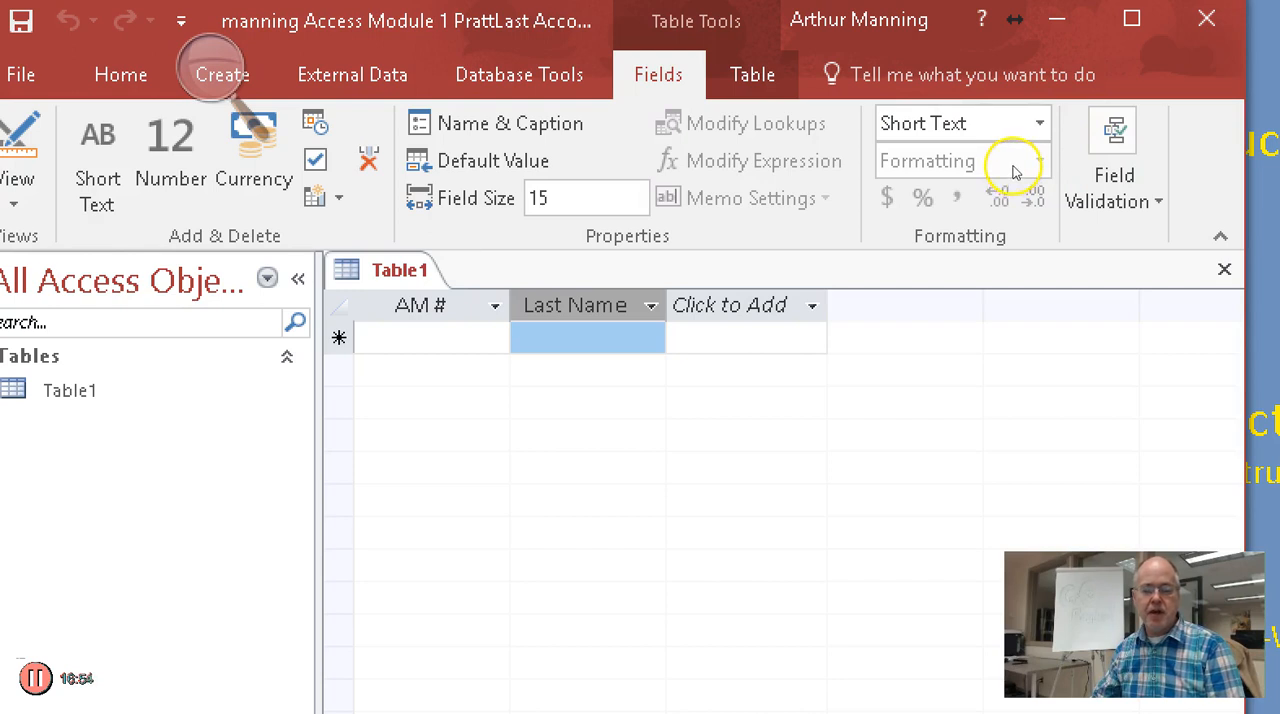
key("Return")
key("Tab")
key("Down")
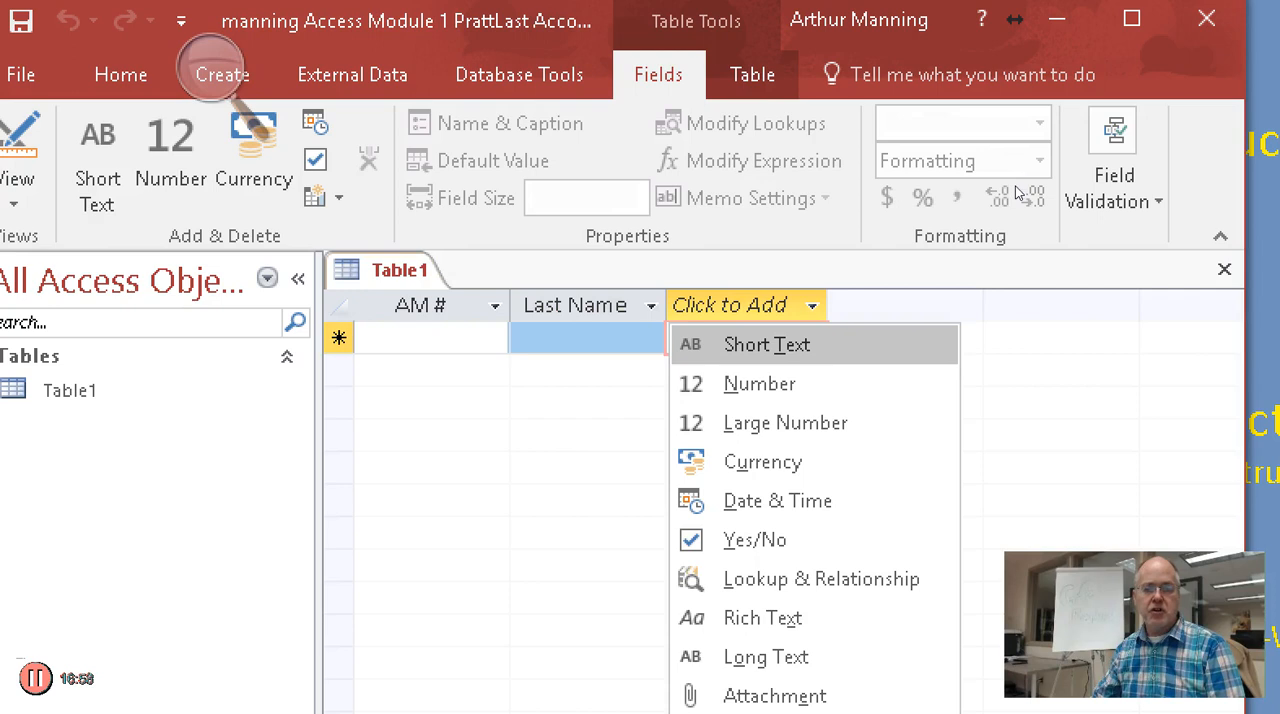
key("Return")
type("First Name")
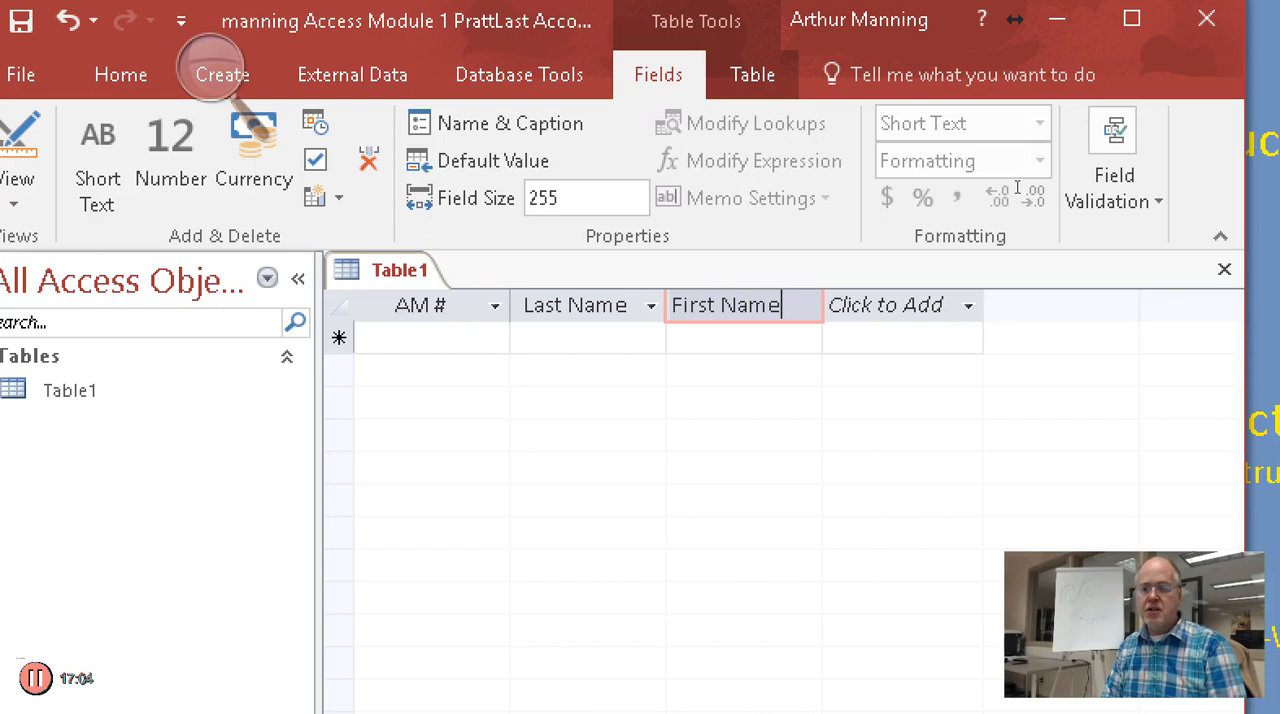
key("Return")
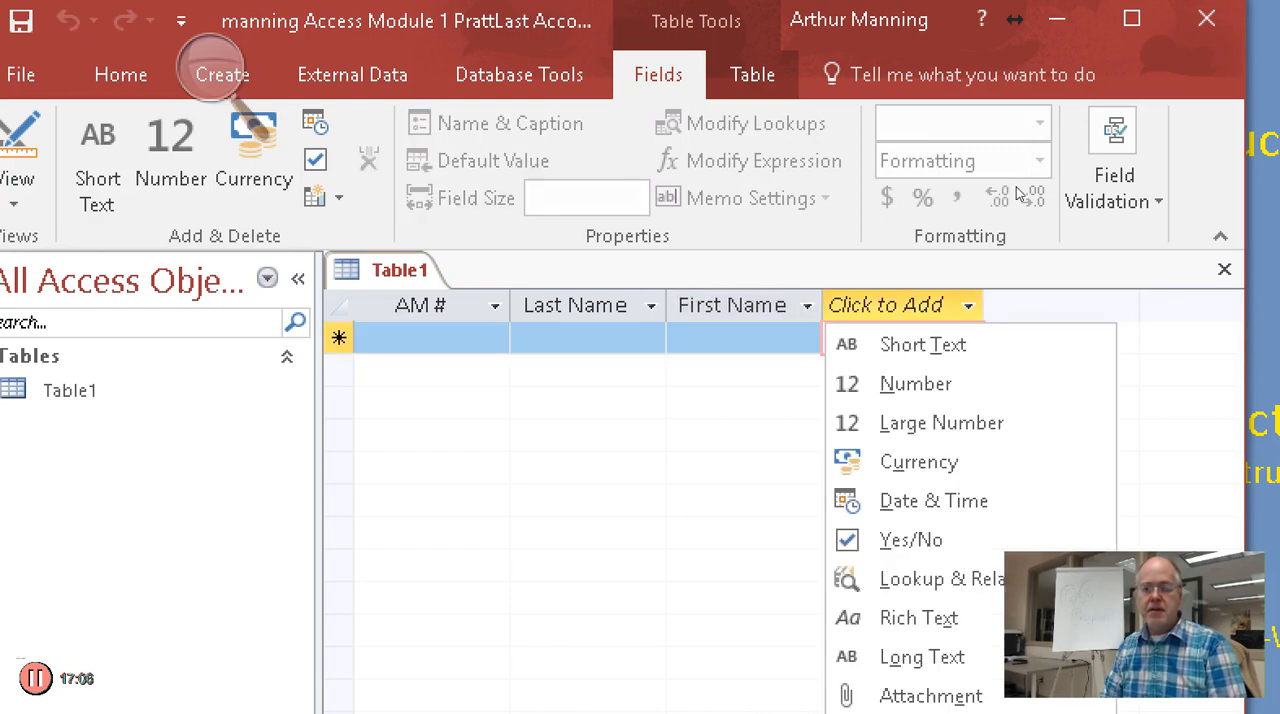
Set the First Name field's size to 15 and check the Last Name field's properties against it
left_click(1006, 168)
left_click(1006, 168)
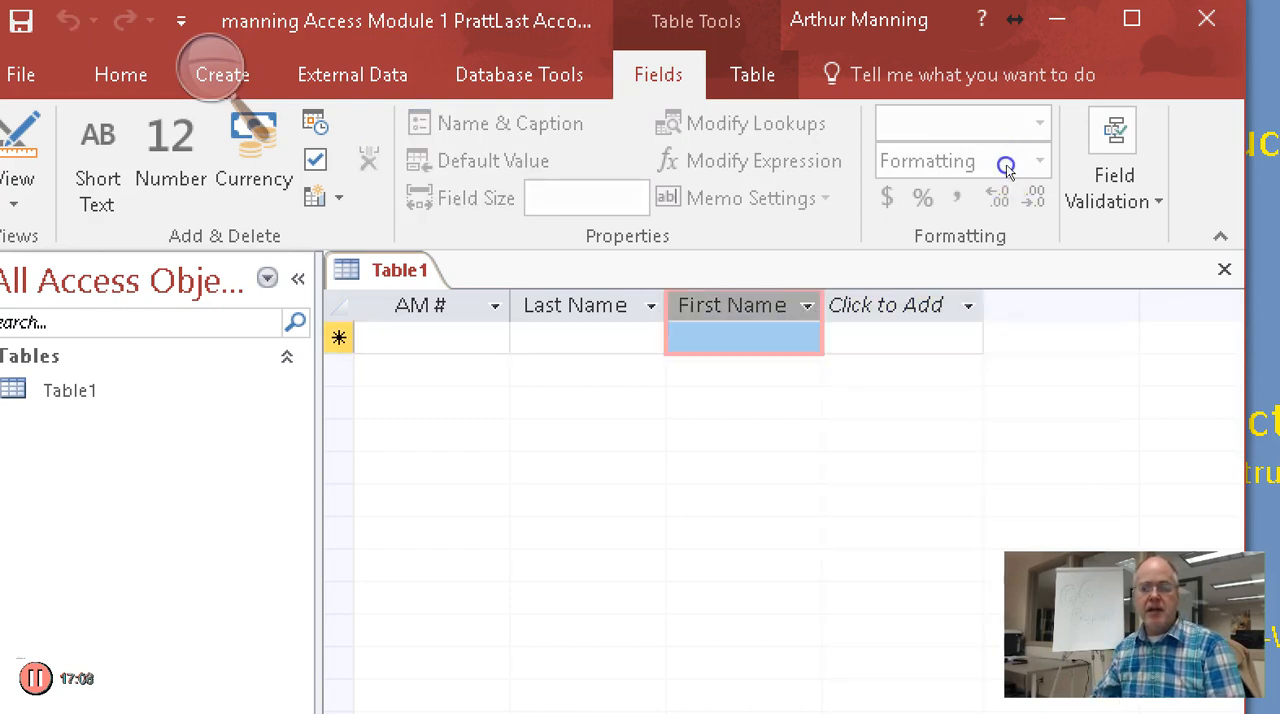
left_click(918, 112)
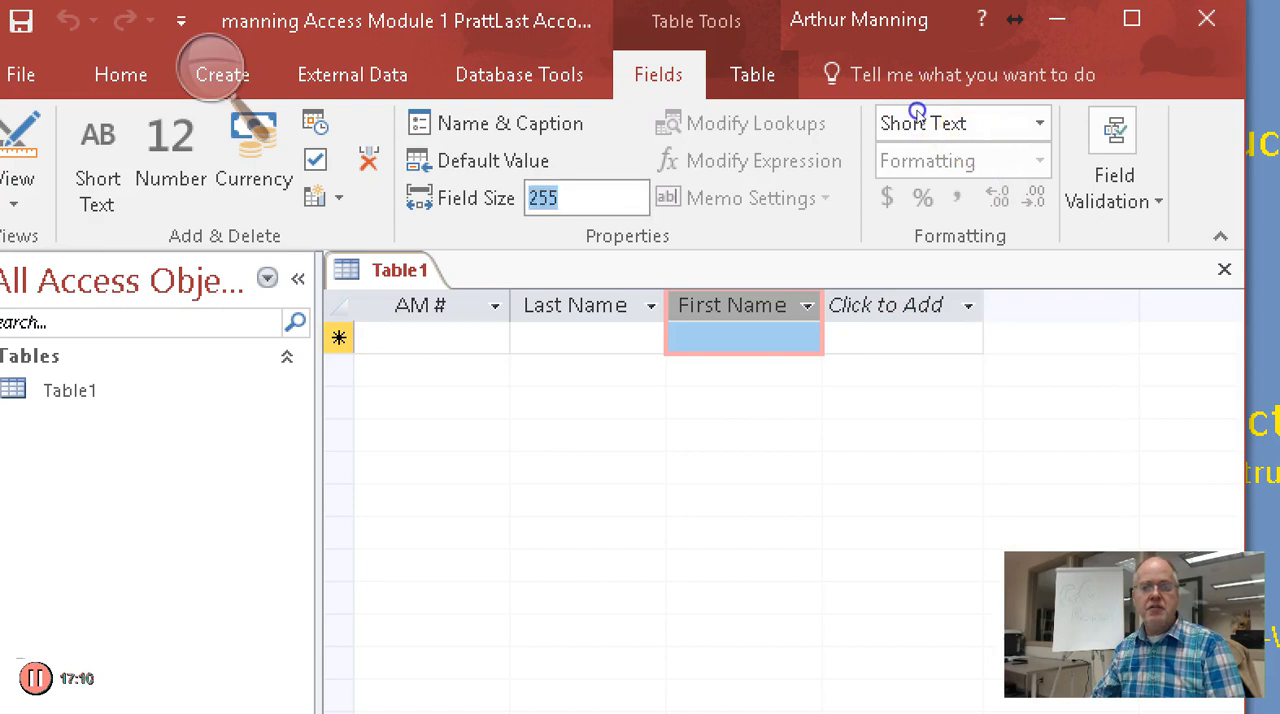
type("15")
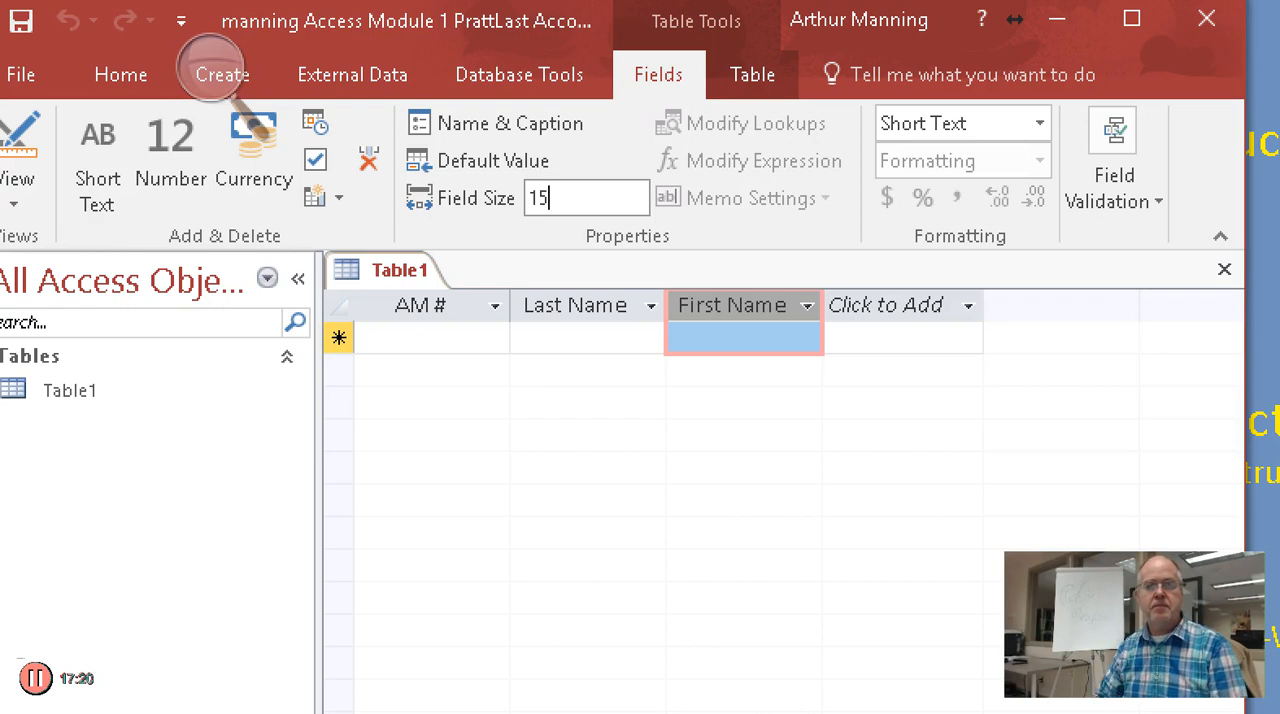
left_click(998, 163)
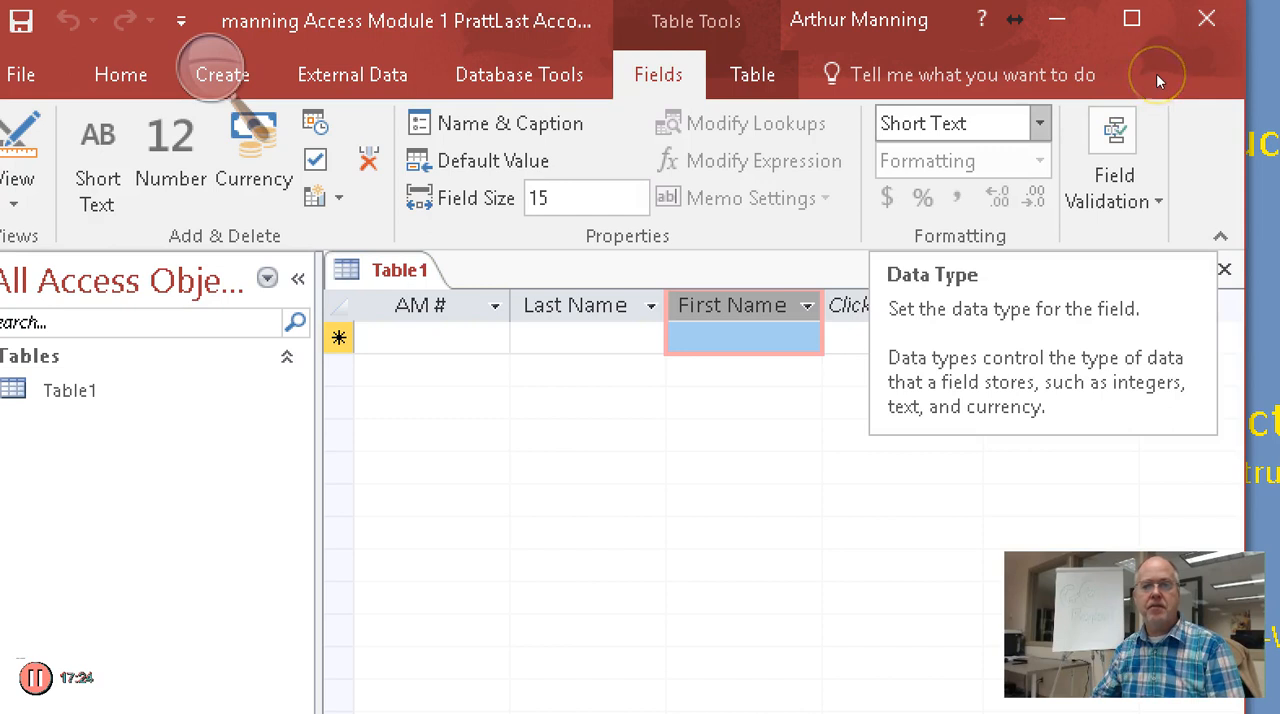
left_click(940, 165)
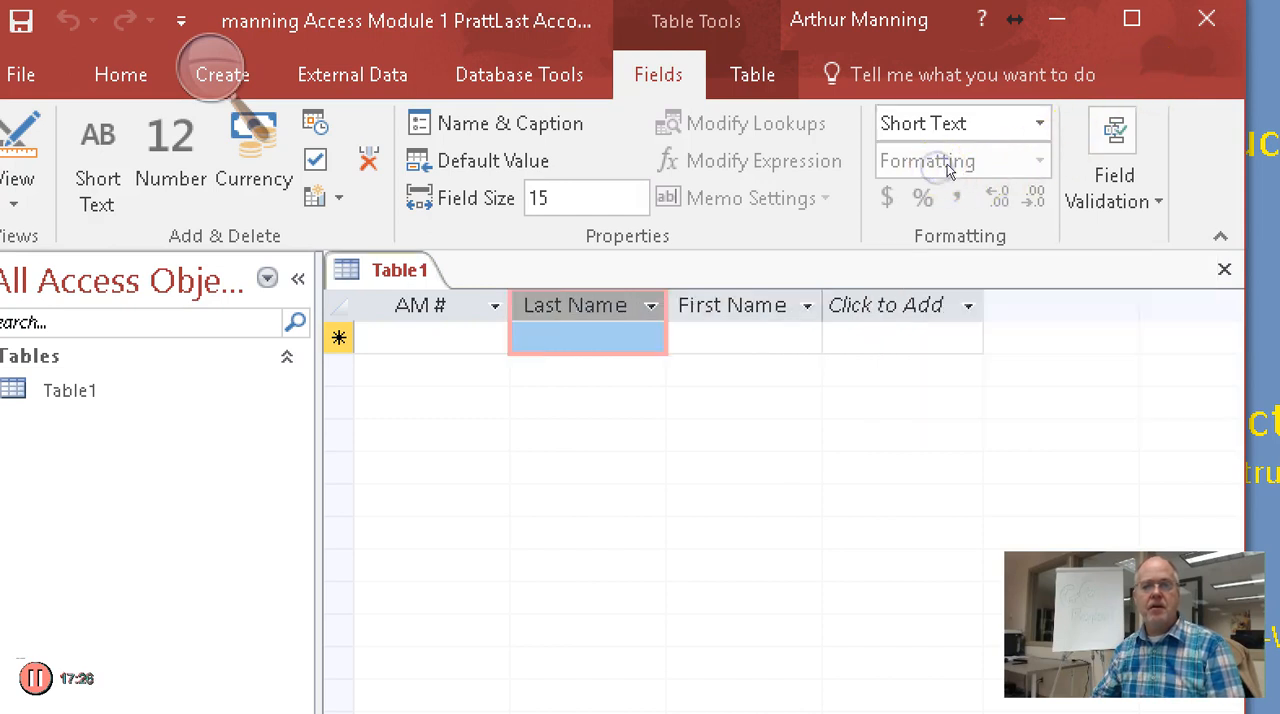
left_click(994, 165)
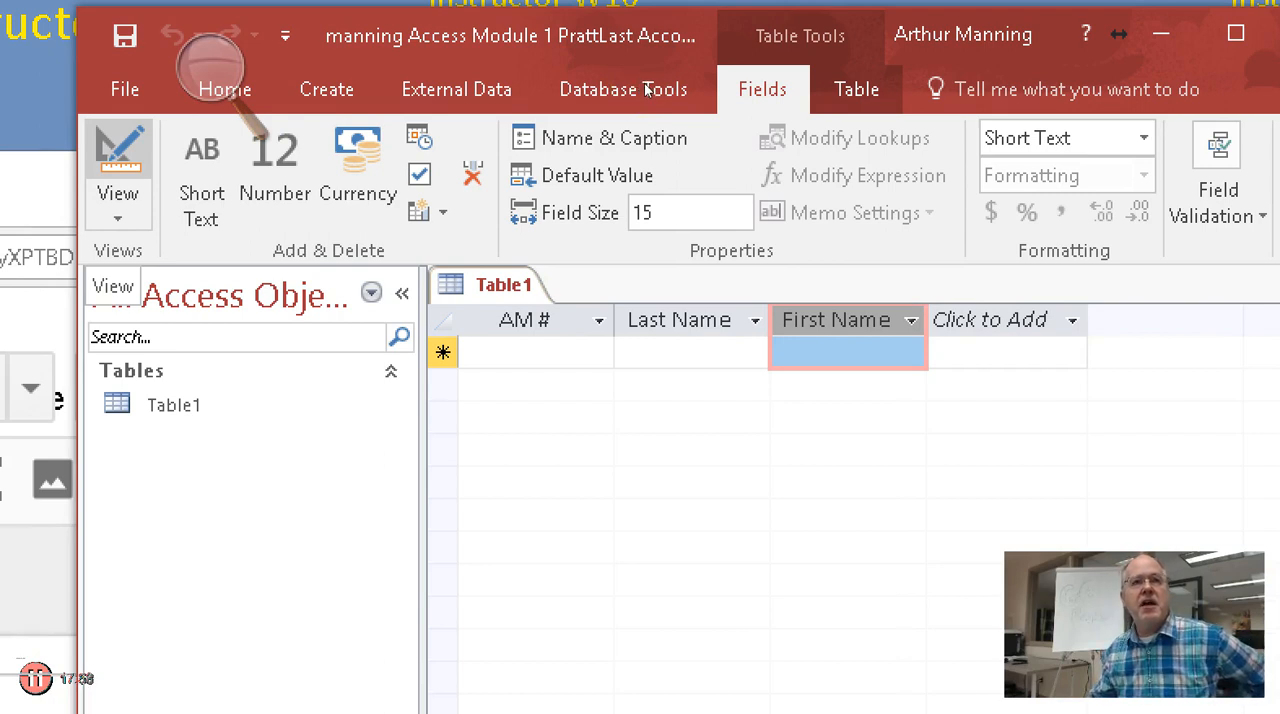
Save the table under the name "Account Manager"
key("ctrl+s")
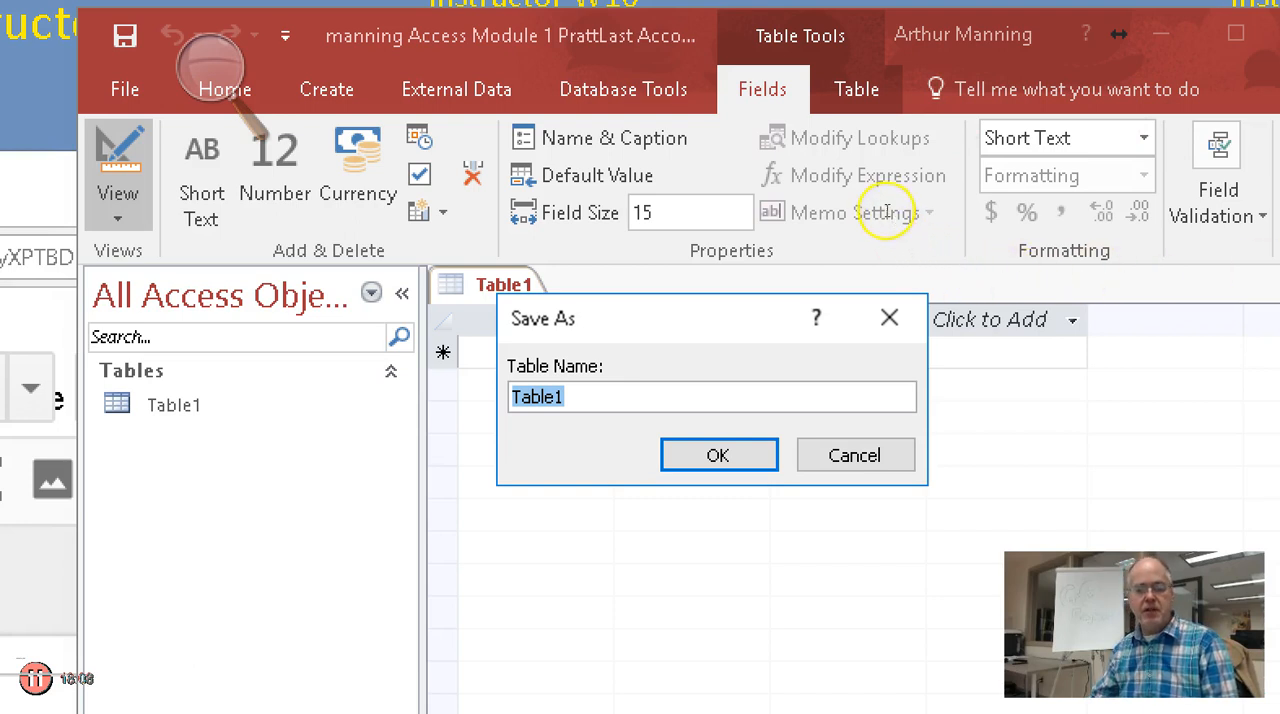
type("Account Man")
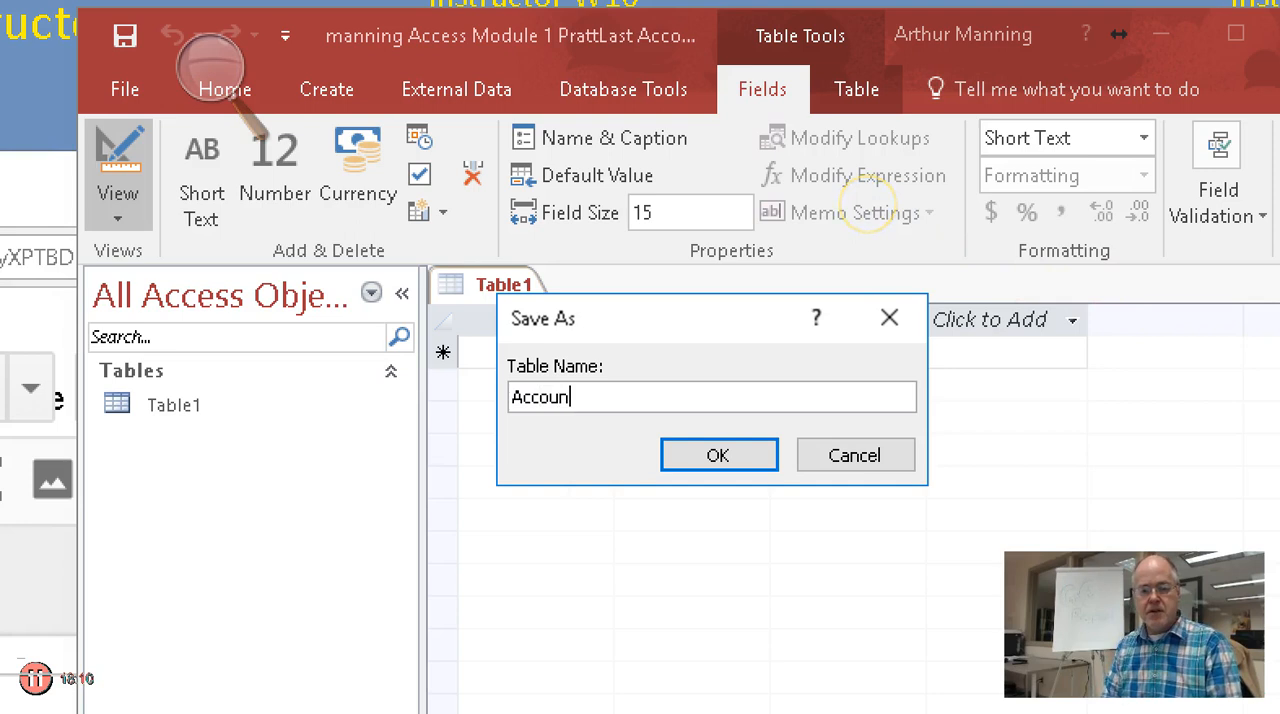
type("ager")
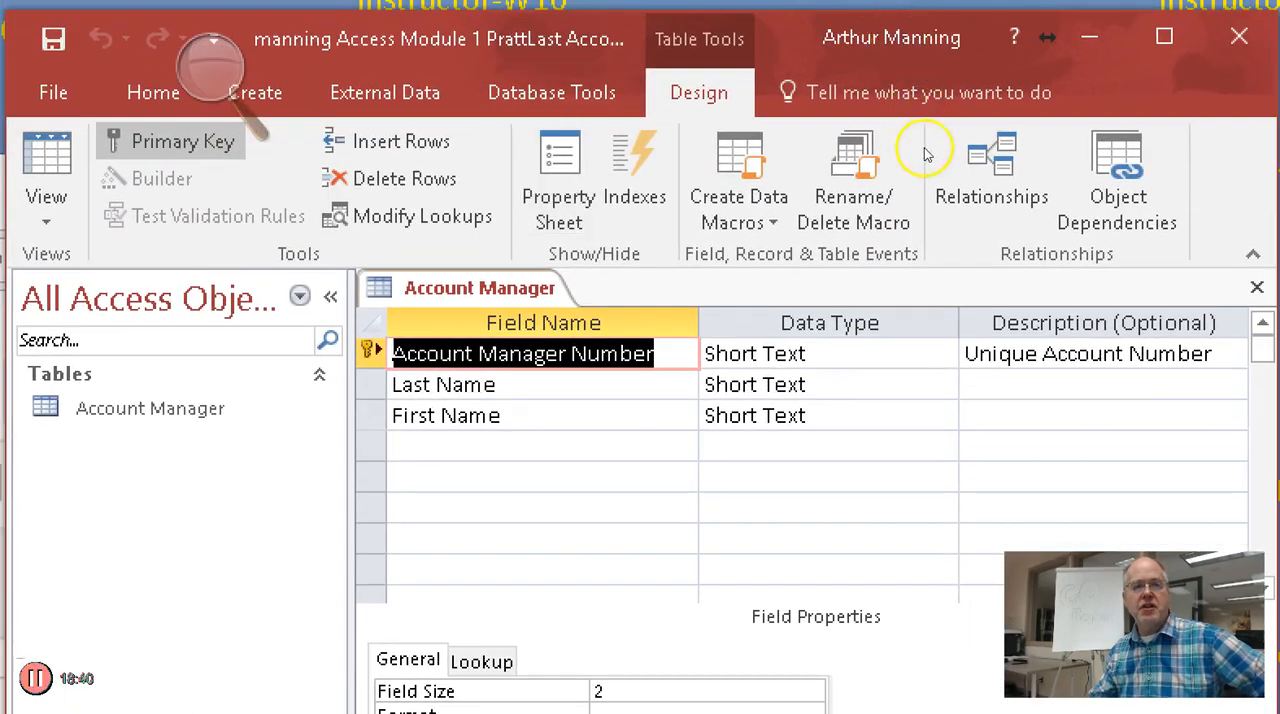
Go through the Account Manager table's field list in Design view down to the first empty row
key("Down")
key("Down")
key("Down")
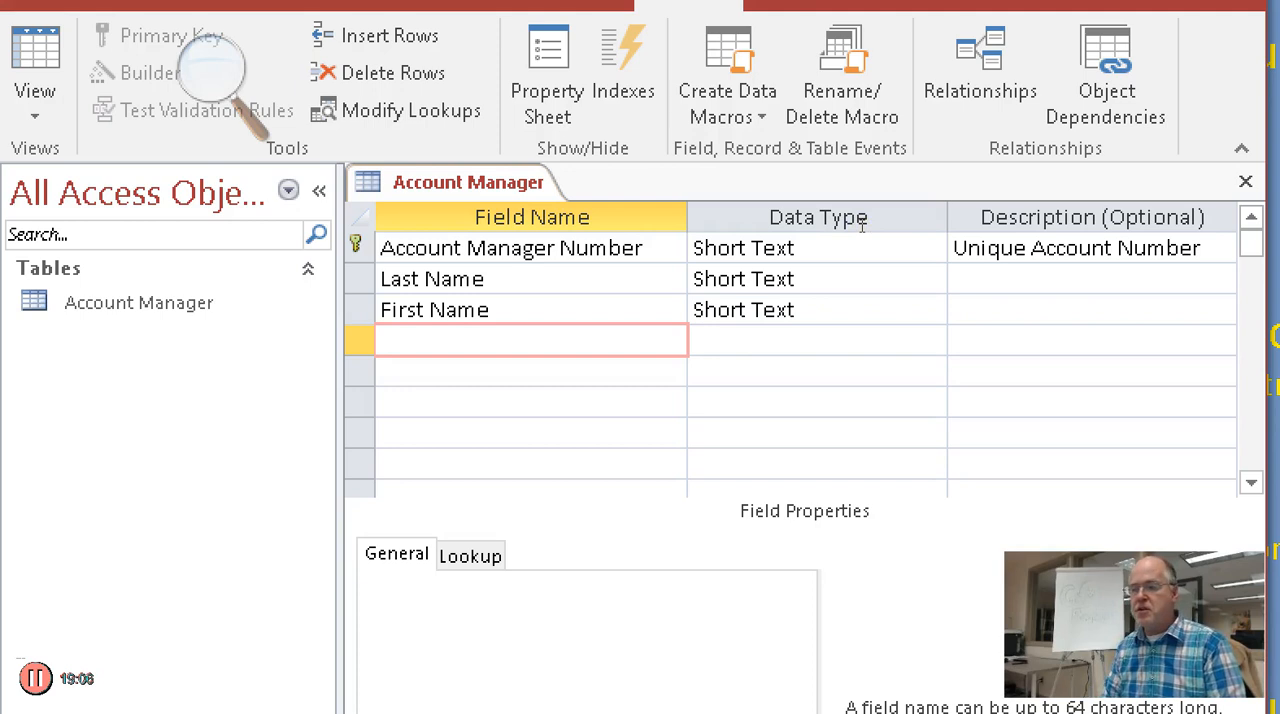
Add a Short Text field named "Street" below First Name and set its field size to 20
type("Stre")
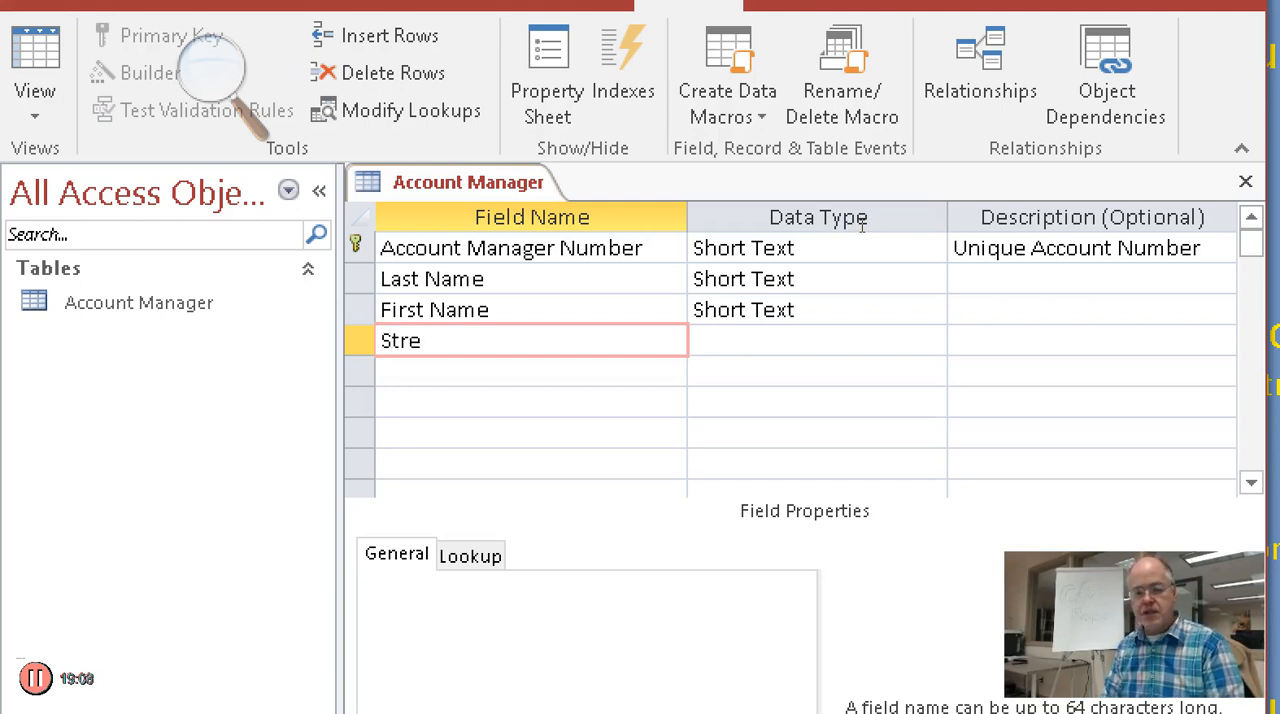
type("et")
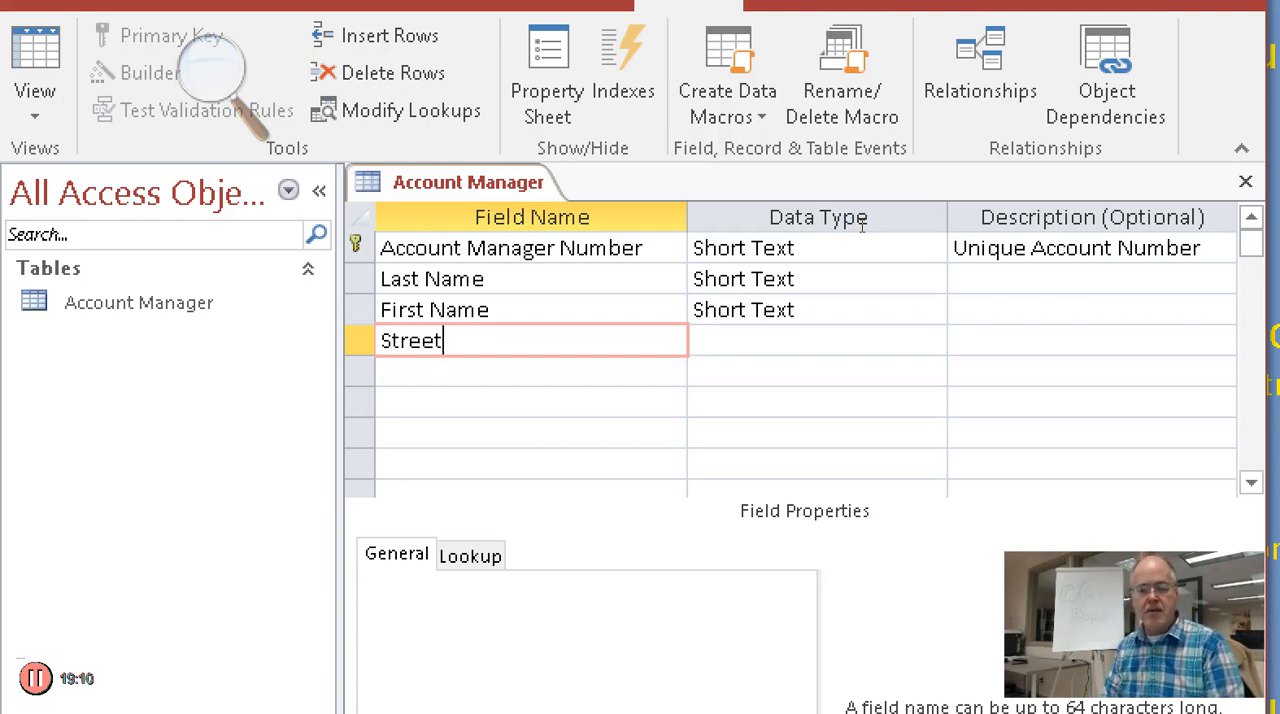
key("Tab")
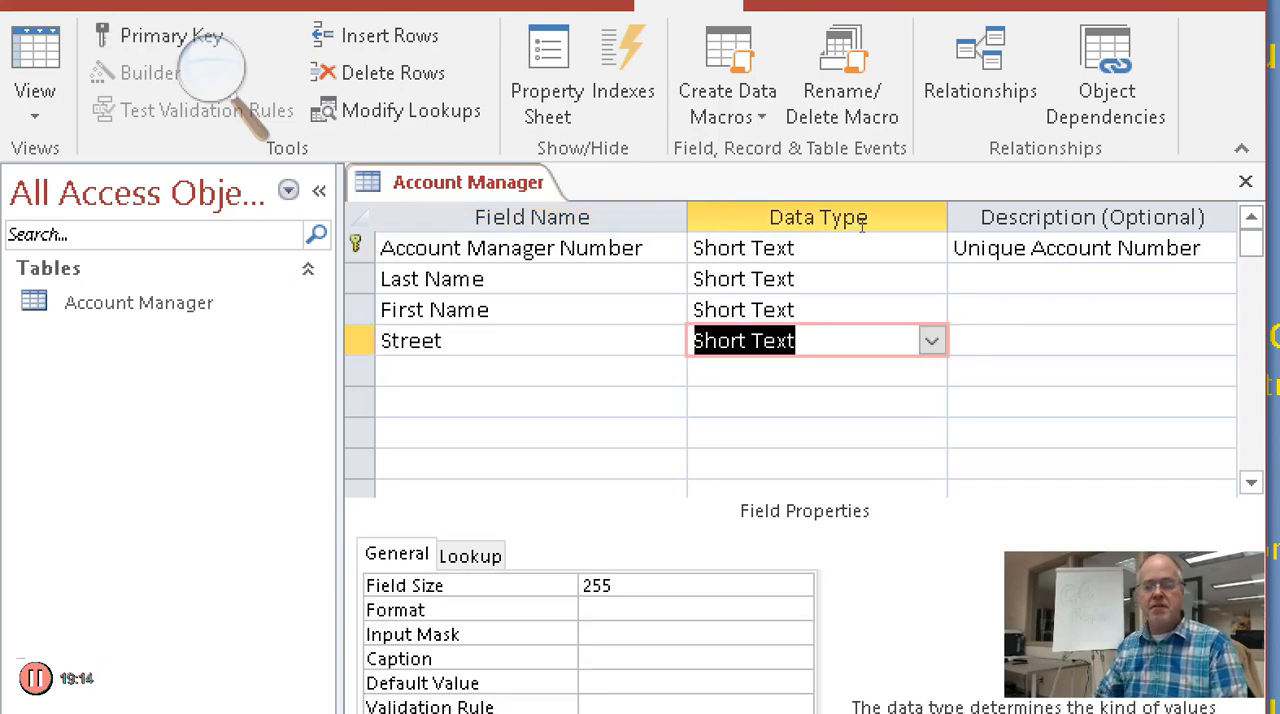
left_click(931, 342)
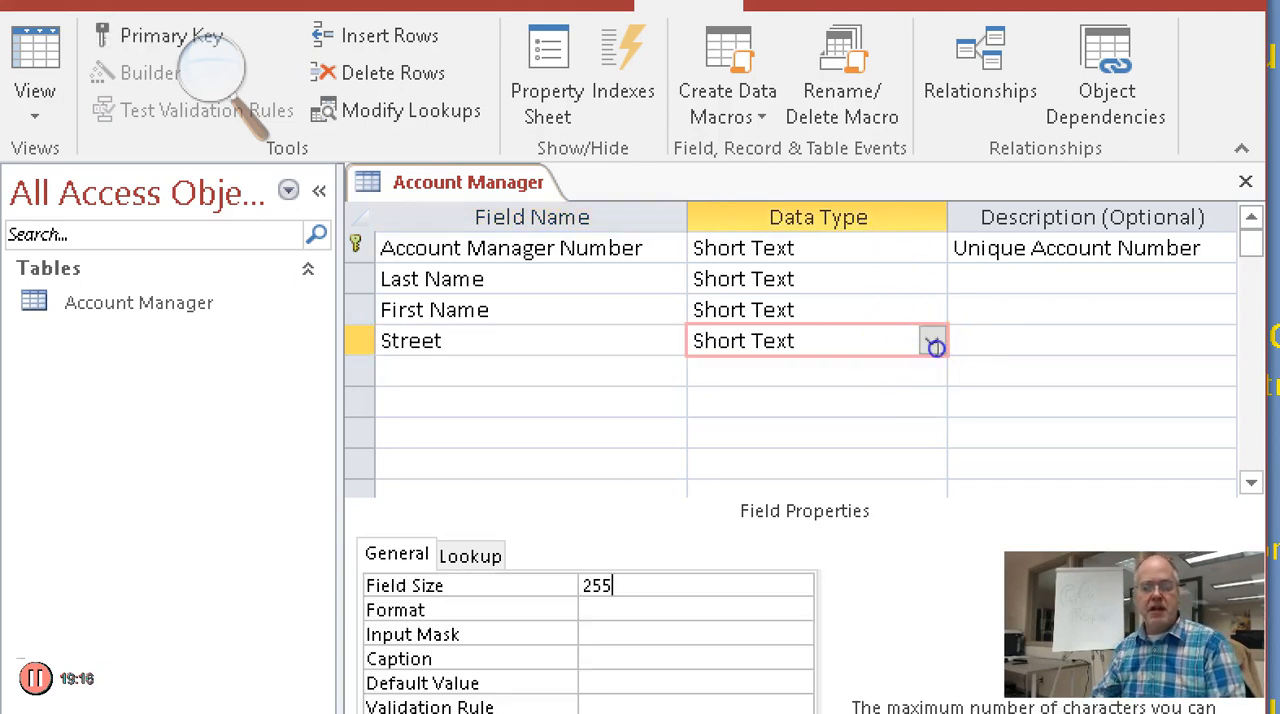
left_click_drag(936, 347, 910, 354)
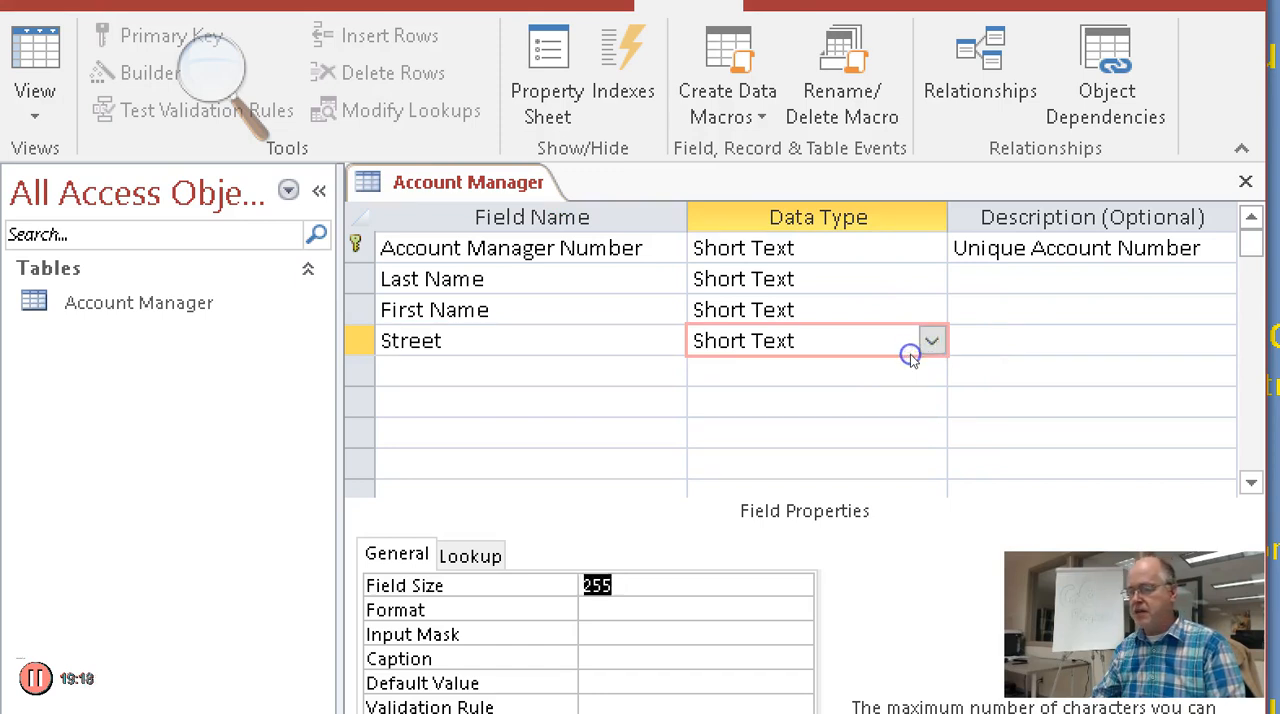
type("20")
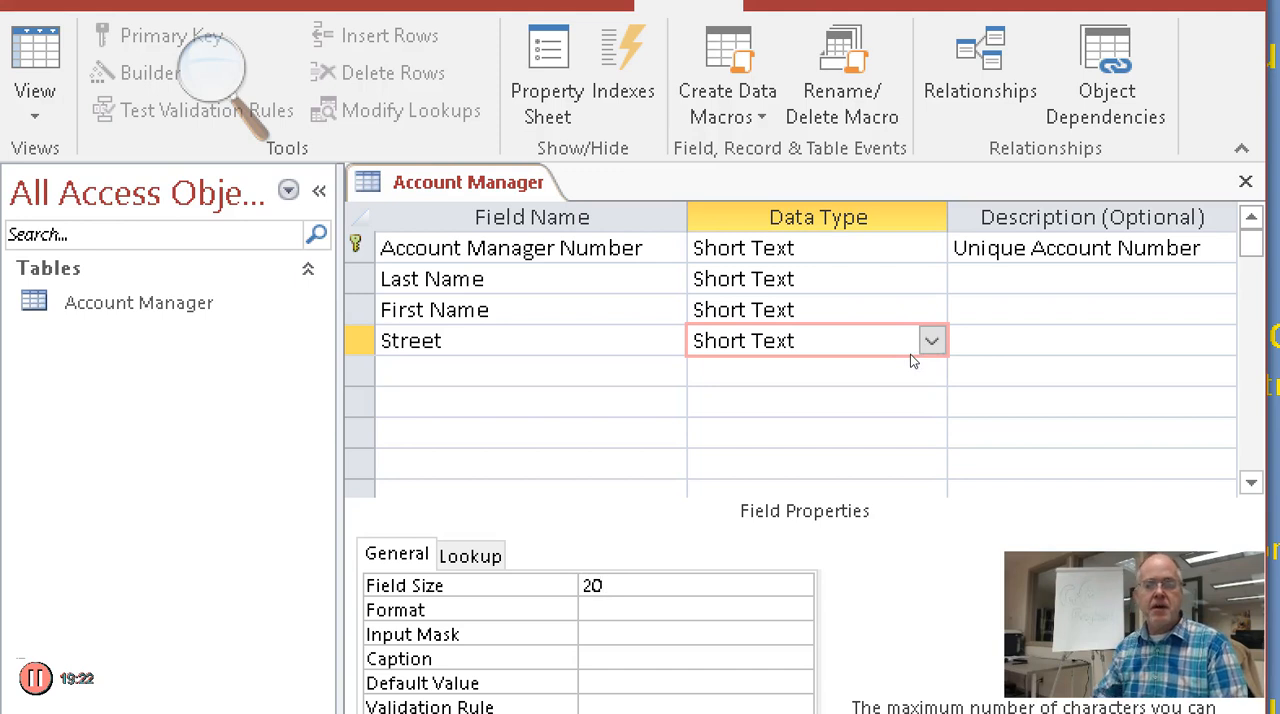
Add a Short Text field named "City" below Street with a field size of 20
left_click(844, 245)
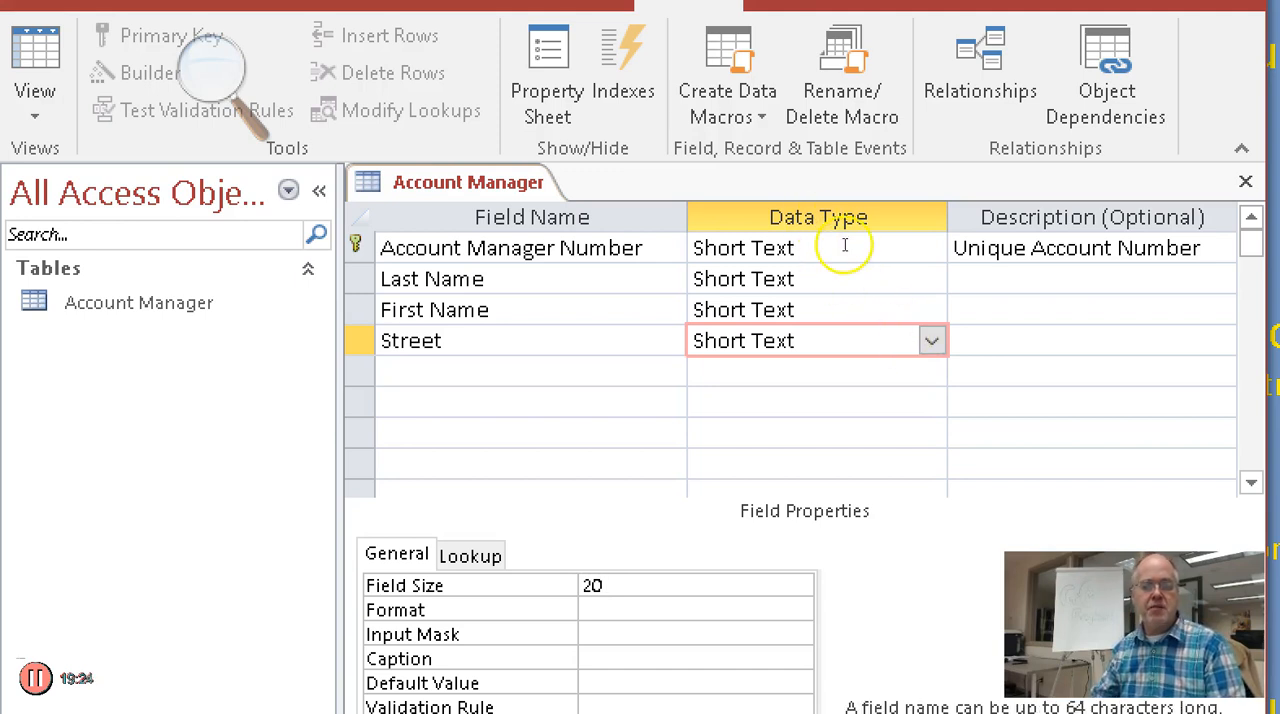
type("City")
key("Tab")
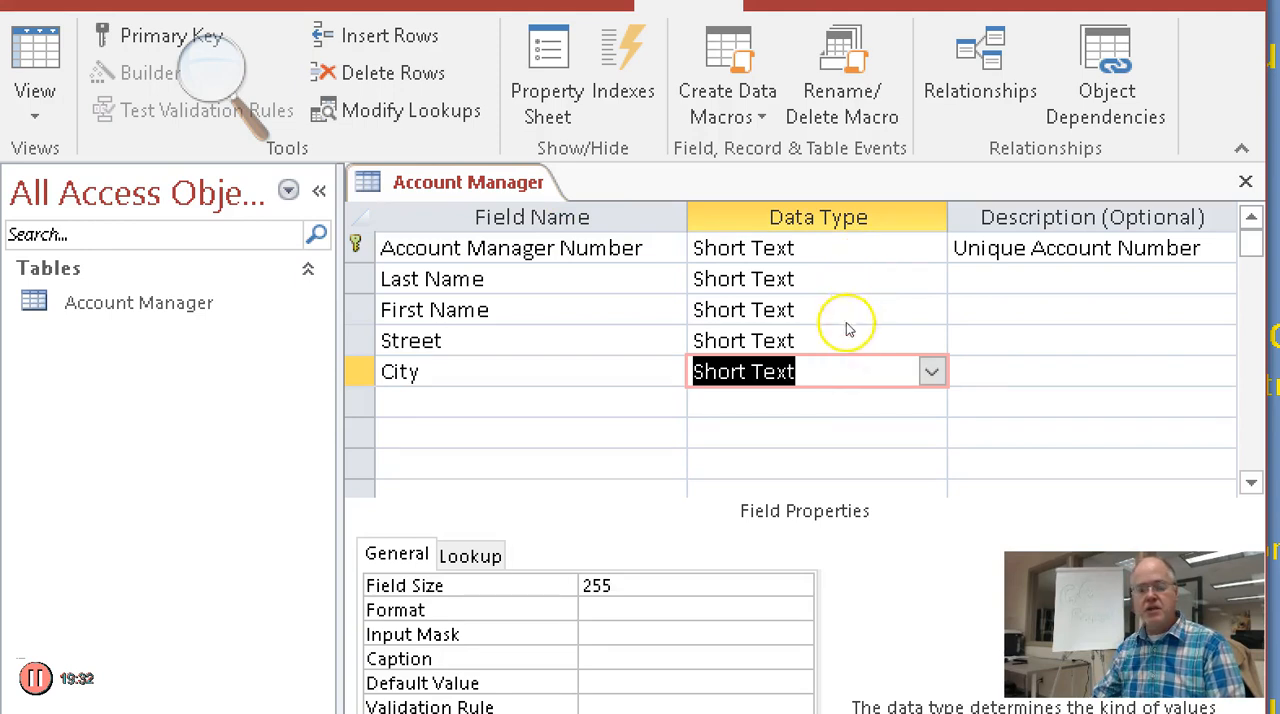
left_click_drag(935, 348, 913, 348)
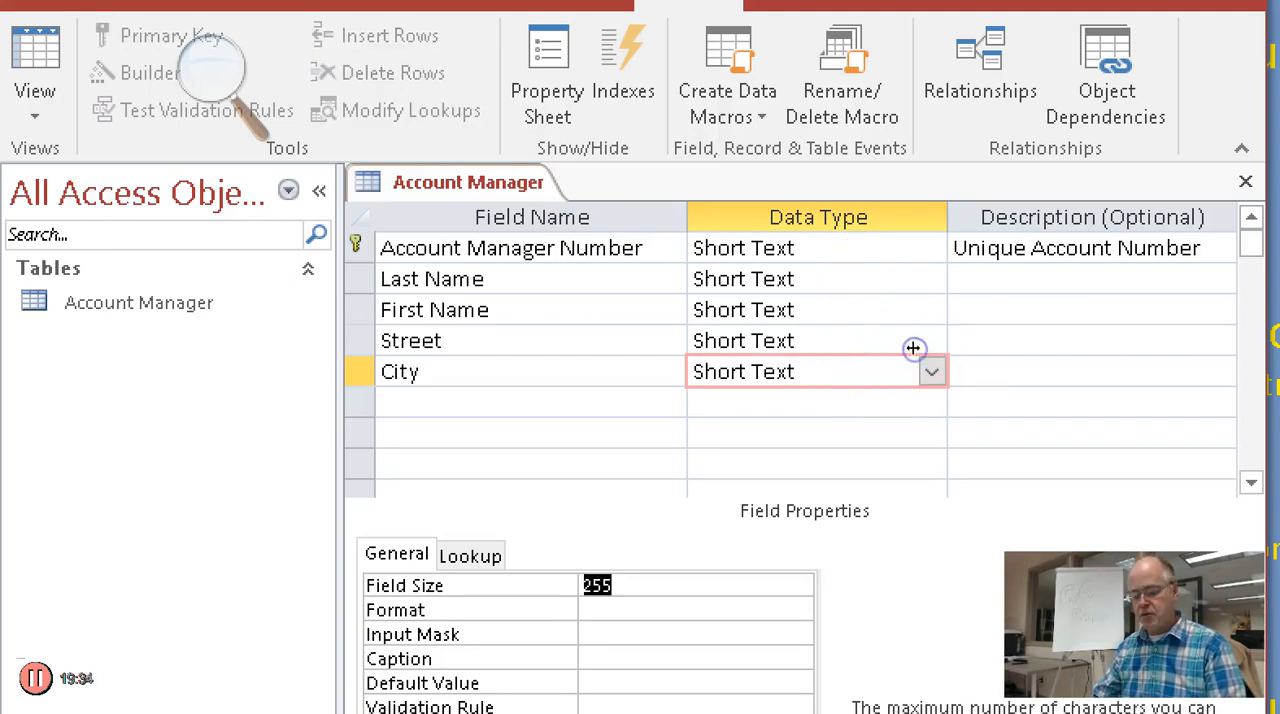
type("20")
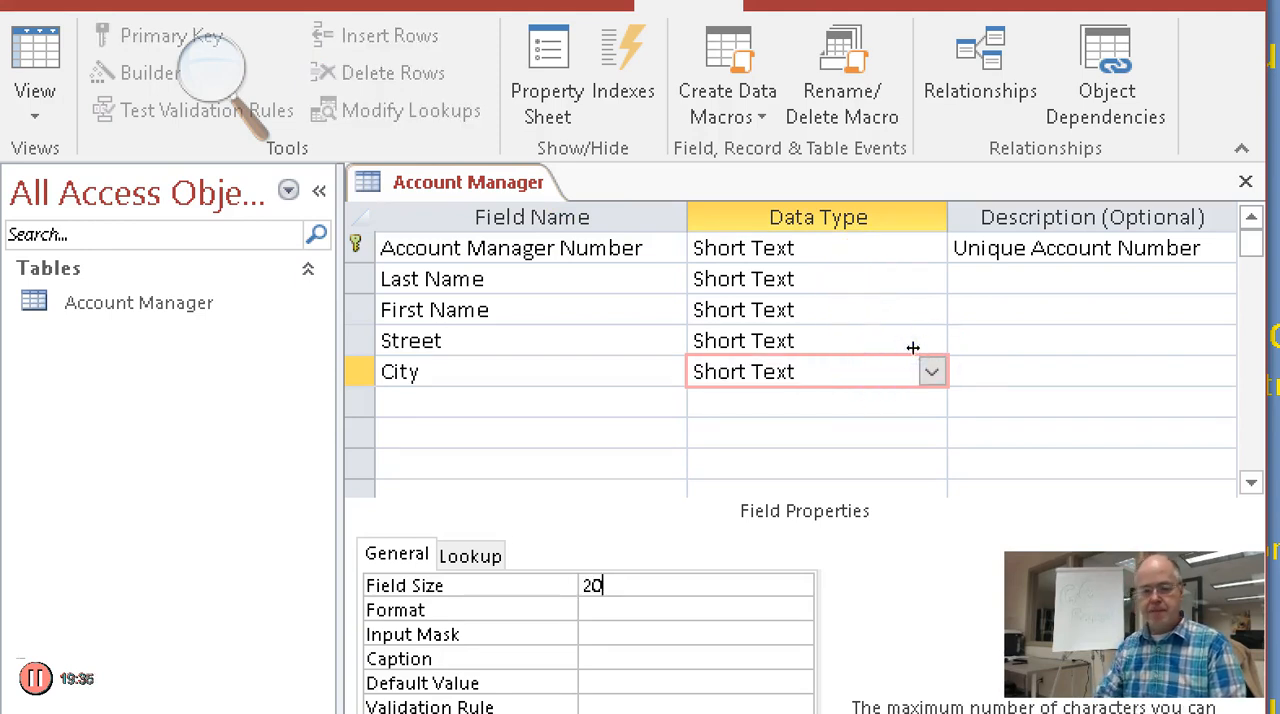
Add a Short Text field named "Postal Code" below City and limit its field size to 5
left_click(848, 260)
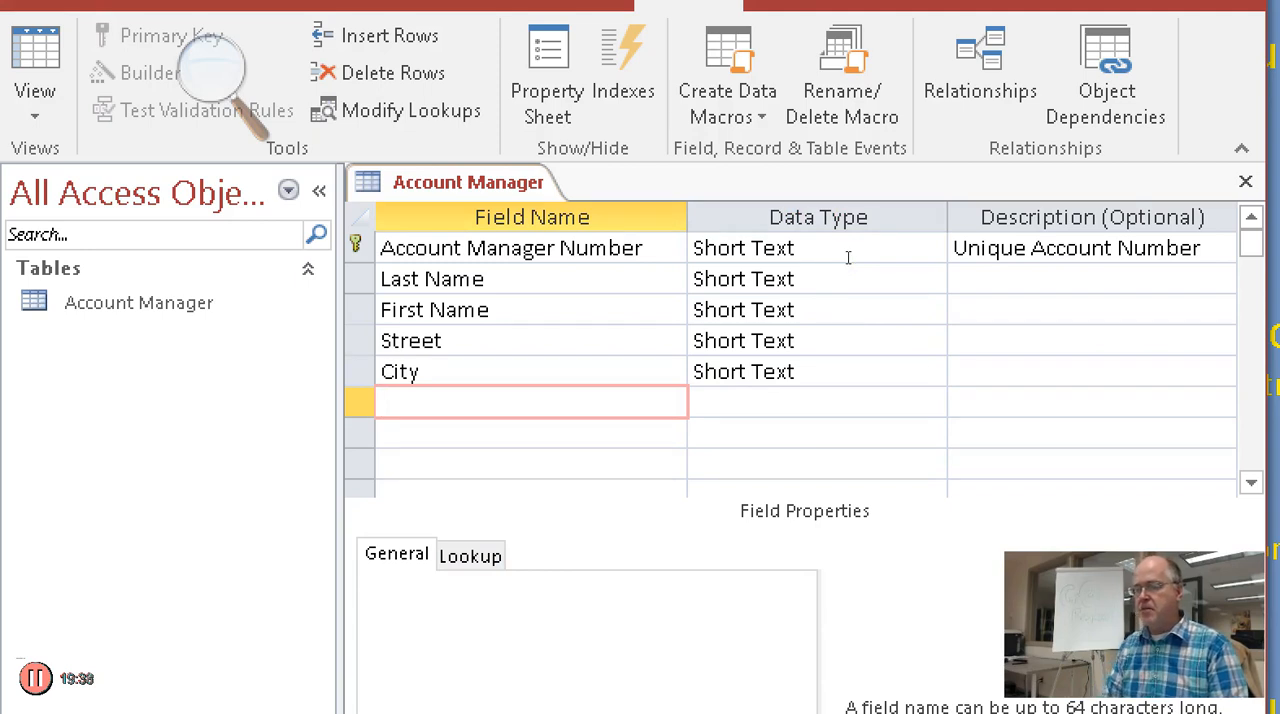
type("Postal Code")
key("Tab")
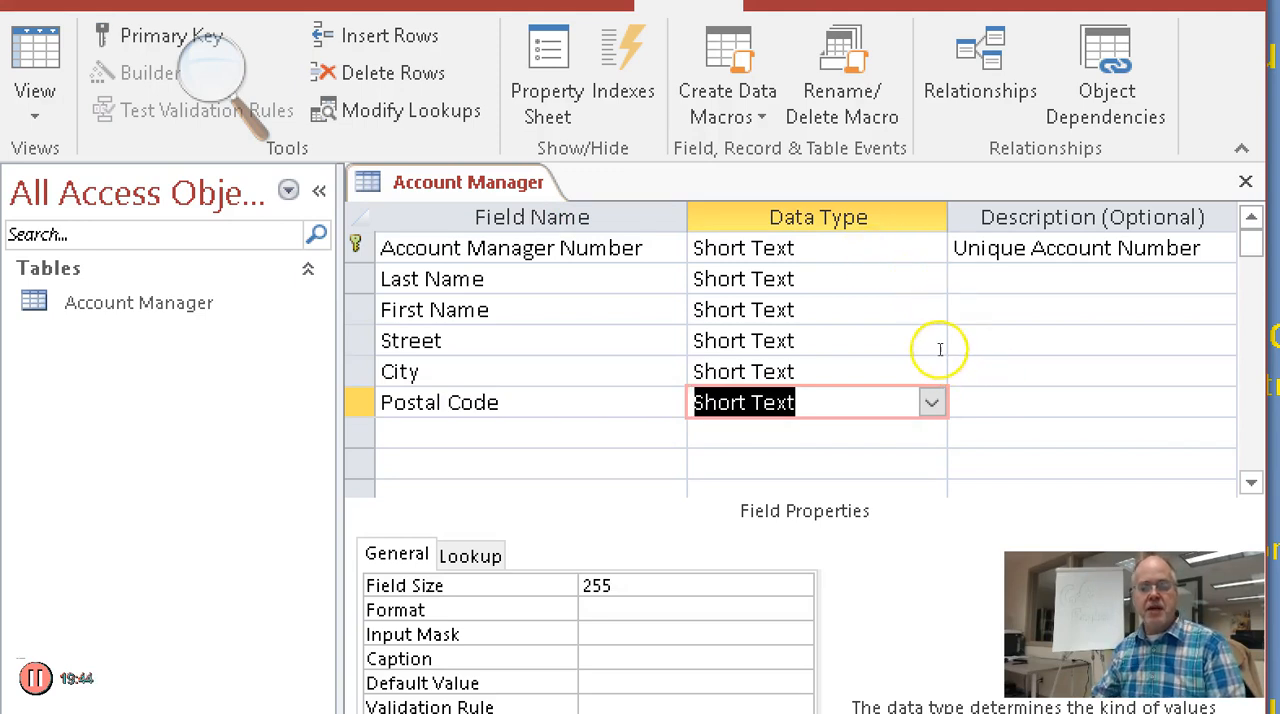
key("F6")
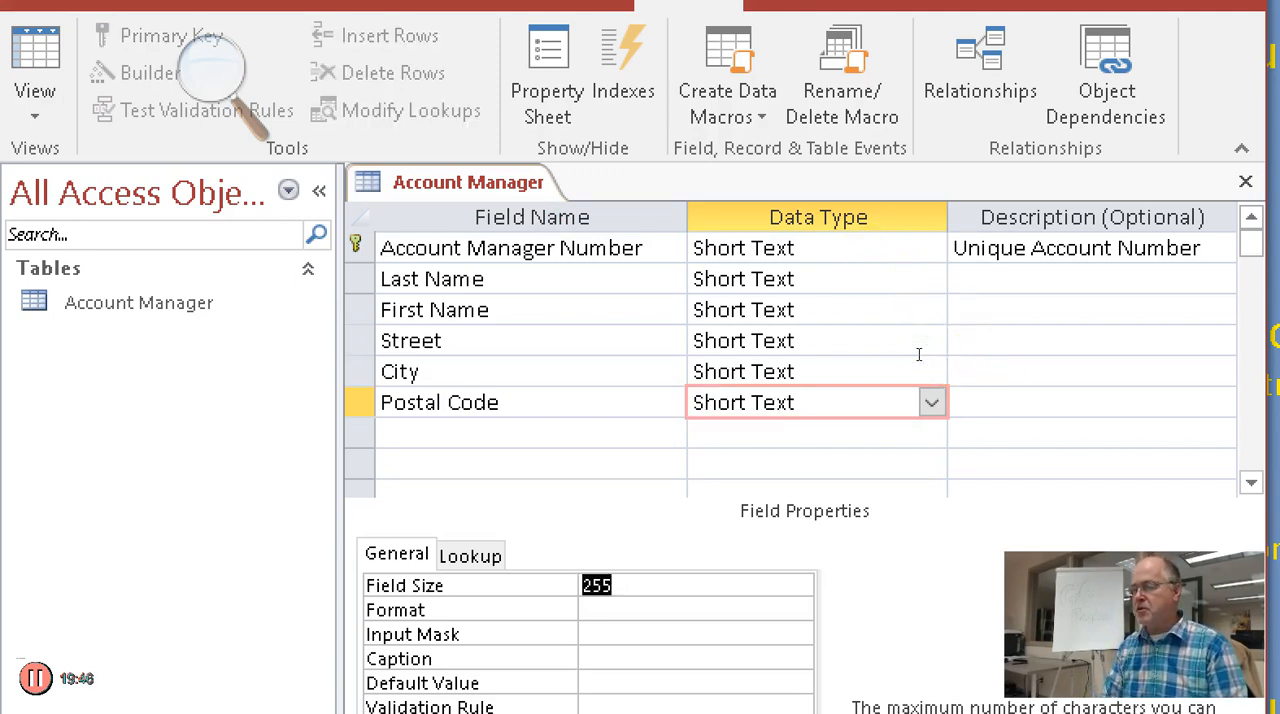
type("5")
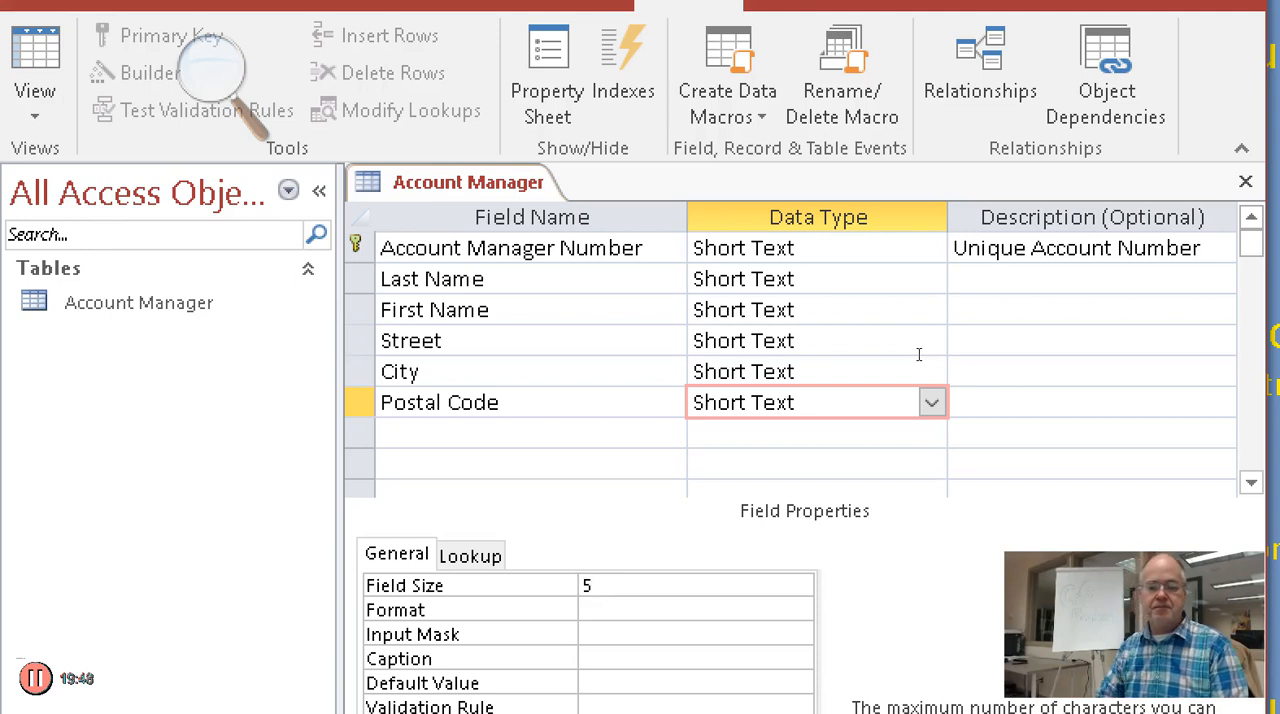
key("Return")
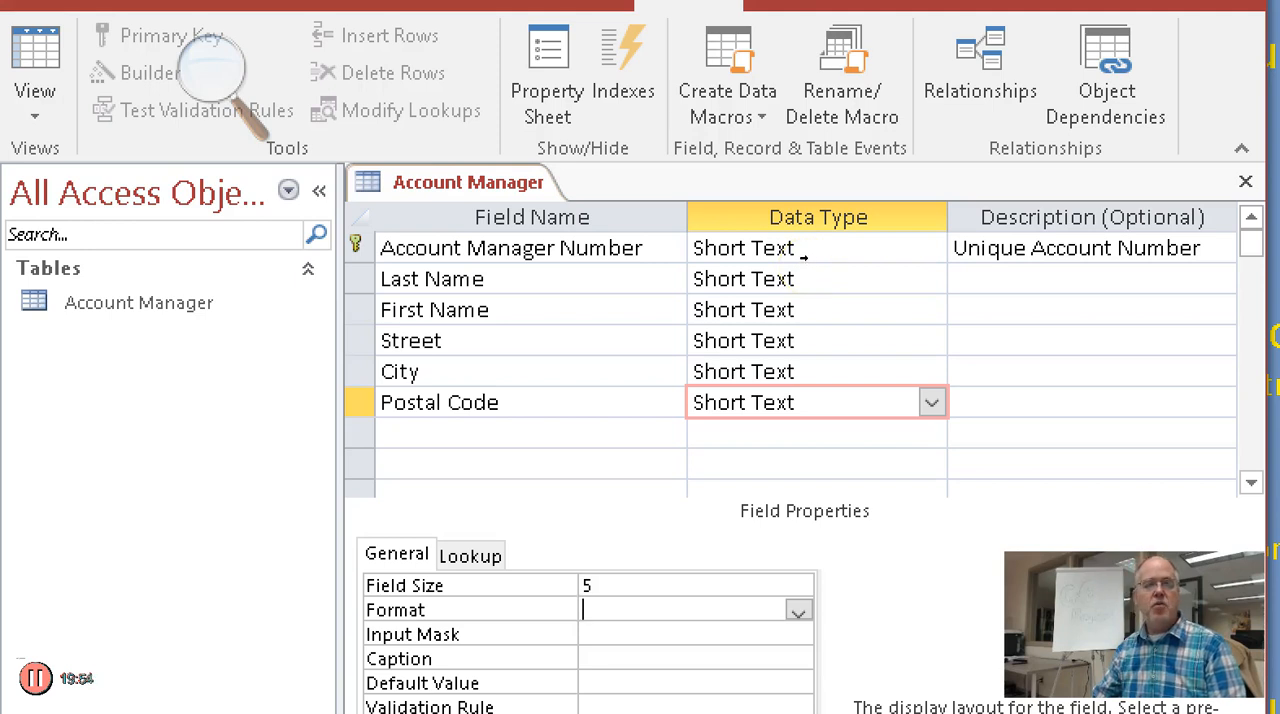
Insert a Short Text field named "State" between City and Postal Code with a field size of 2
right_click(358, 403)
left_click(404, 581)
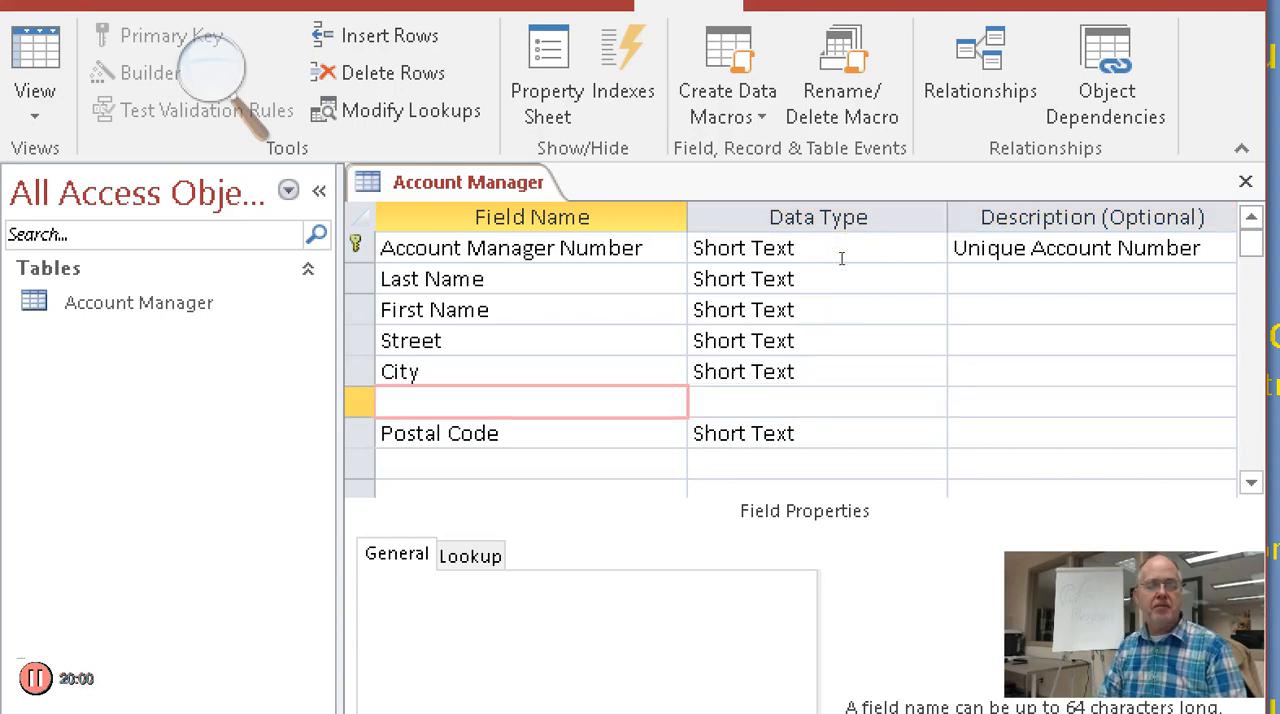
type("State")
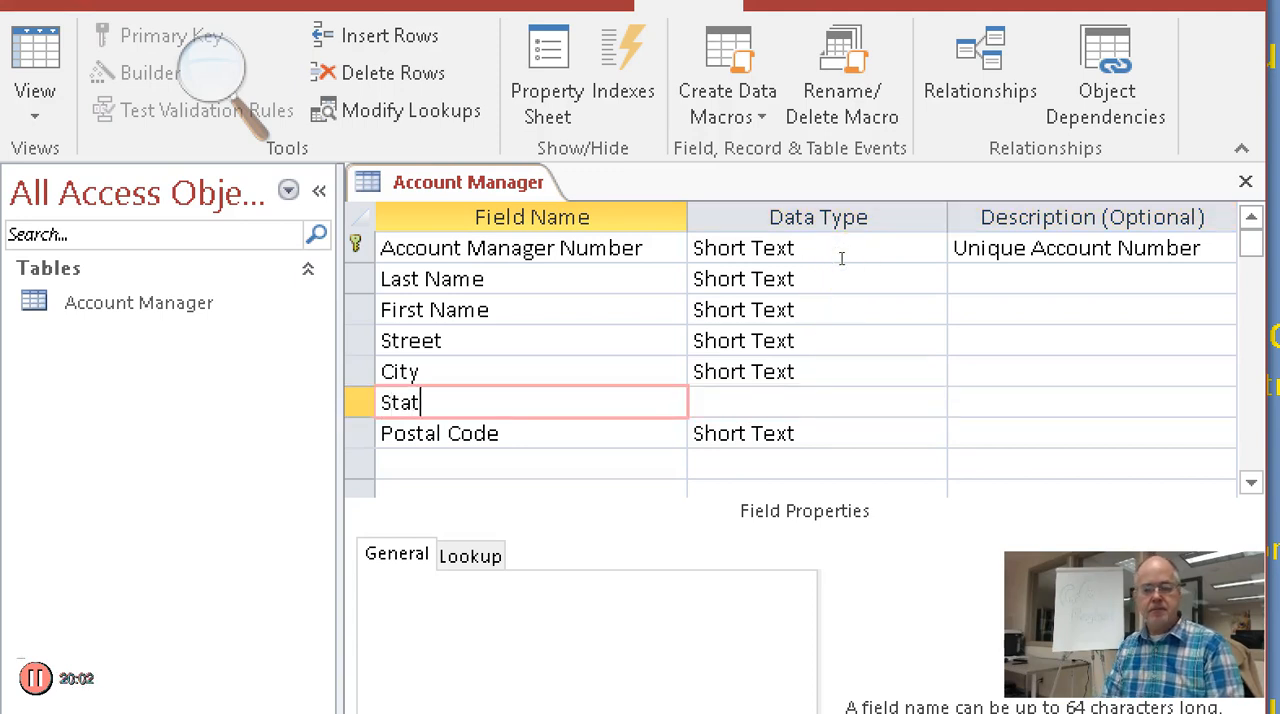
key("Tab")
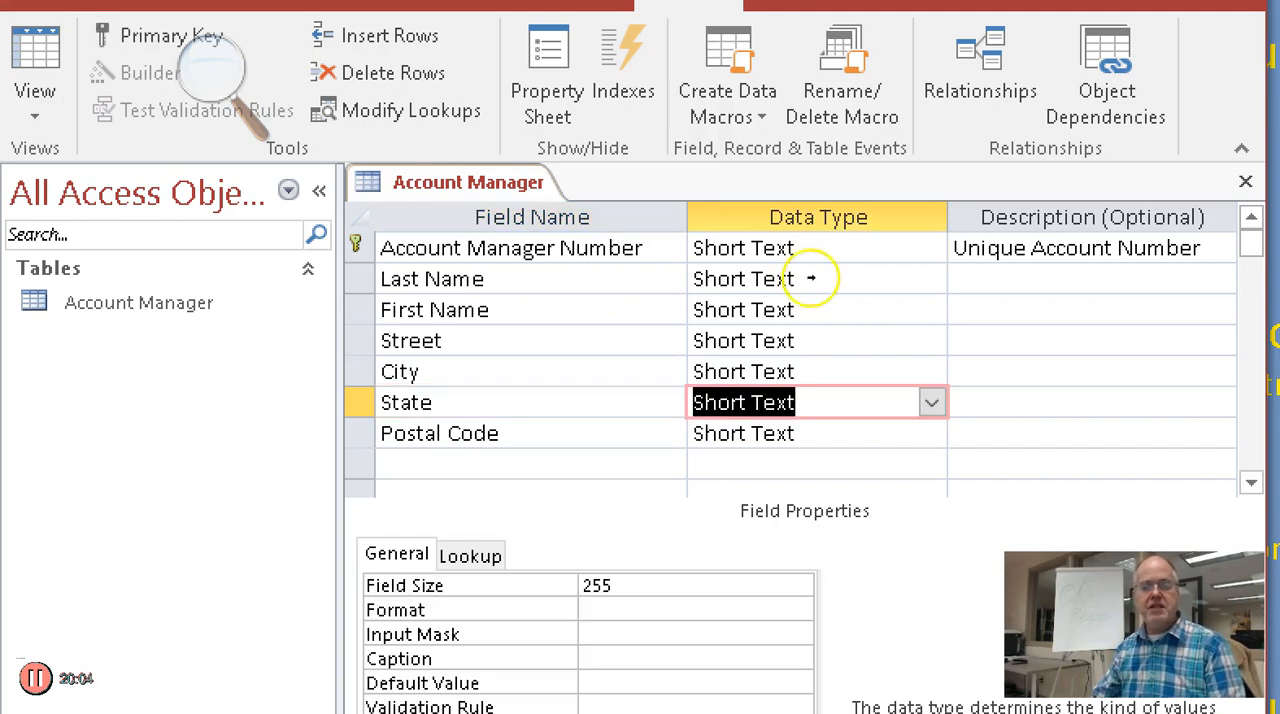
key("F6")
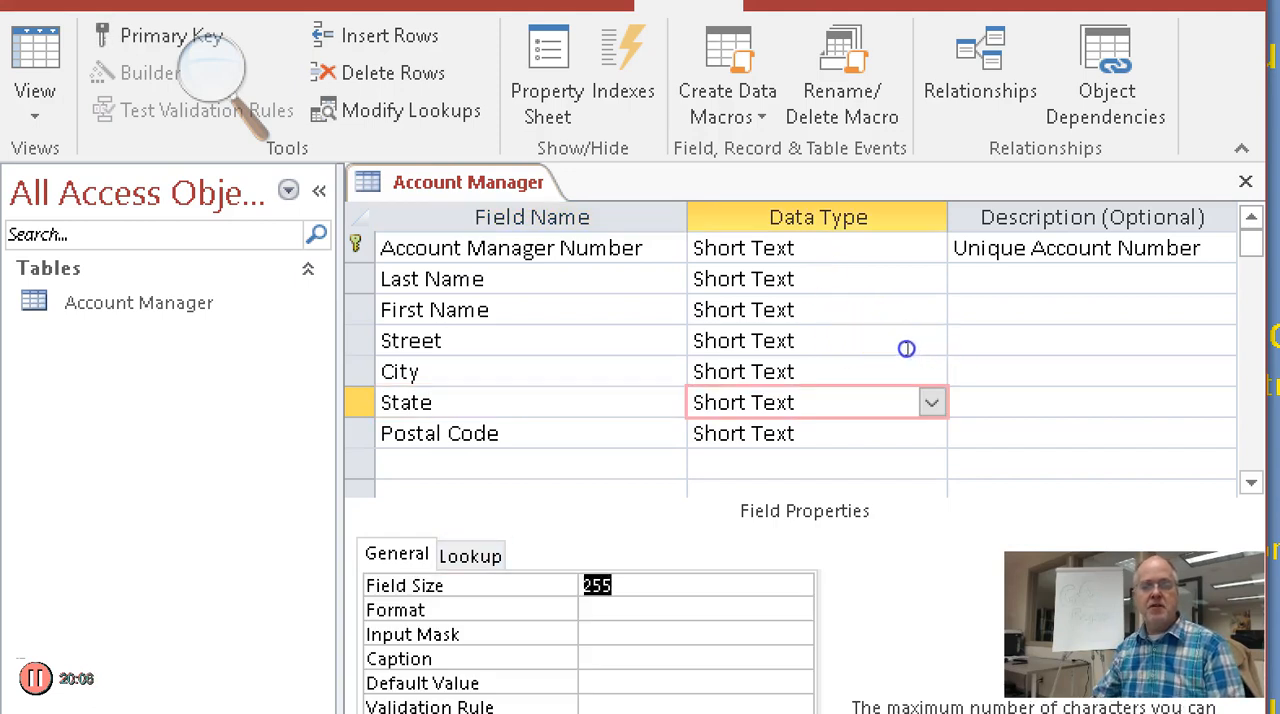
type("2")
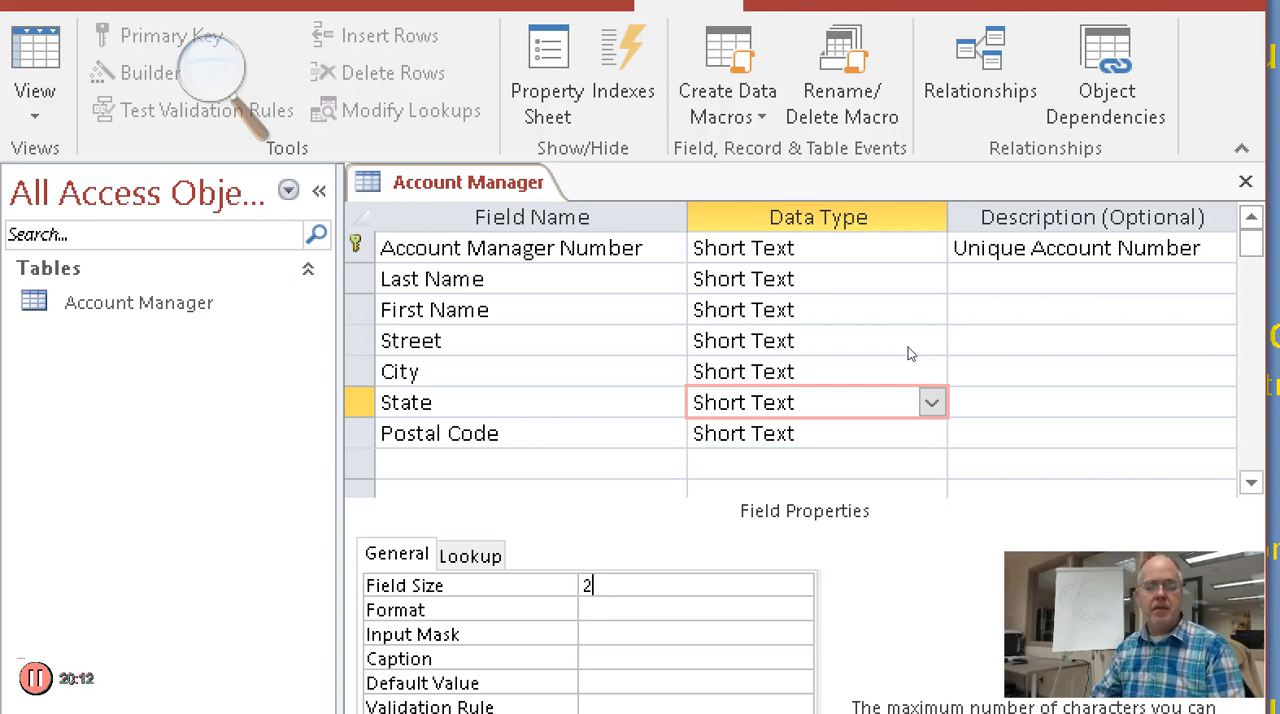
Add a field named "Start Date" below Postal Code with the Date/Time data type
left_click(868, 287)
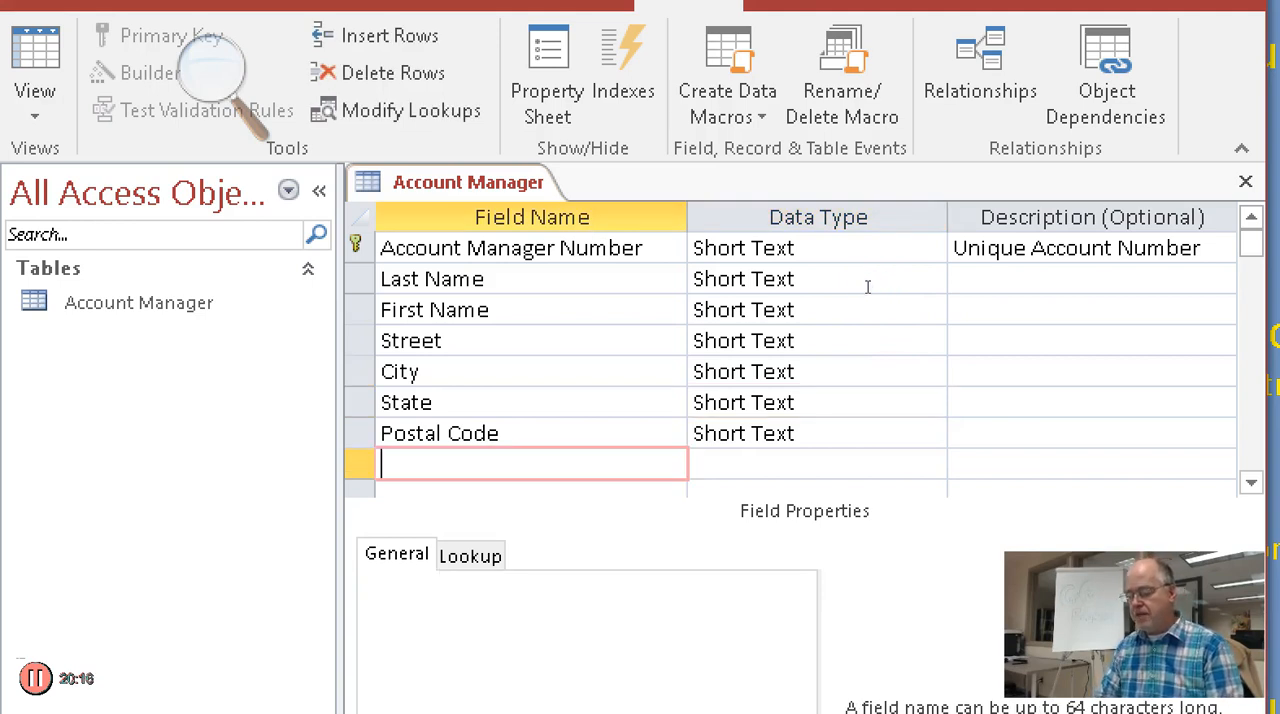
type("Start Date")
key("Tab")
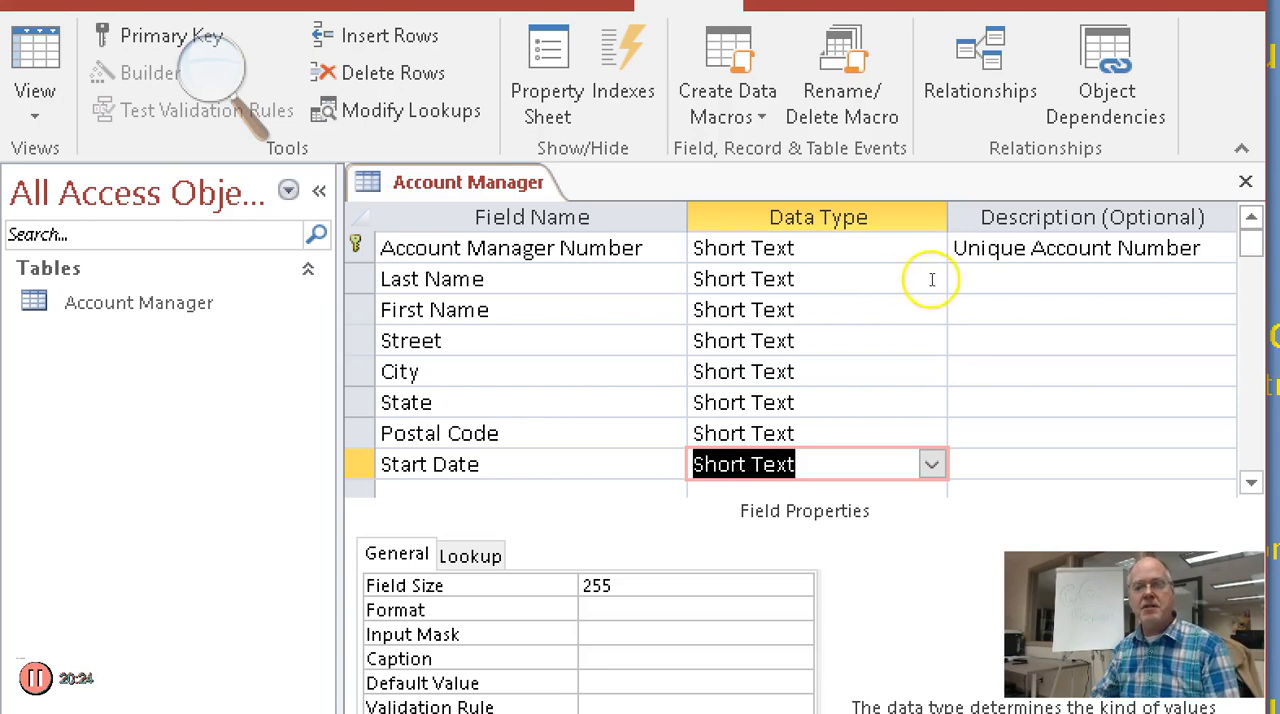
scroll(1126, 243, "down", 1)
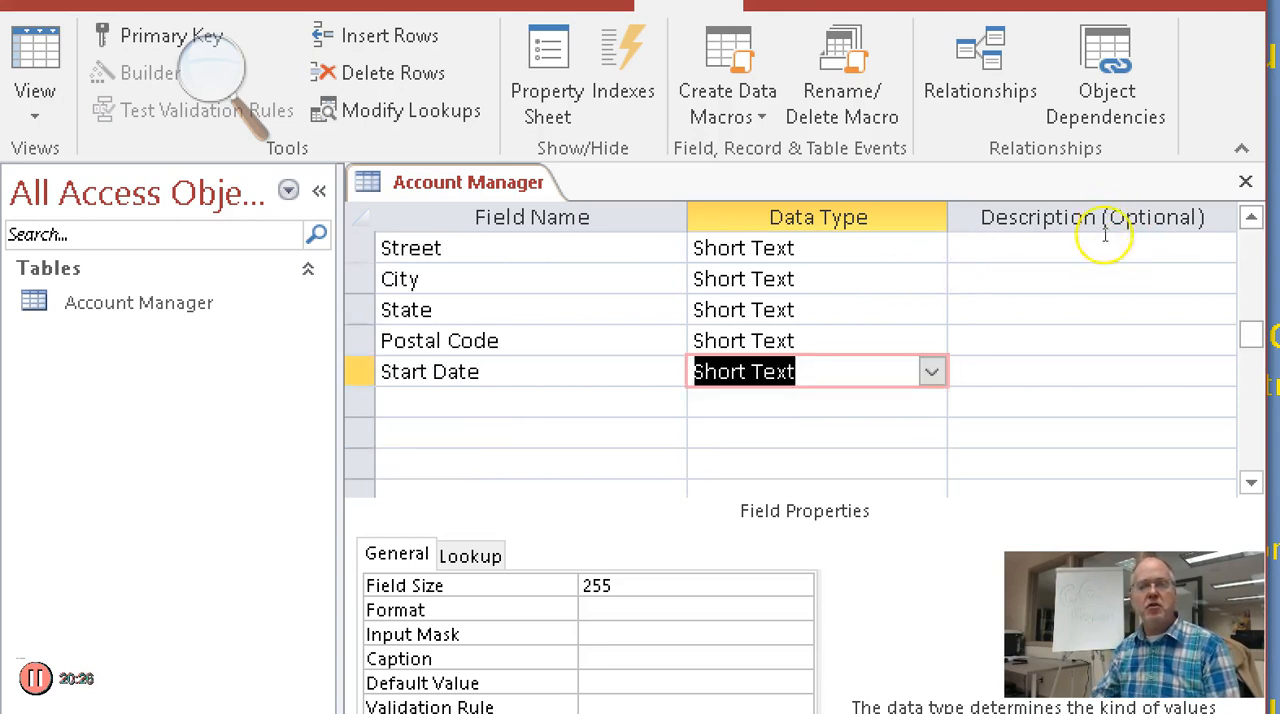
key("alt+Down")
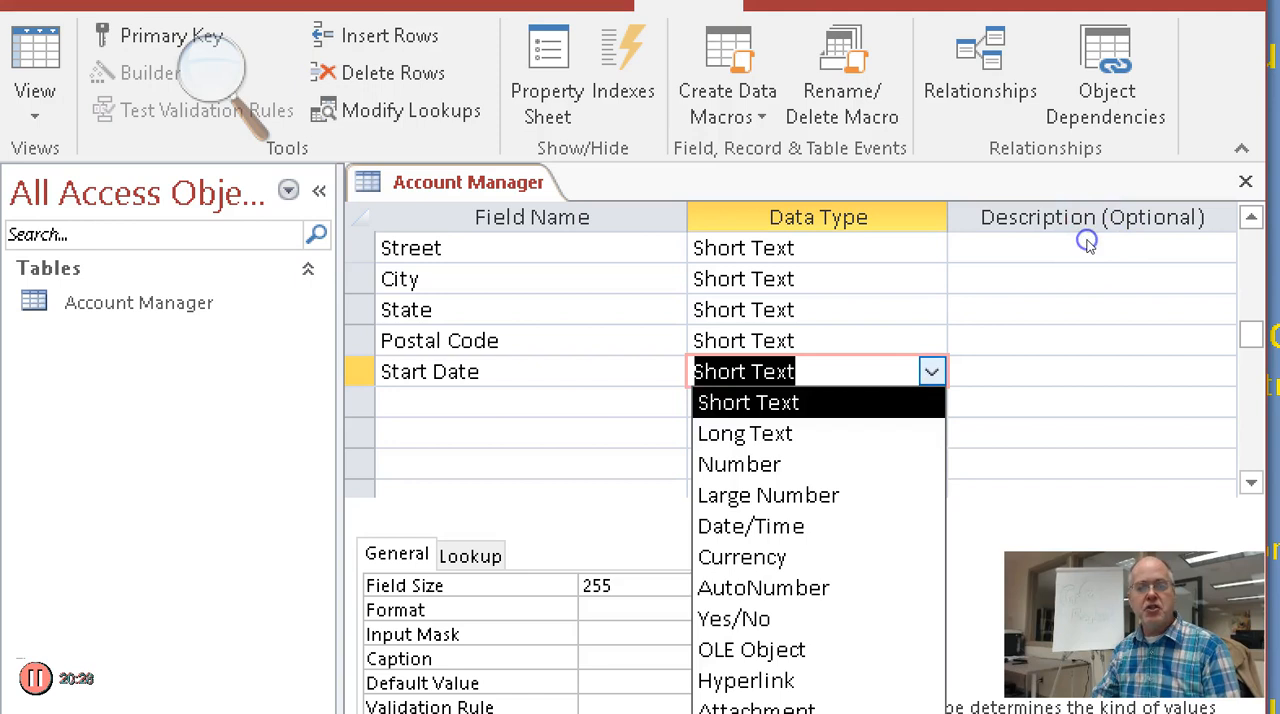
key("Down")
key("Down")
key("Down")
key("Down")
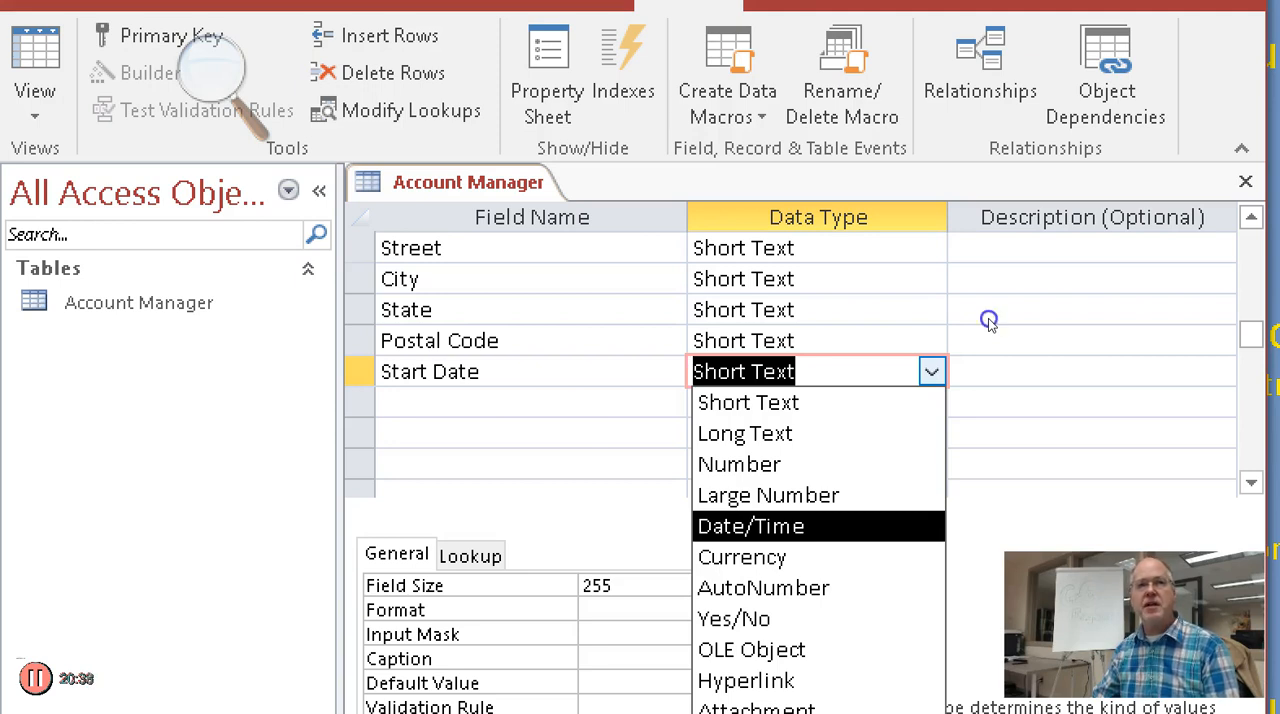
key("Return")
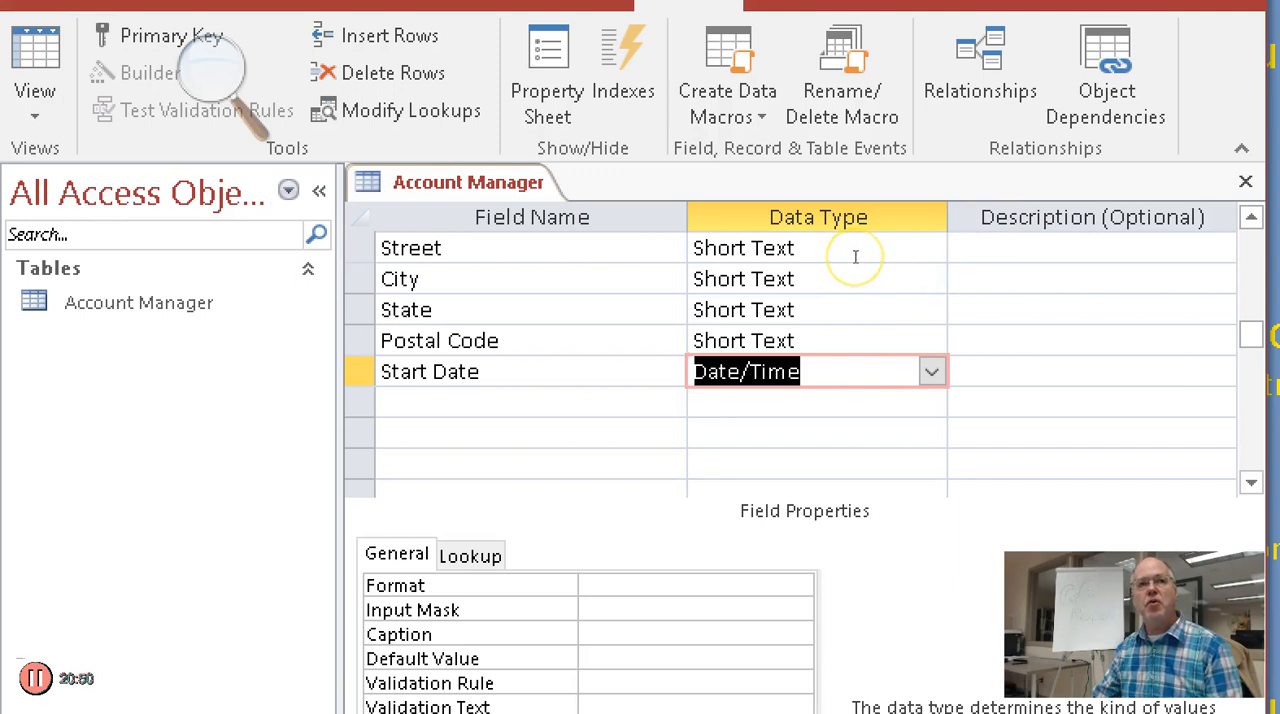
Add a field named "Salary" below Start Date with the Currency data type
key("Return")
key("Return")
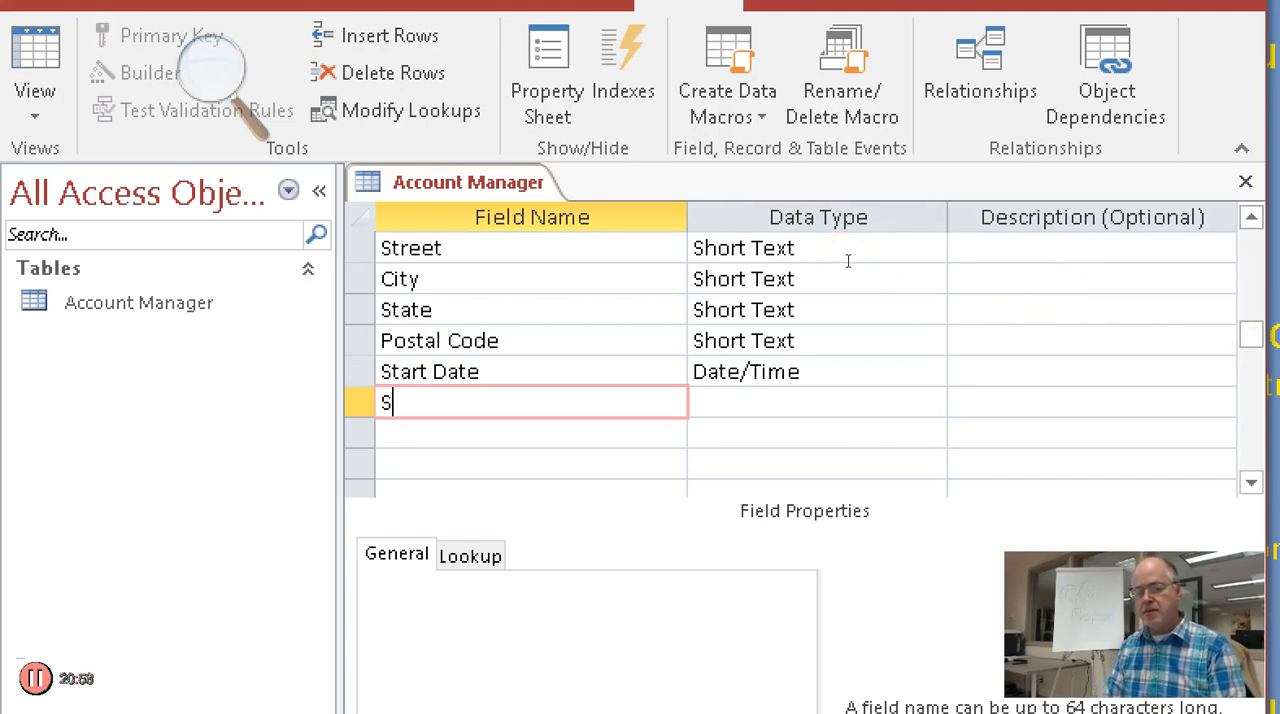
type("Salary")
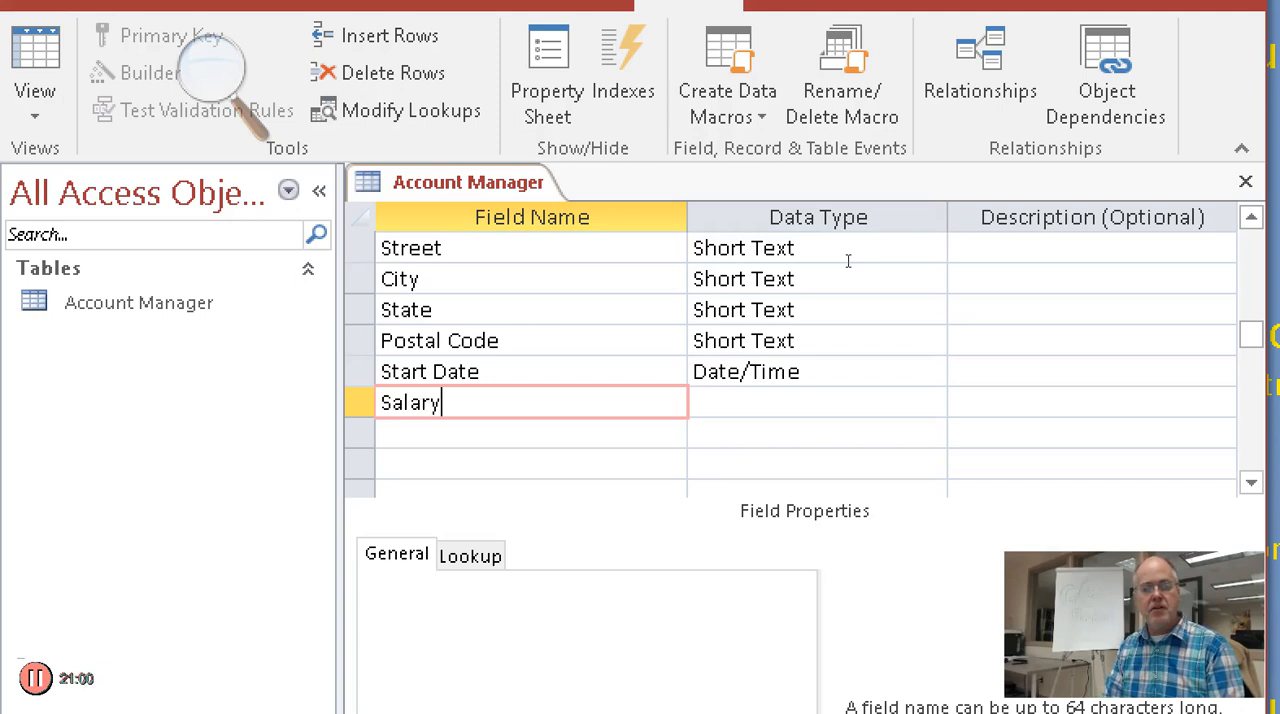
key("Return")
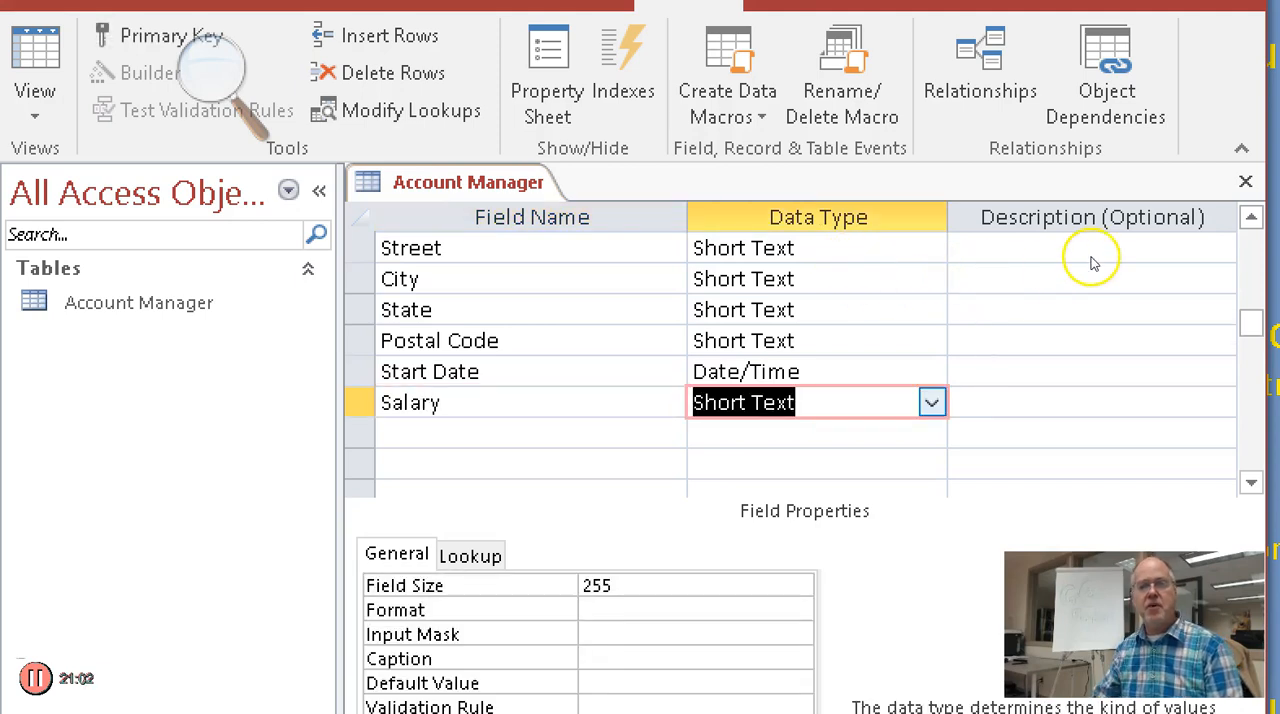
key("alt+Down")
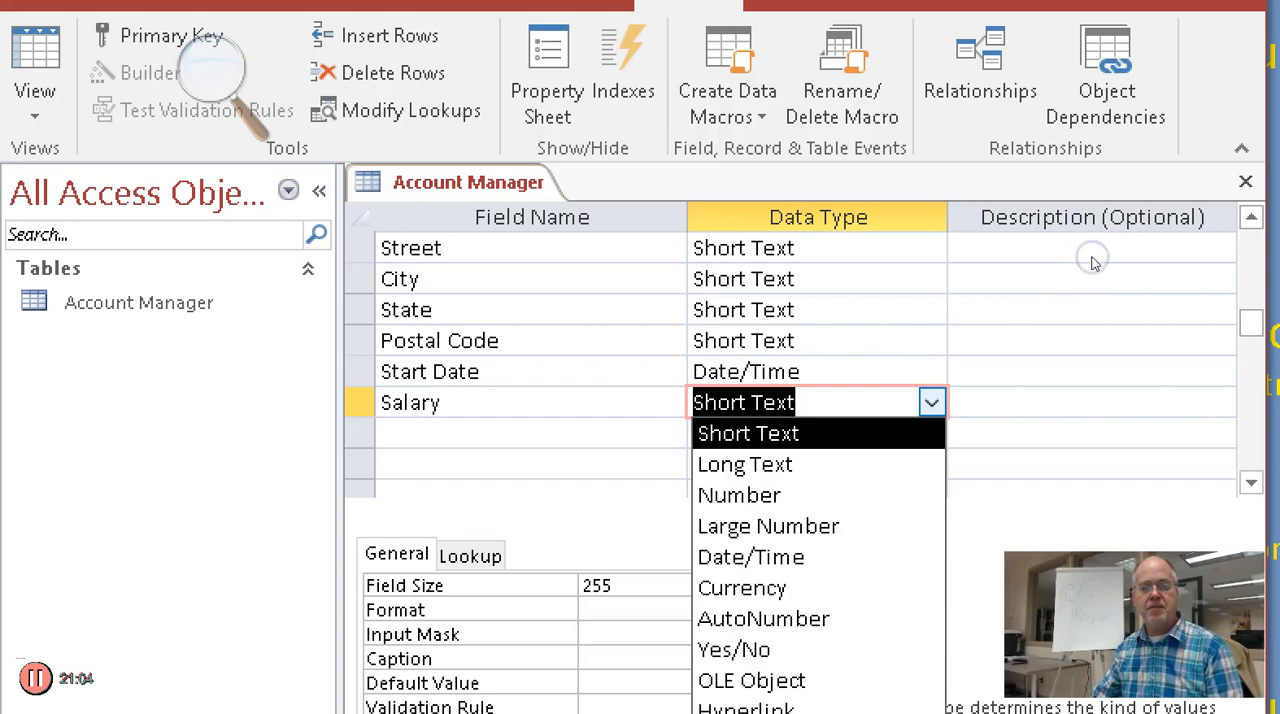
key("Down")
key("Down")
key("Down")
key("Down")
key("Down")
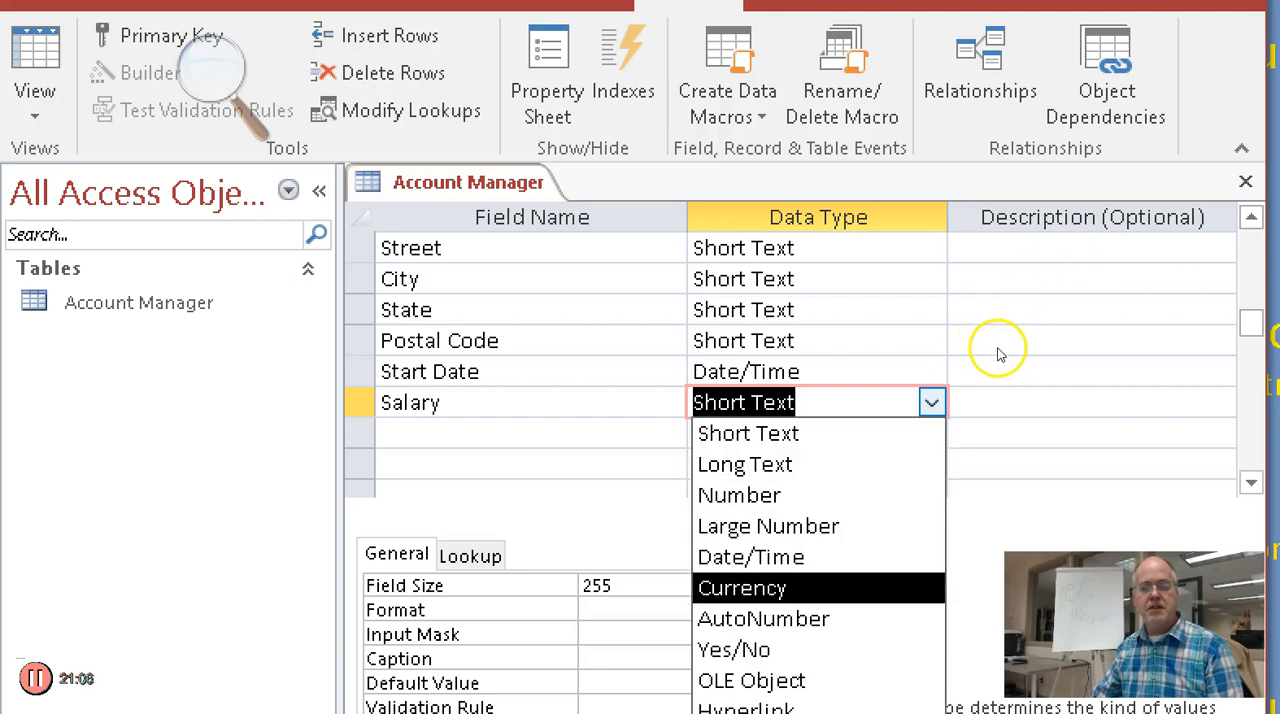
key("Return")
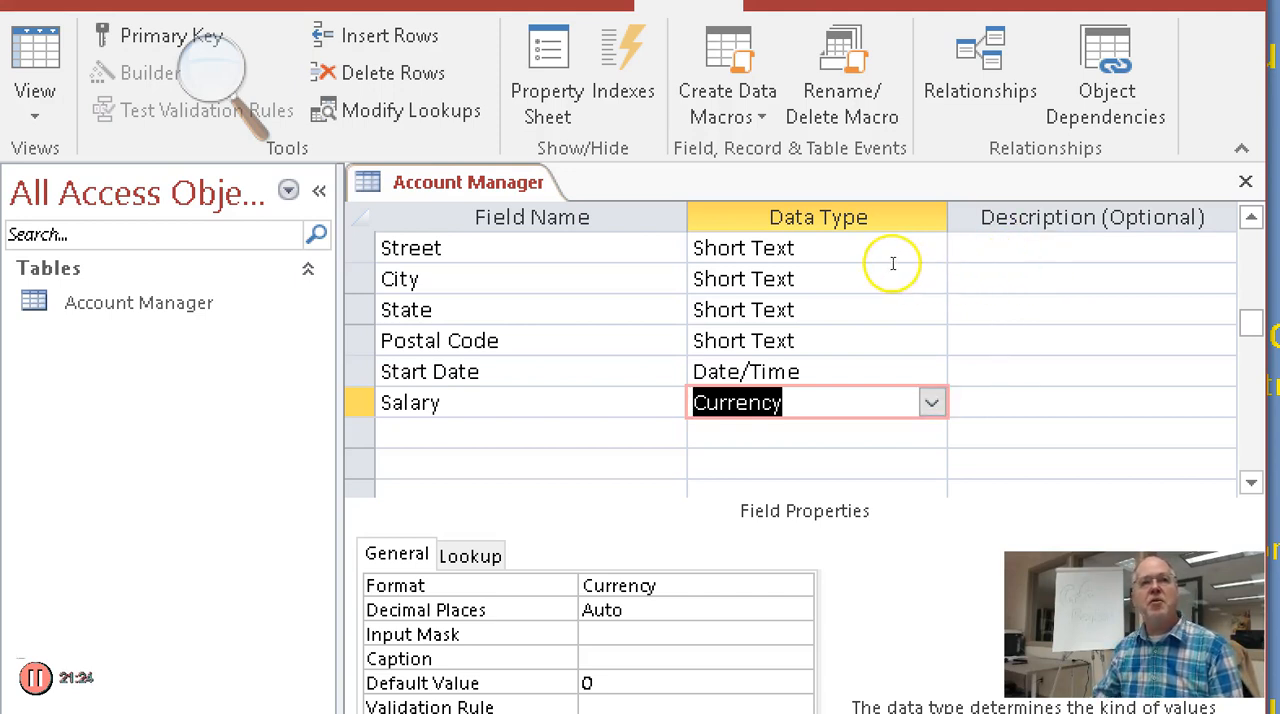
Add a field named "Bonus Rate" below Salary with the Number data type
key("Tab")
key("Tab")
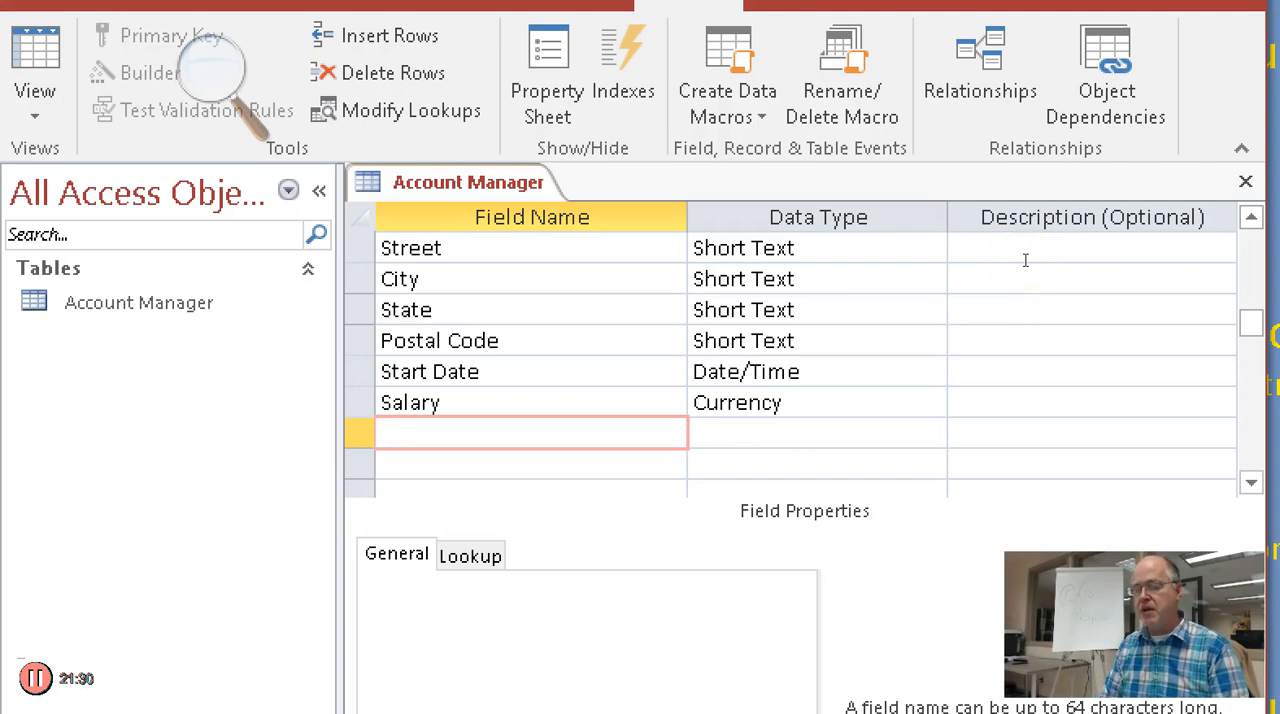
type("Bonus Rate")
key("Tab")
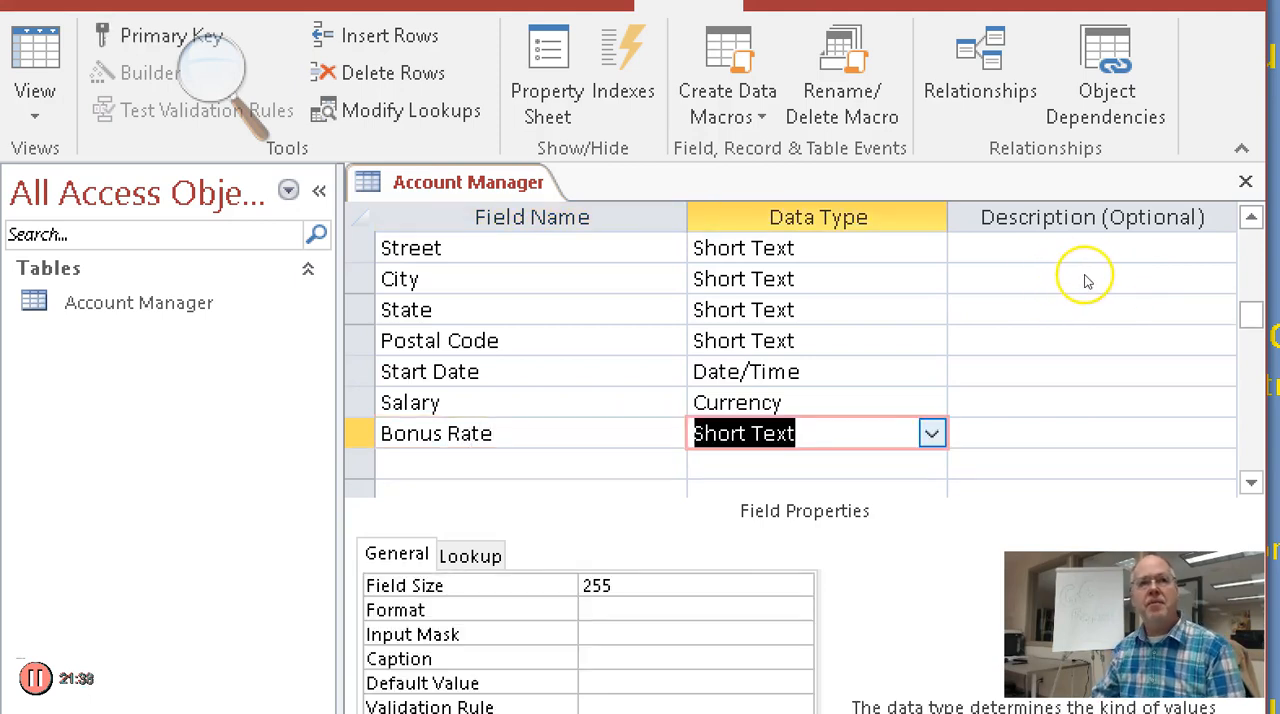
key("alt+Down")
key("Down")
key("Down")
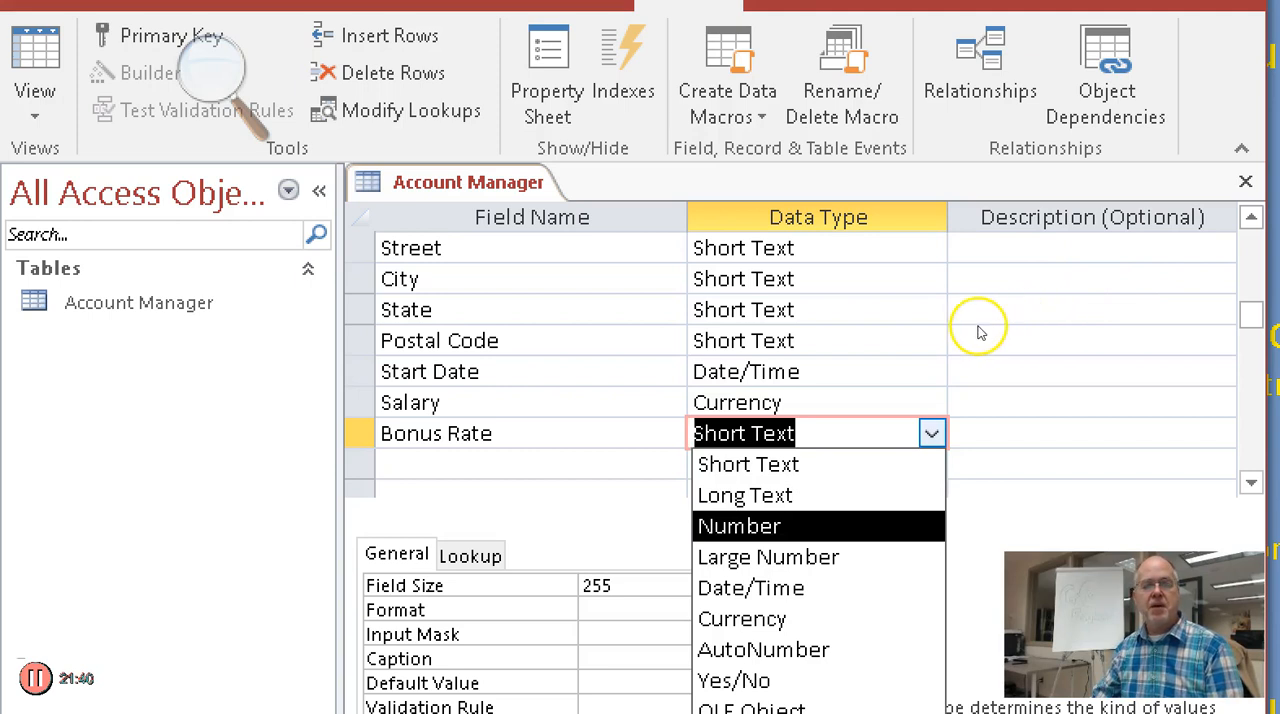
key("Return")
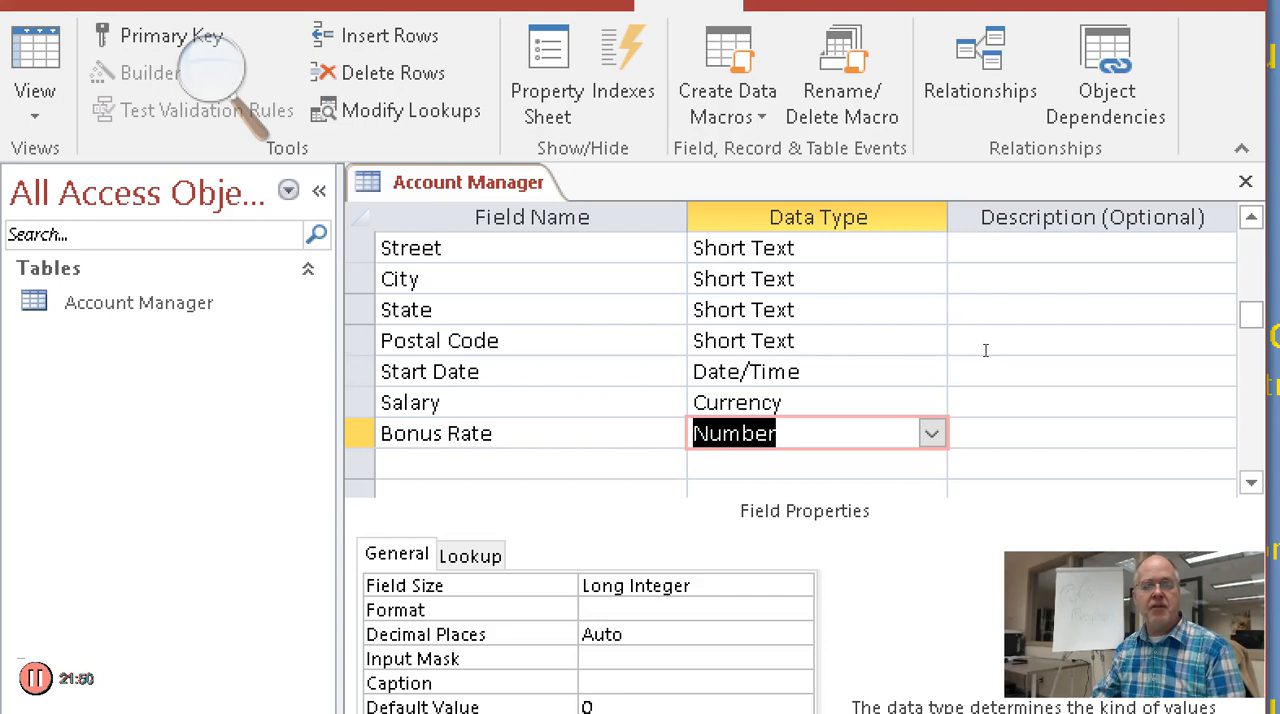
Set the field size of Bonus Rate to Single
key("F6")
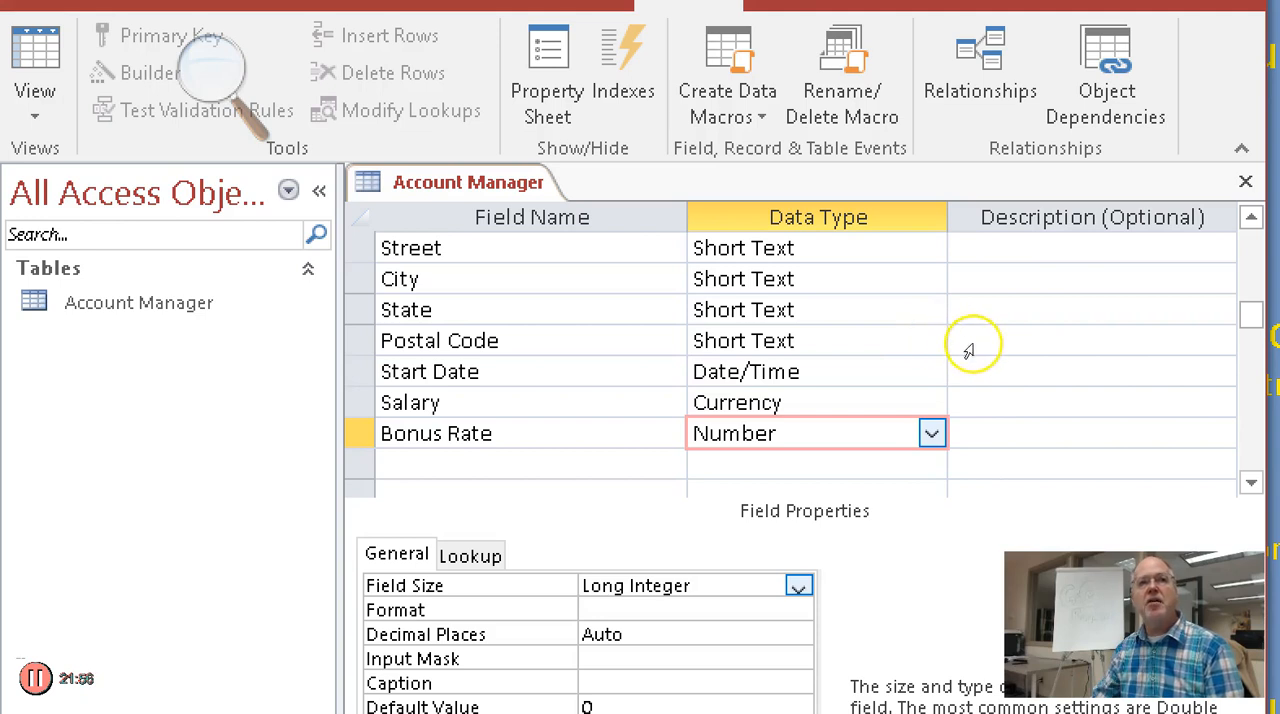
key("alt+Down")
key("Up")
key("Up")
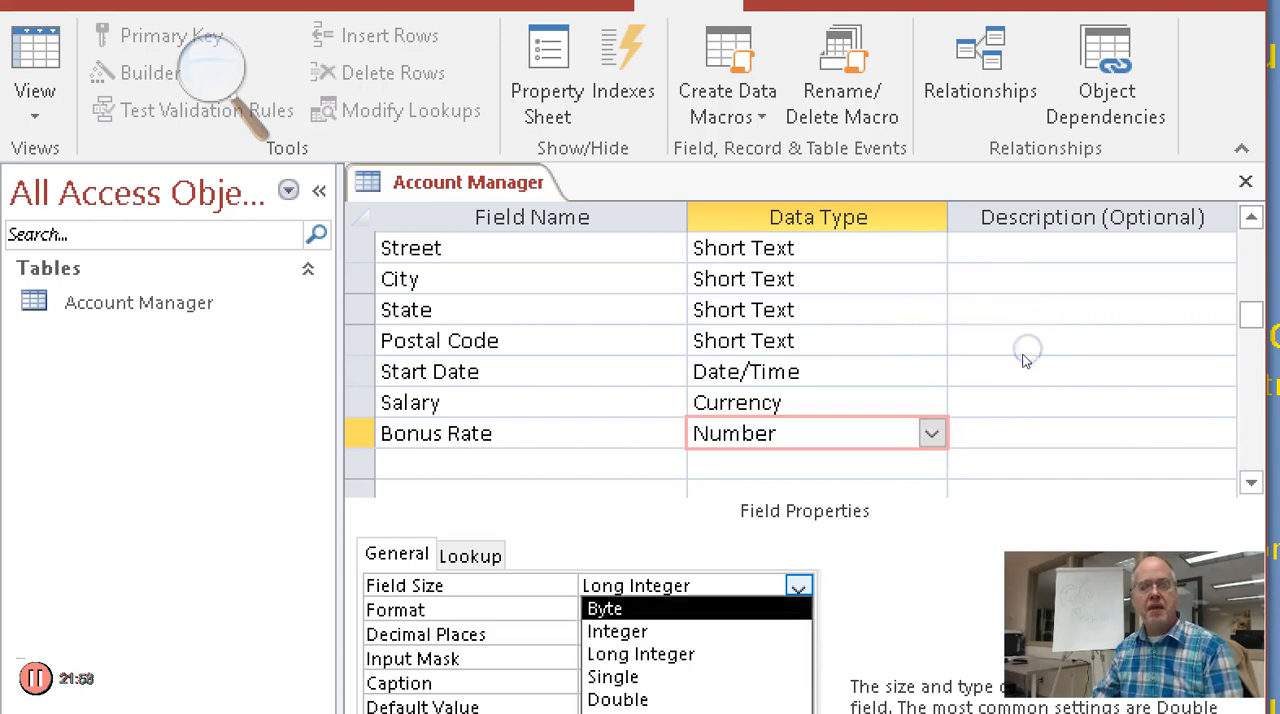
key("Down")
key("Down")
key("Down")
key("Up")
key("Down")
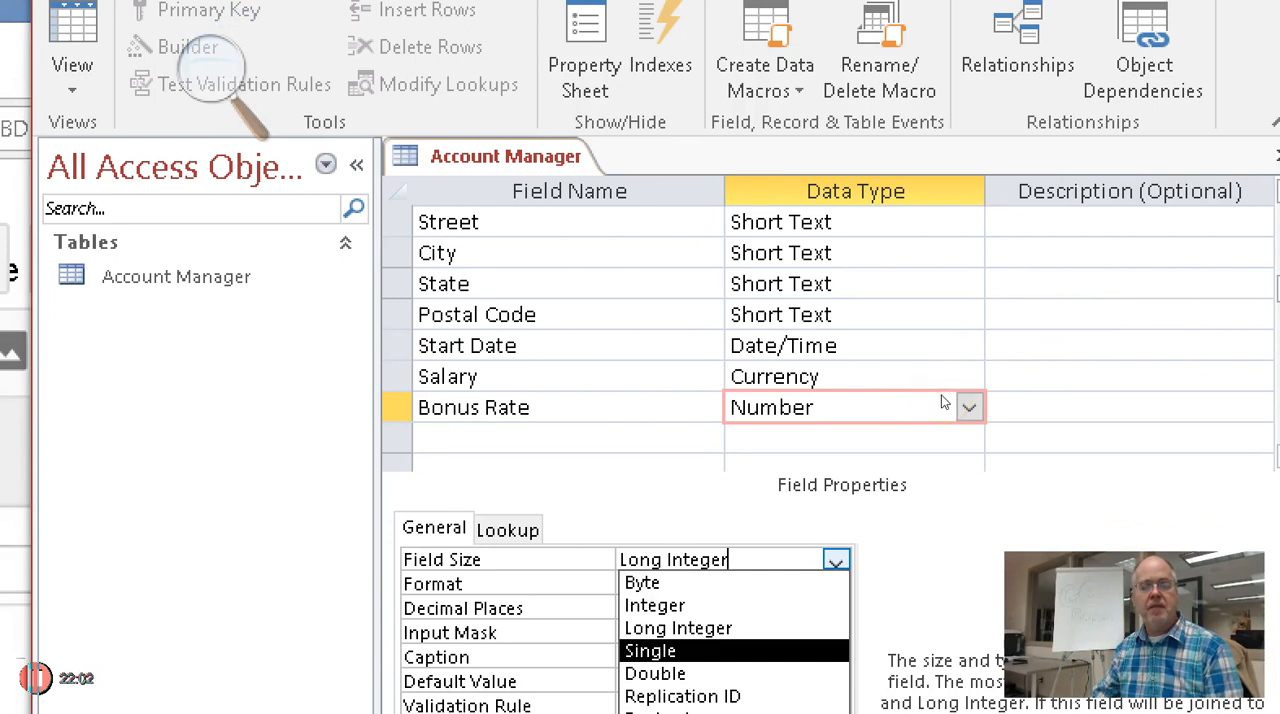
key("Return")
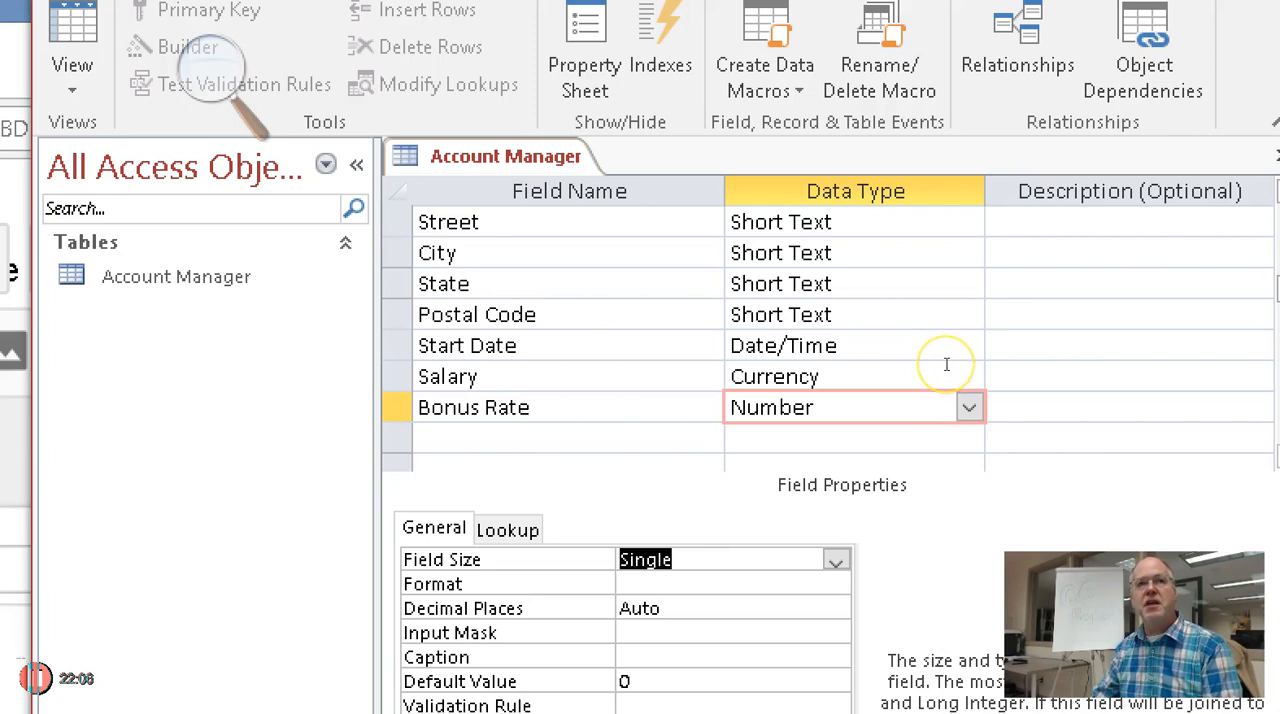
Set the display format of the Bonus Rate field to Fixed
key("Down")
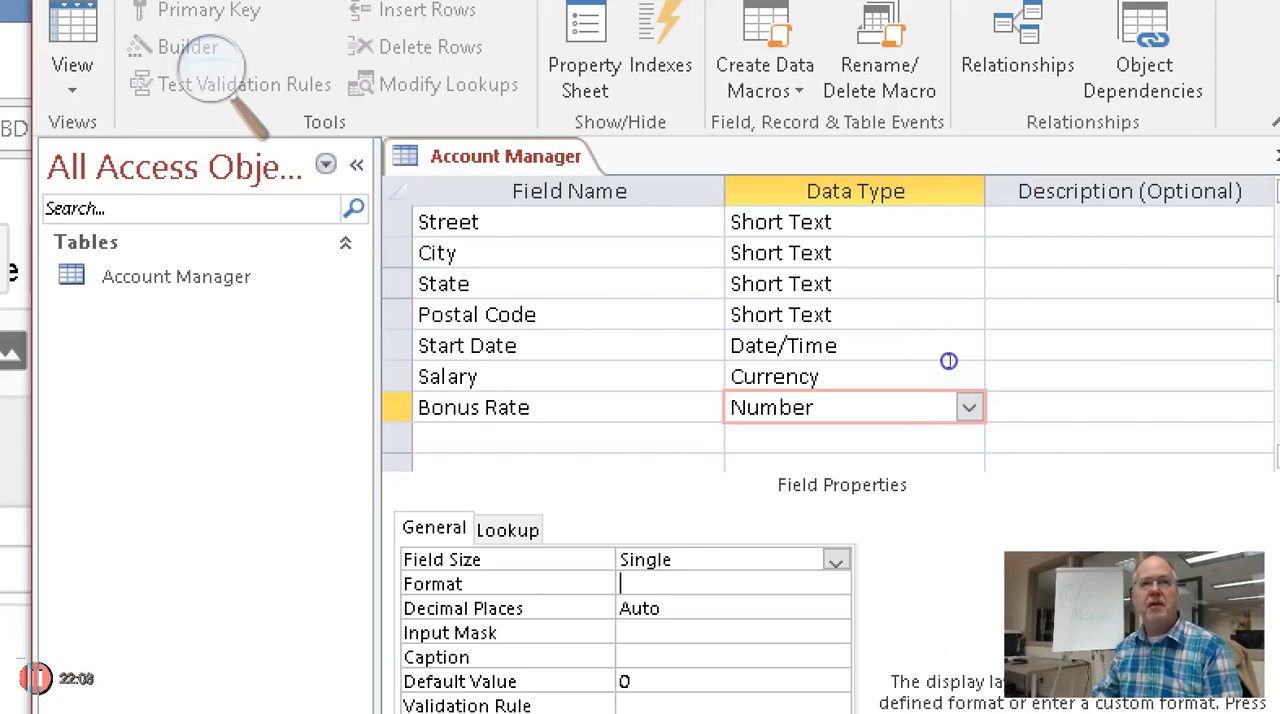
key("alt+Down")
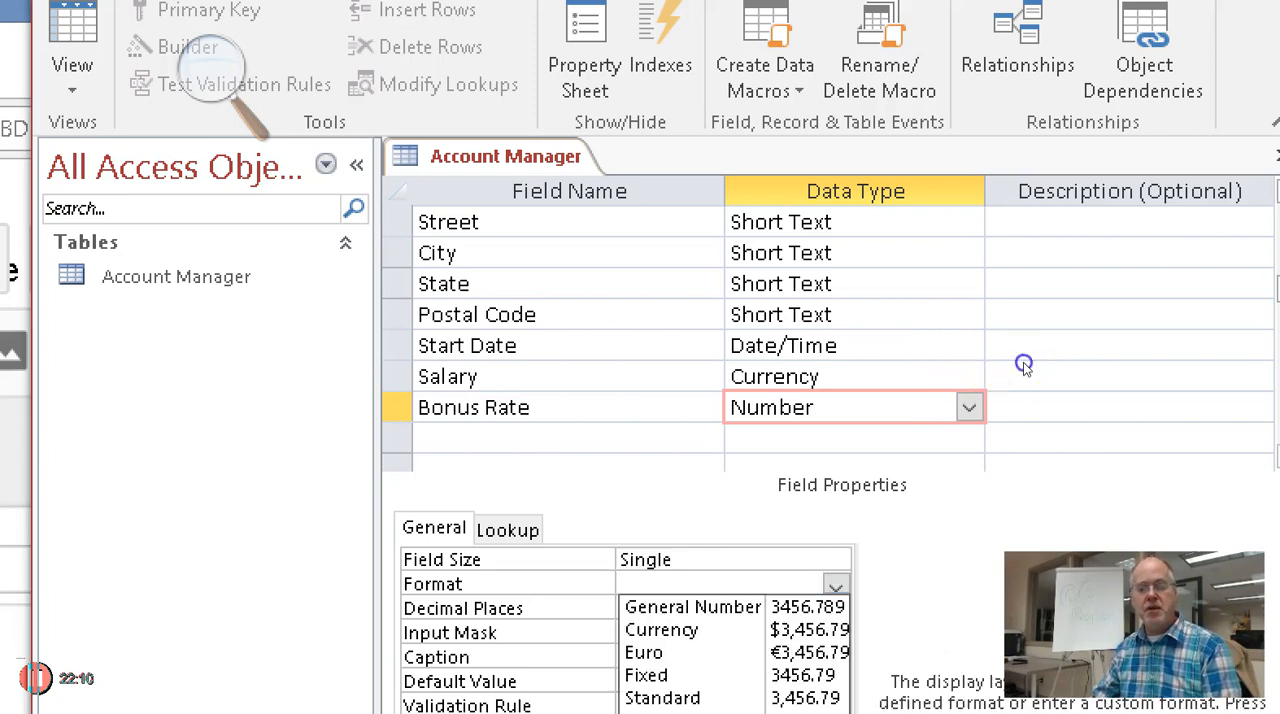
key("Down")
key("Down")
key("Down")
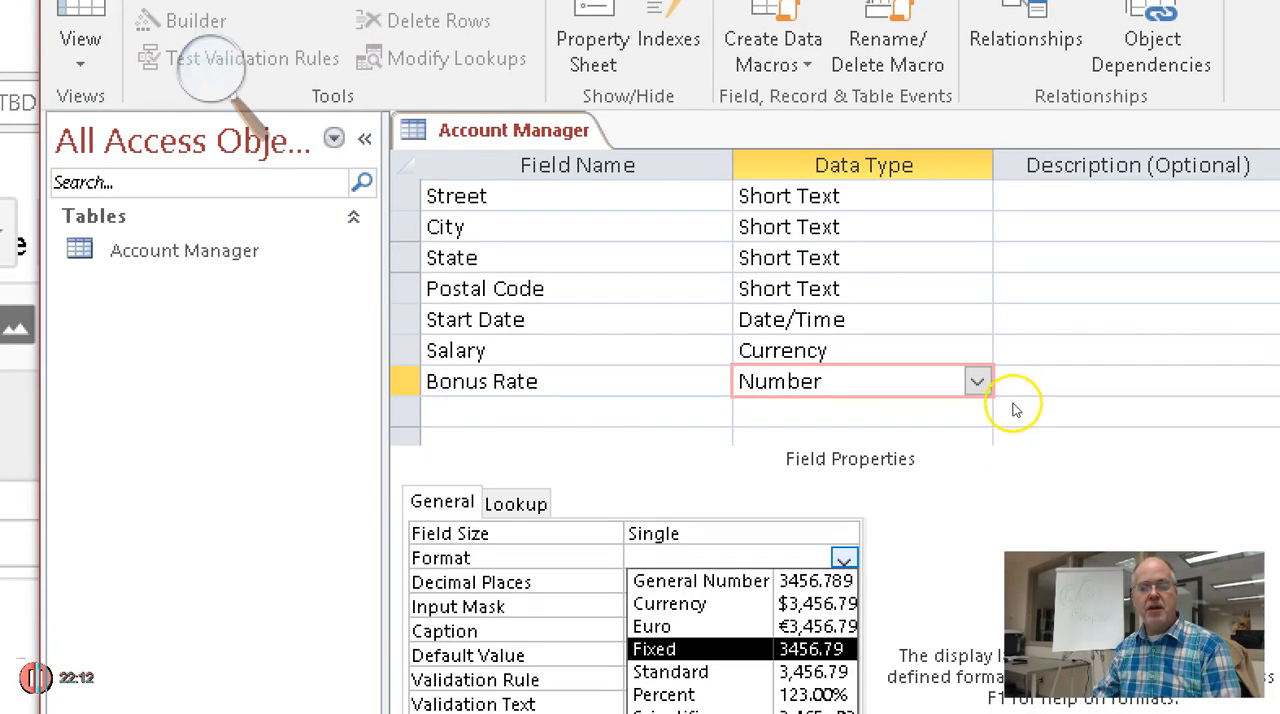
key("Down")
key("Up")
key("Down")
key("Down")
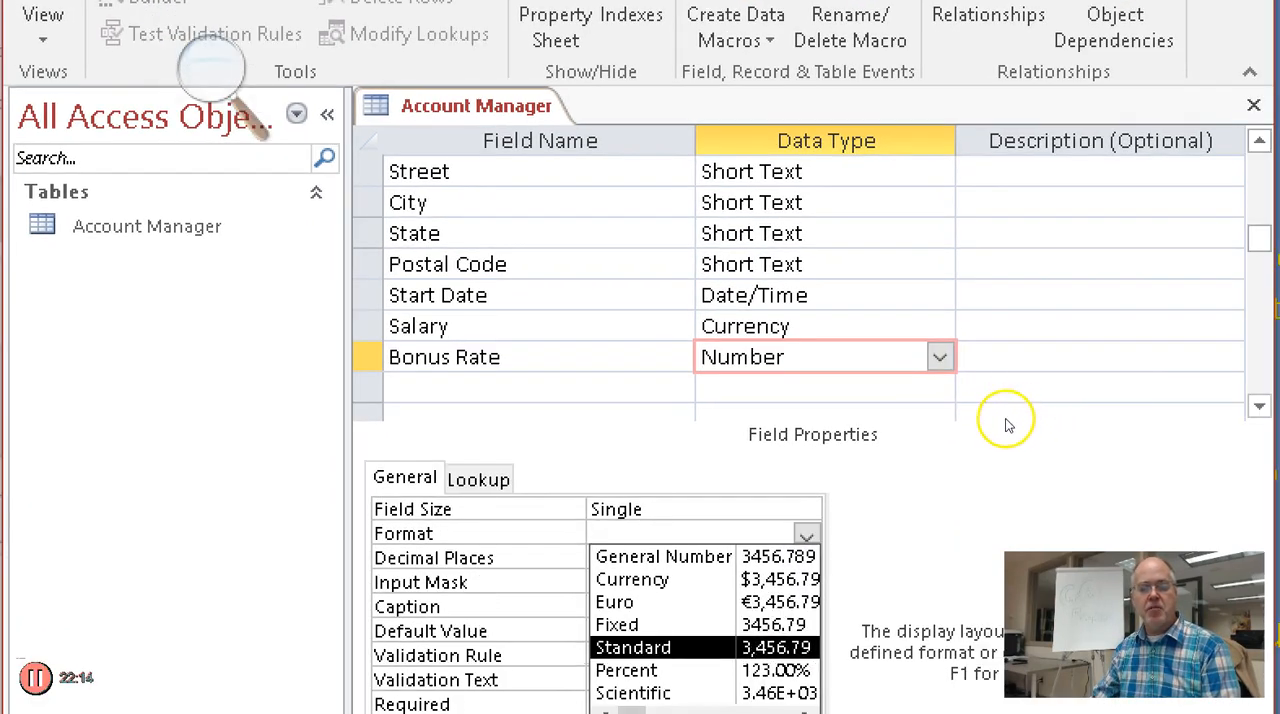
key("Up")
key("Up")
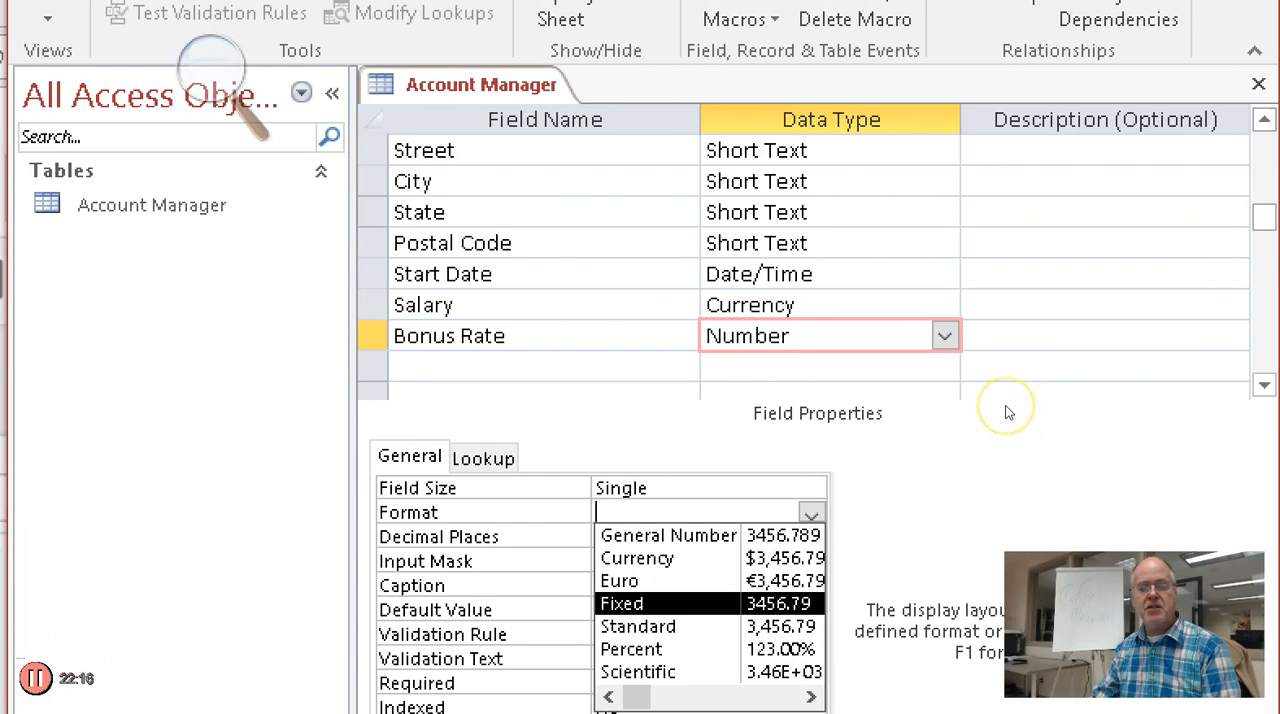
key("Return")
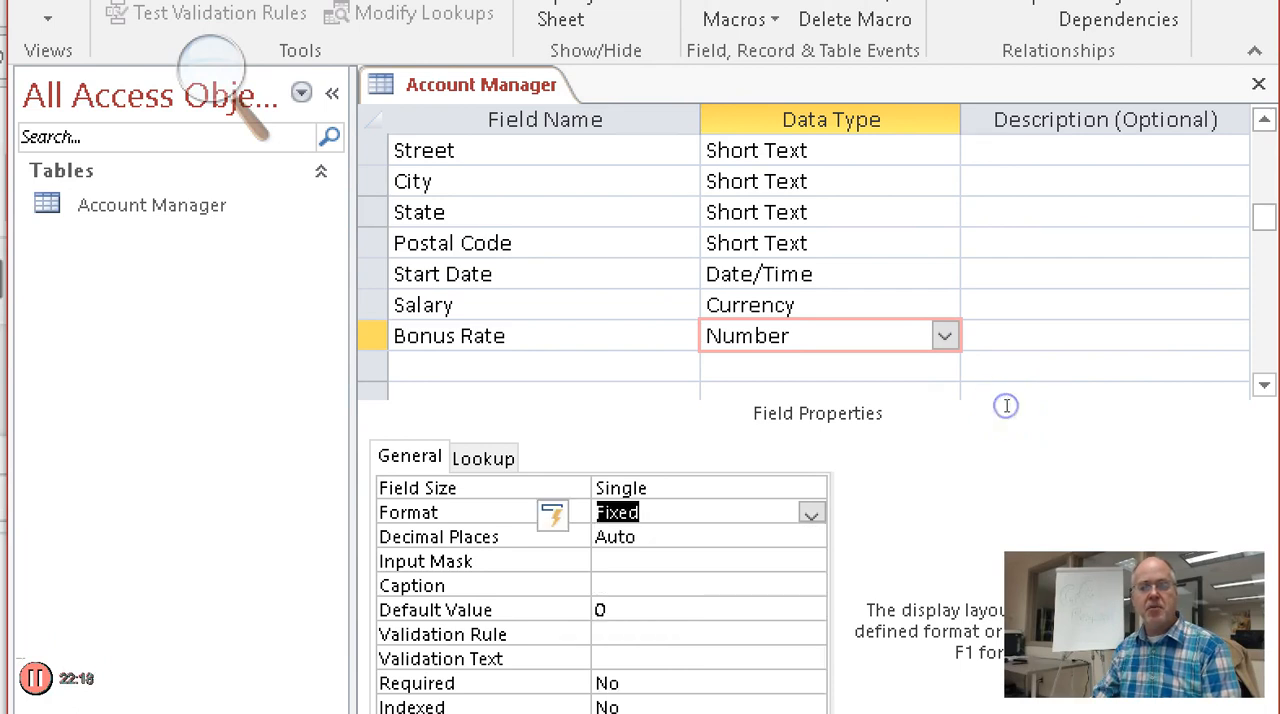
Set the number of decimal places for Bonus Rate to 2
left_click(811, 537)
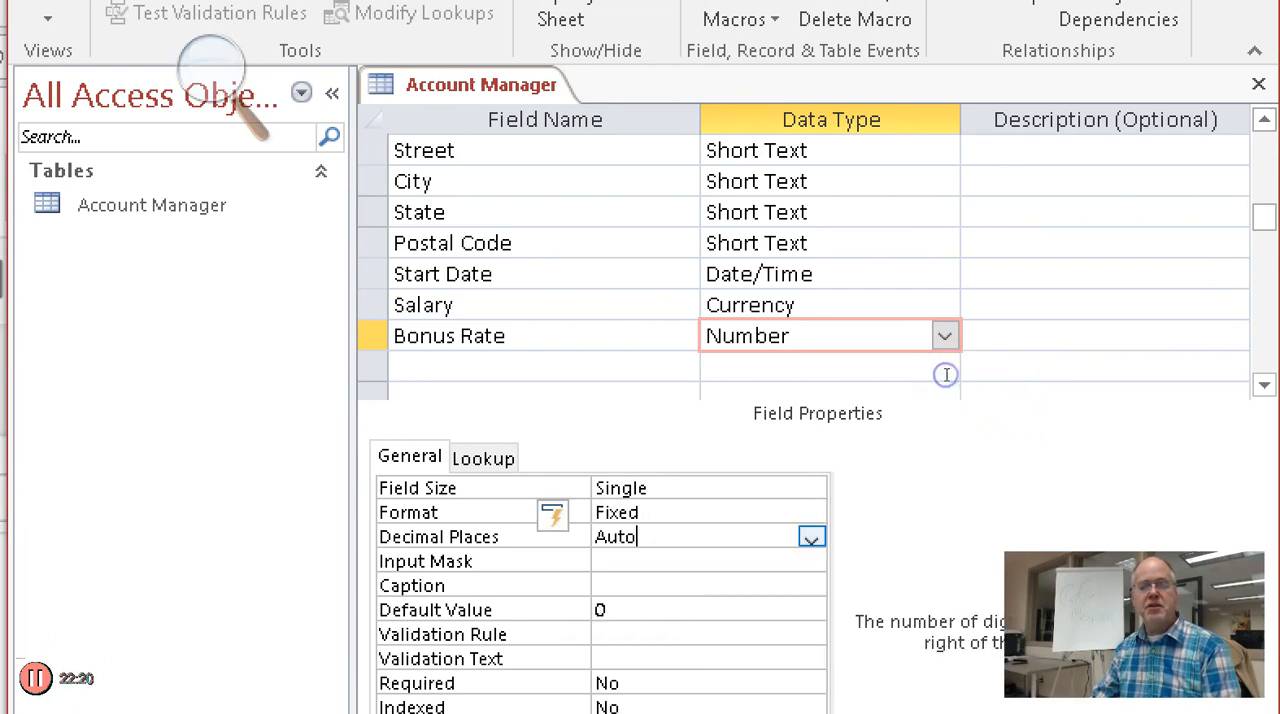
left_click_drag(704, 537, 596, 535)
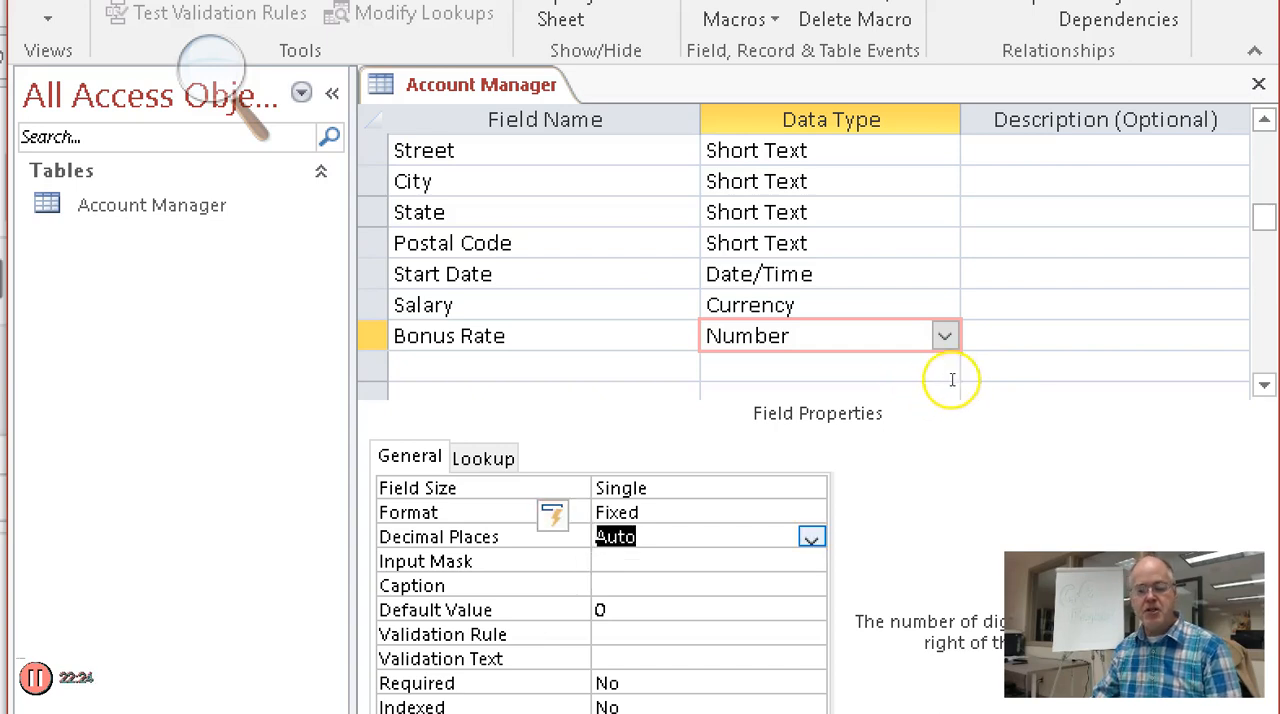
left_click(811, 537)
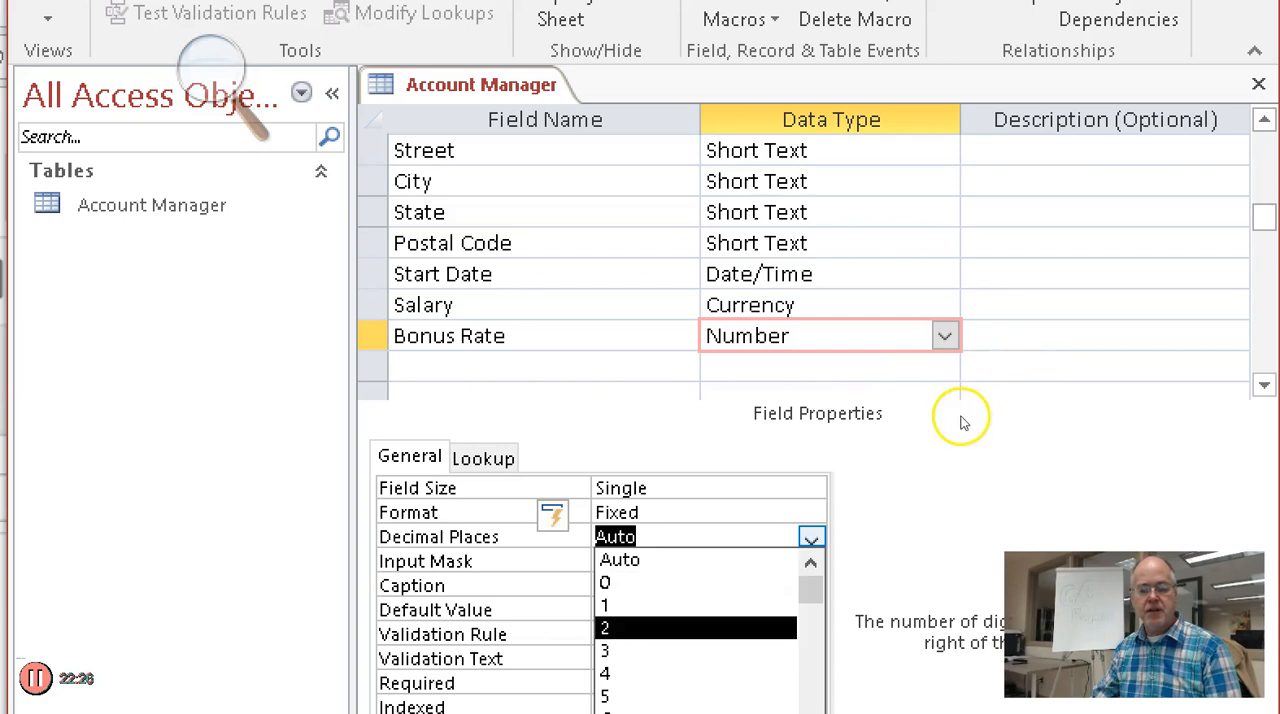
left_click(604, 627)
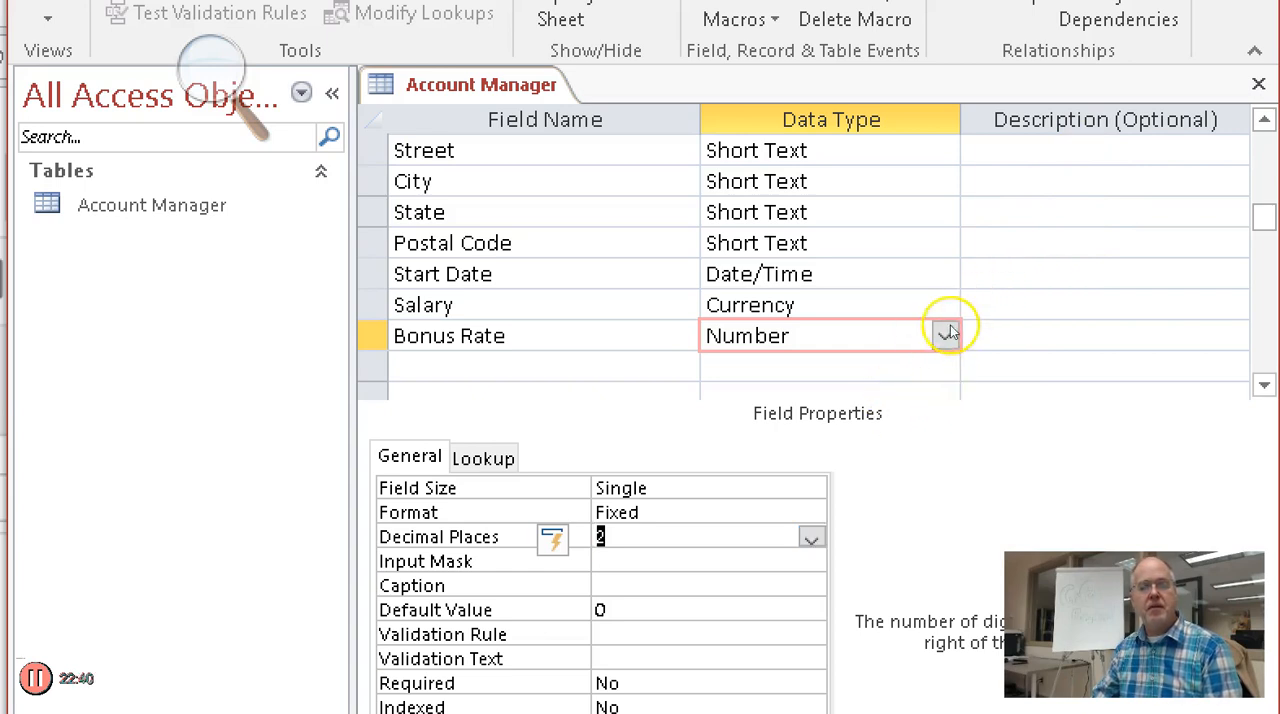
left_click(974, 371)
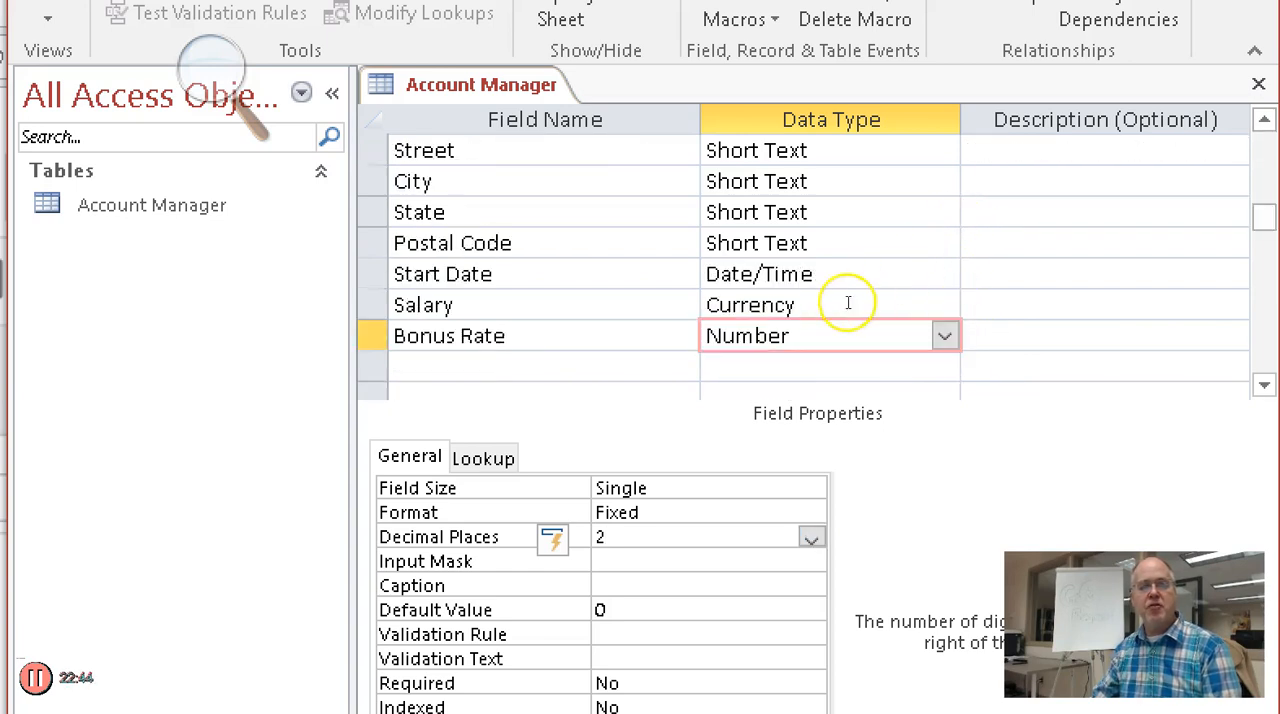
Go through the field list up to Account Manager Number and back down past Bonus Rate, checking each field's properties
left_click(821, 272)
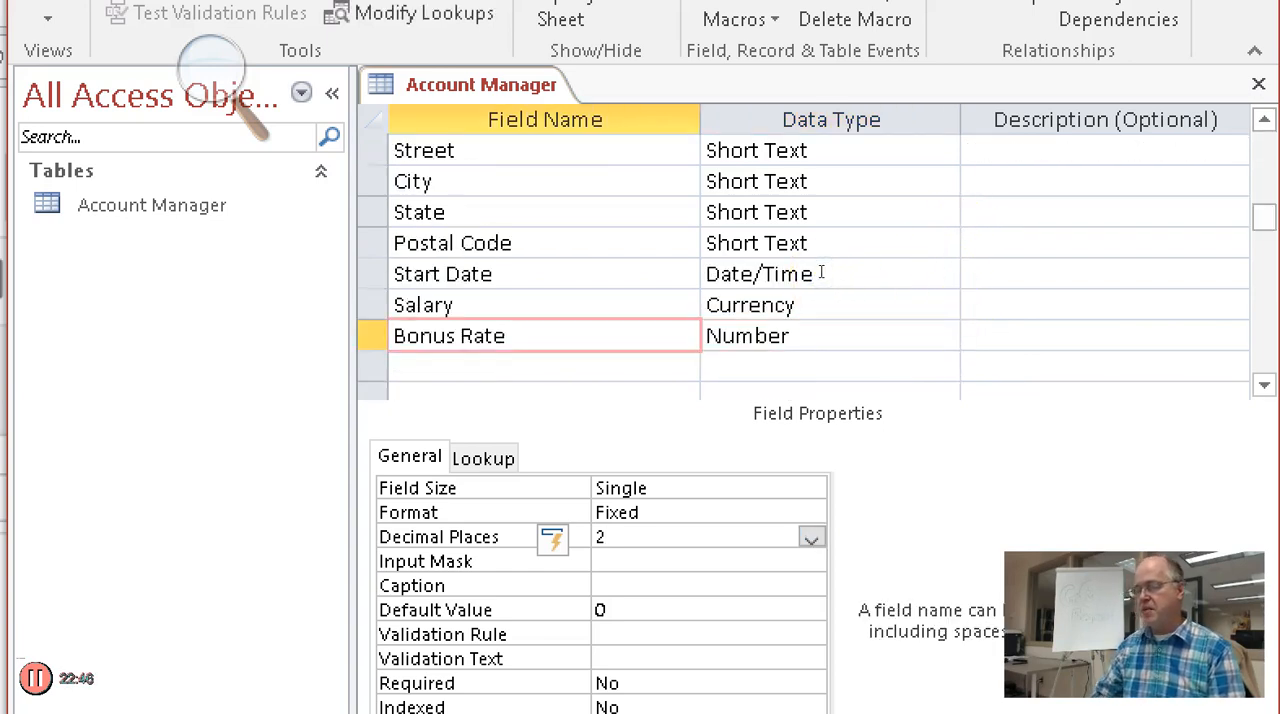
key("Up")
key("Up")
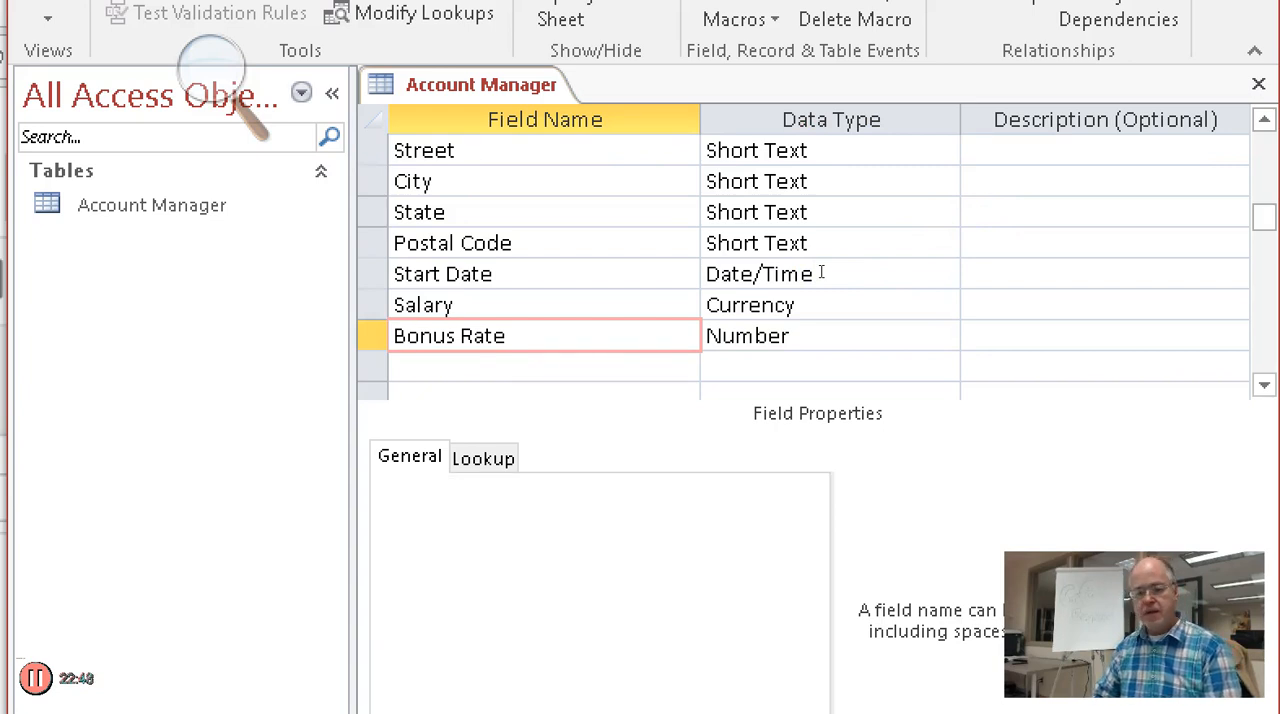
key("Up")
key("Up")
key("Up")
key("Up")
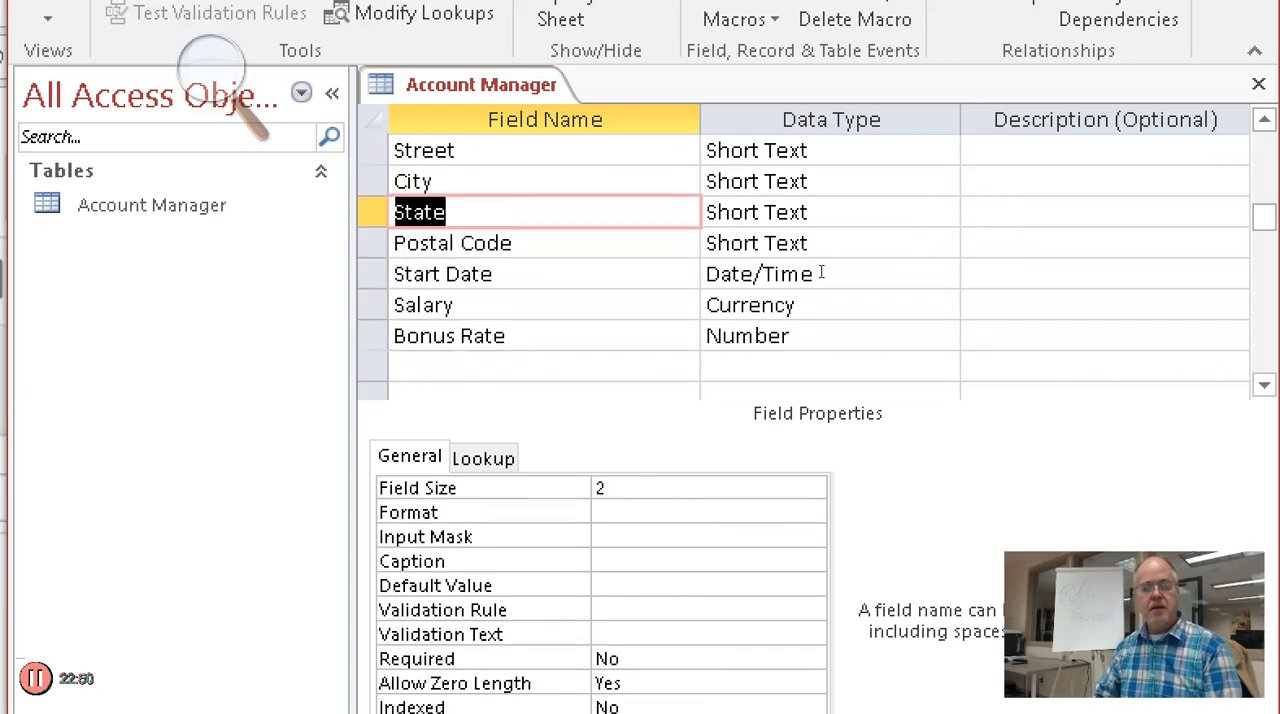
key("Up")
key("Up")
key("Up")
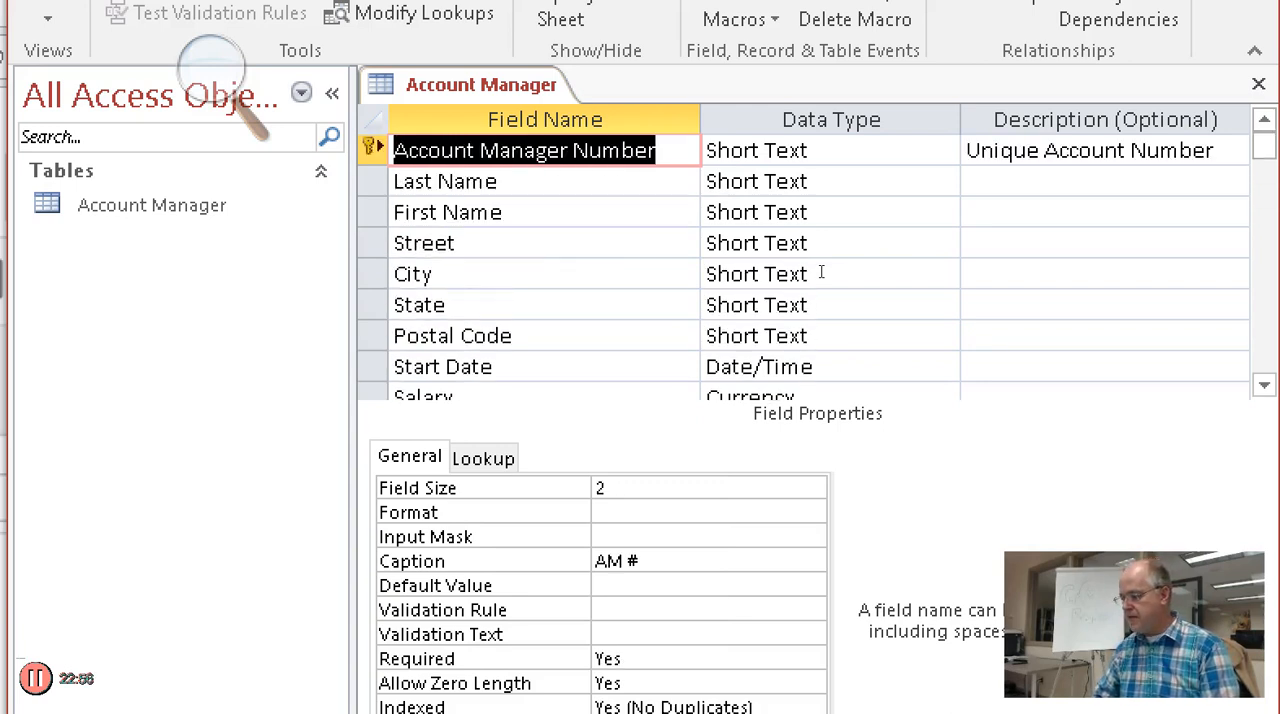
key("Down")
key("Down")
key("Down")
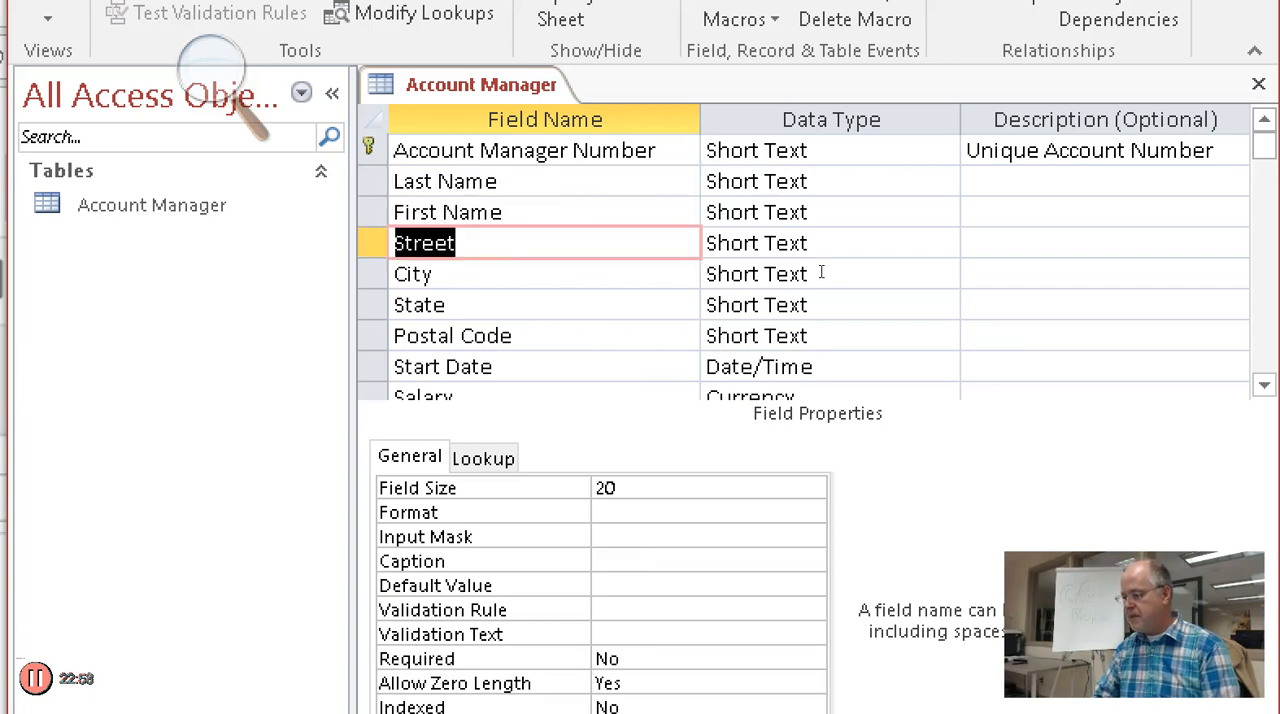
key("Down")
key("Down")
key("Down")
key("Down")
key("Down")
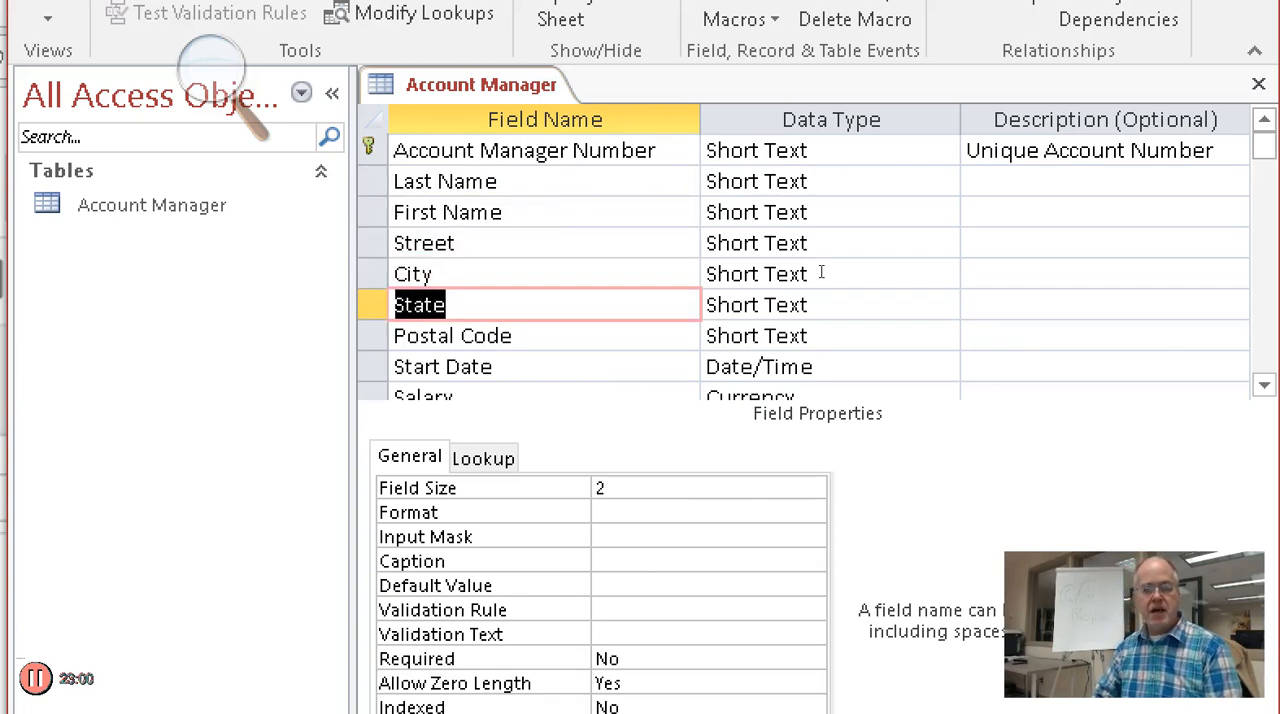
key("Down")
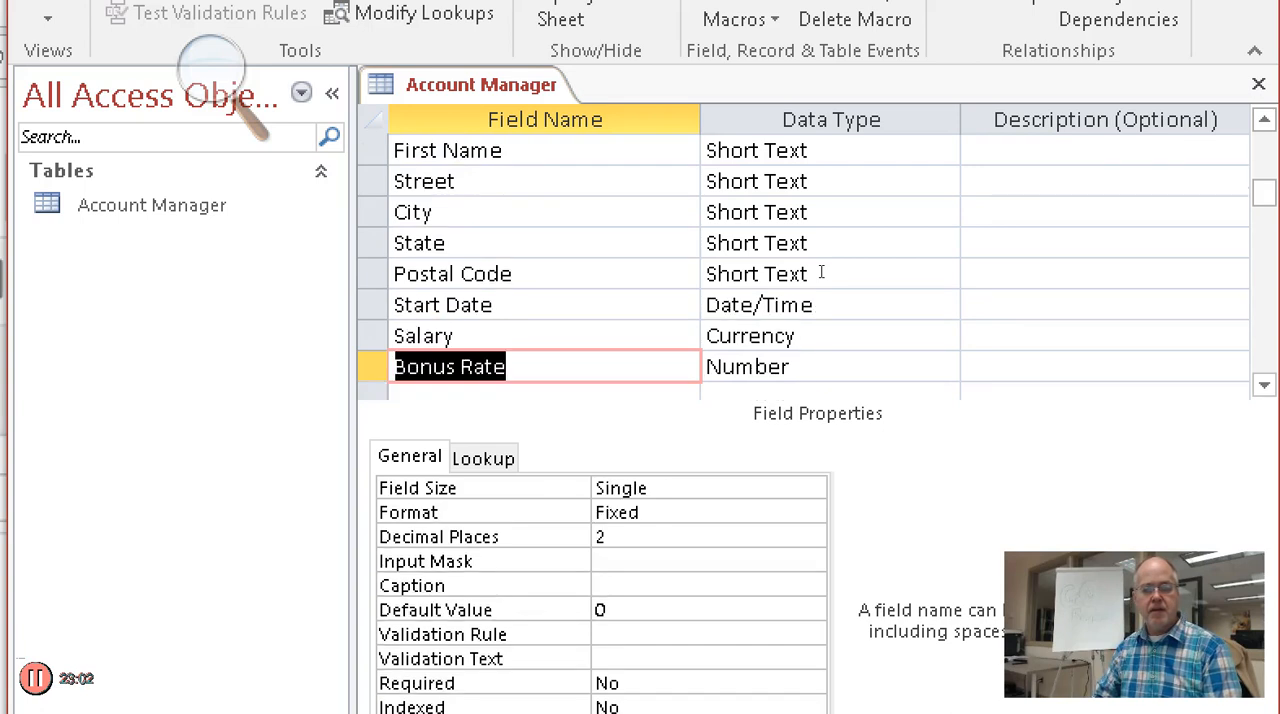
key("Down")
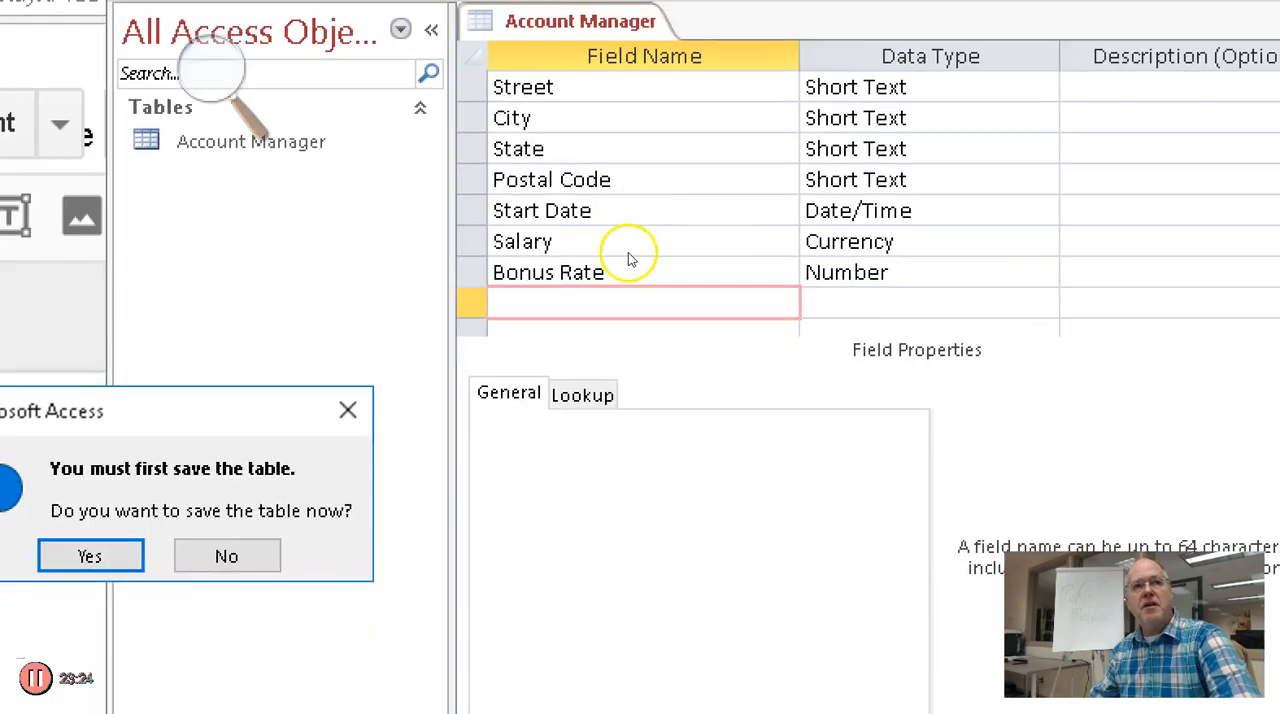
Save the table, switch to Datasheet view and check the field settings of First Name, Street and City
left_click(624, 413)
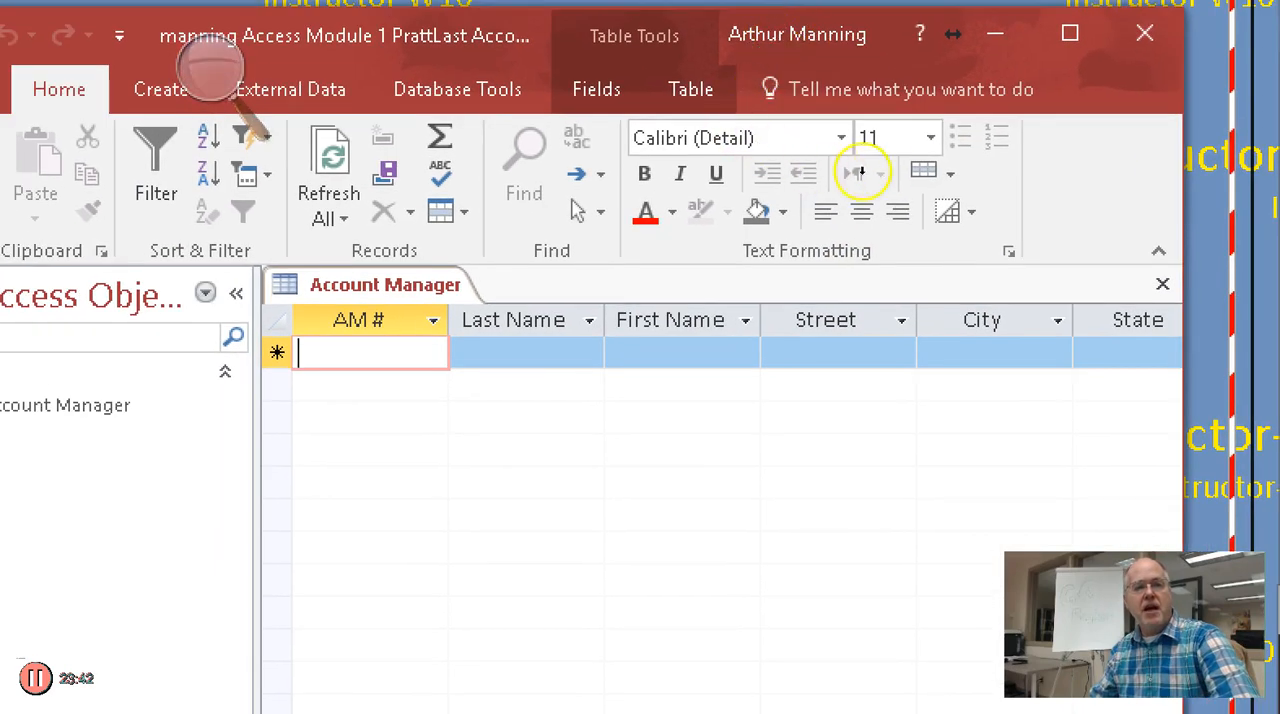
left_click(670, 320)
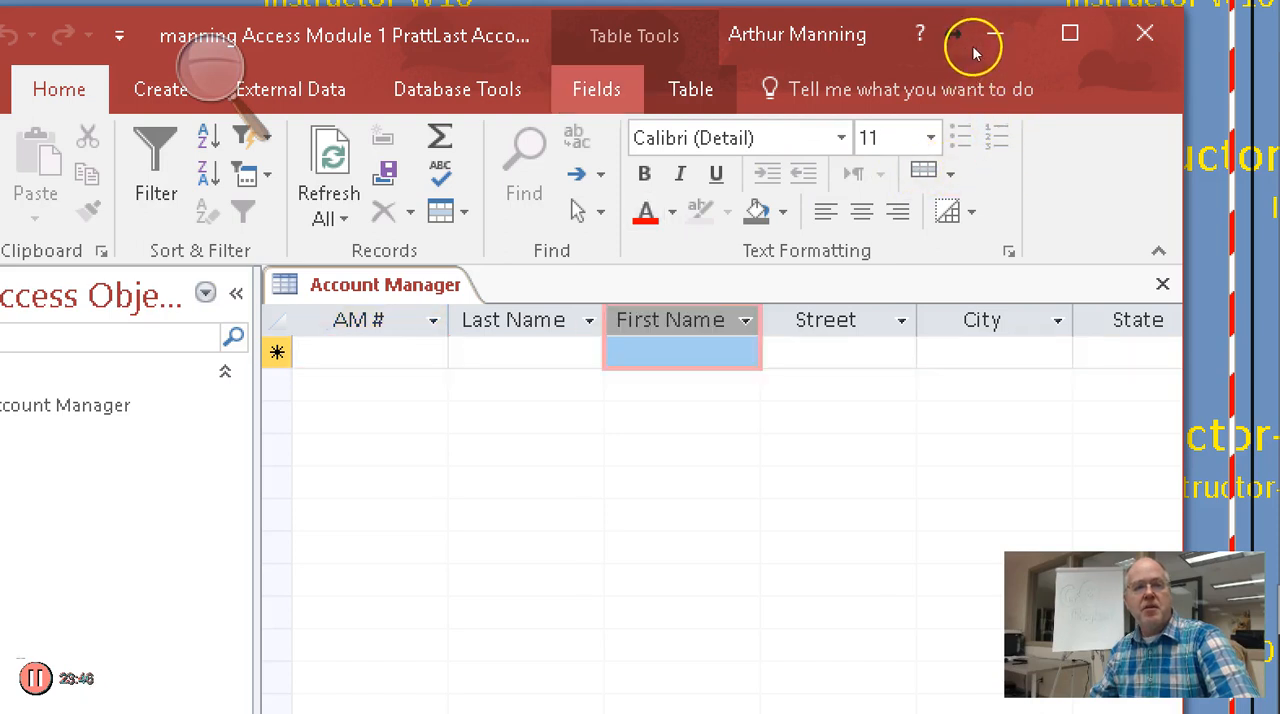
left_click(597, 89)
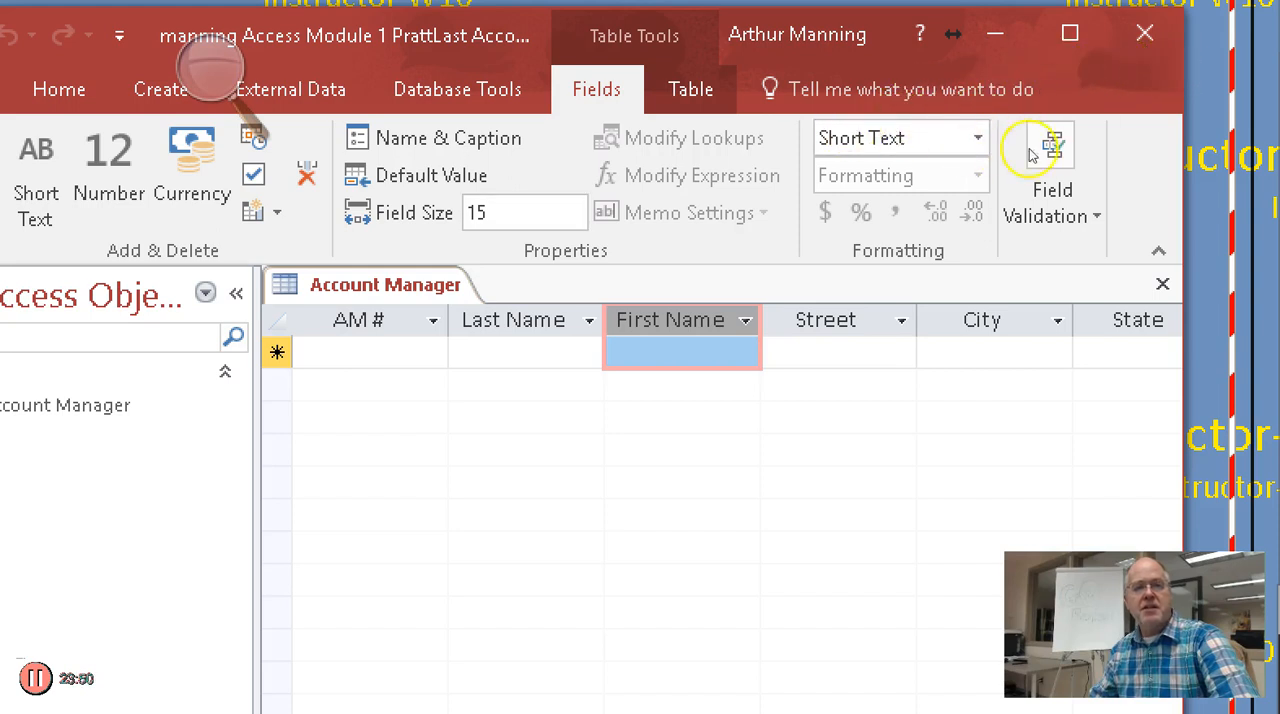
key("Tab")
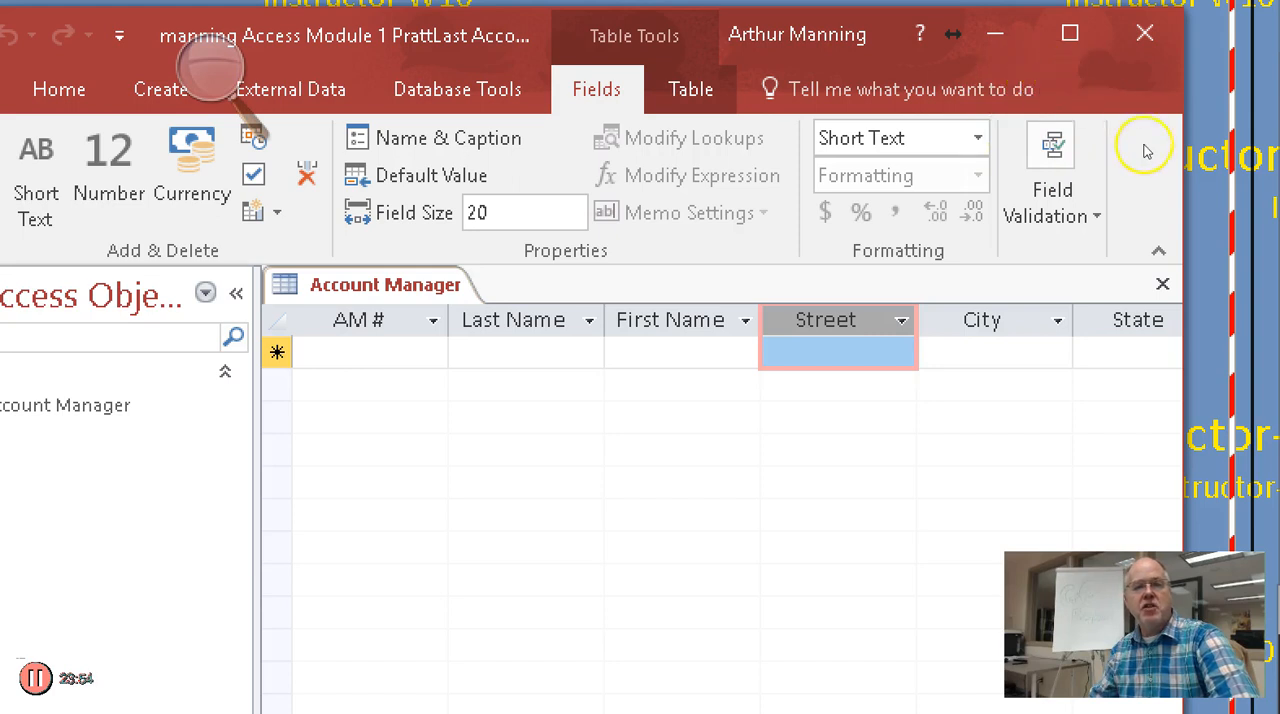
key("Tab")
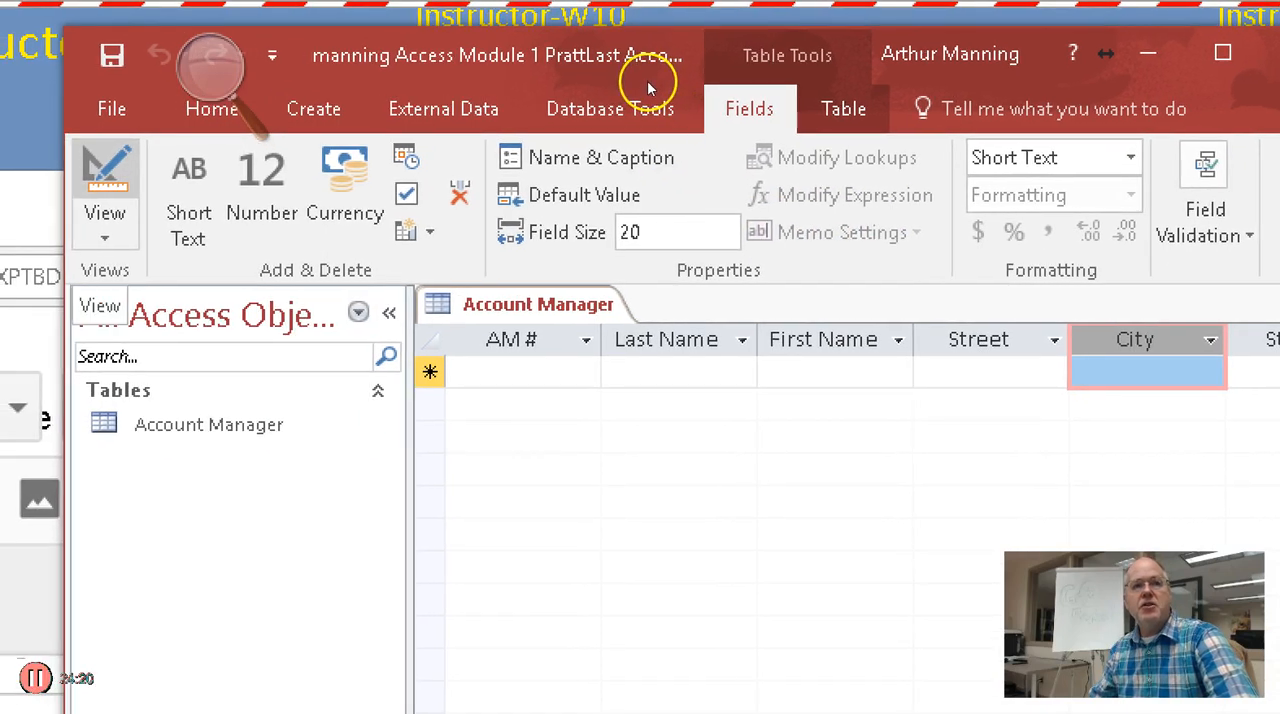
left_click(925, 167)
left_click(1018, 159)
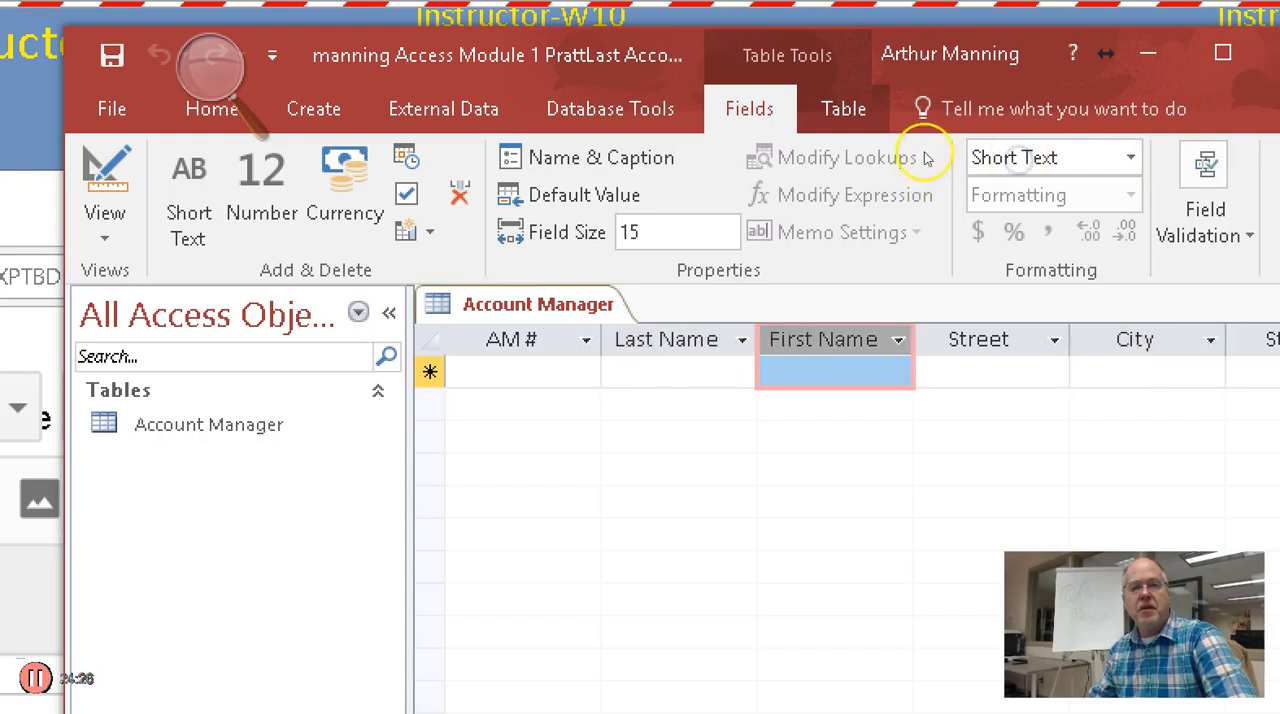
Return the Account Manager table to Design view and select the Start Date field
left_click(106, 172)
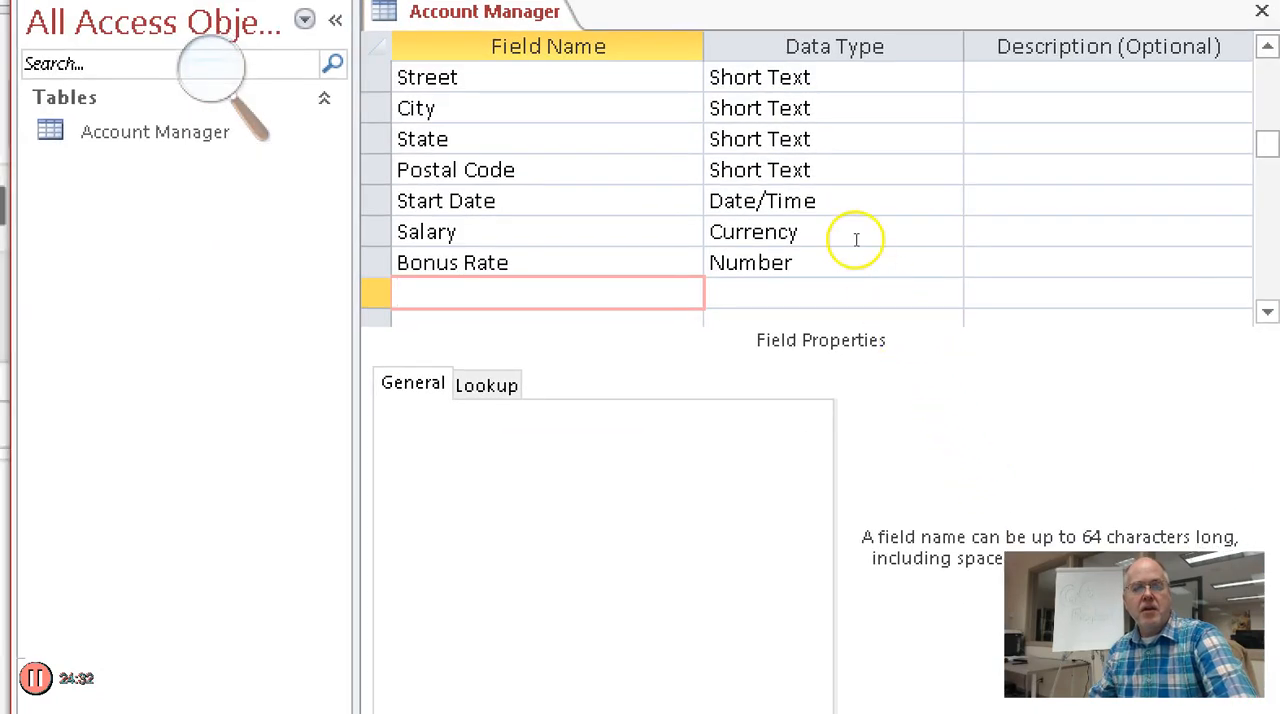
left_click(477, 201)
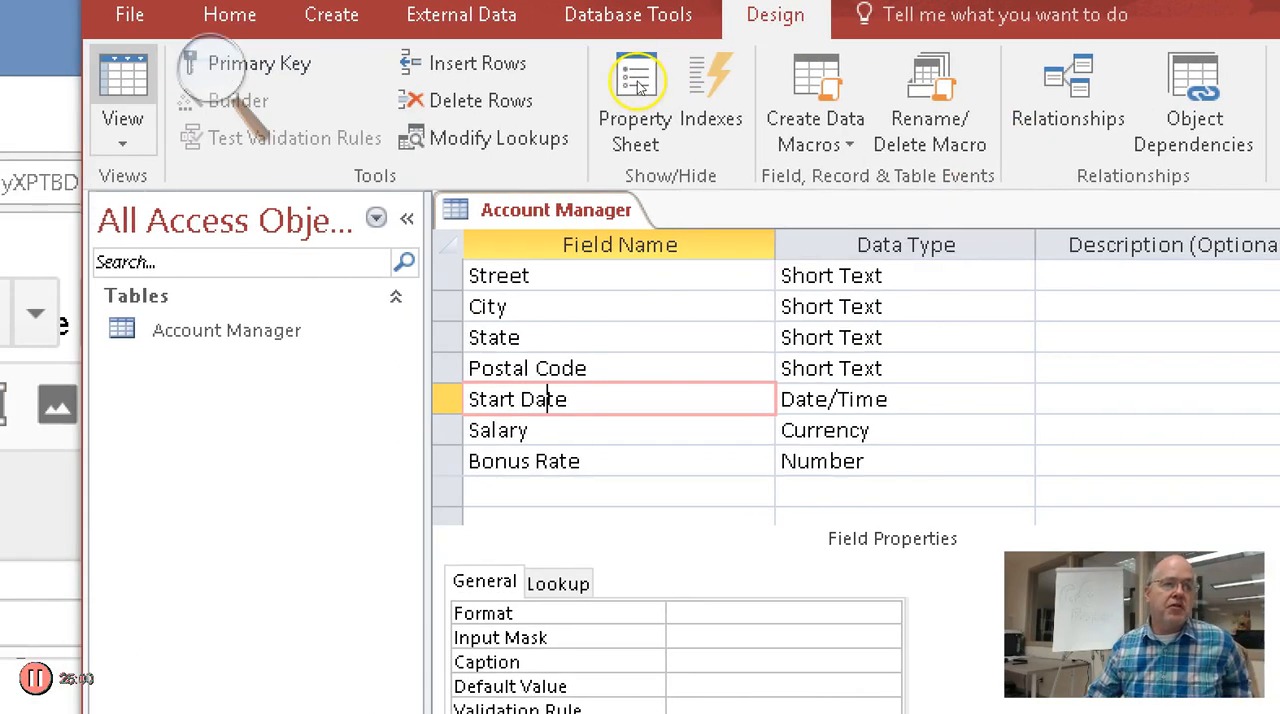
Close the Account Manager table, reopen it in Datasheet view and check its Design view before closing it again
left_click(649, 87)
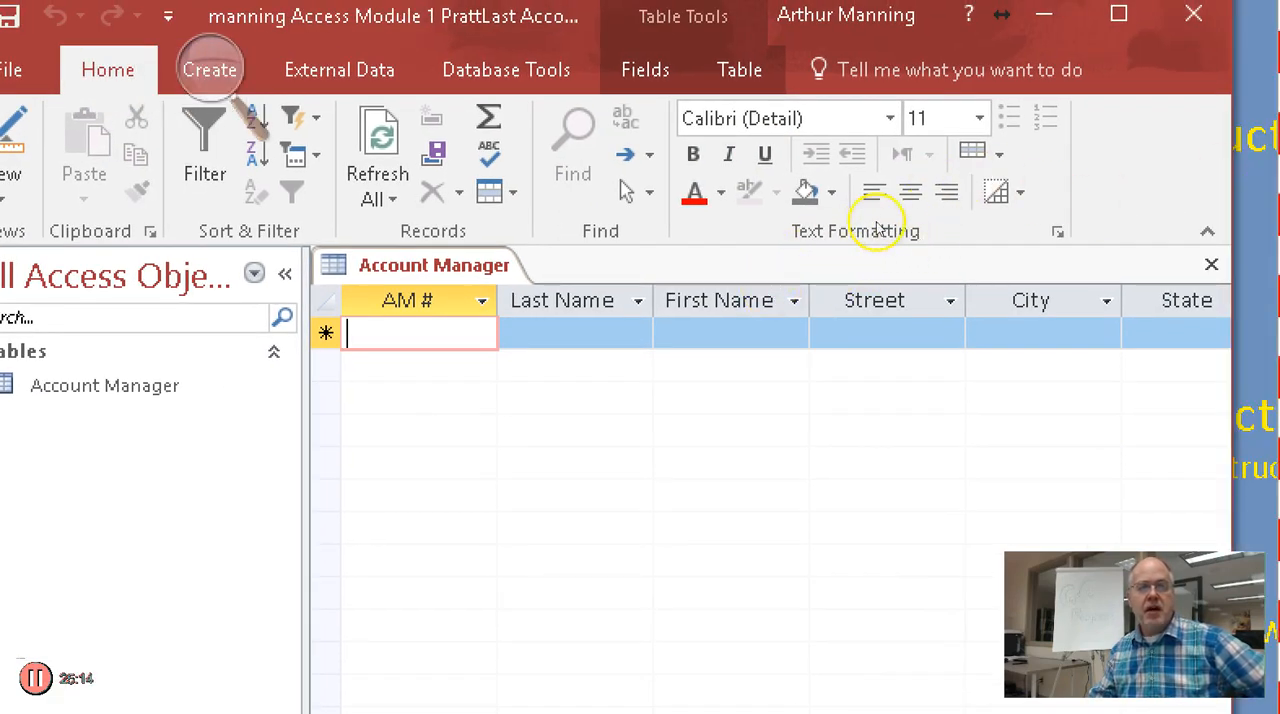
left_click(1211, 264)
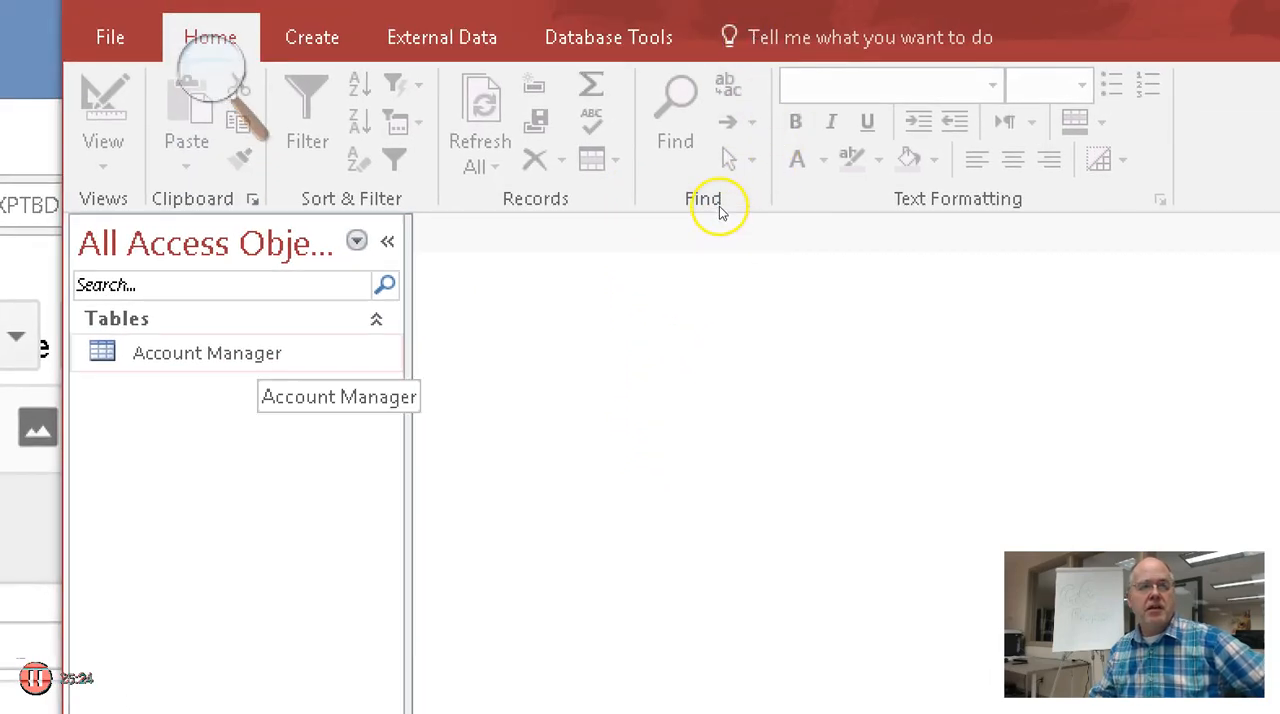
double_click(207, 353)
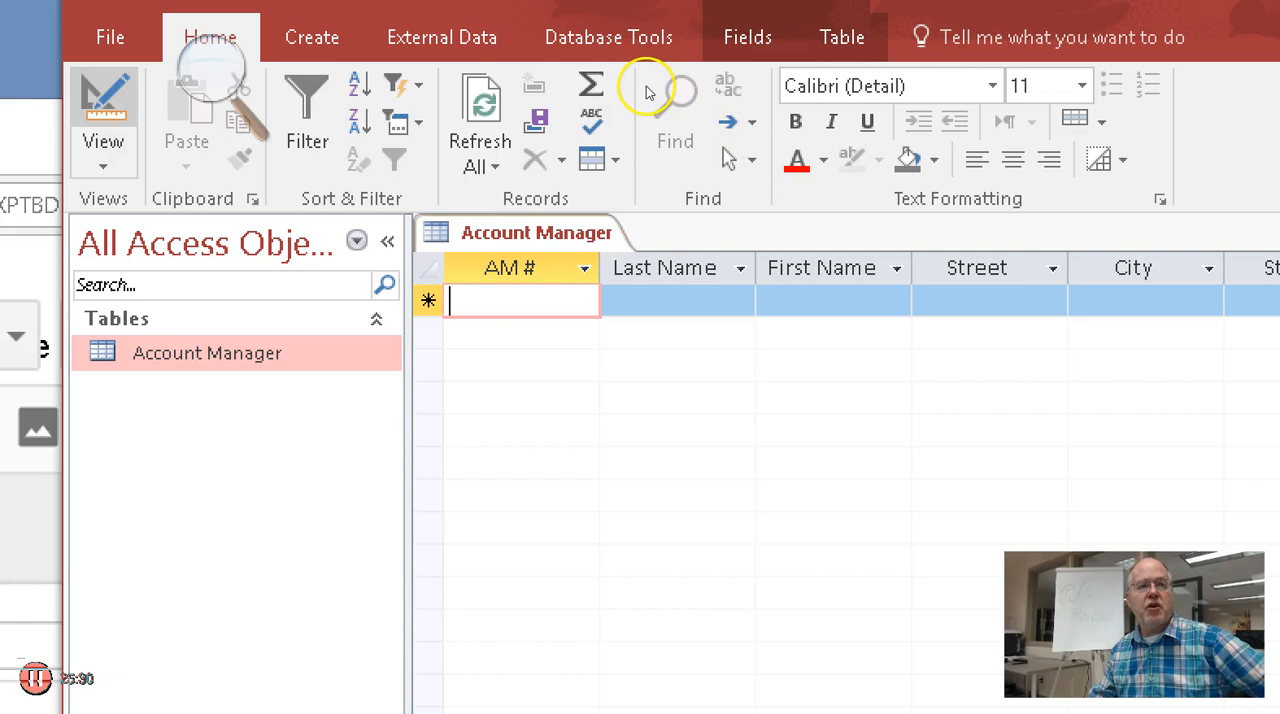
left_click(103, 105)
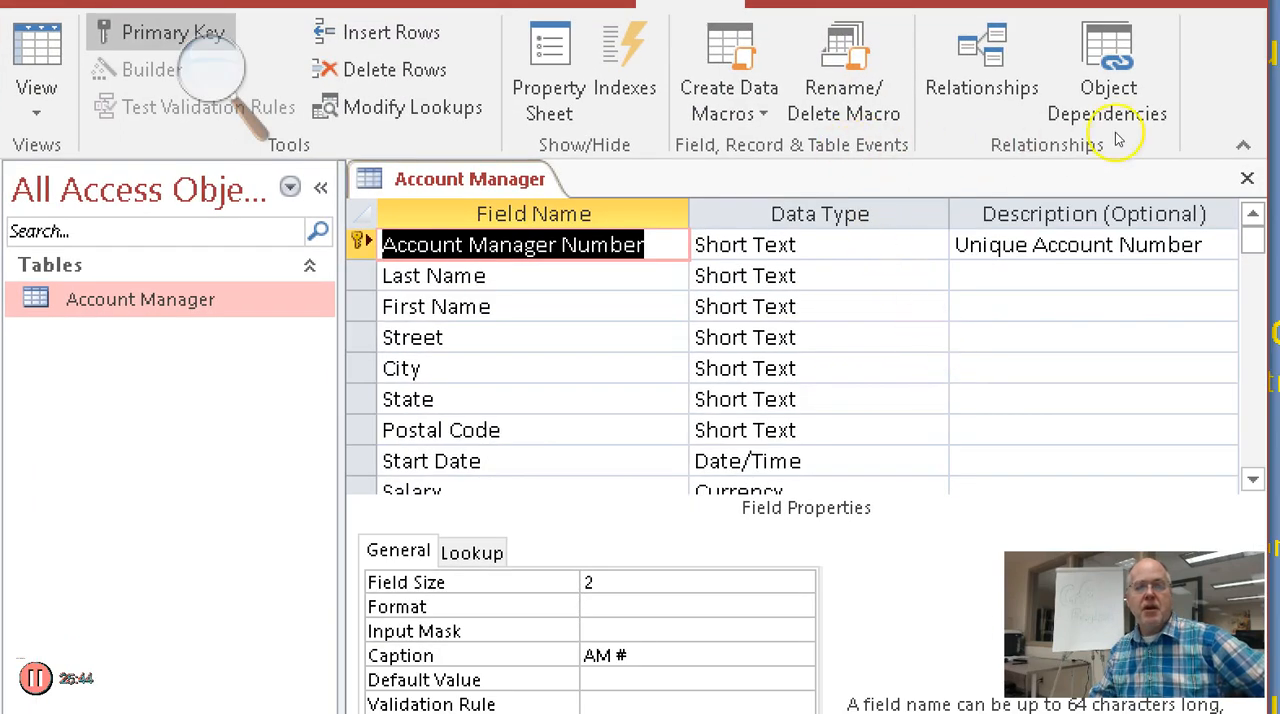
left_click(1247, 178)
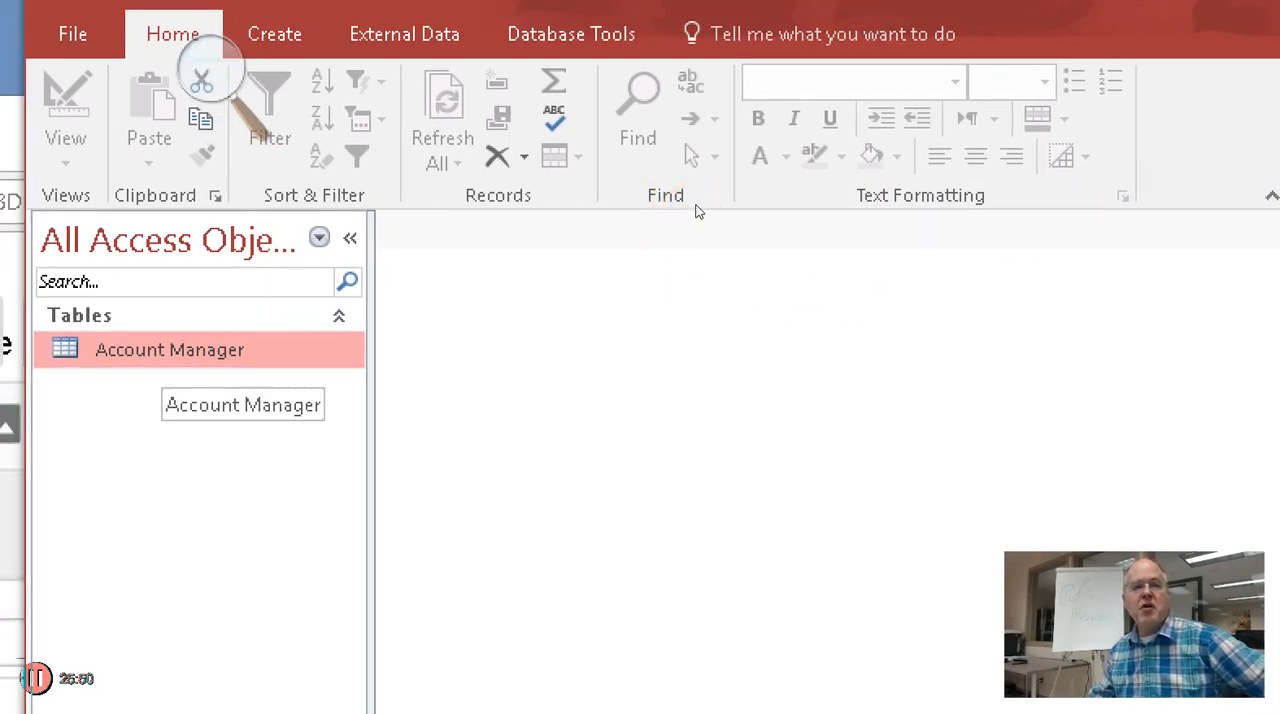
Open the Account Manager table, try to rename it while it is open, and close it
right_click(175, 343)
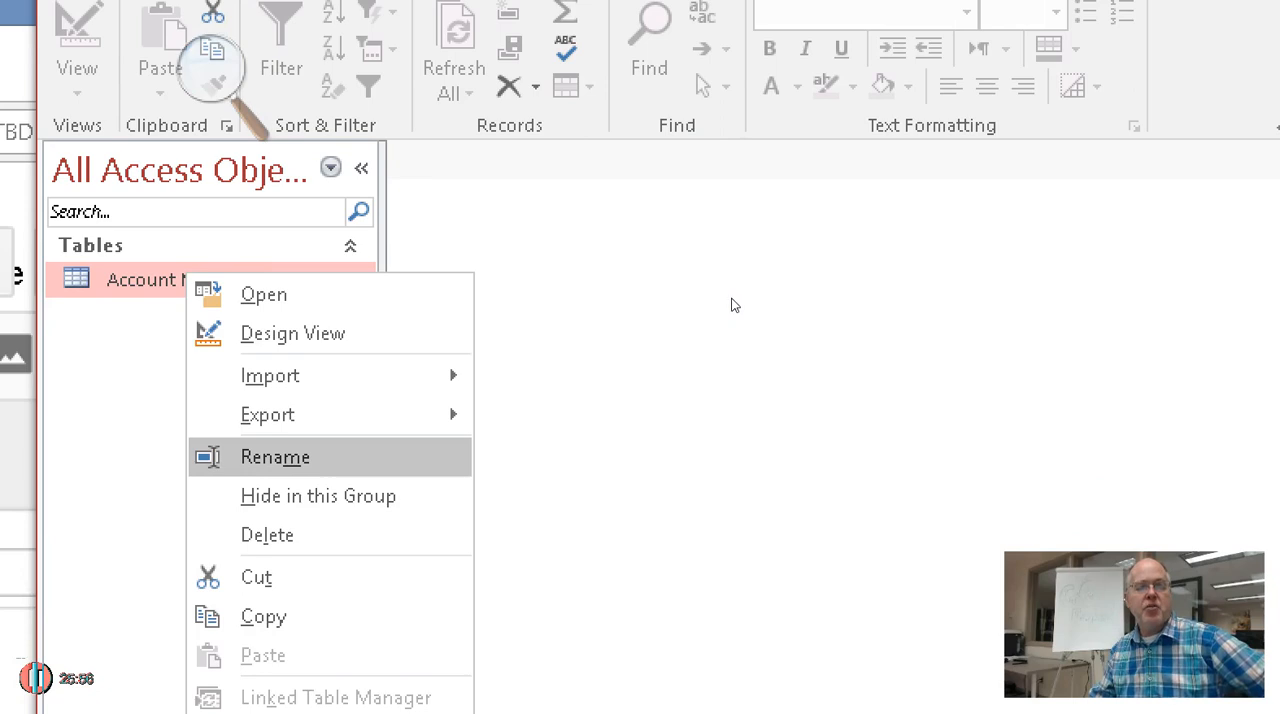
left_click(877, 243)
left_click(679, 208)
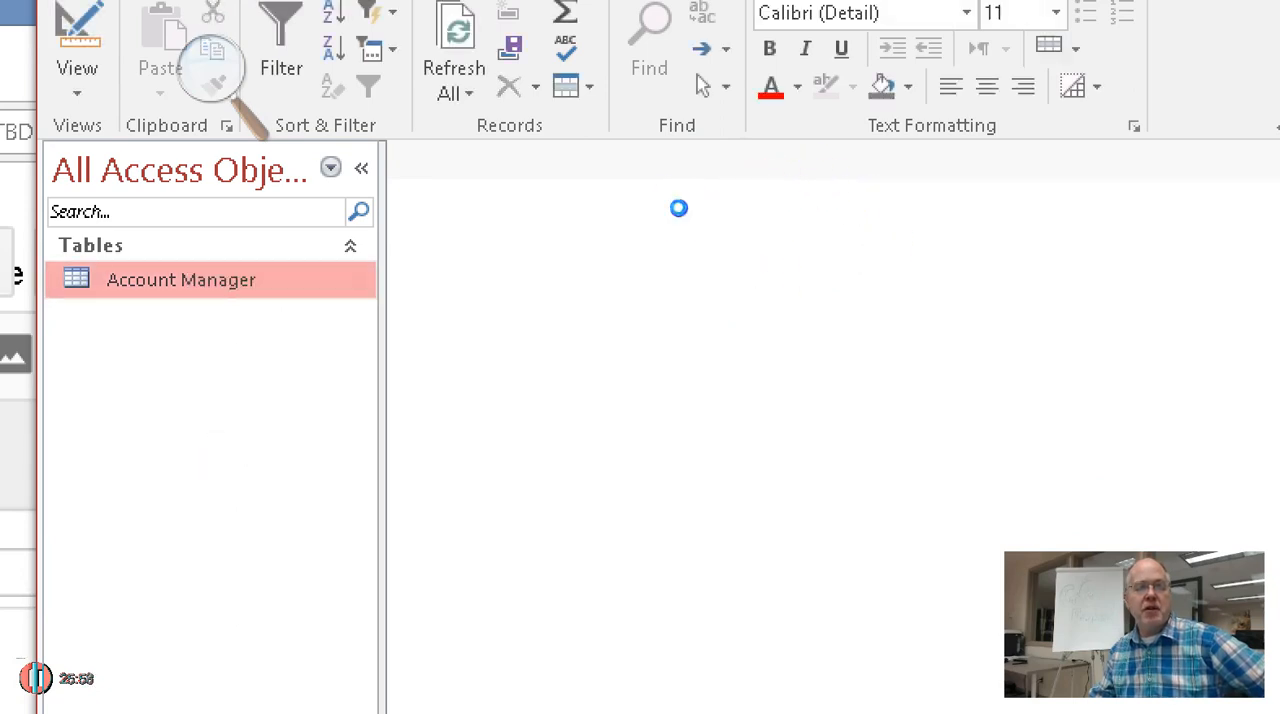
right_click(720, 263)
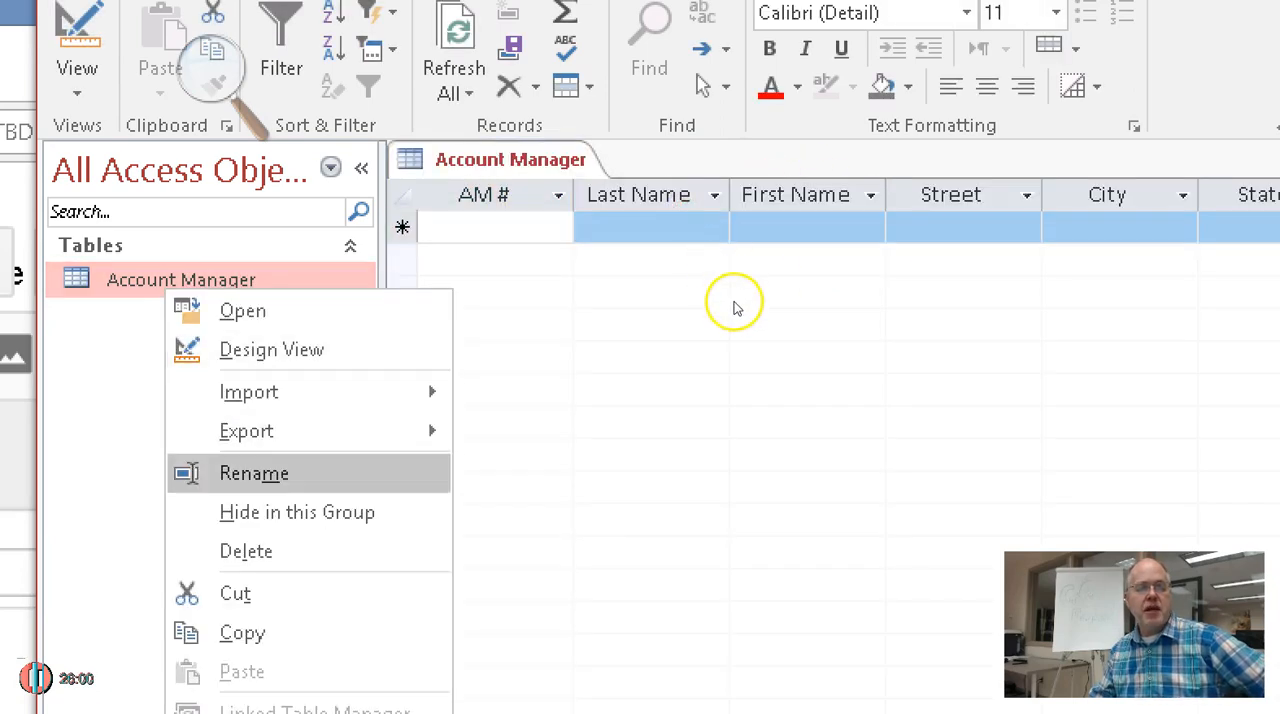
key("Return")
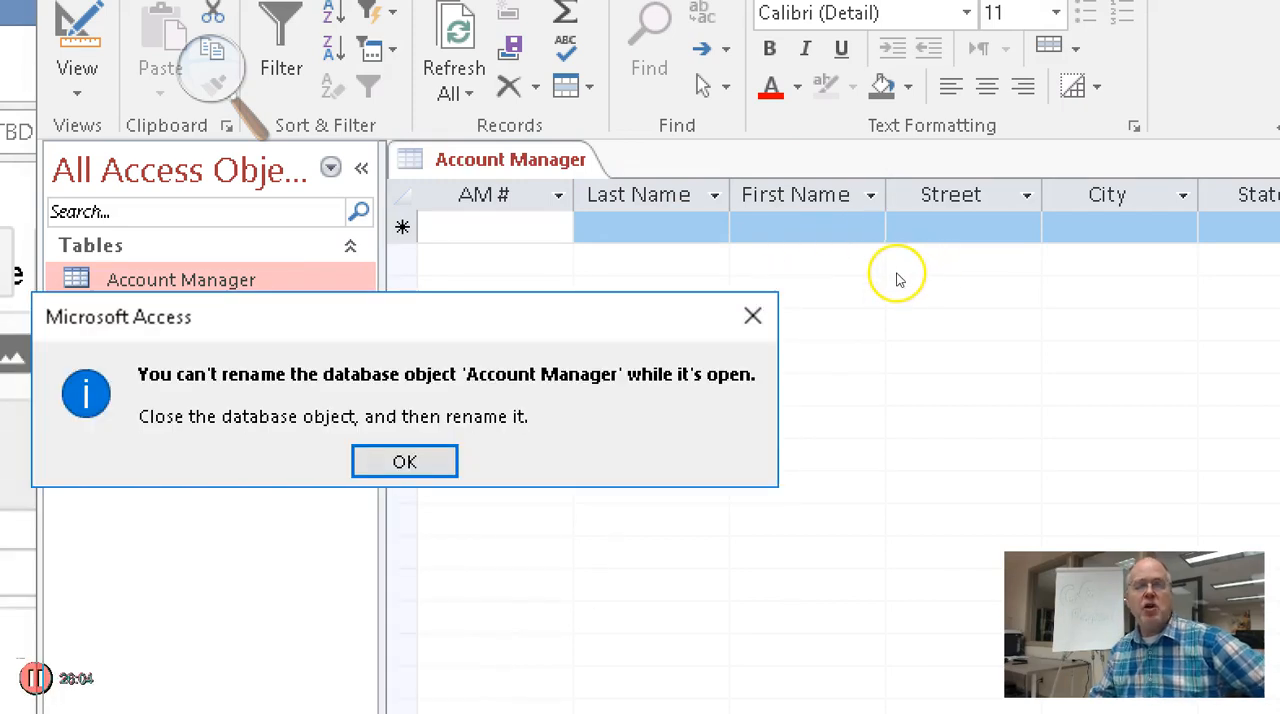
left_click(979, 228)
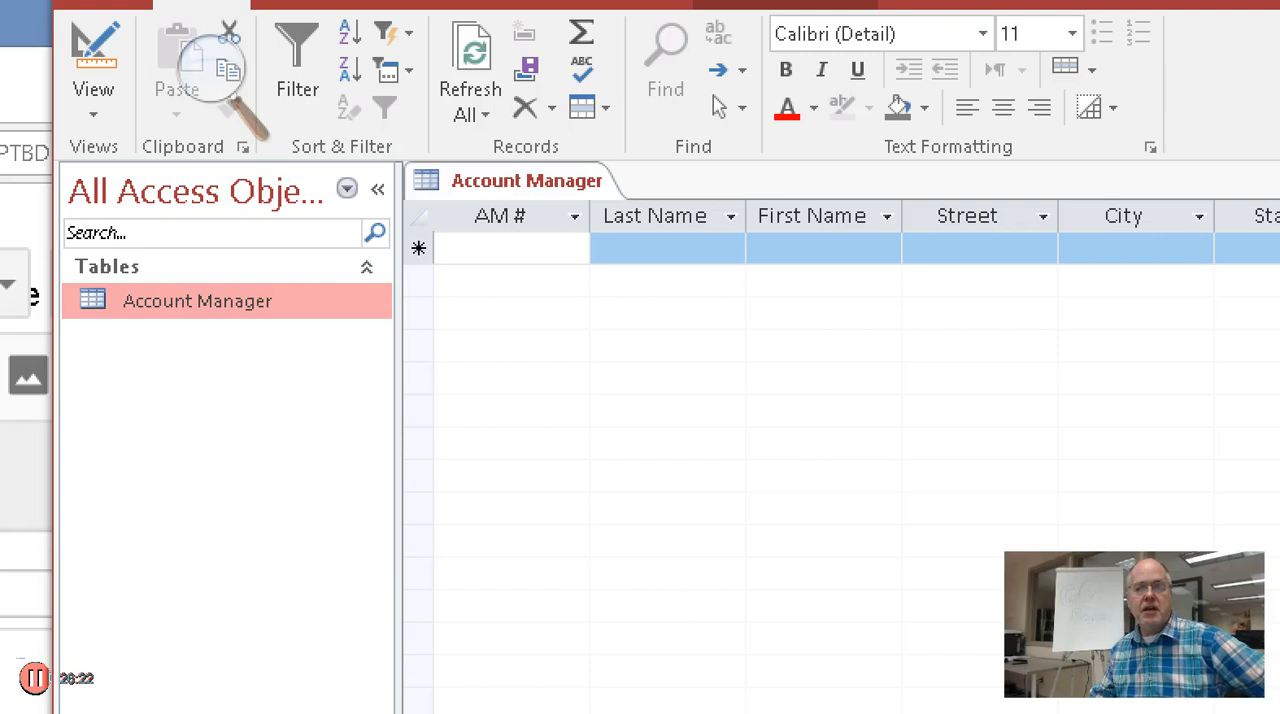
right_click(574, 181)
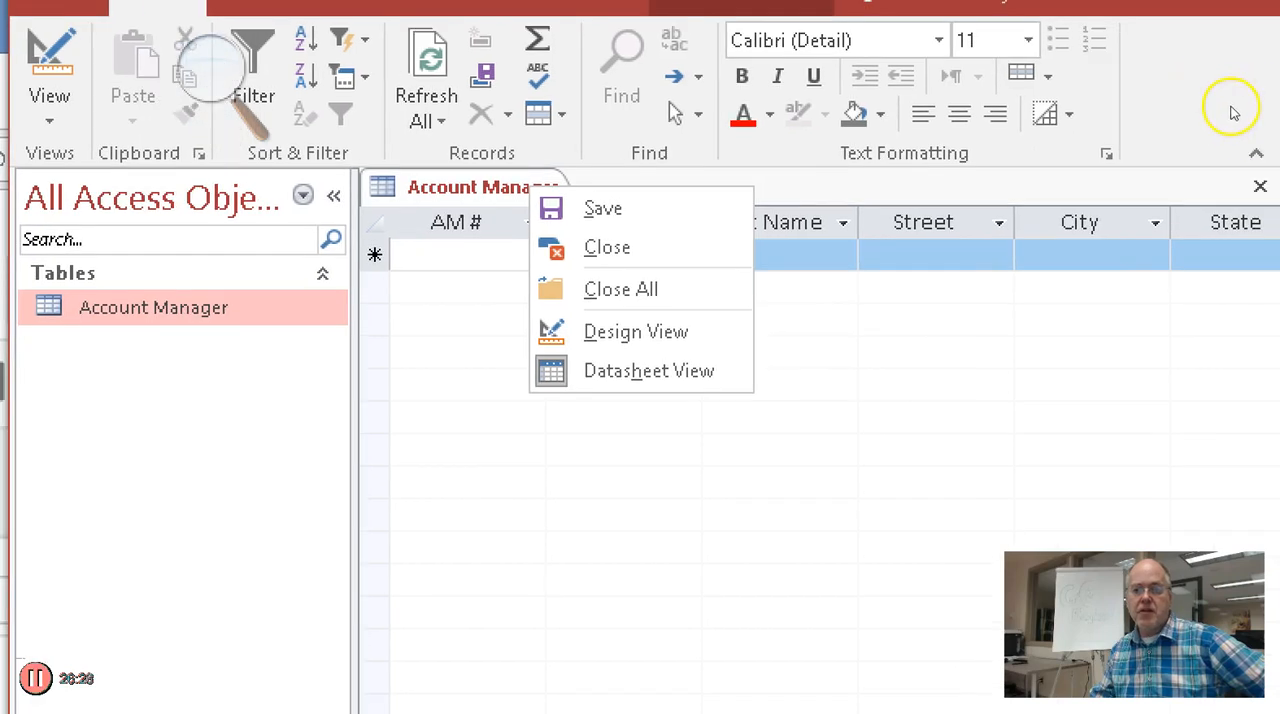
left_click(1260, 186)
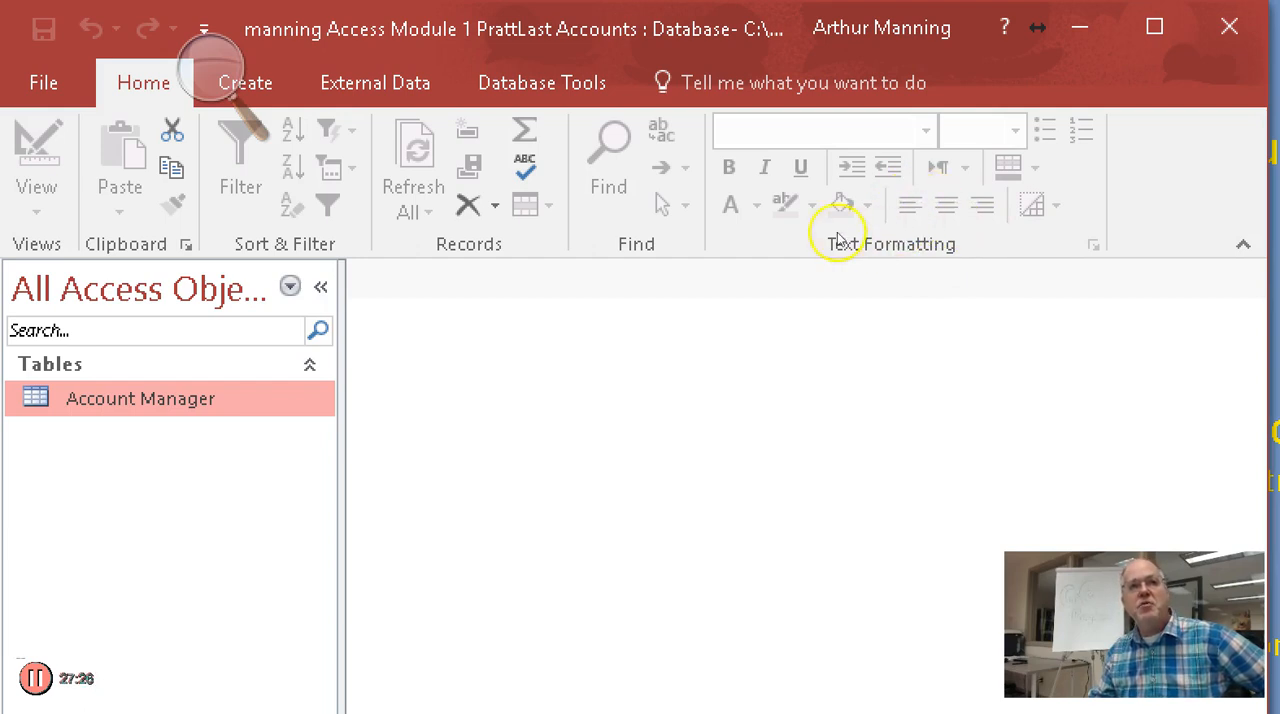
Open the Account Manager datasheet with the navigation pane collapsed, and fit the AM # column to its heading
left_click_drag(787, 227, 754, 234)
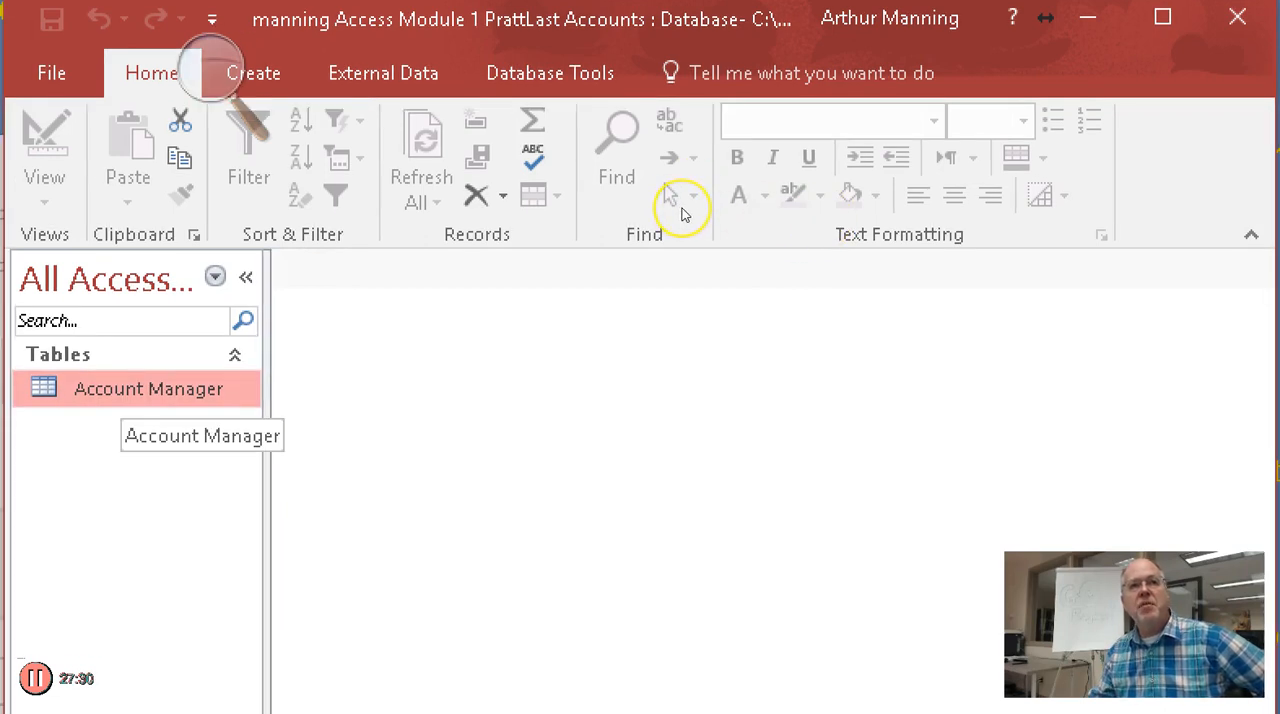
key("Return")
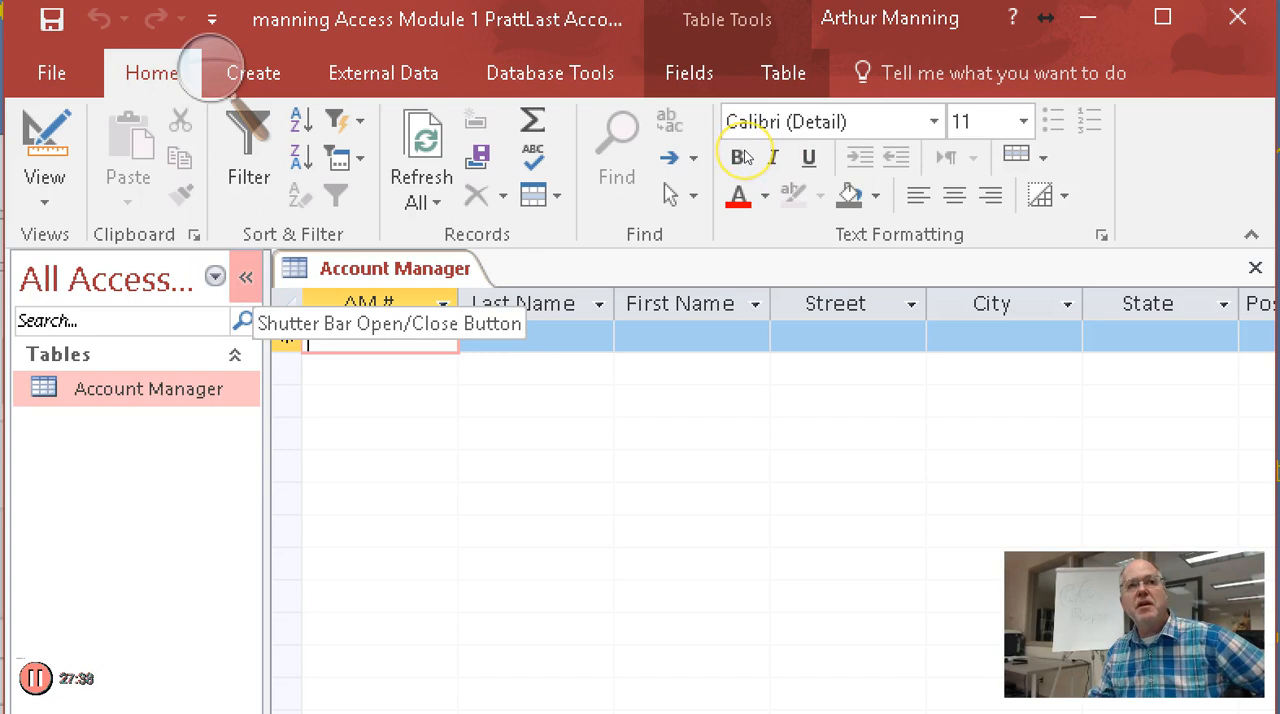
left_click(246, 277)
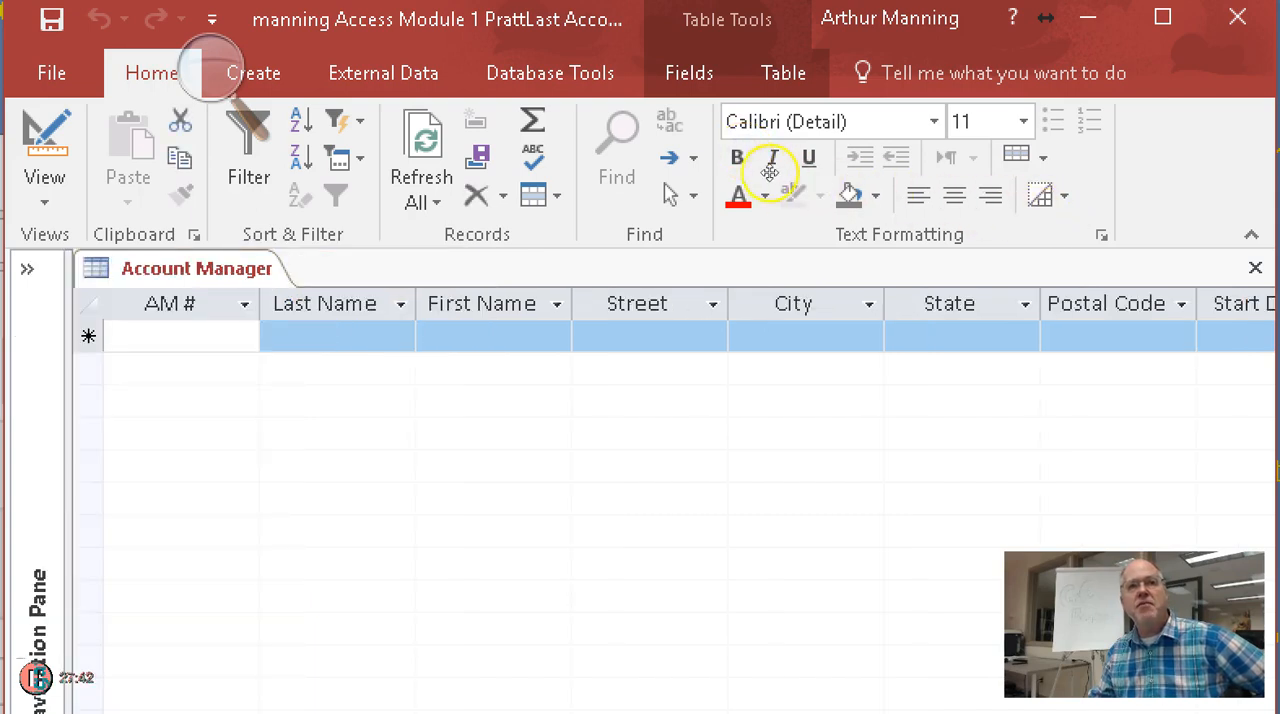
left_click(259, 304)
double_click(259, 305)
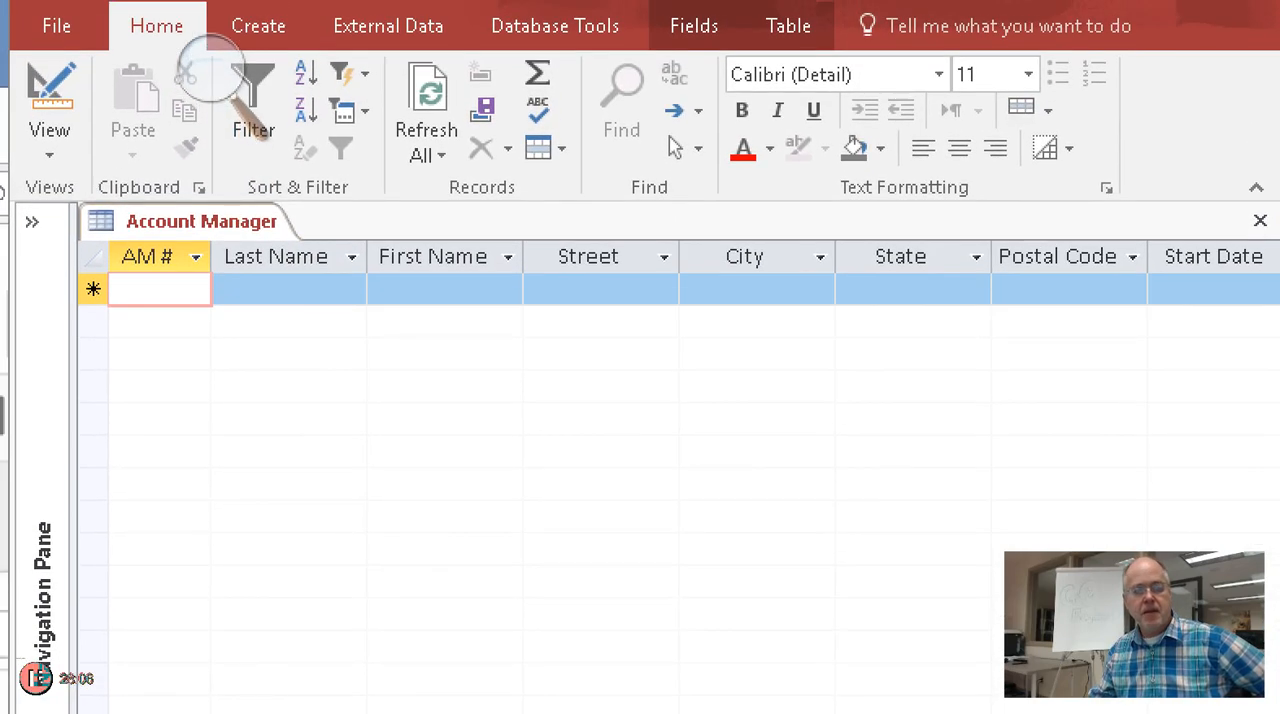
Try entering 123 as the Start Date of the new record, and clear the entry
left_click(895, 174)
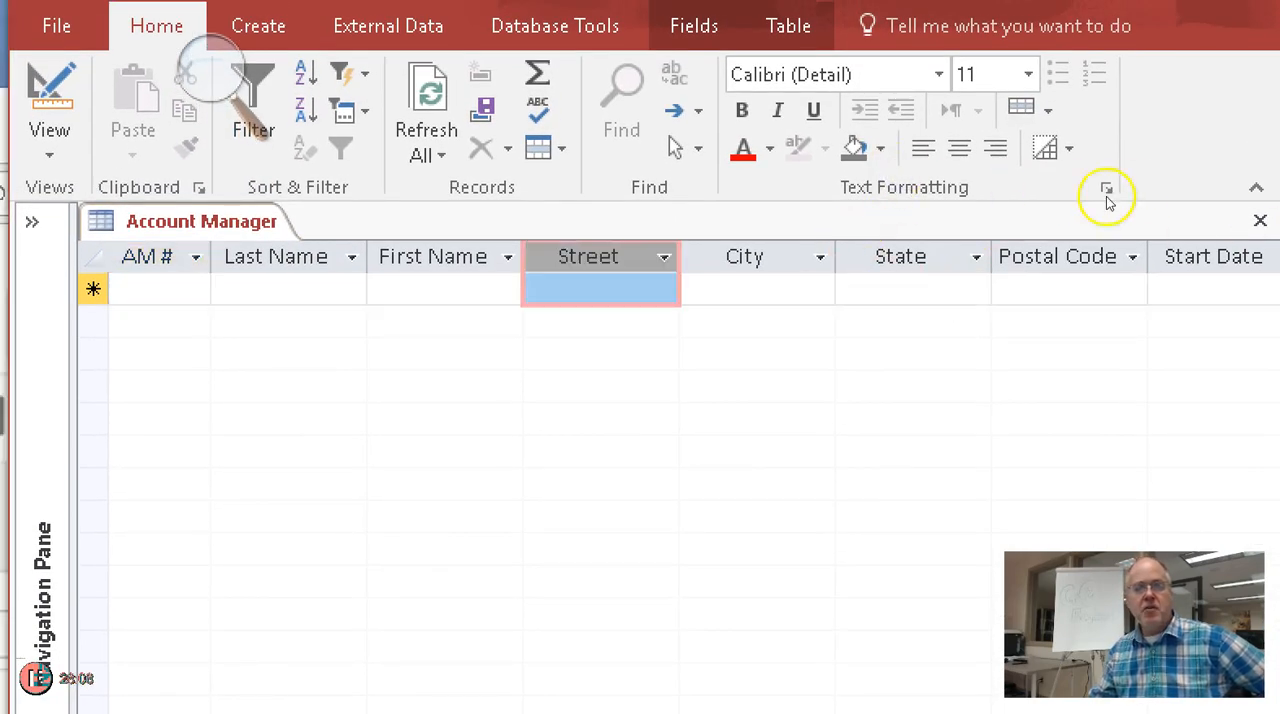
left_click(1204, 180)
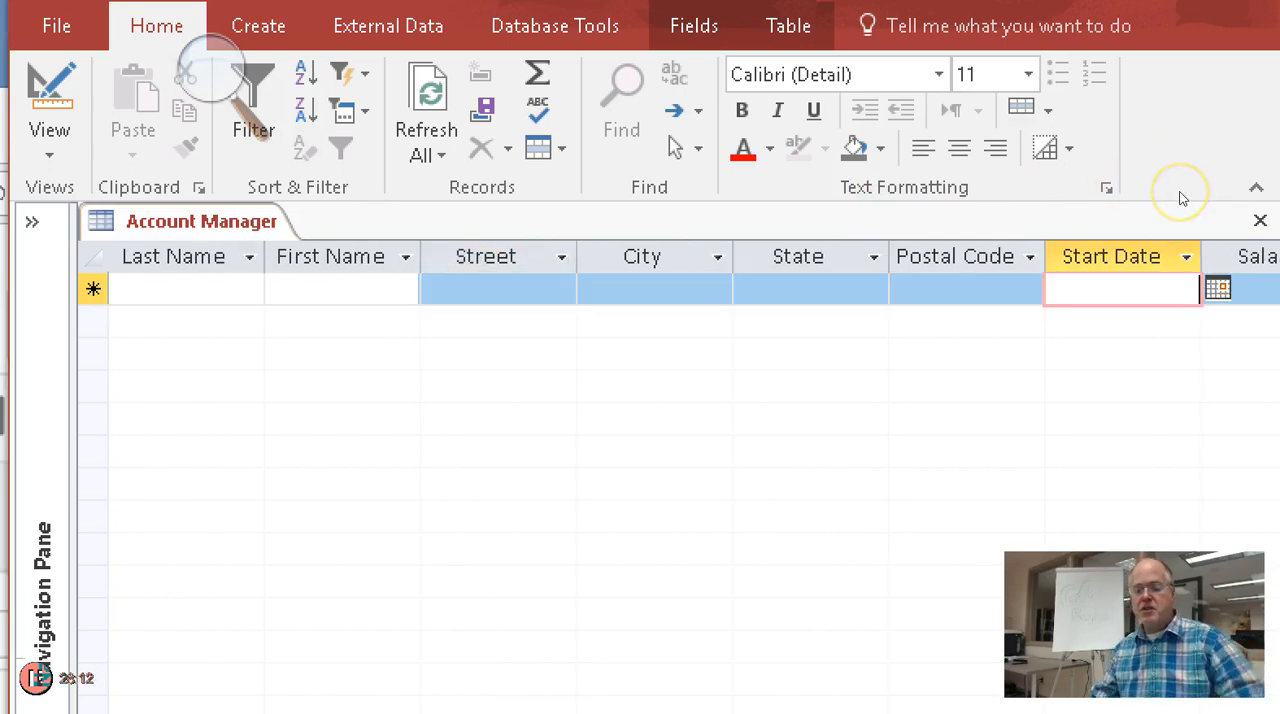
type("123")
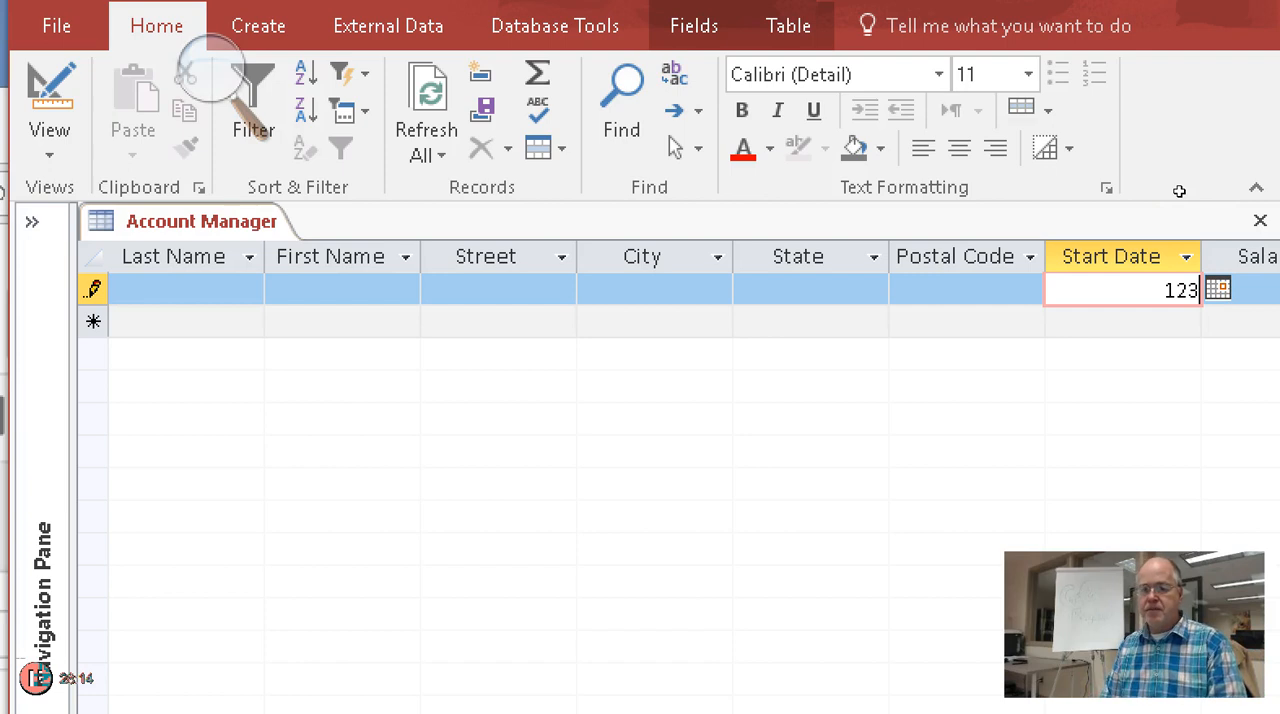
key("Tab")
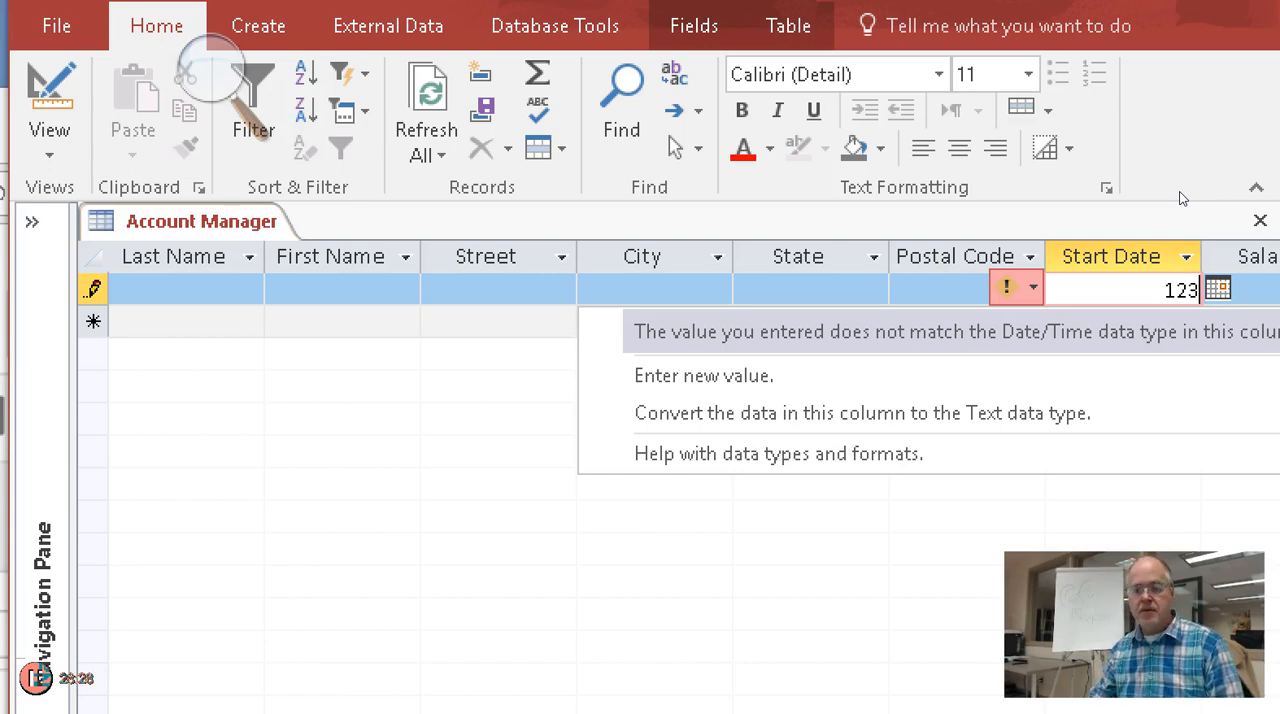
key("Escape")
key("BackSpace")
key("BackSpace")
key("BackSpace")
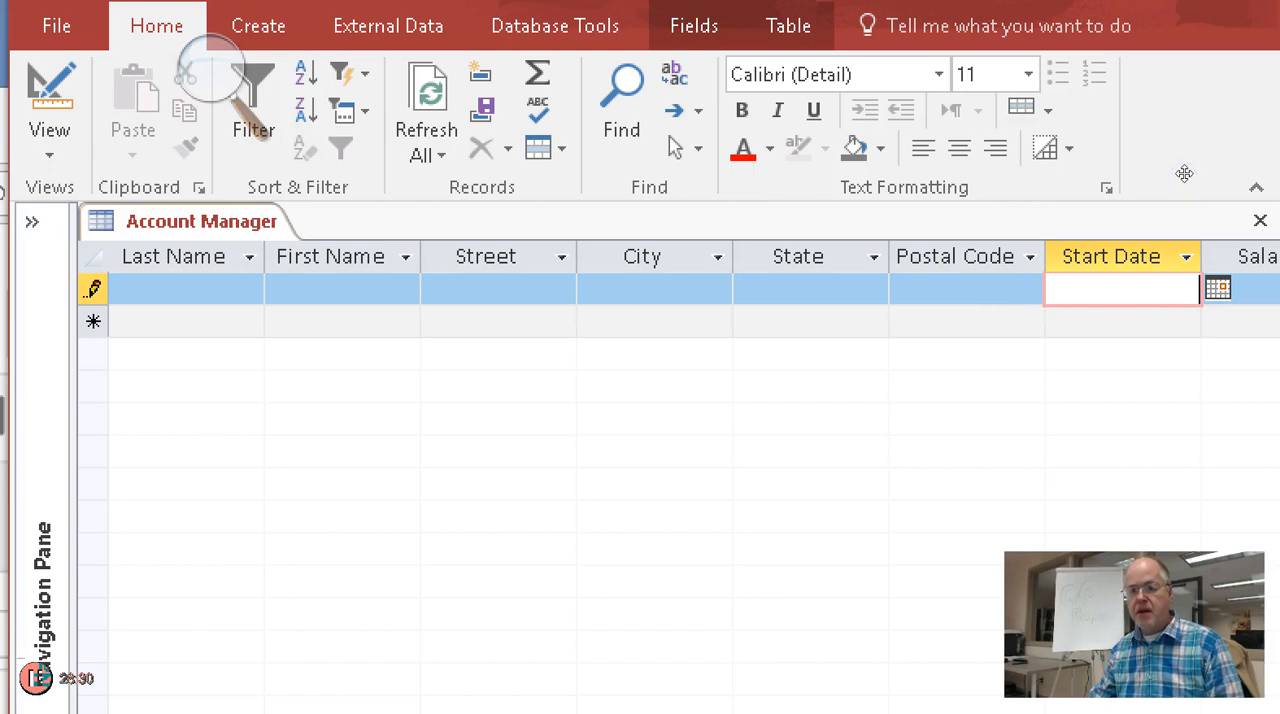
Return to the first field of the record and enter the account manager's number and last name
left_click(1176, 241)
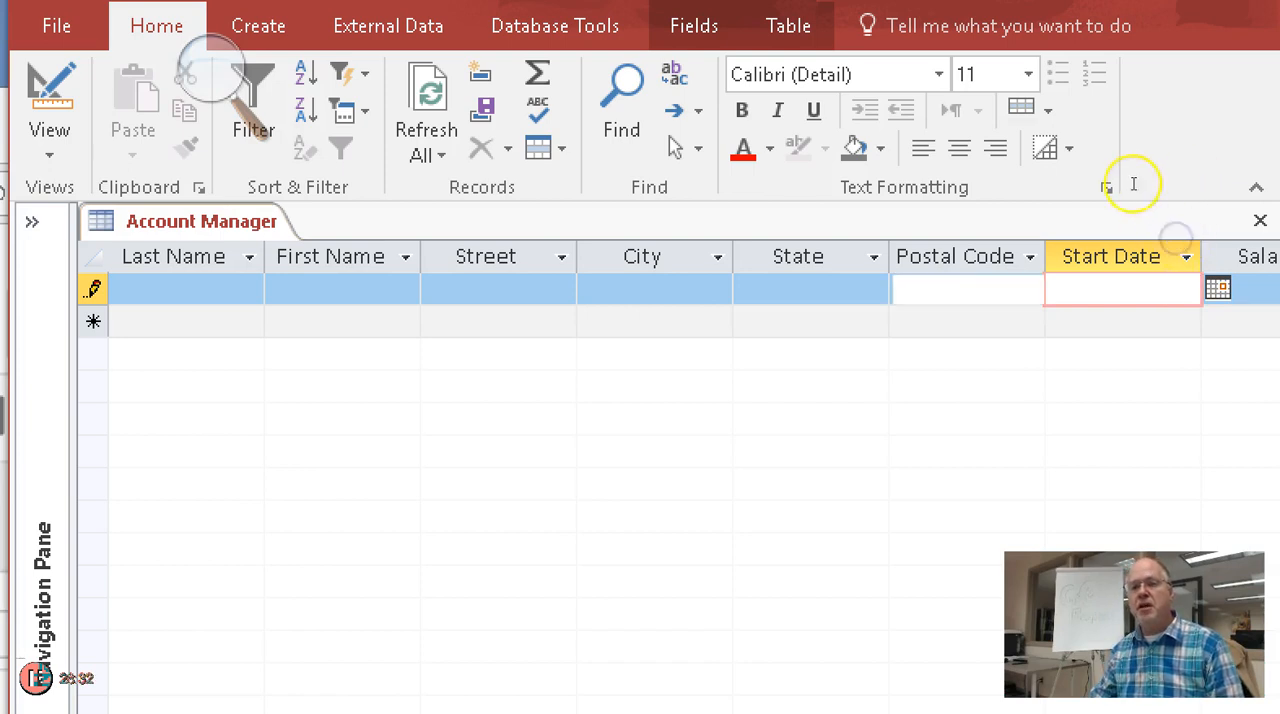
key("shift+Tab")
key("shift+Tab")
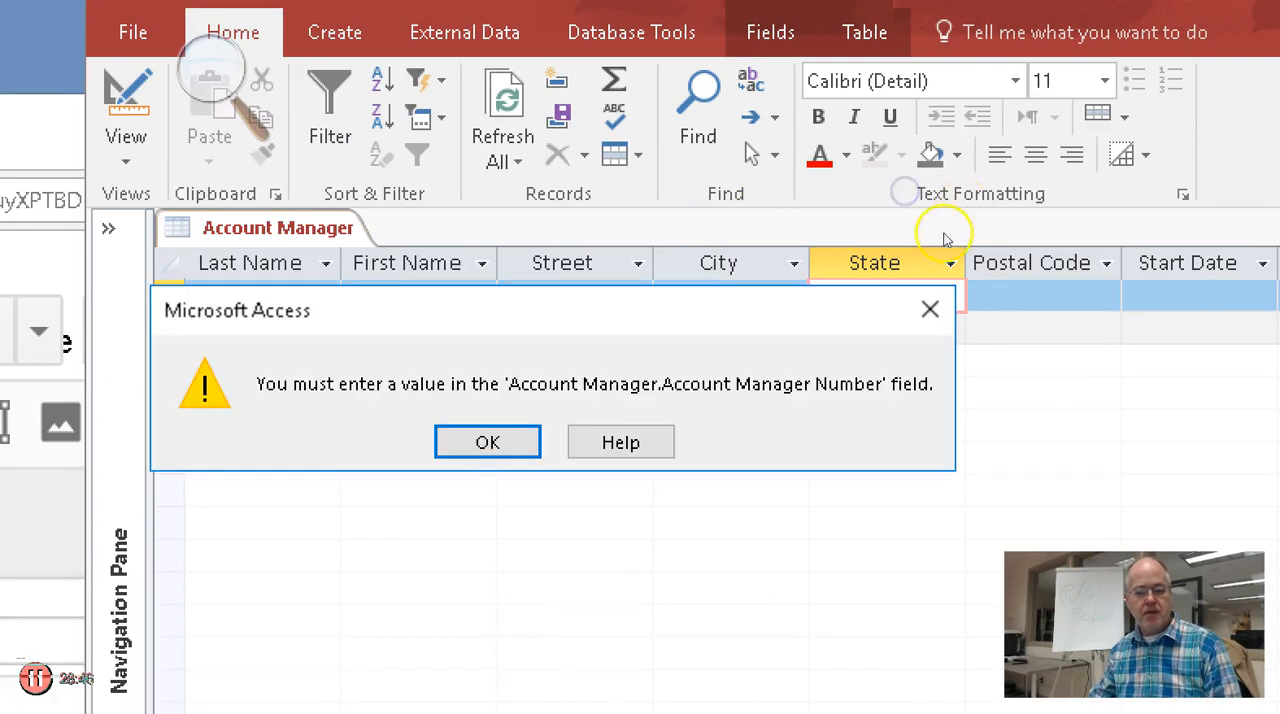
left_click(487, 442)
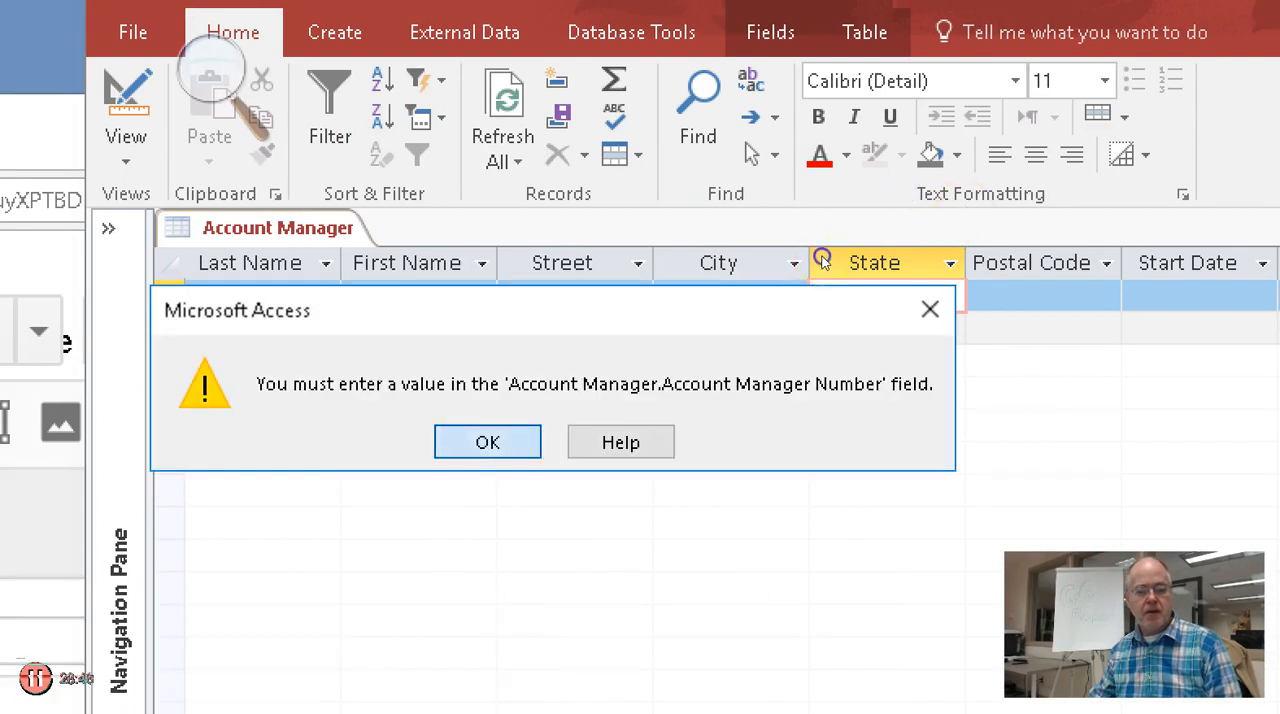
left_click(242, 296)
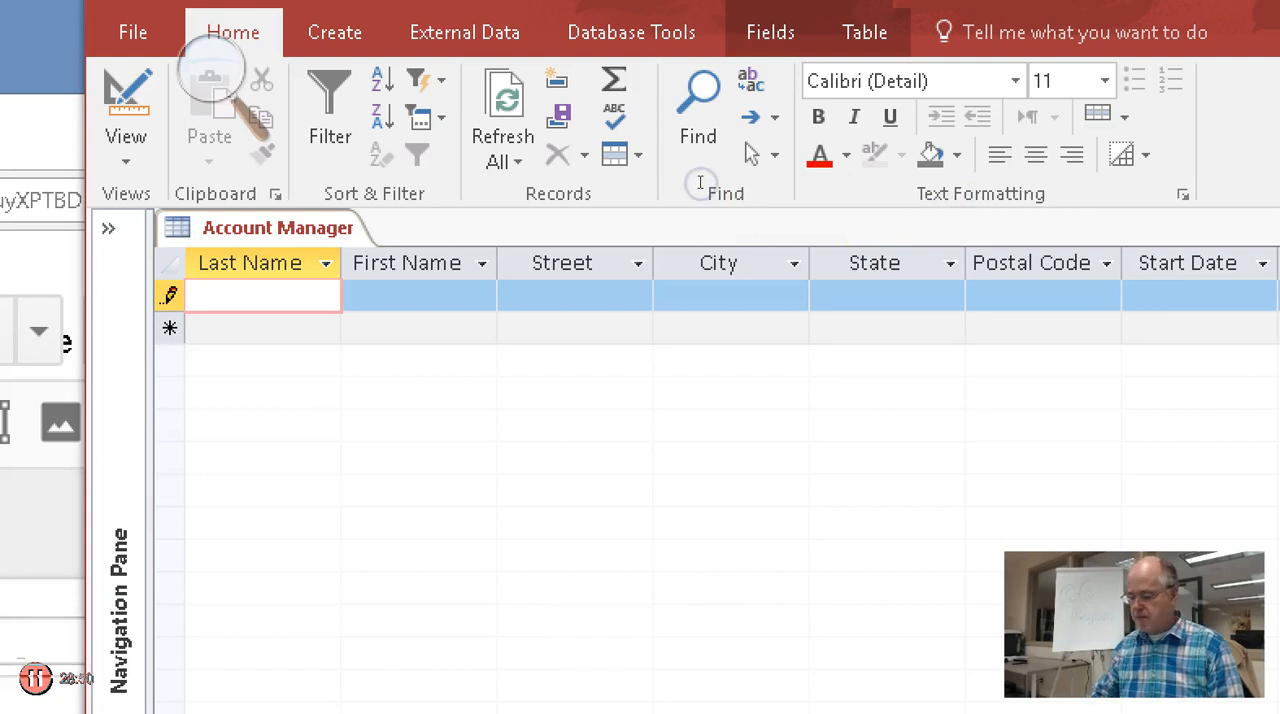
key("shift+Tab")
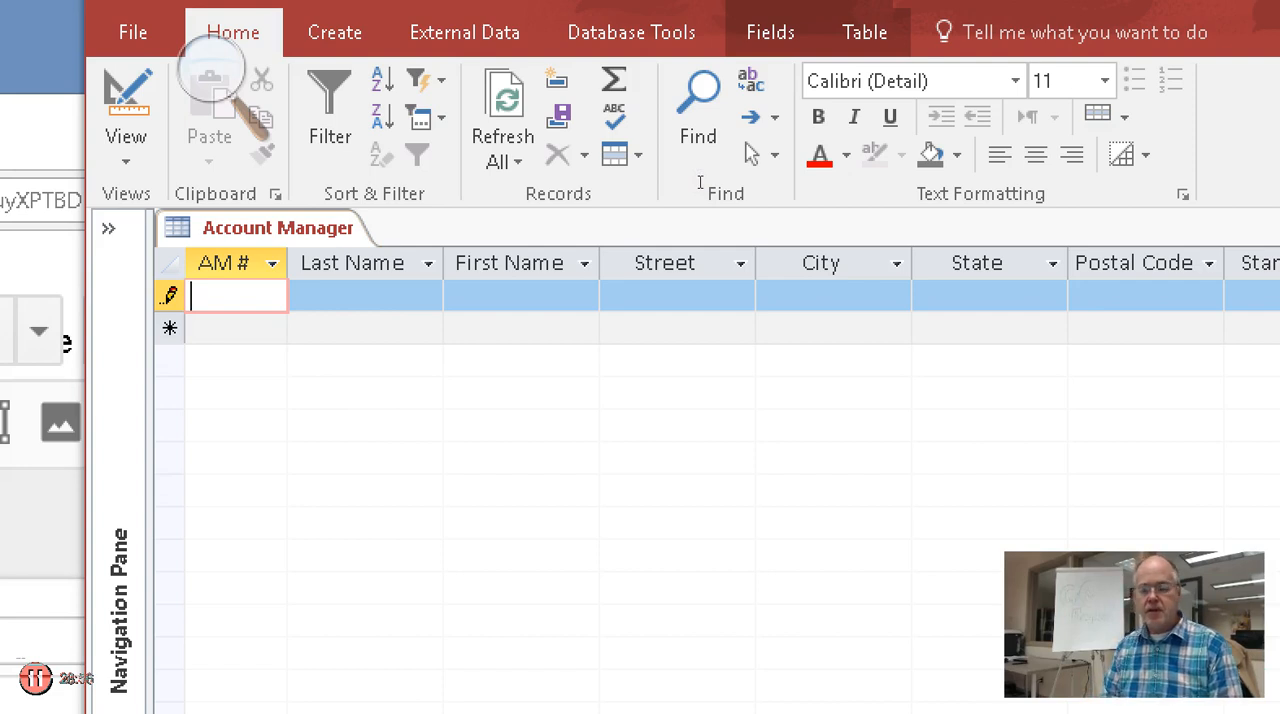
type("42")
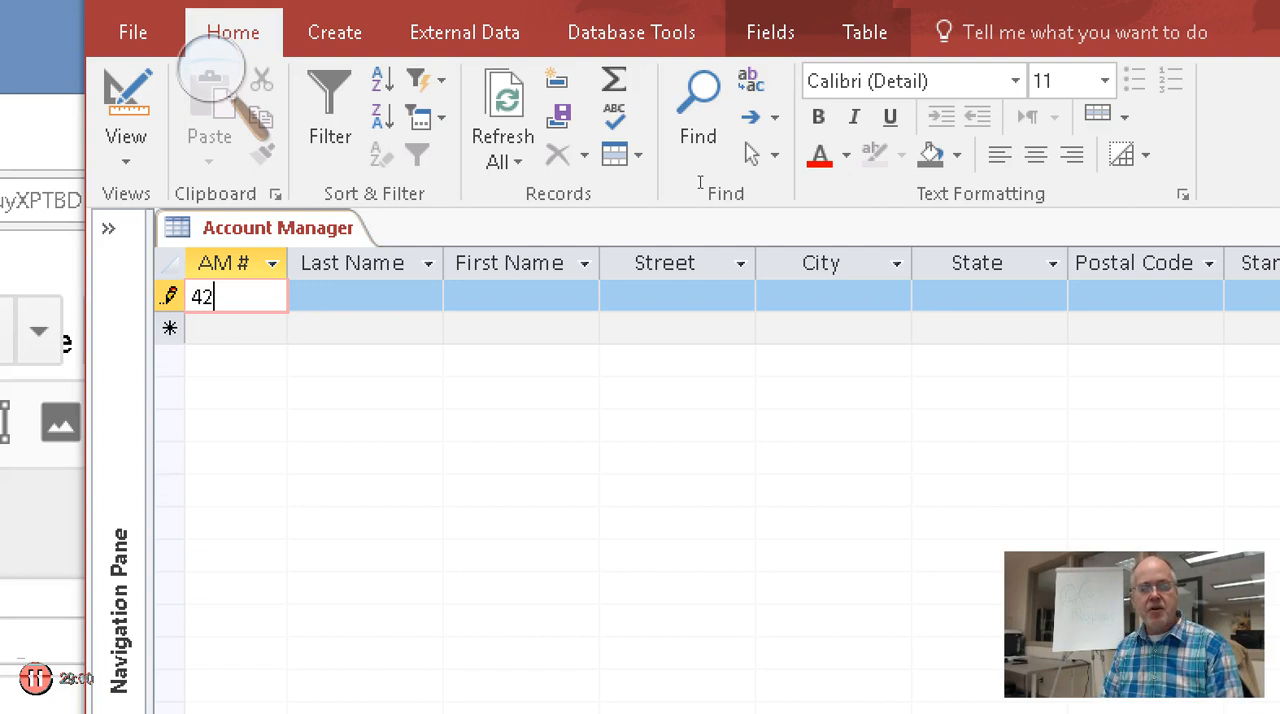
key("Tab")
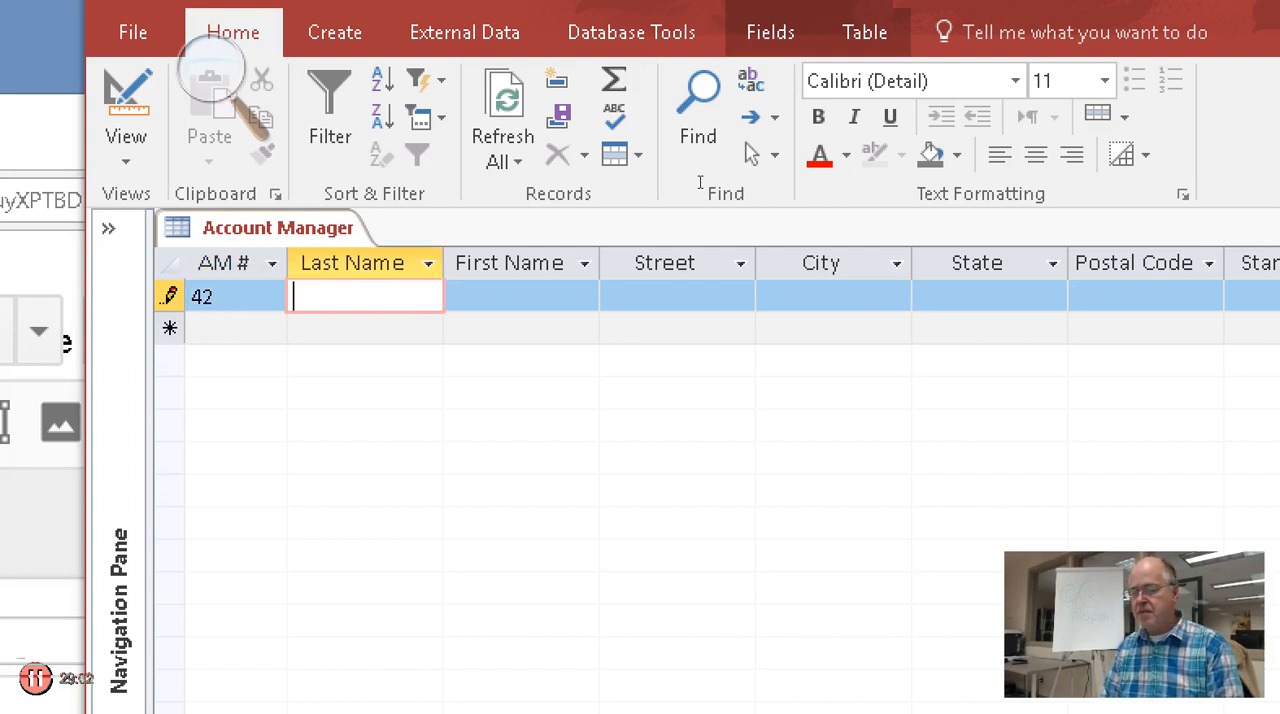
type("Lu")
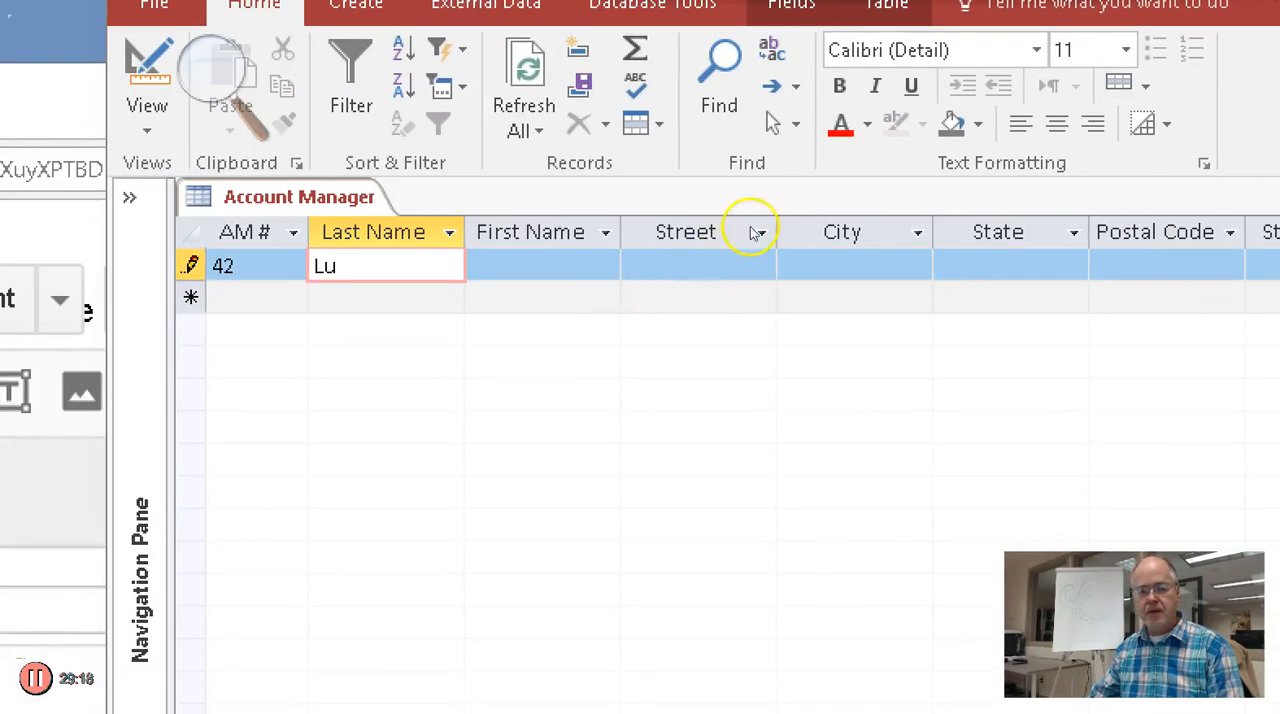
Narrow the Last Name and AM # columns to fit closer to their contents
left_click(449, 232)
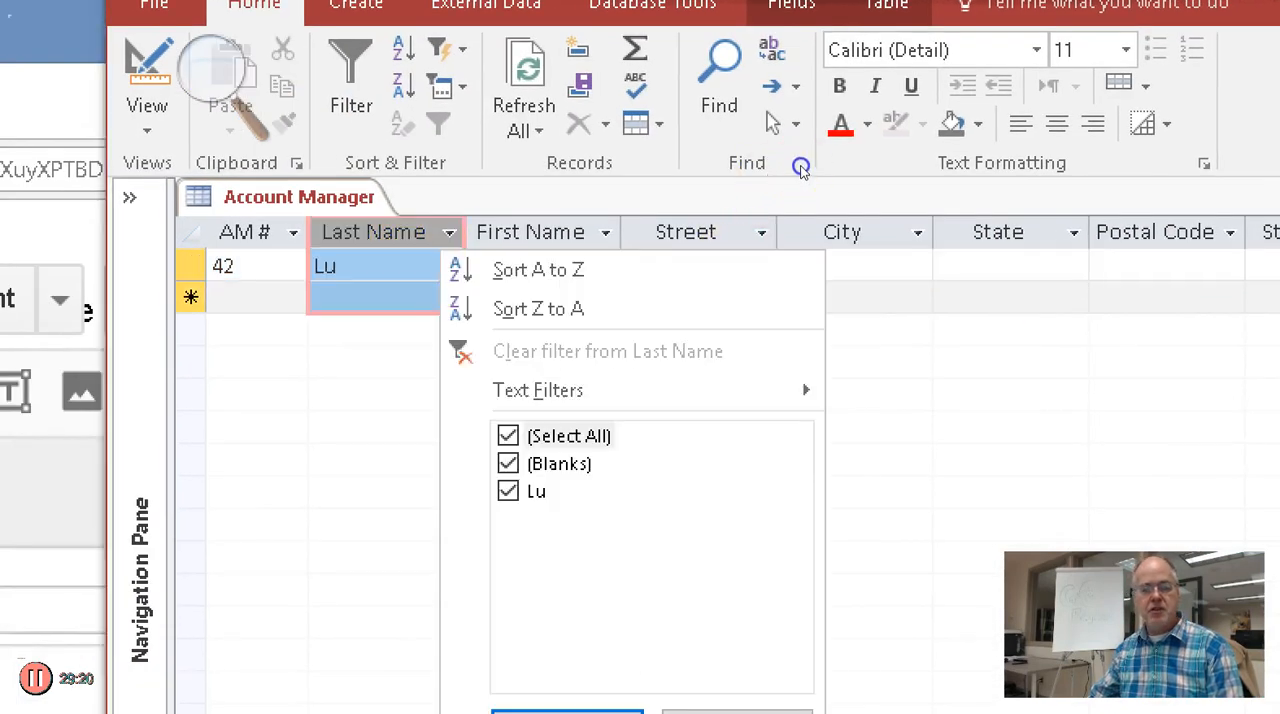
left_click(457, 232)
left_click_drag(462, 232, 384, 232)
left_click_drag(307, 232, 240, 232)
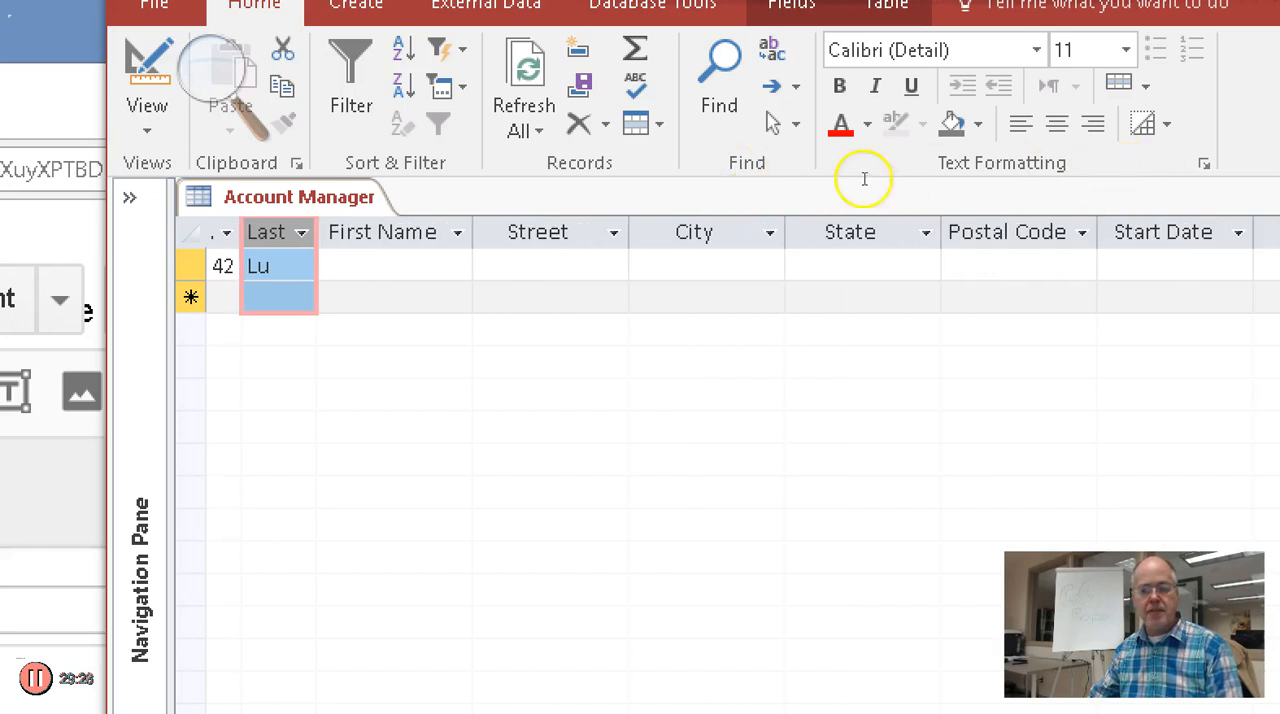
Enter the account manager's first name in the record and move on to the Street field
key("Tab")
type("I")
key("BackSpace")
type("Peter")
key("Tab")
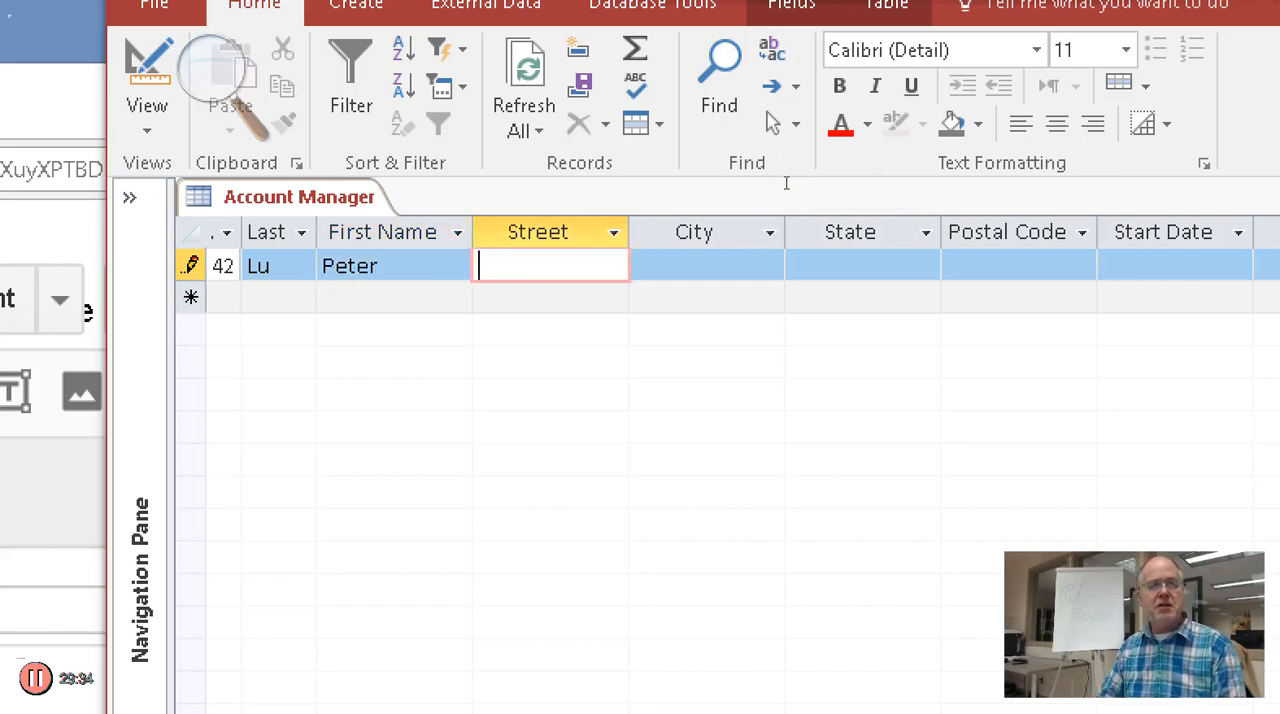
key("shift+Tab")
key("shift+Tab")
key("Tab")
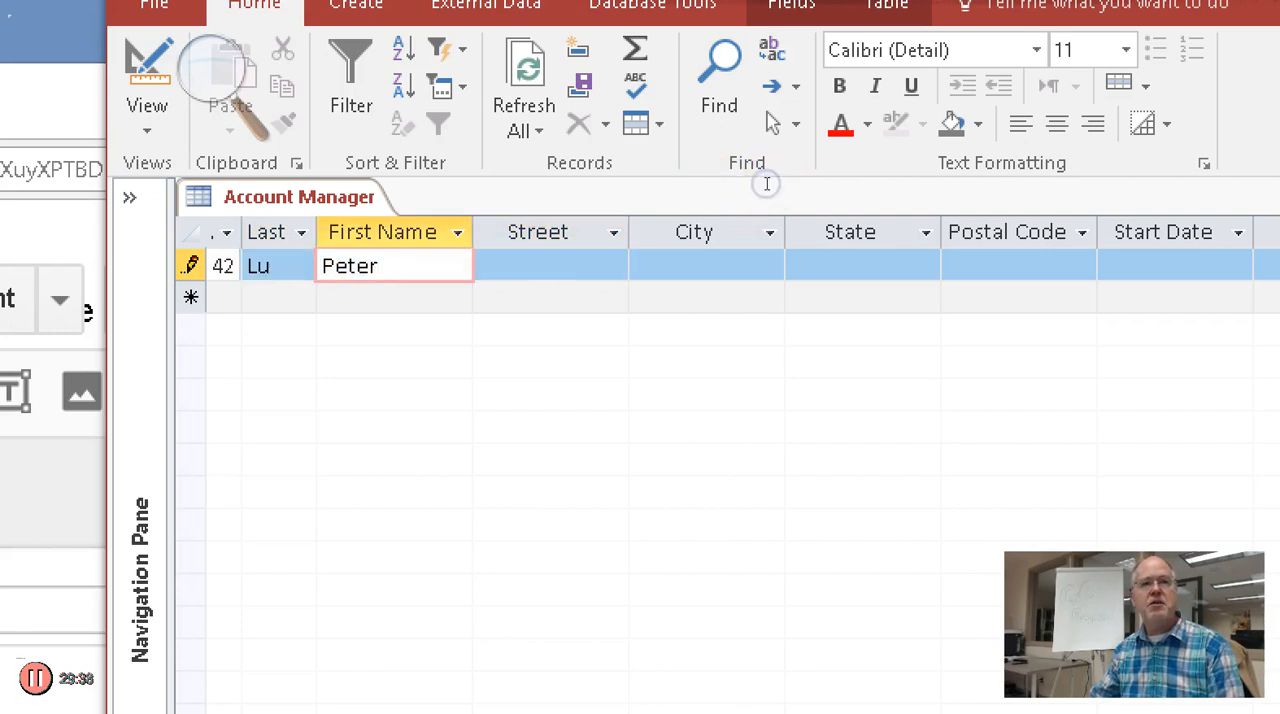
key("Tab")
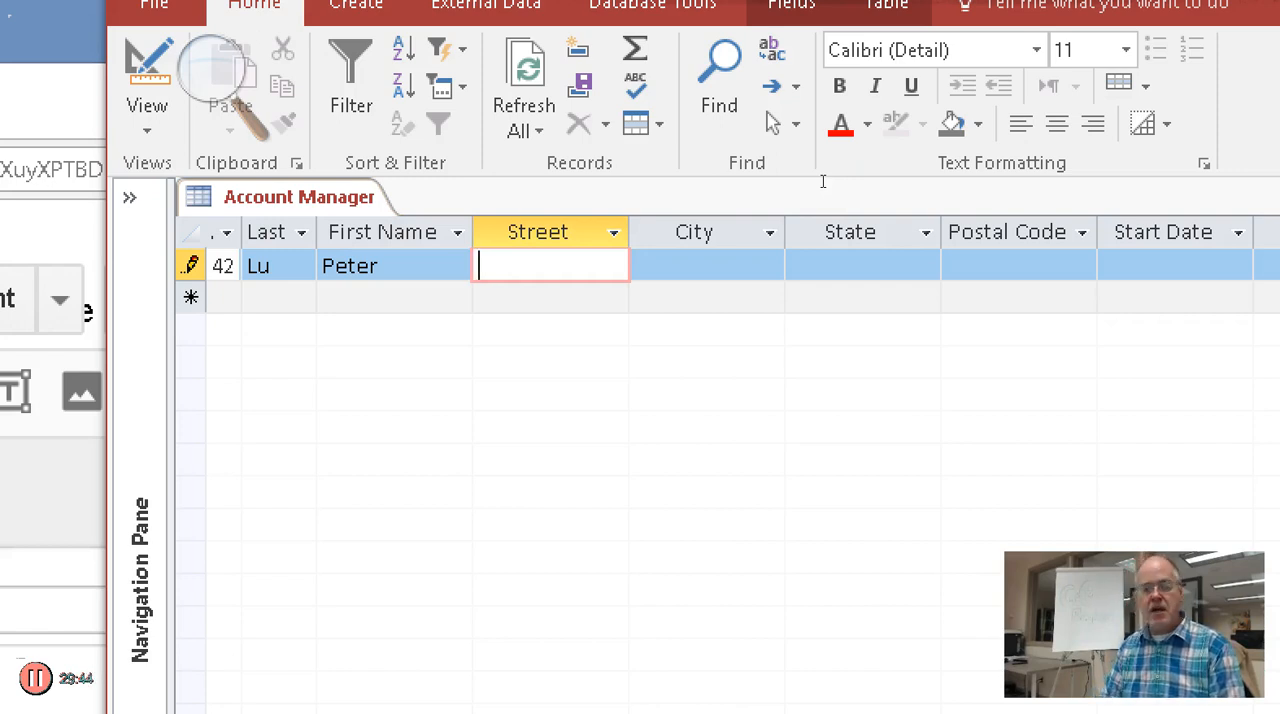
Enter the account manager's street address in the Street field
type("5624 Murrayu")
key("BackSpace")
type("ave")
key("BackSpace")
key("BackSpace")
key("BackSpace")
type("Ave.")
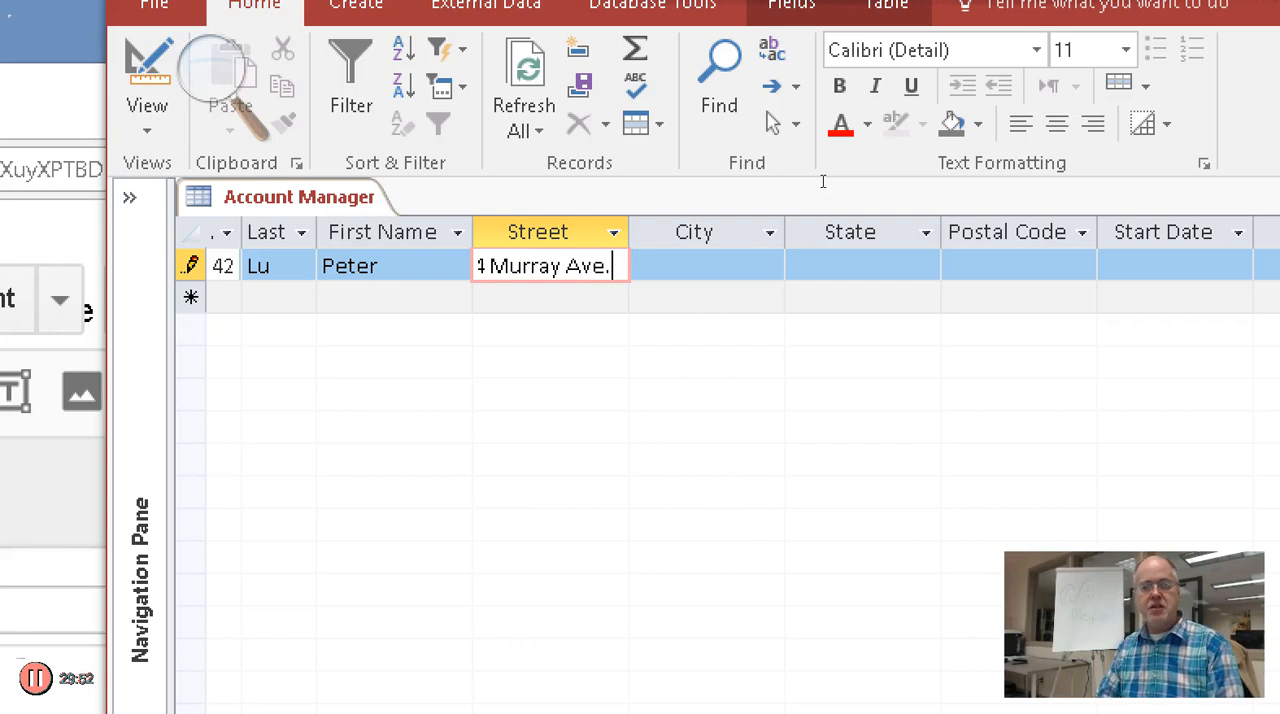
Narrow the First Name and Last Name columns and widen the Street column to fit the contents of the record
left_click_drag(472, 232, 406, 232)
left_click_drag(313, 232, 253, 232)
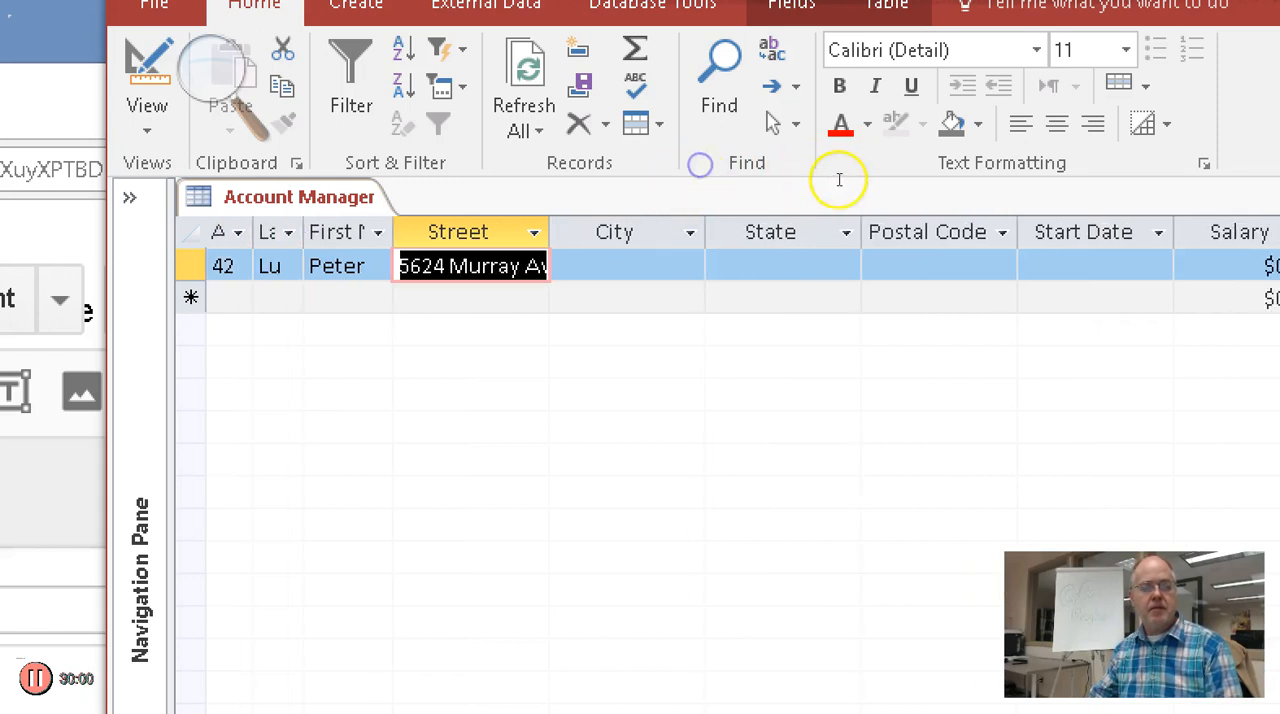
left_click(570, 265)
left_click_drag(549, 232, 573, 232)
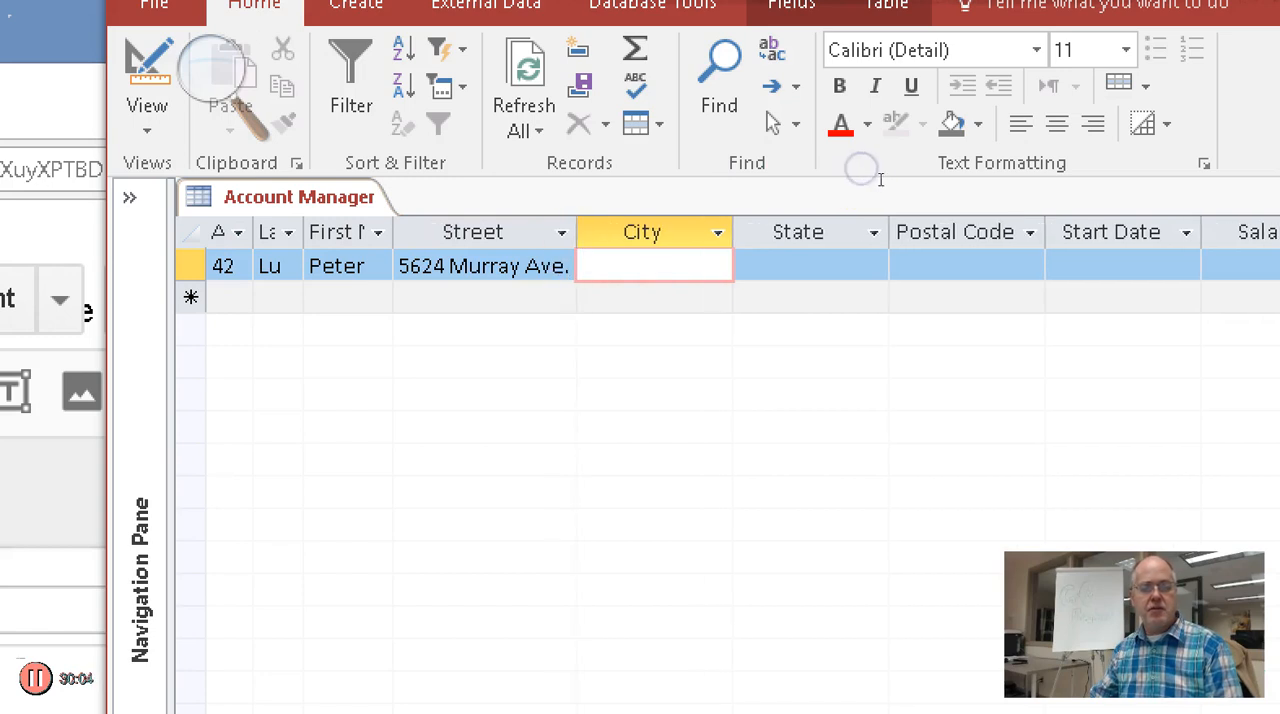
Enter the account manager's city and state in the record and narrow the City and State columns to fit
type("Davidson")
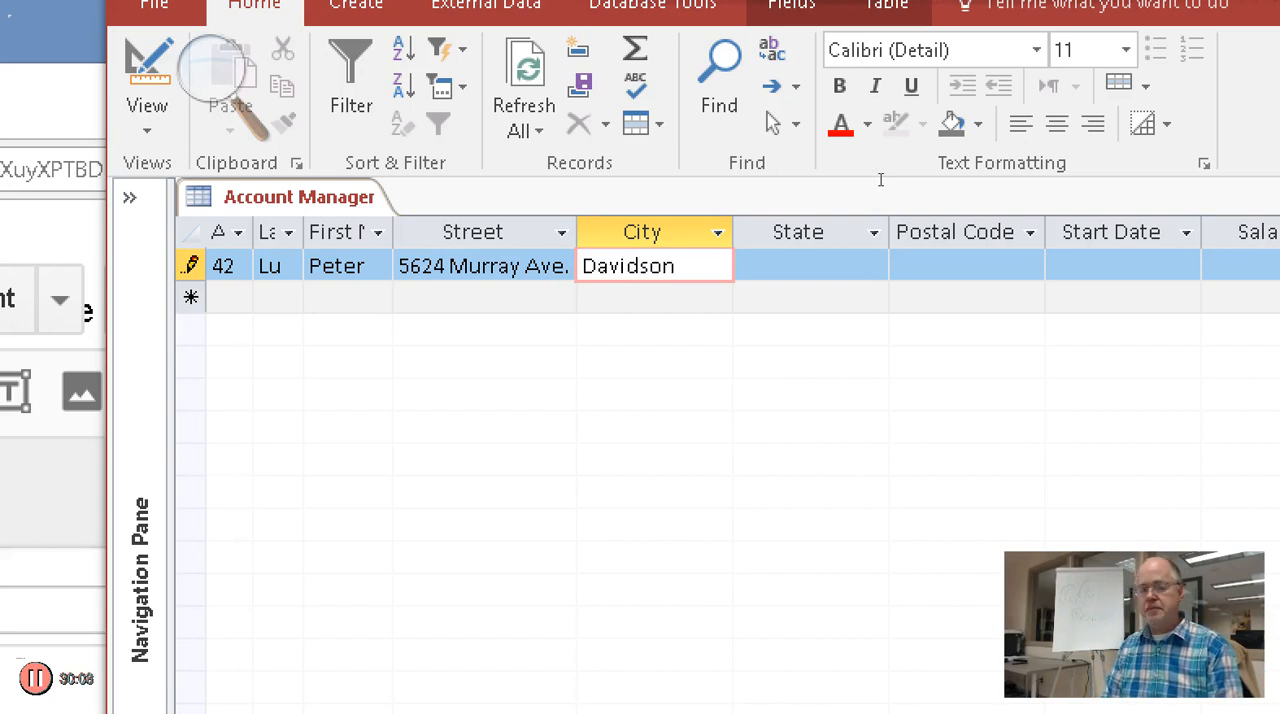
key("Tab")
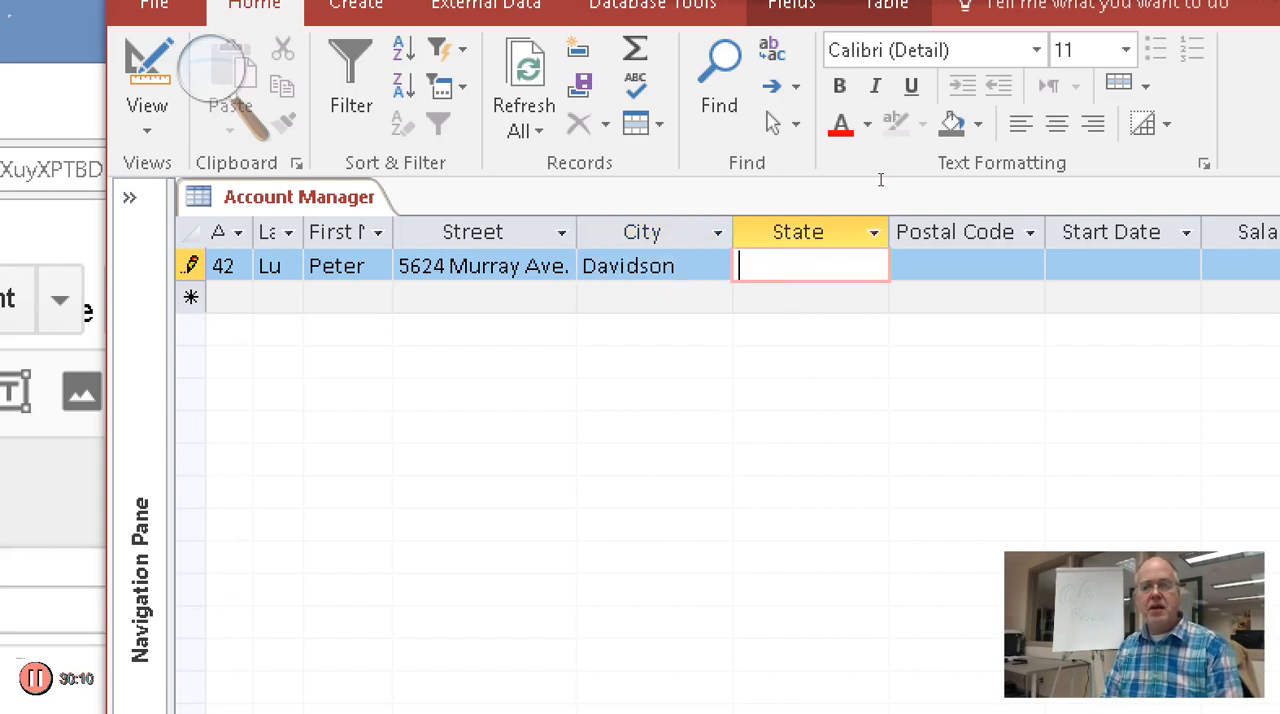
type("IN")
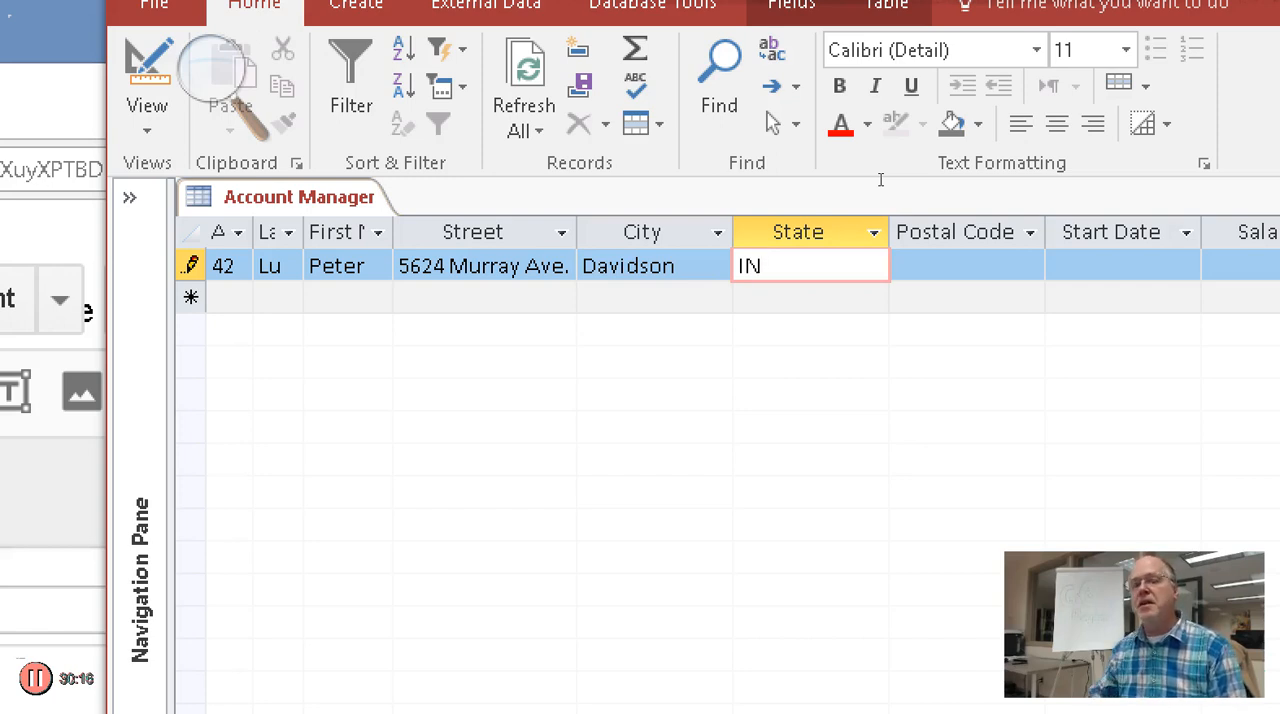
left_click_drag(732, 232, 690, 232)
left_click_drag(846, 232, 737, 232)
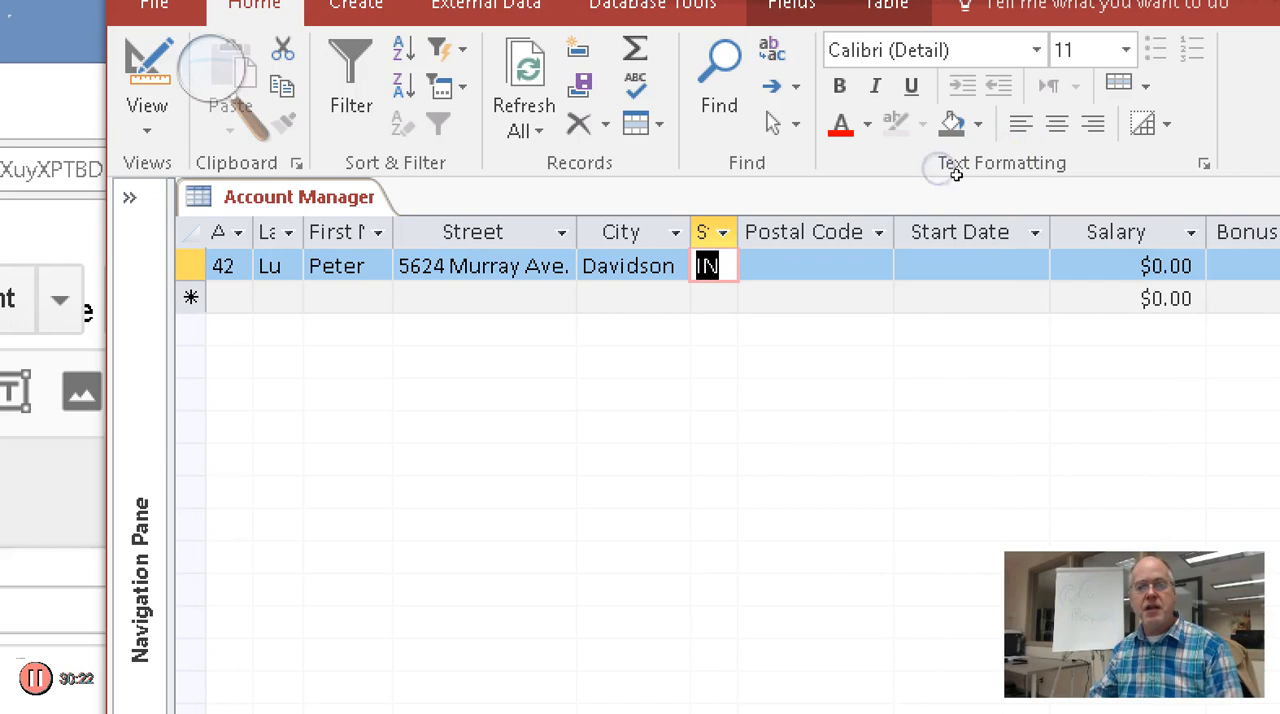
Enter the account manager's postal code in the Postal Code field
key("Tab")
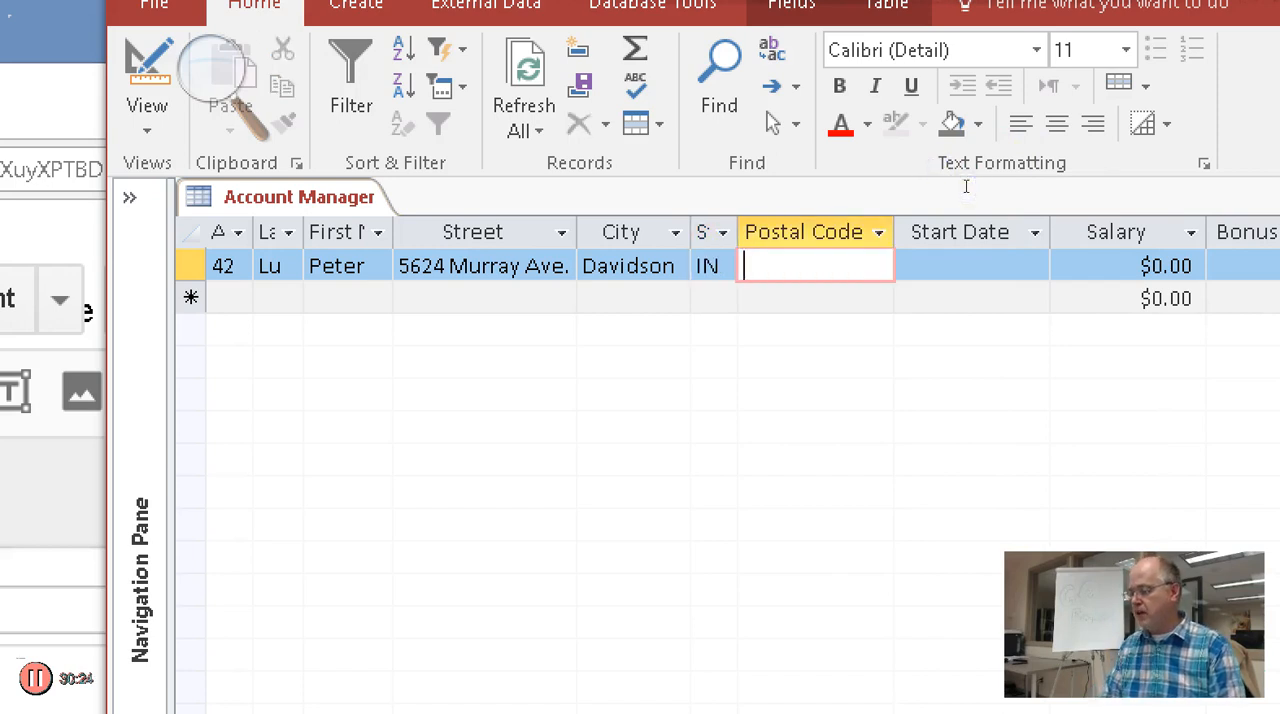
type("46007")
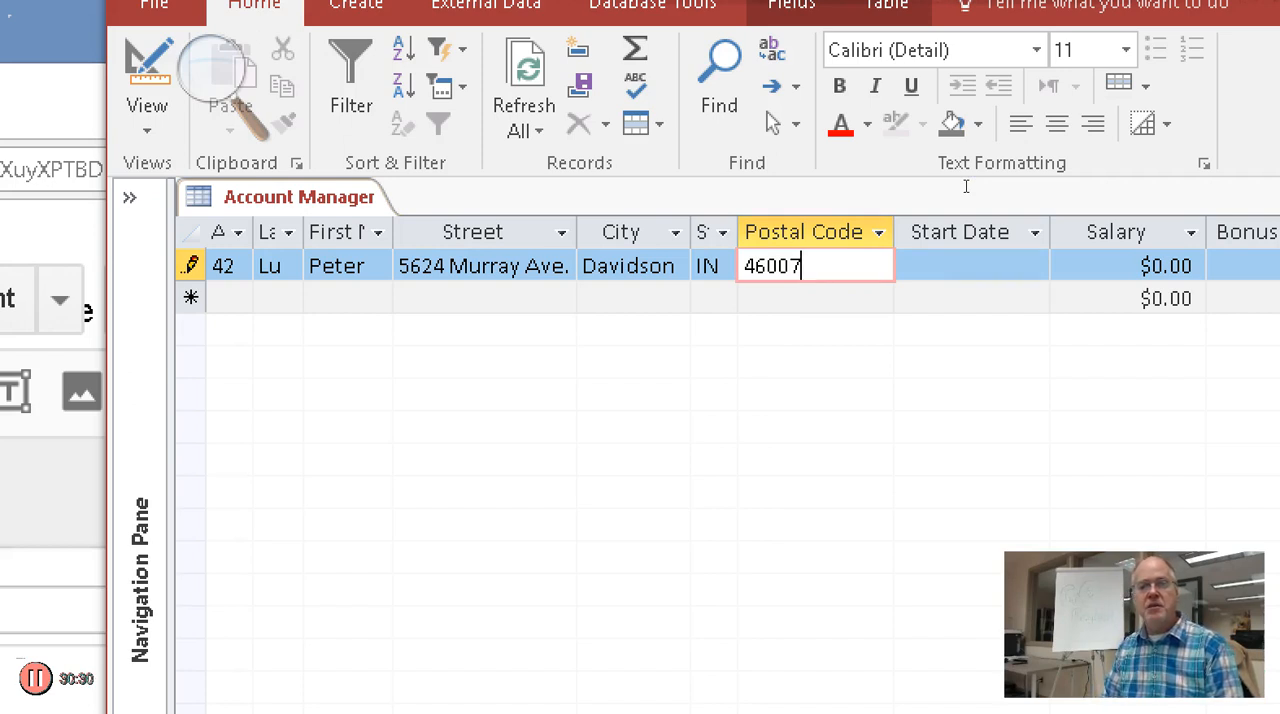
Try the letters "sa" in place of the postal code's last two digits and restore the digits
key("BackSpace")
key("BackSpace")
type("sa")
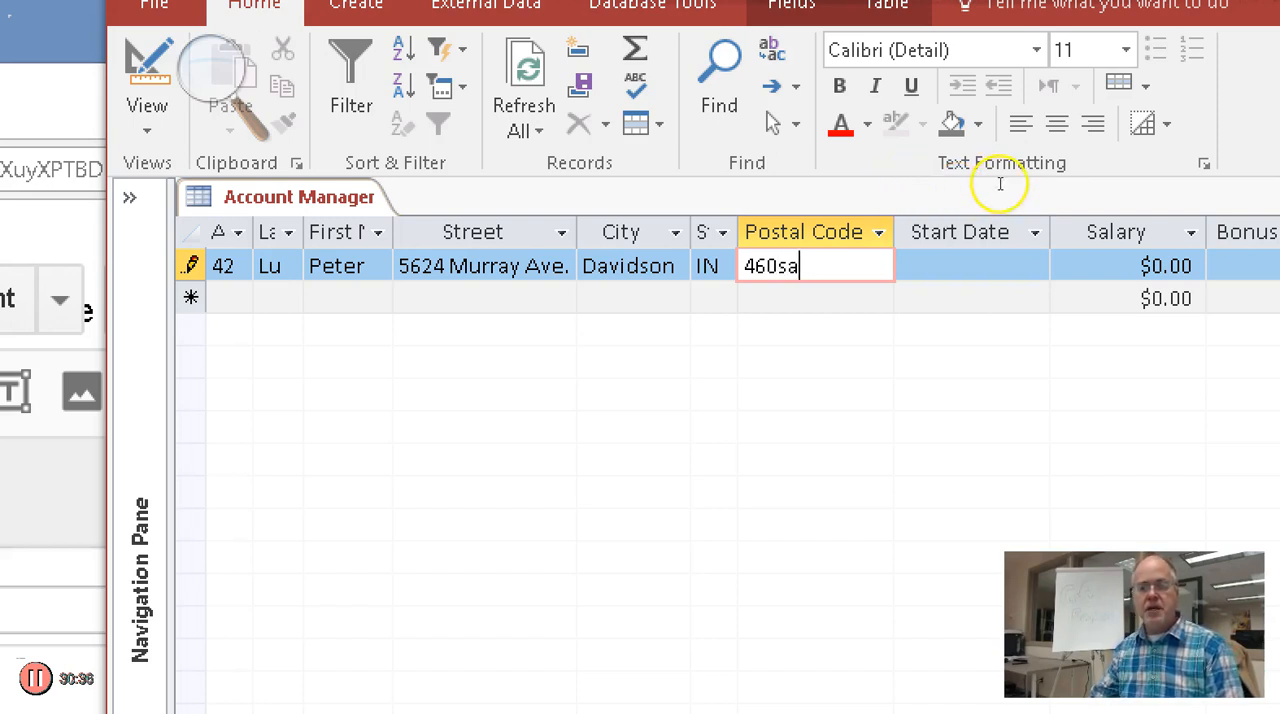
key("BackSpace")
key("BackSpace")
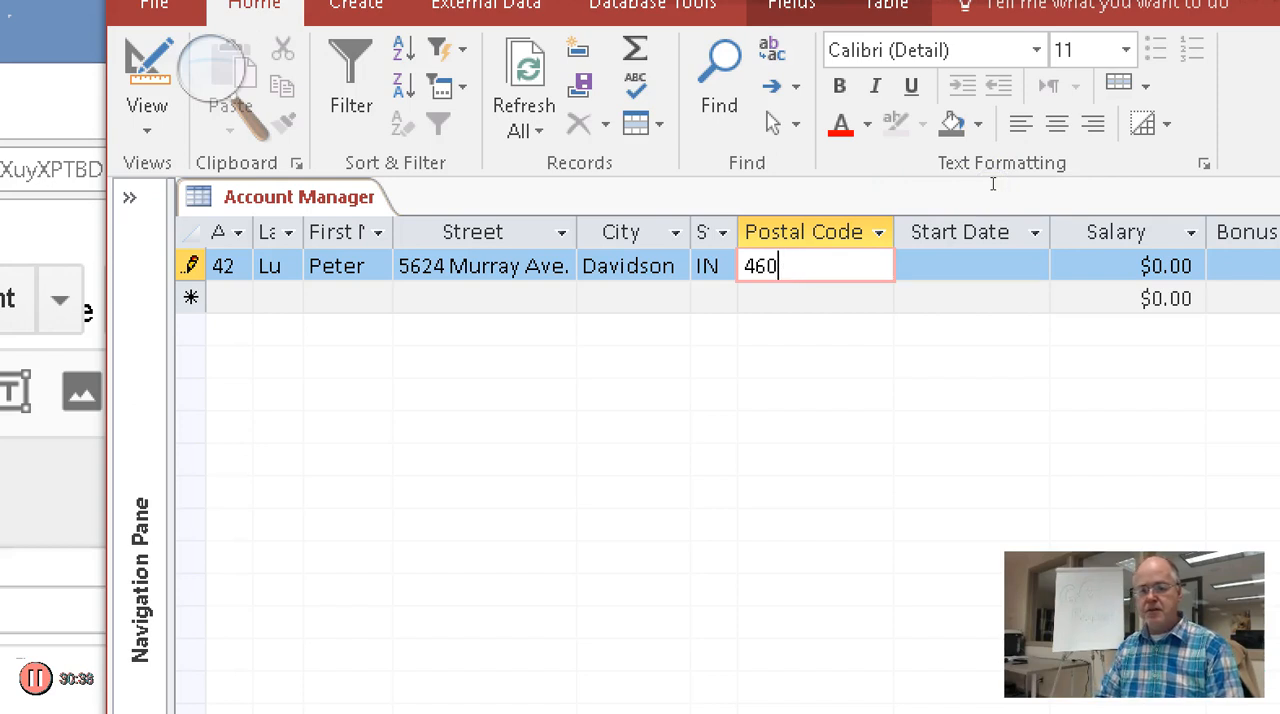
type("07")
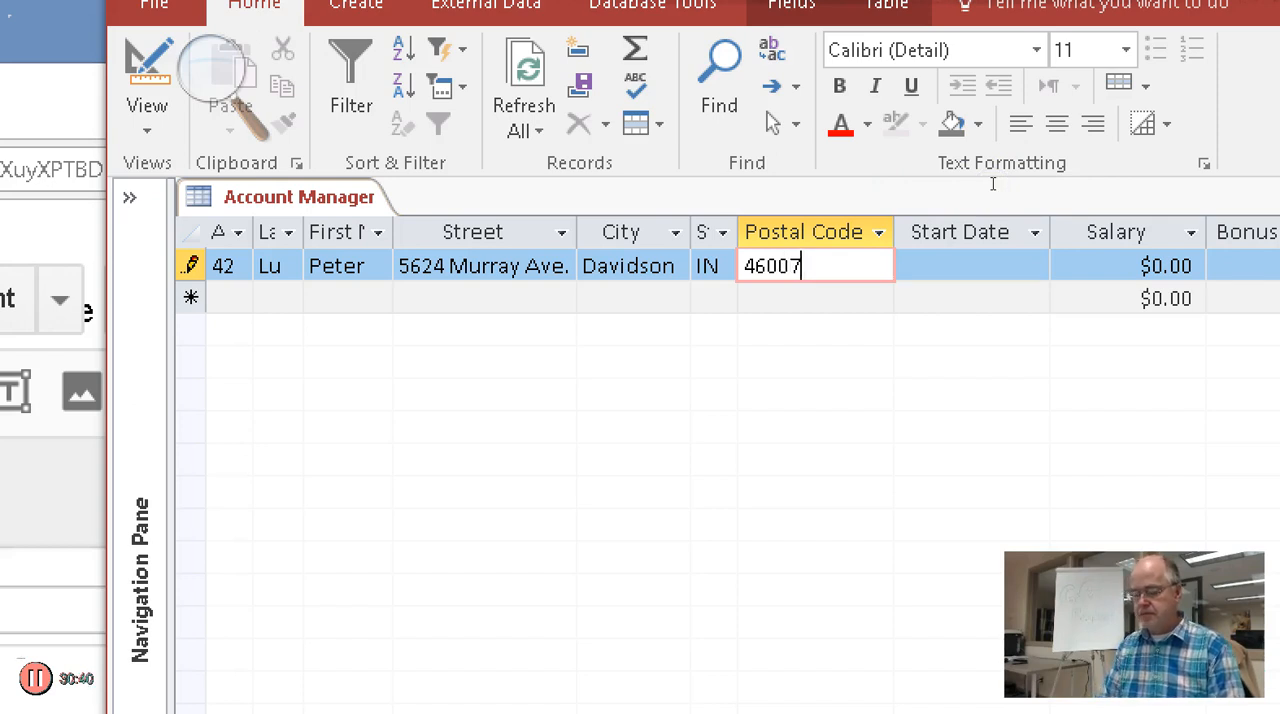
Narrow the Postal Code column to fit its contents
left_click_drag(1019, 164, 976, 170)
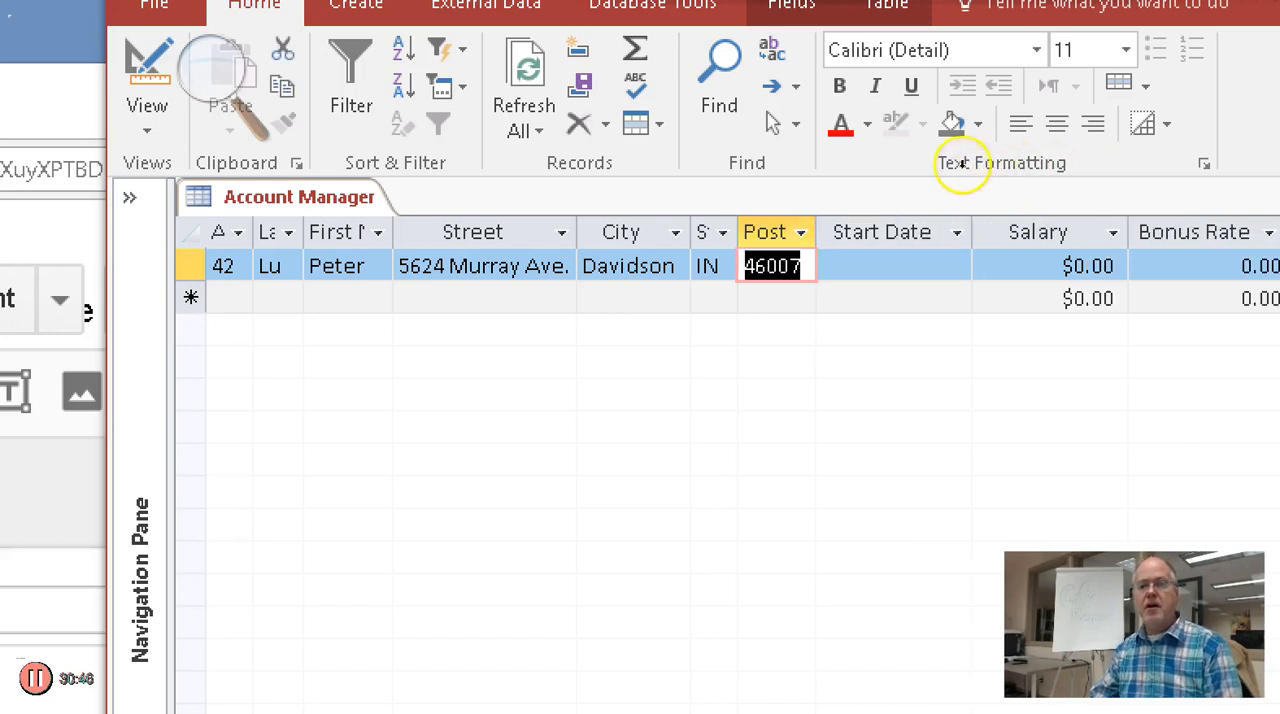
Compare the data type and field size properties of the Postal Code, State and Start Date fields
key("Down")
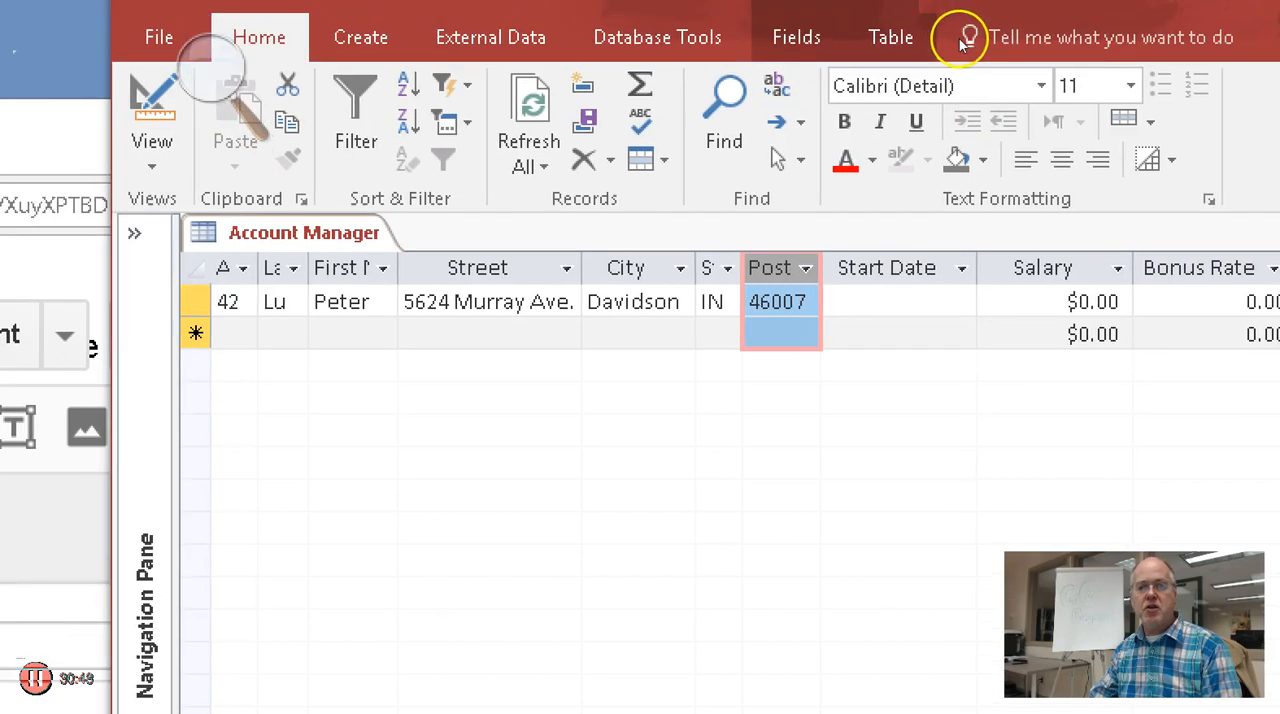
left_click(796, 37)
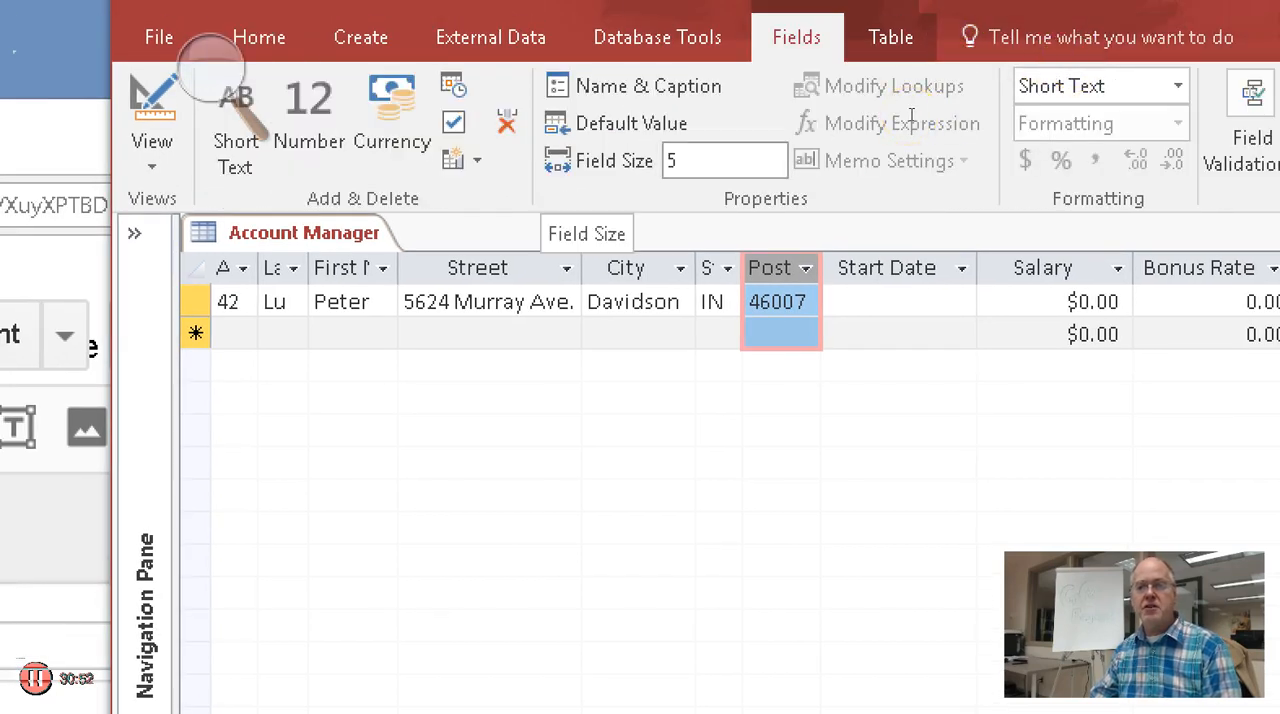
left_click(708, 268)
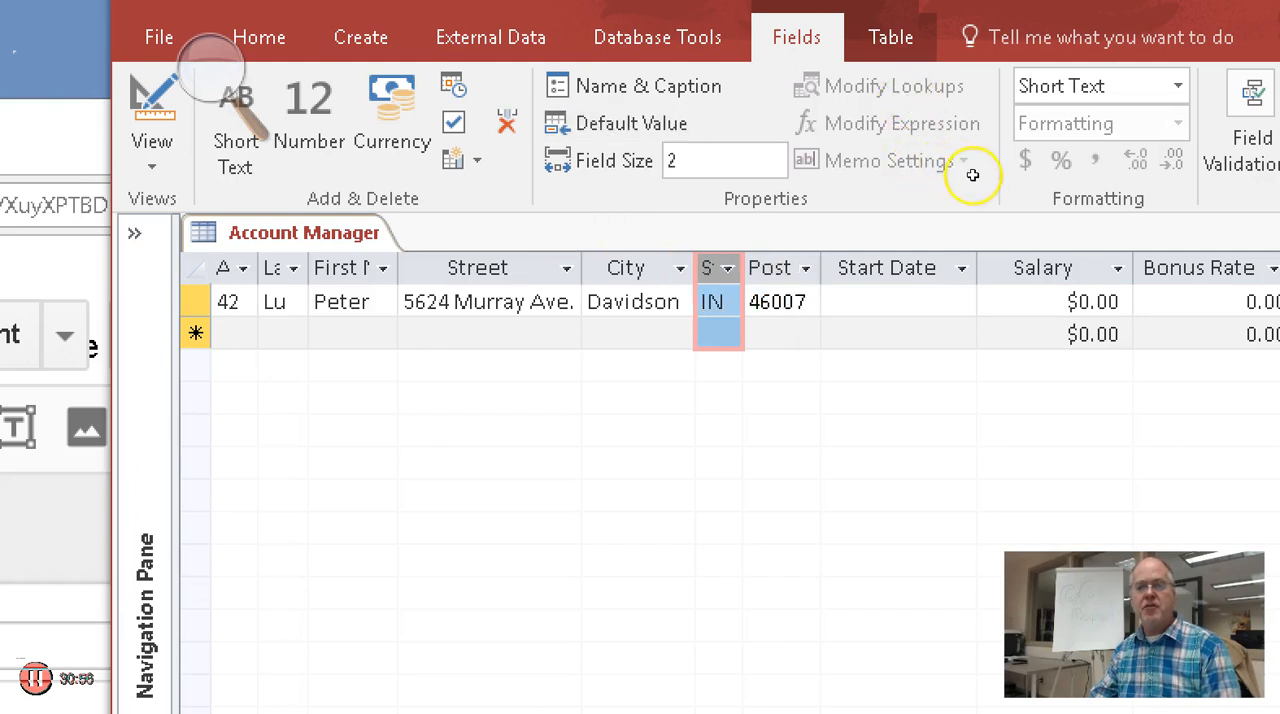
left_click(832, 301)
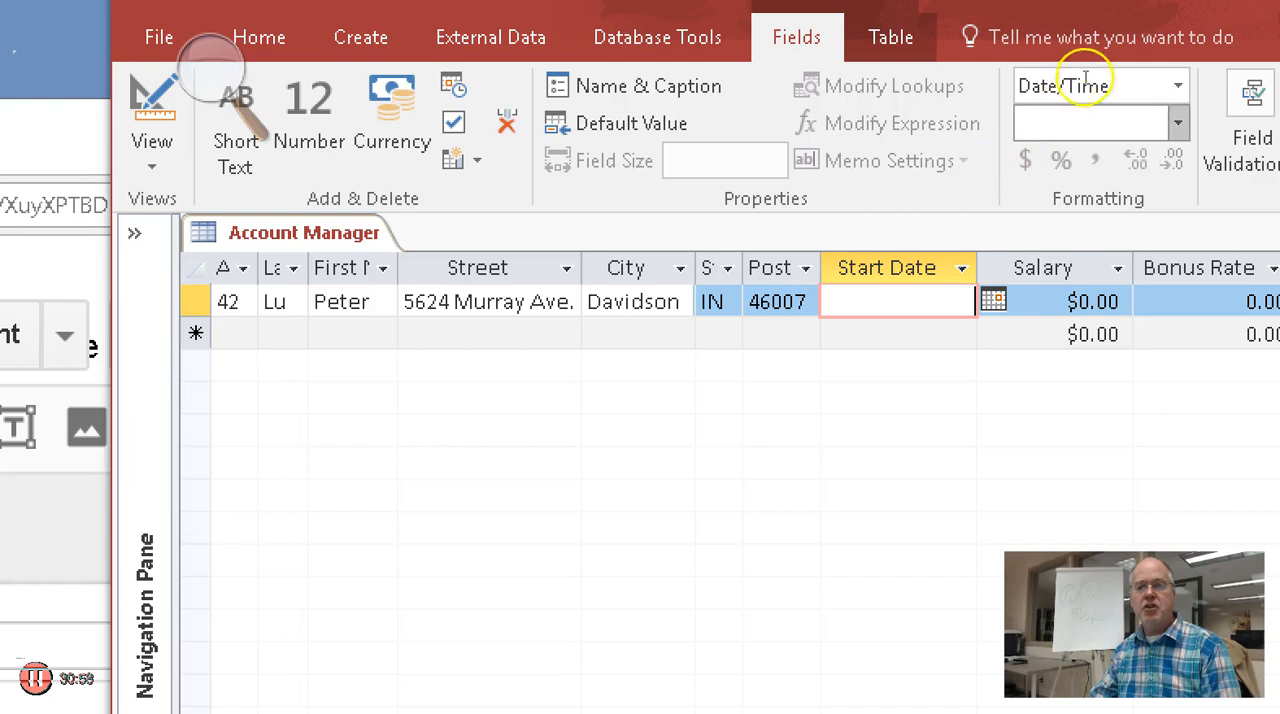
left_click(885, 268)
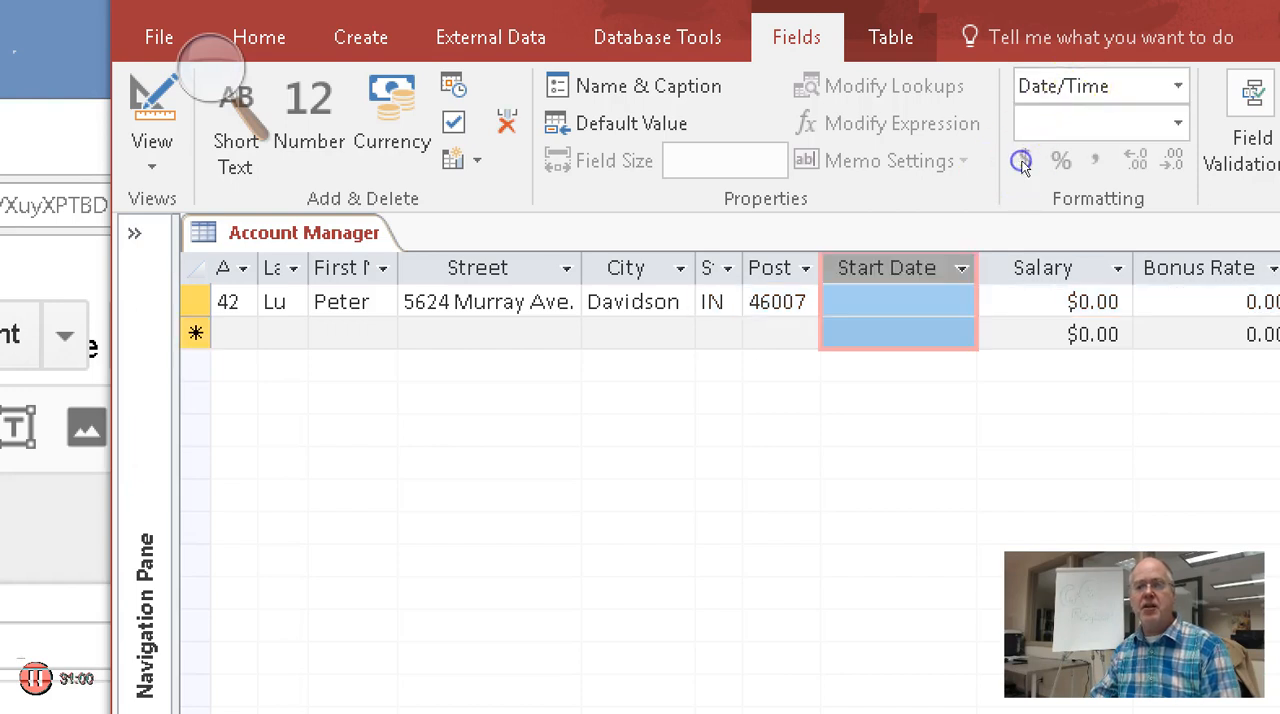
left_click(775, 268)
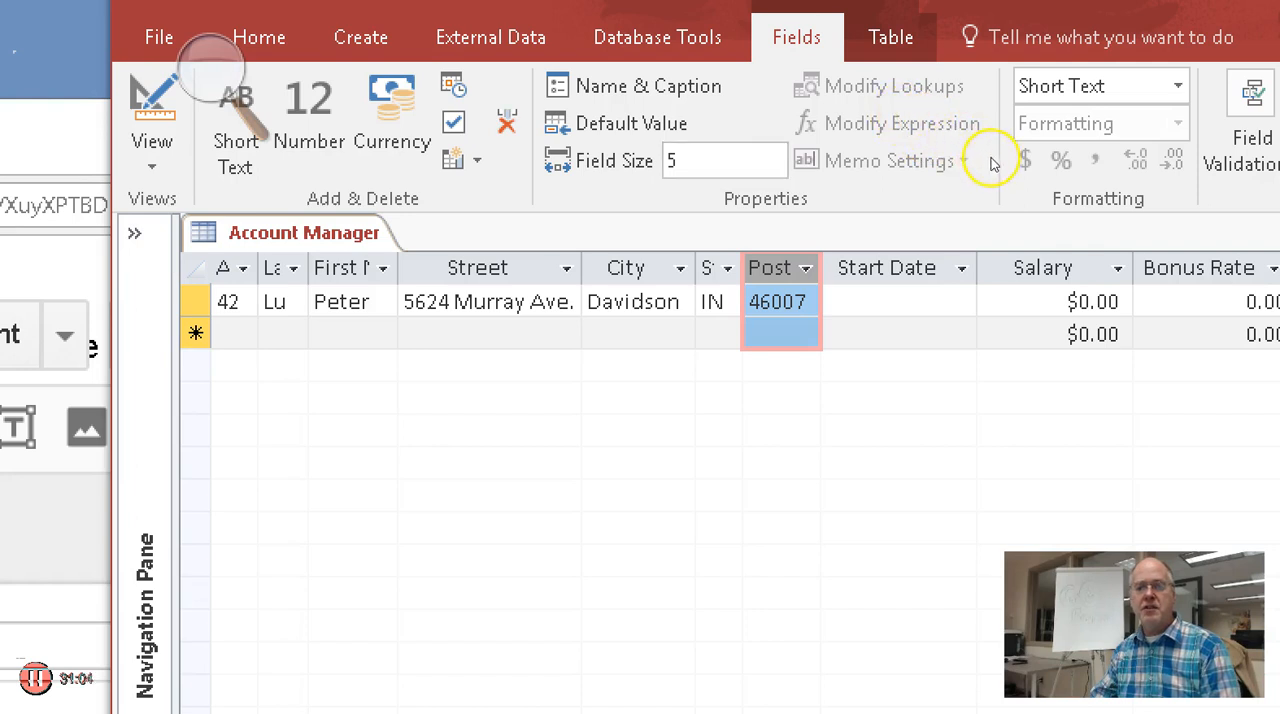
left_click(707, 268)
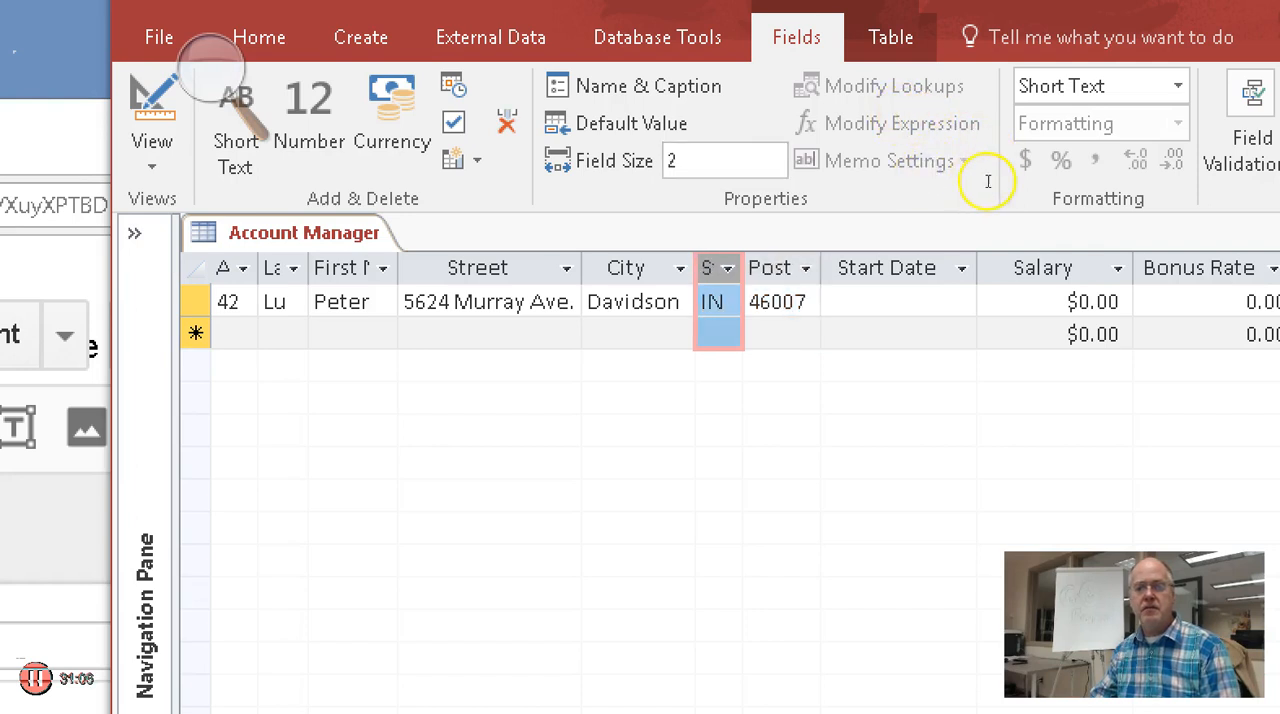
left_click(868, 302)
left_click(772, 302)
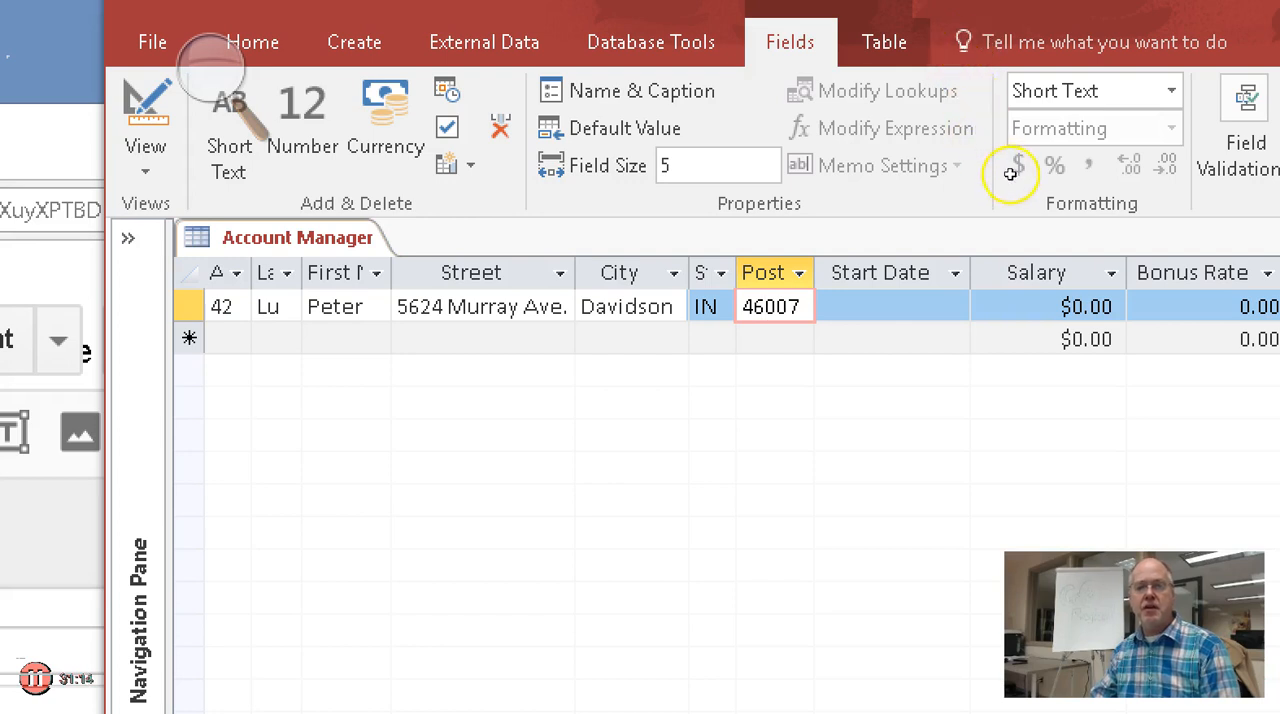
Enter 8/3/2015 as the record's Start Date and narrow the Start Date column to fit
key("Tab")
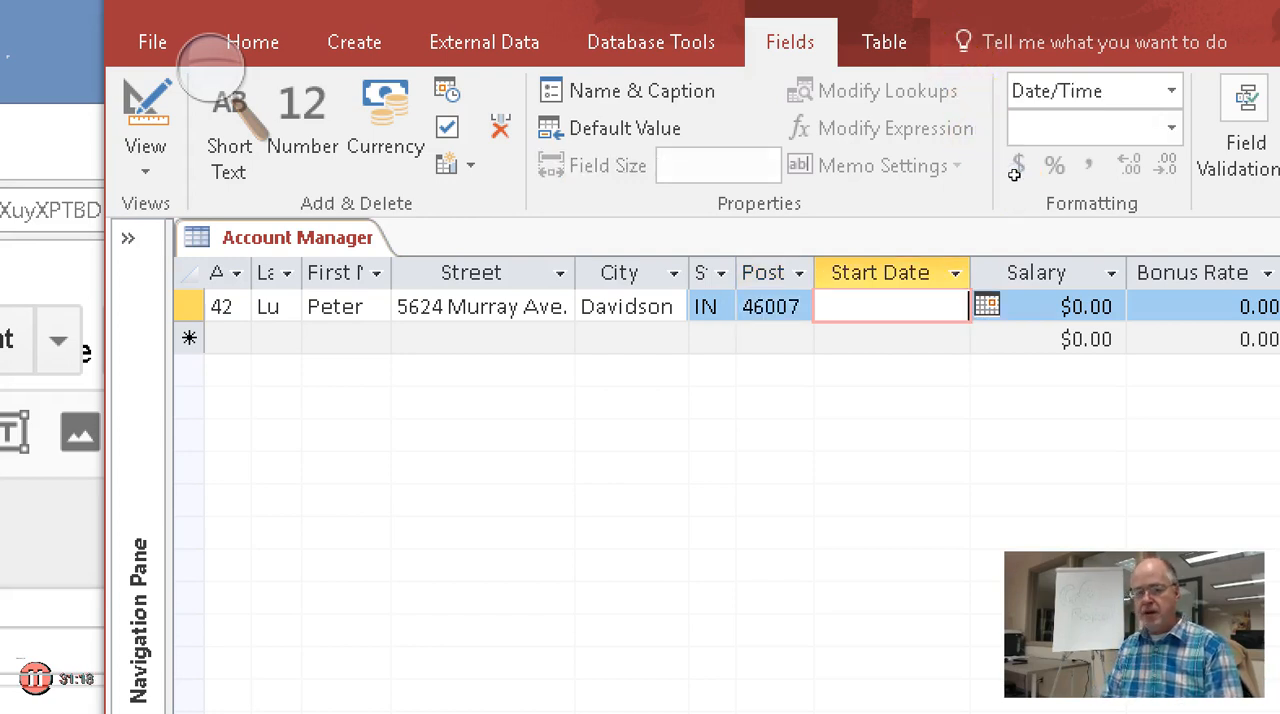
type("8/3")
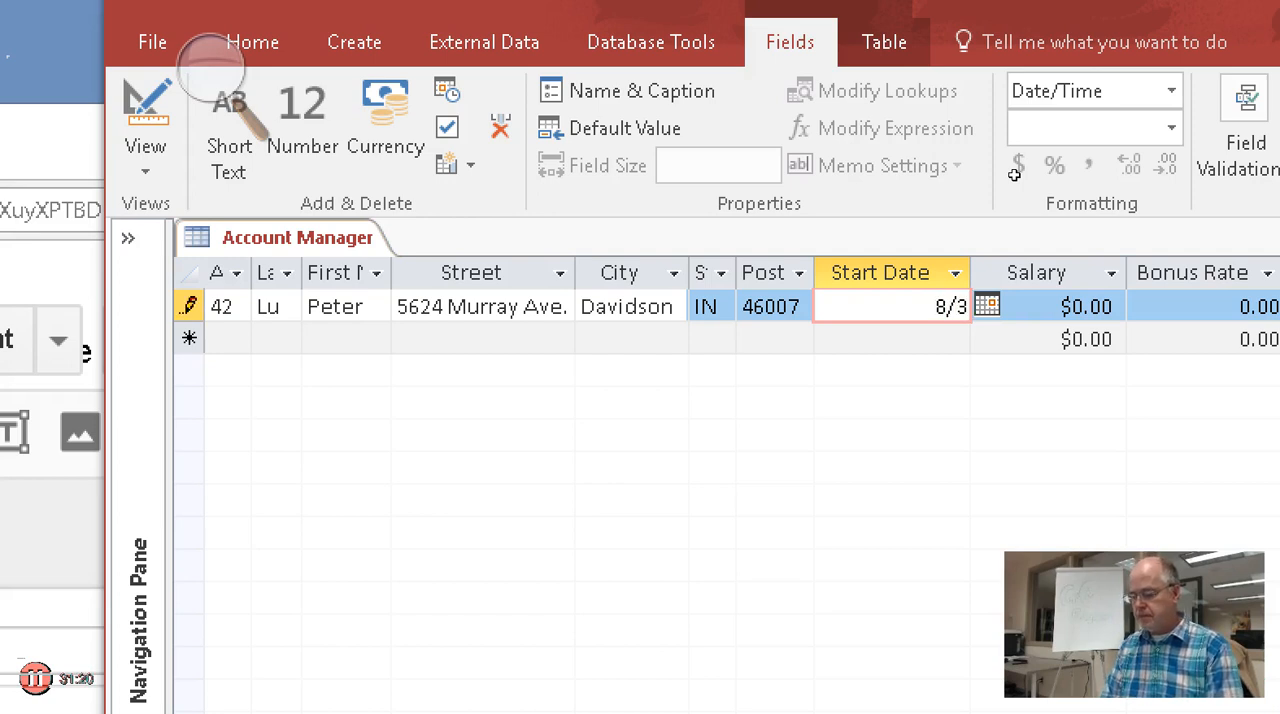
type("/201")
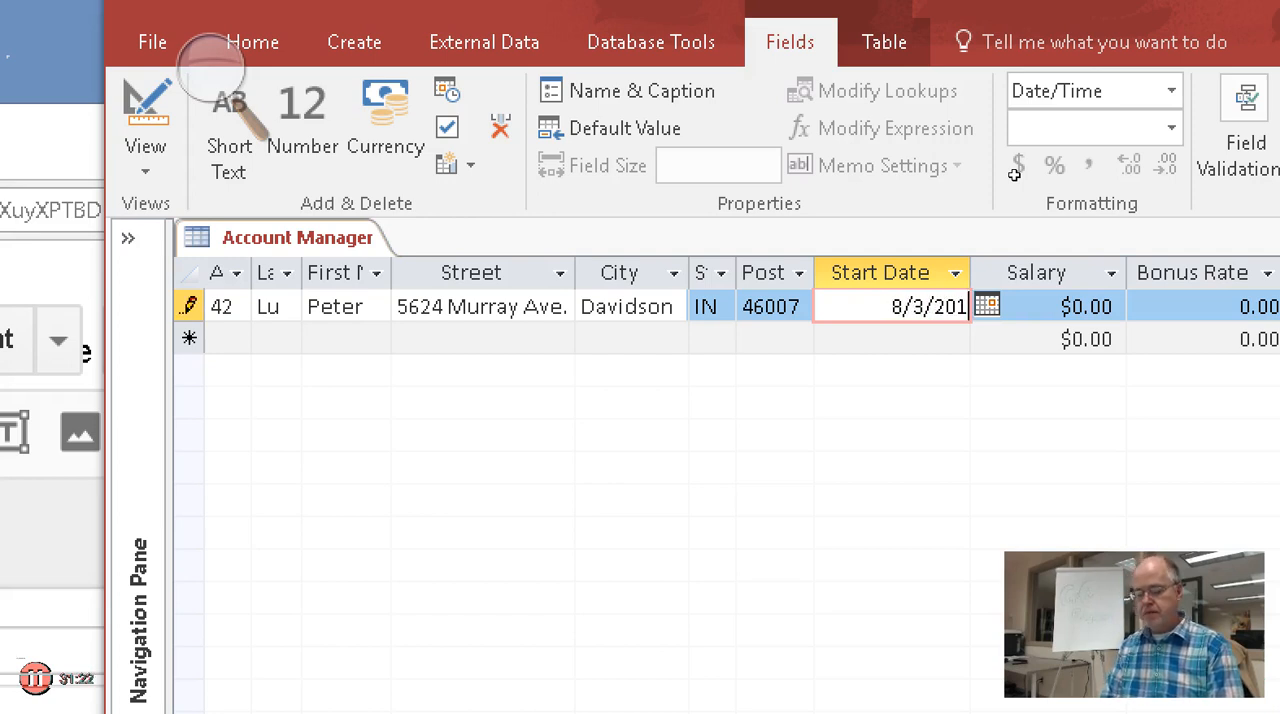
type("5")
key("Tab")
left_click(1053, 164)
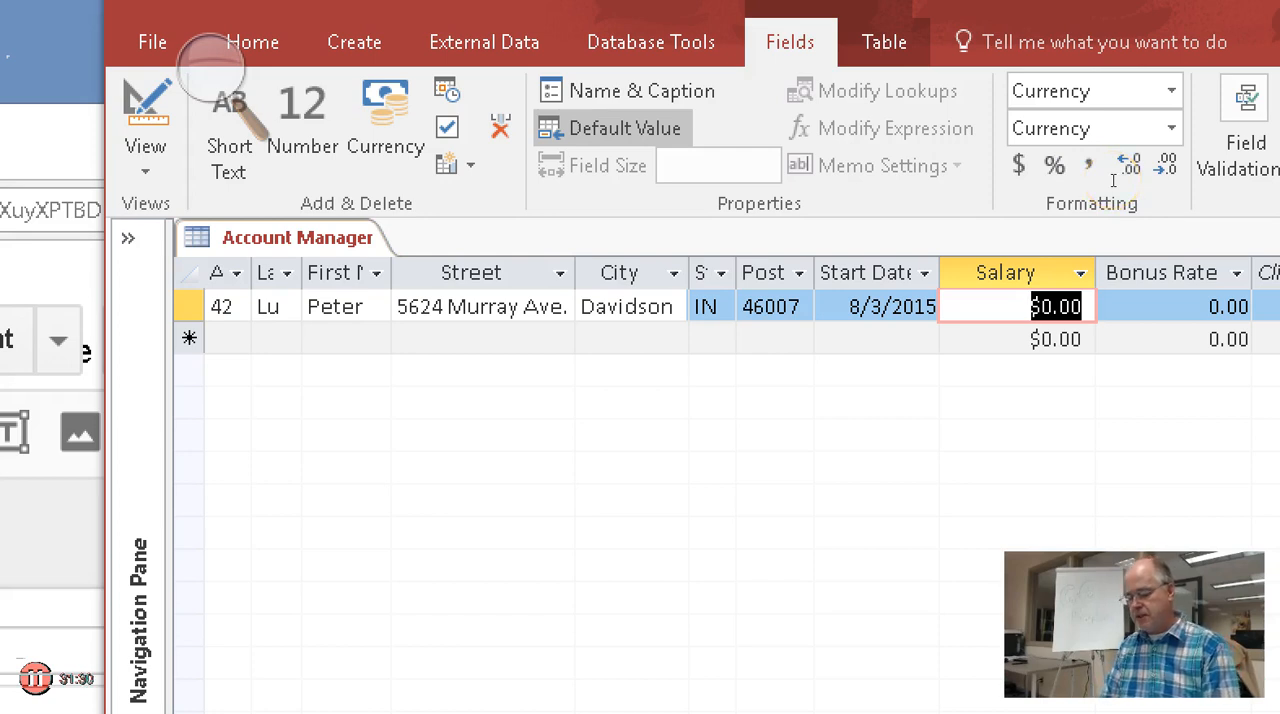
Enter 36750 as the record's Salary and check its currency format against the new record row
type("36750")
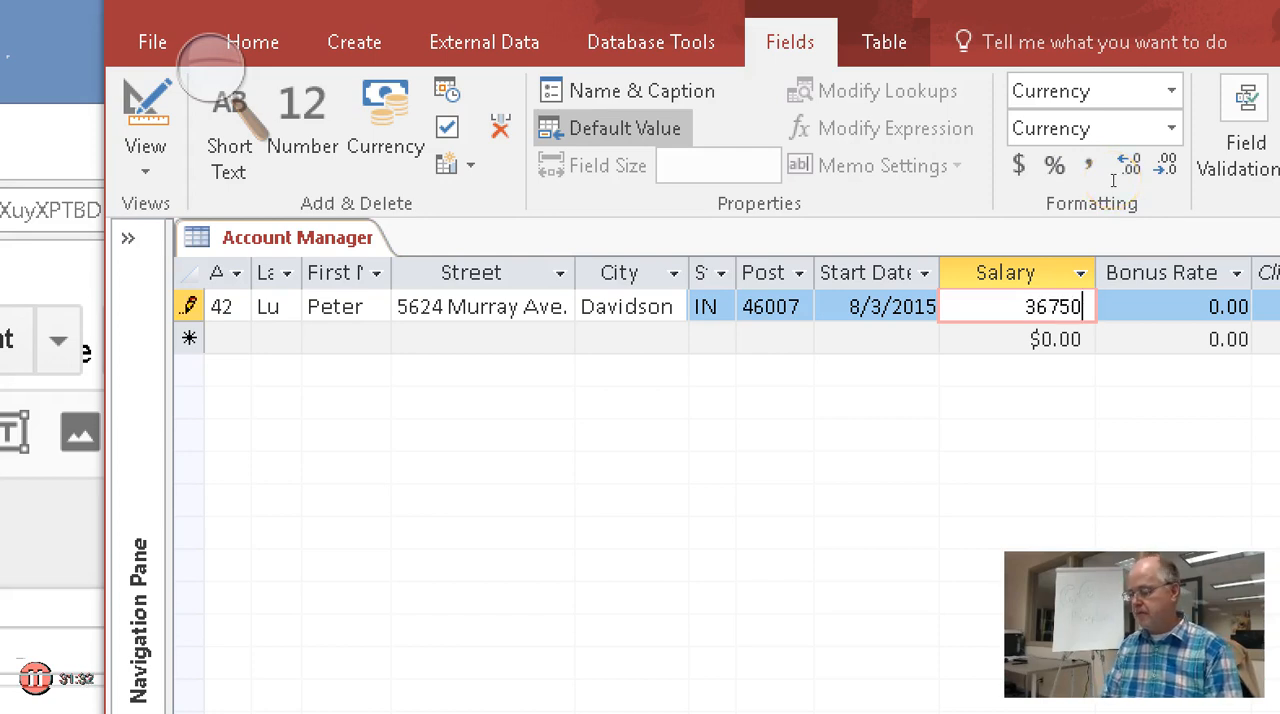
key("Tab")
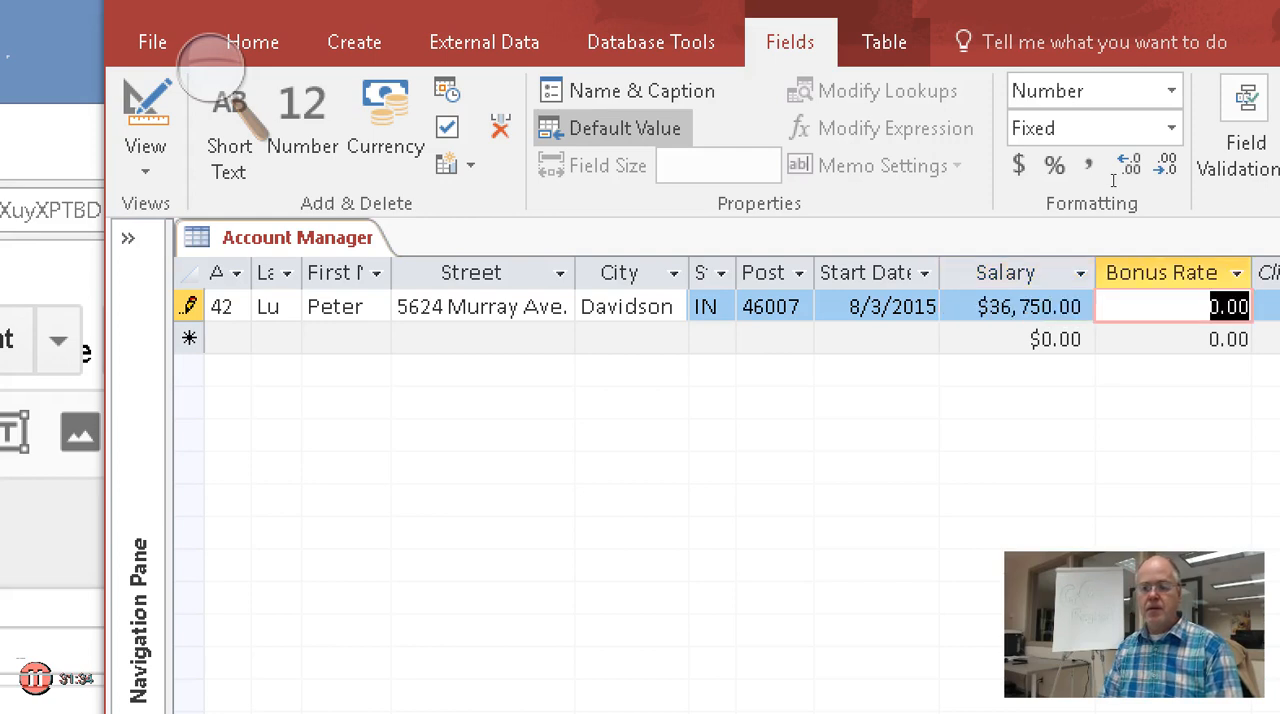
left_click(1031, 339)
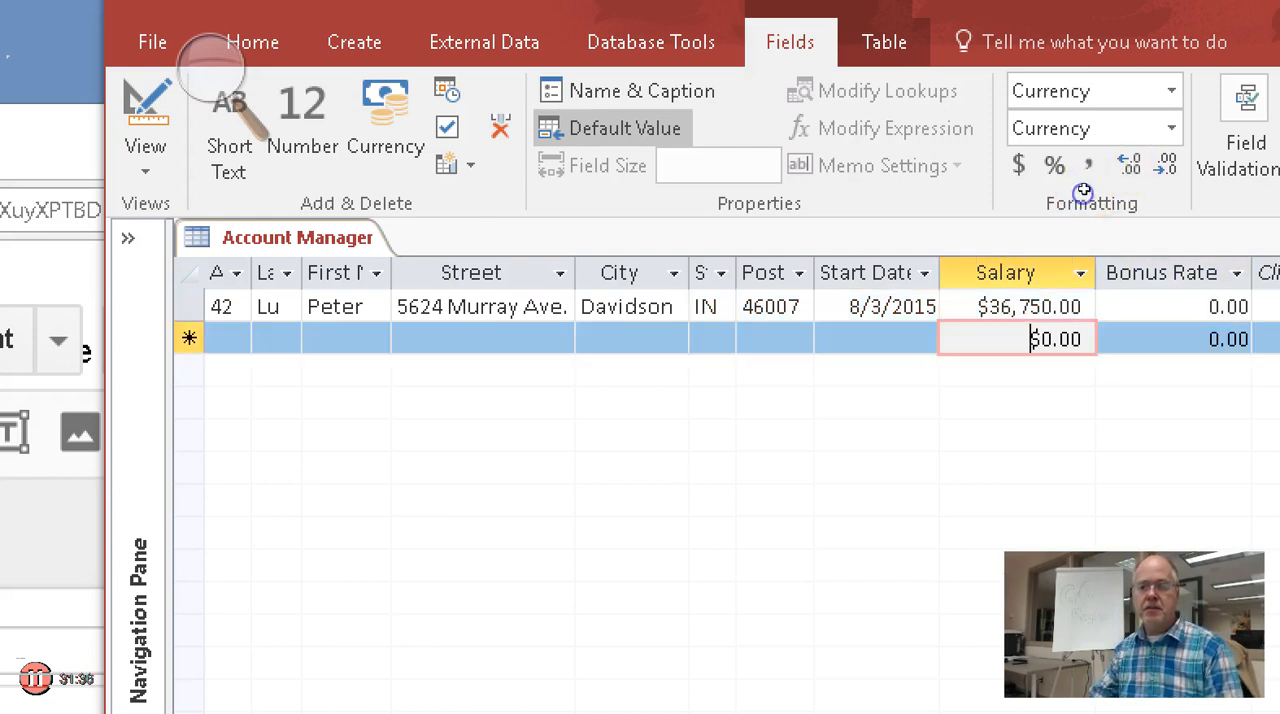
left_click(1031, 307)
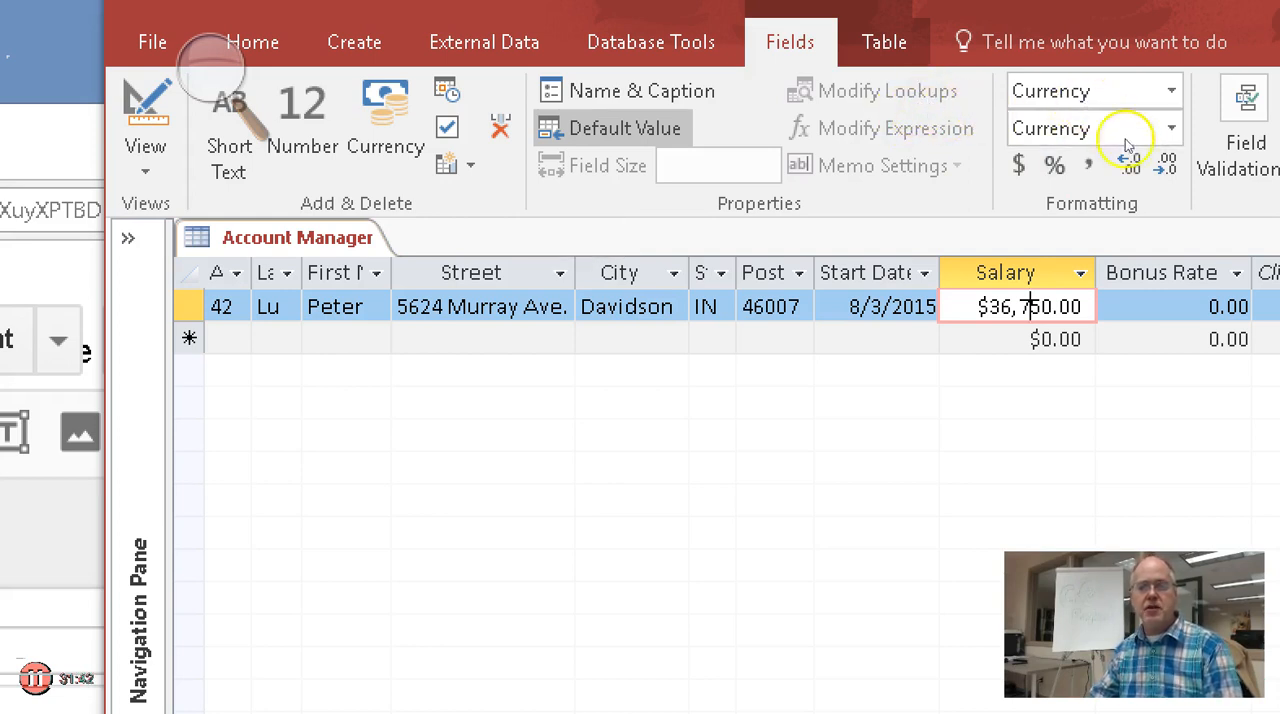
Set the record's Bonus Rate to 0.09 and move on to the first field of the new record
left_click(1157, 307)
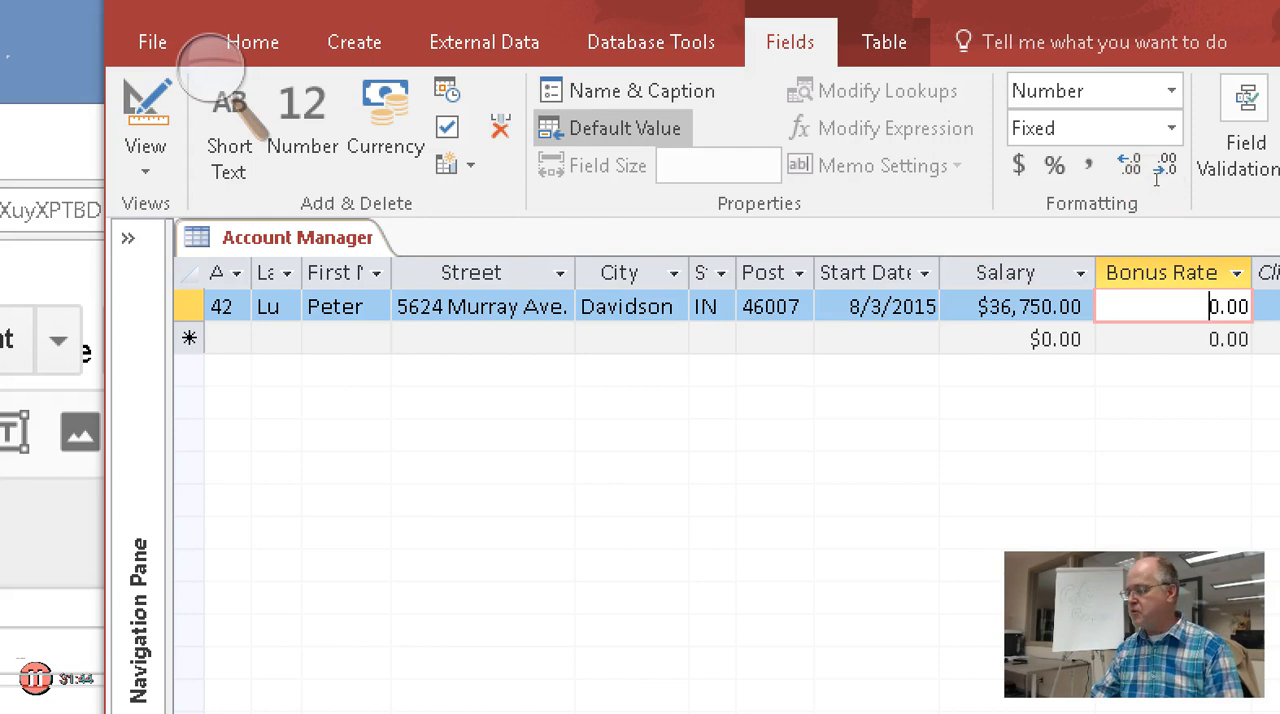
type("0.")
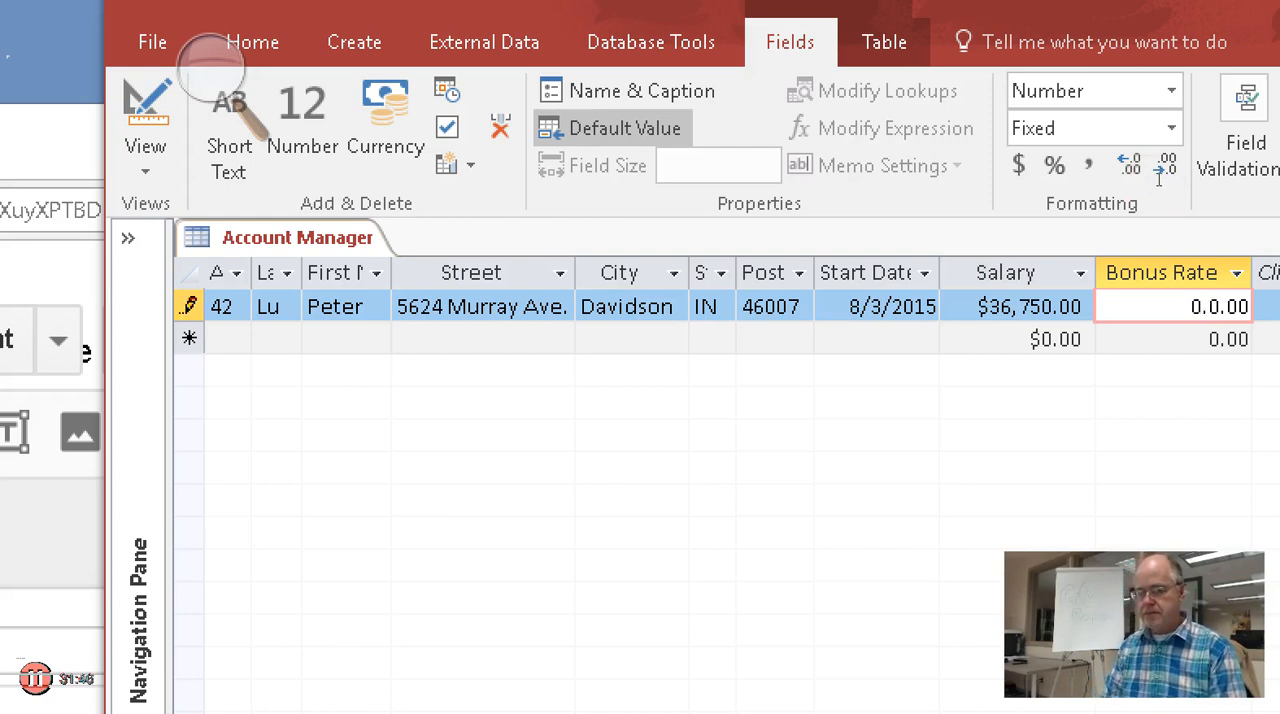
type("09")
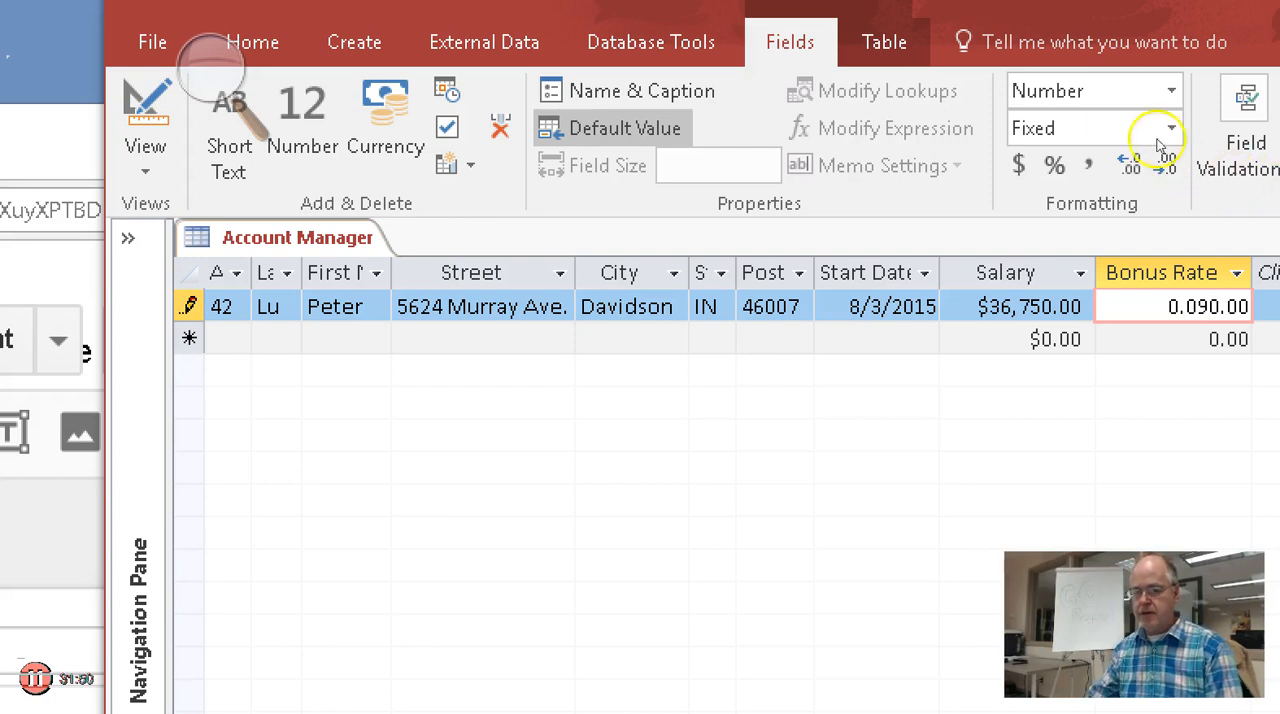
key("shift+Right")
key("shift+Right")
key("shift+Right")
key("shift+Right")
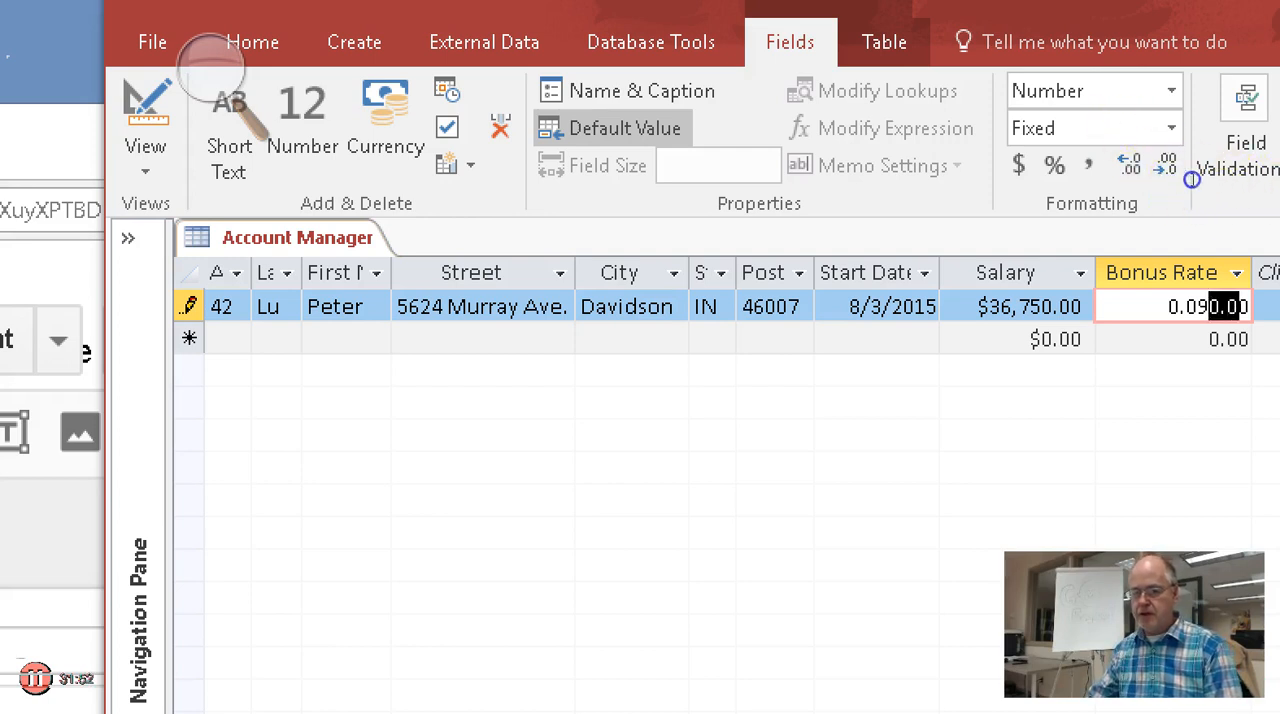
key("Delete")
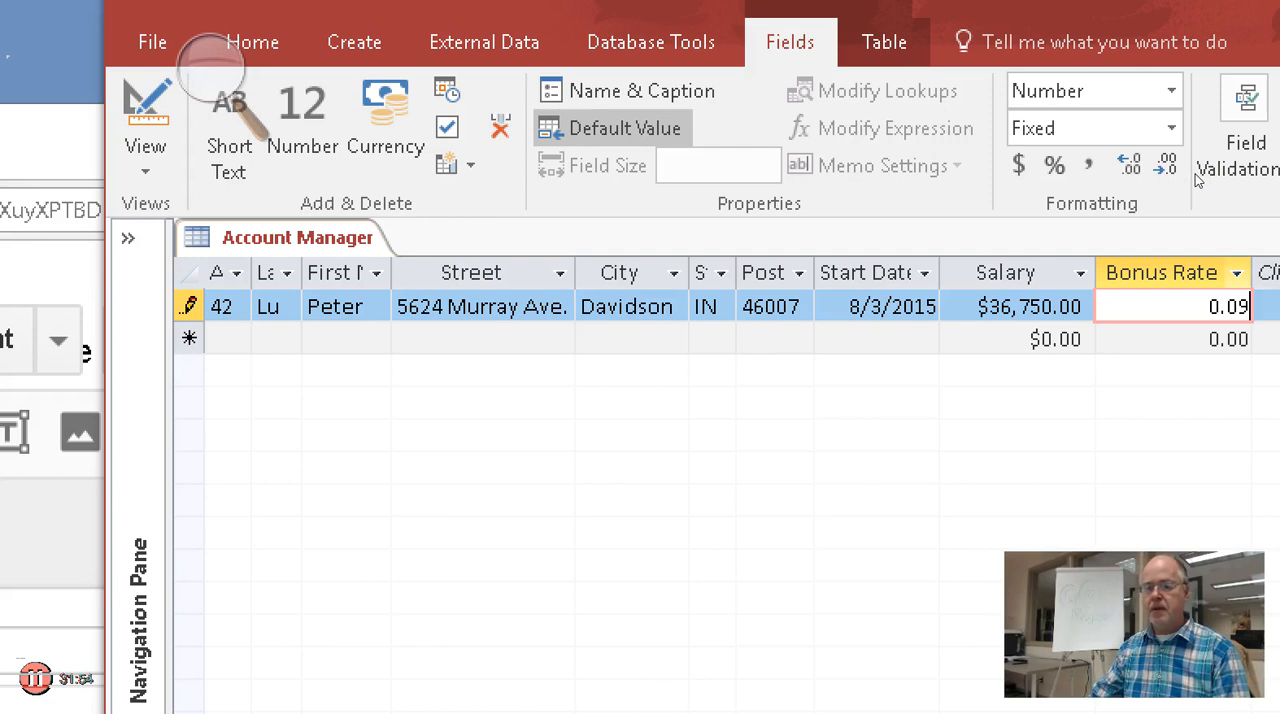
key("Down")
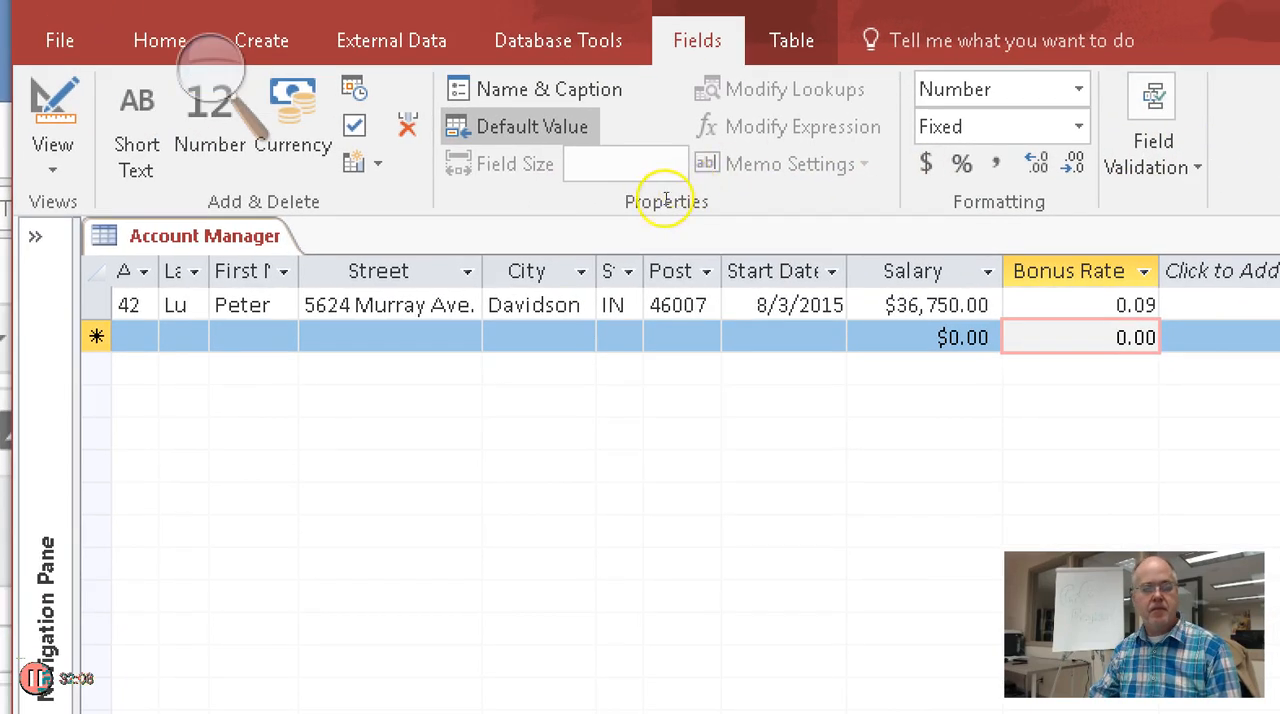
key("Home")
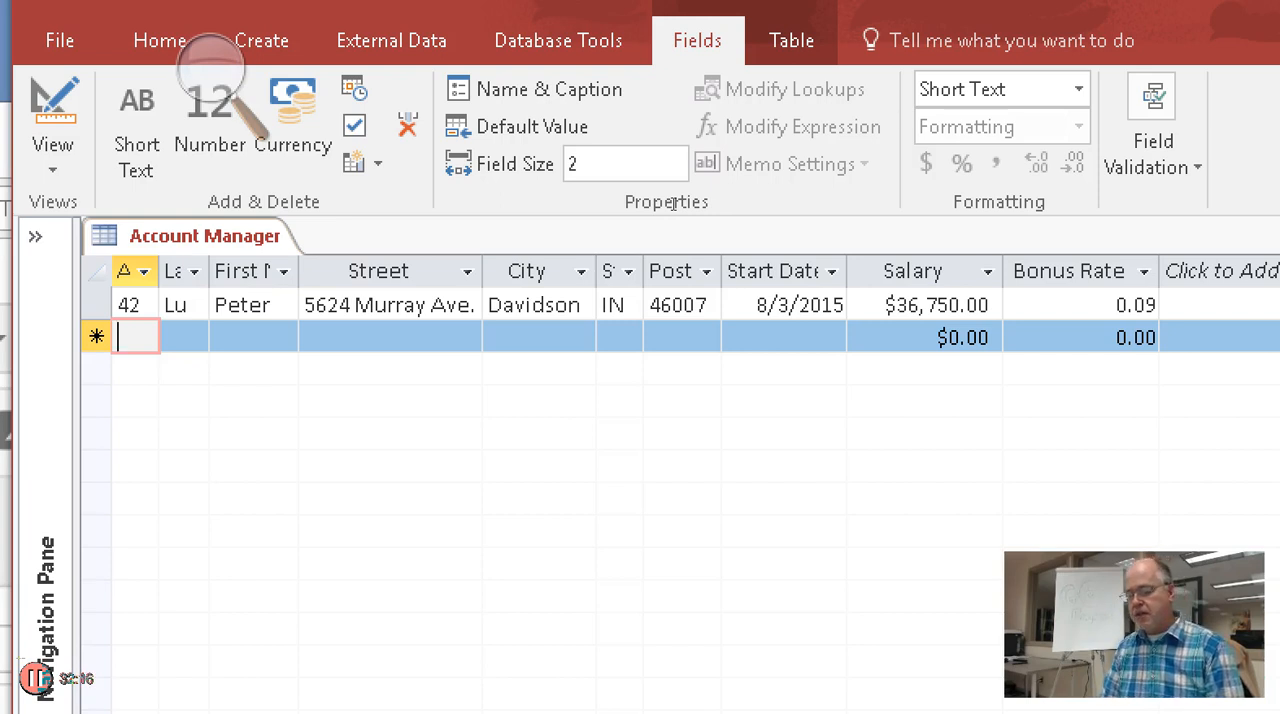
Enter the second record's account manager number, last name and first name, widening the Last Name column to fit
type("31")
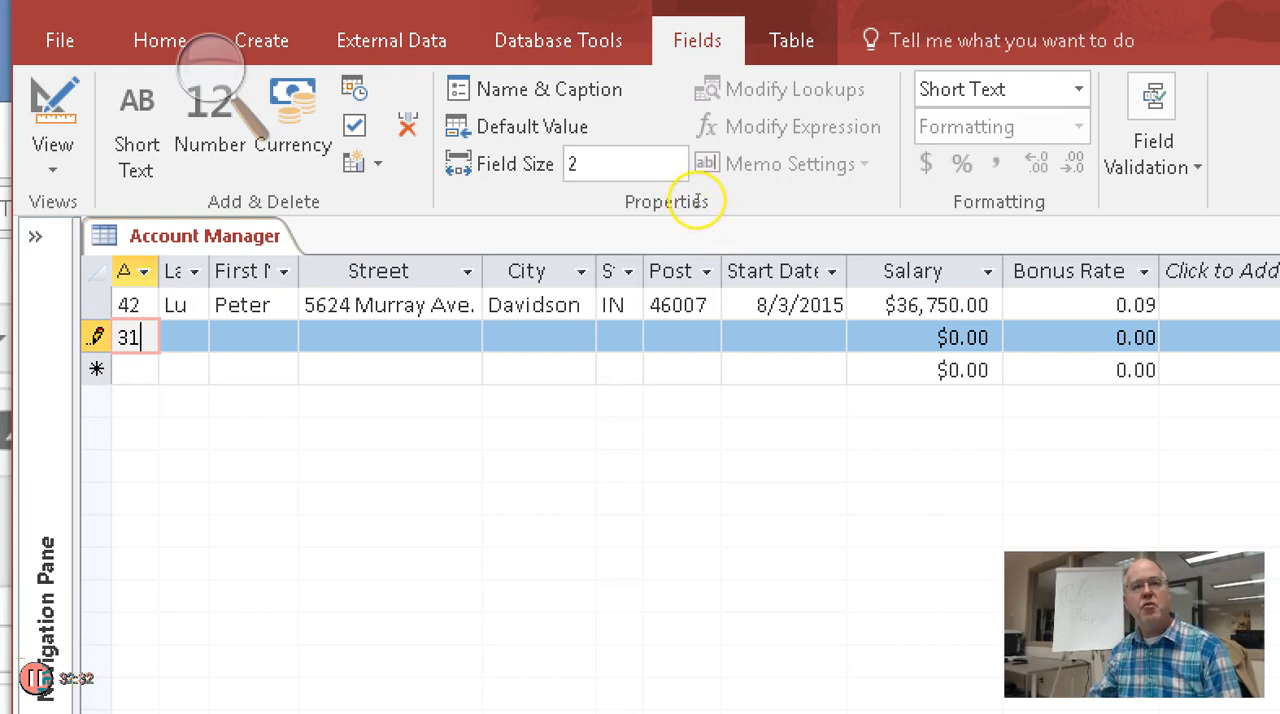
key("Tab")
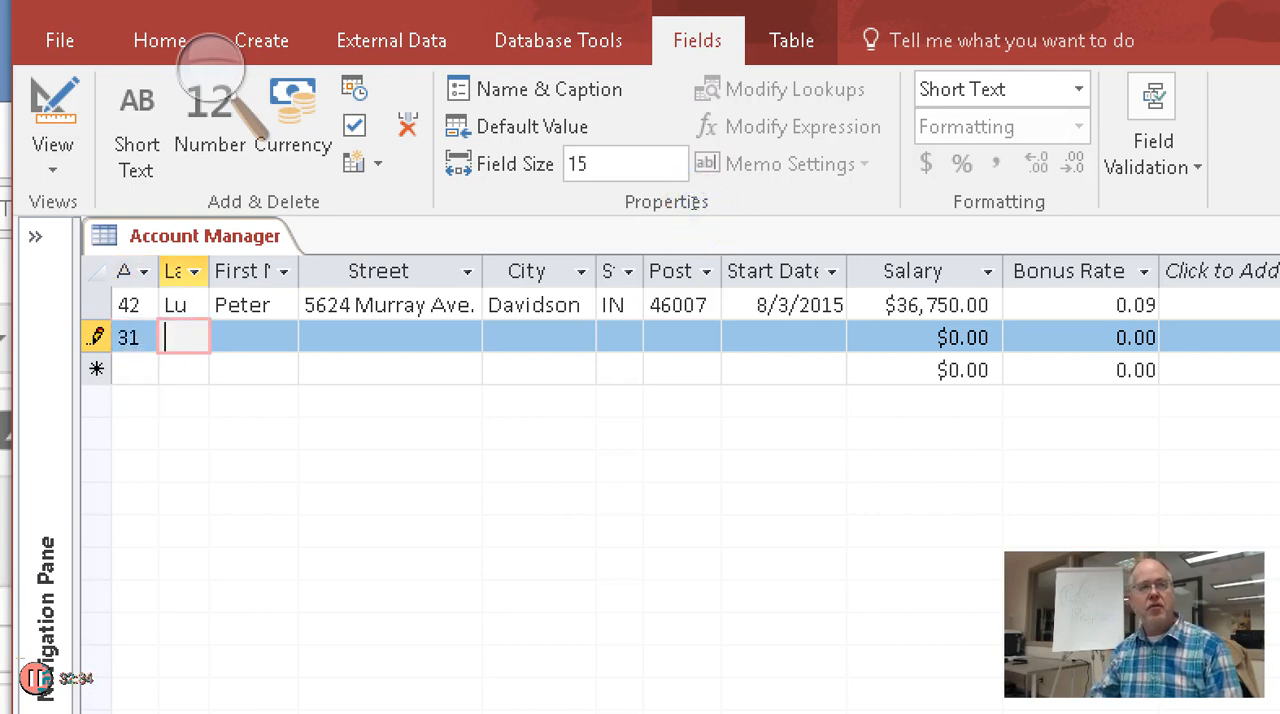
type("Rivera")
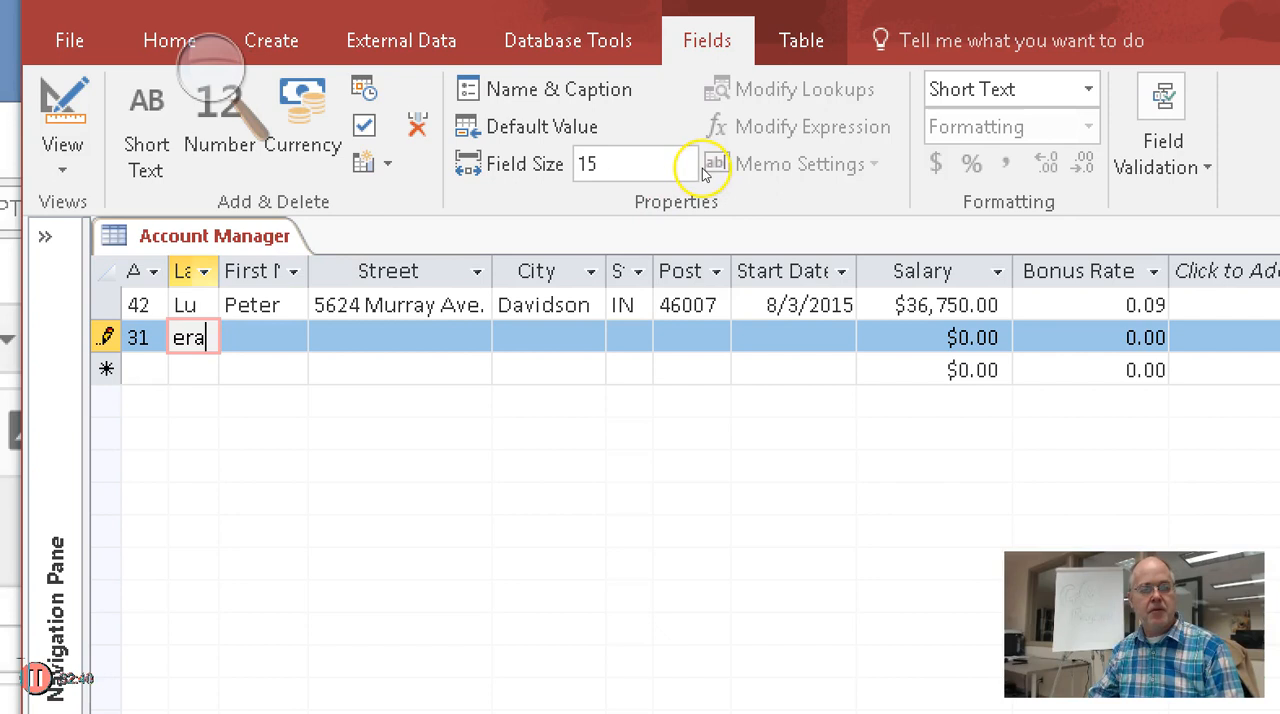
left_click_drag(219, 271, 248, 271)
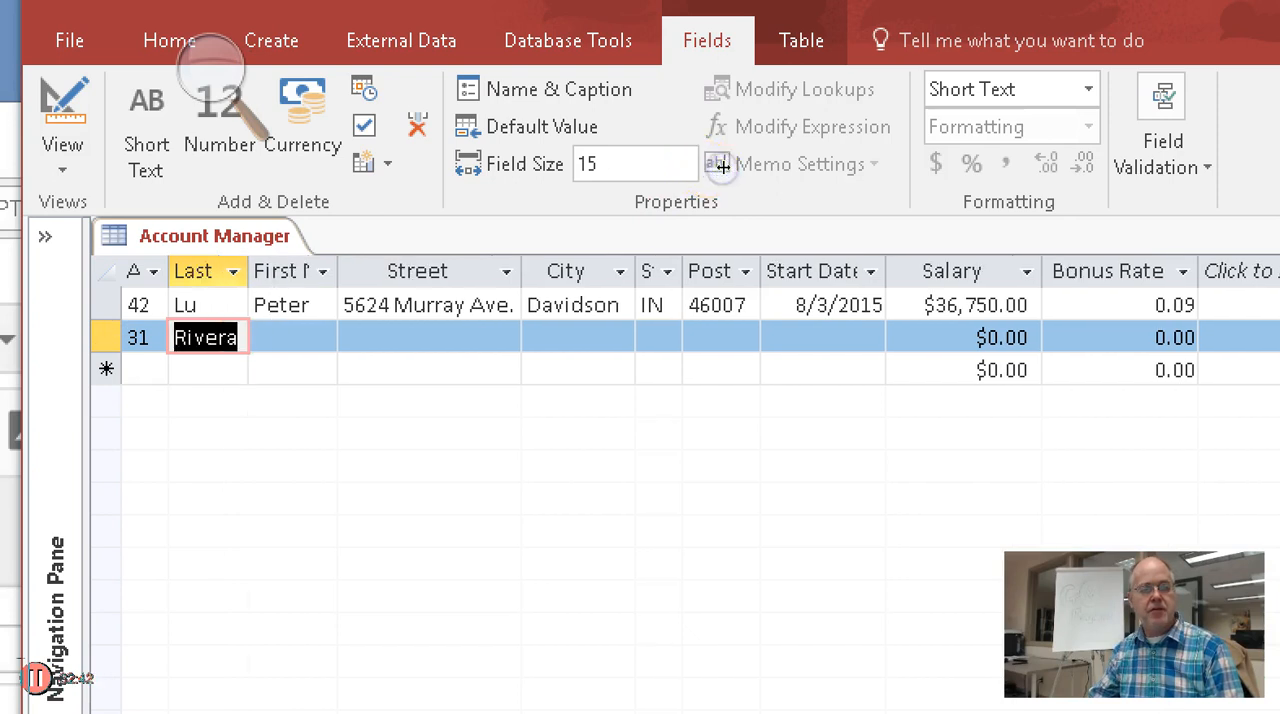
left_click(295, 338)
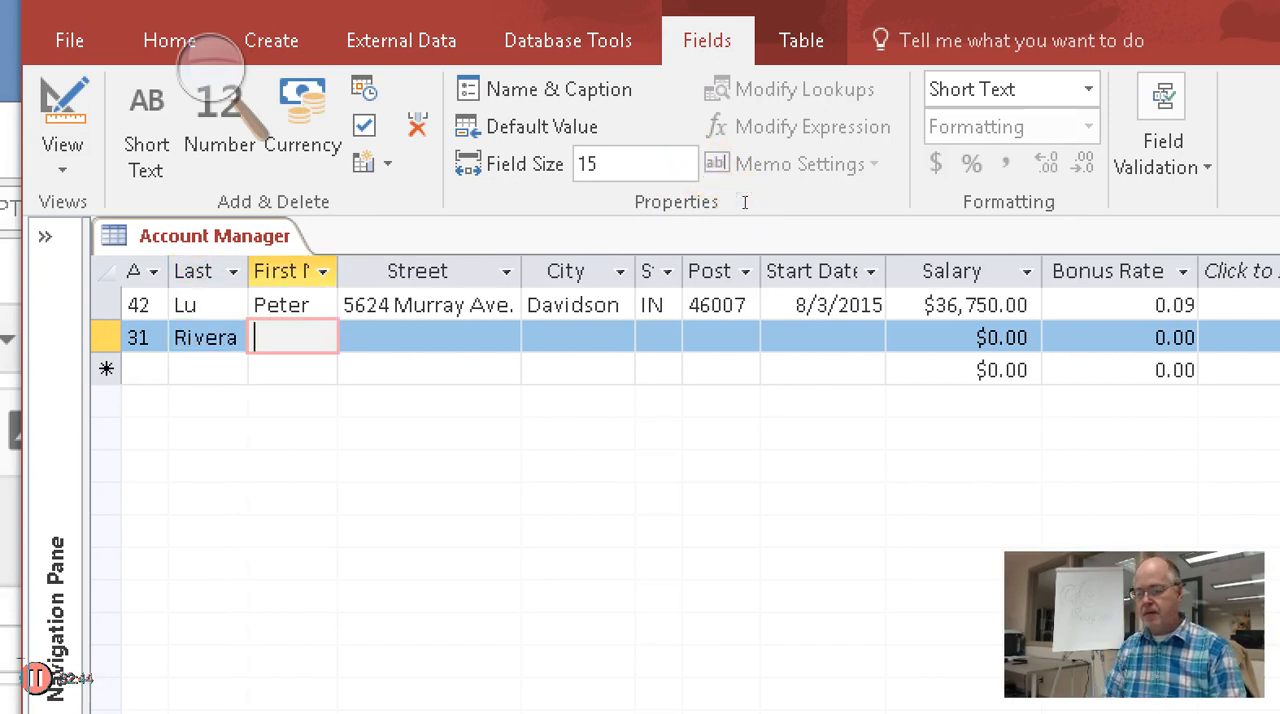
type("Haydee")
key("Tab")
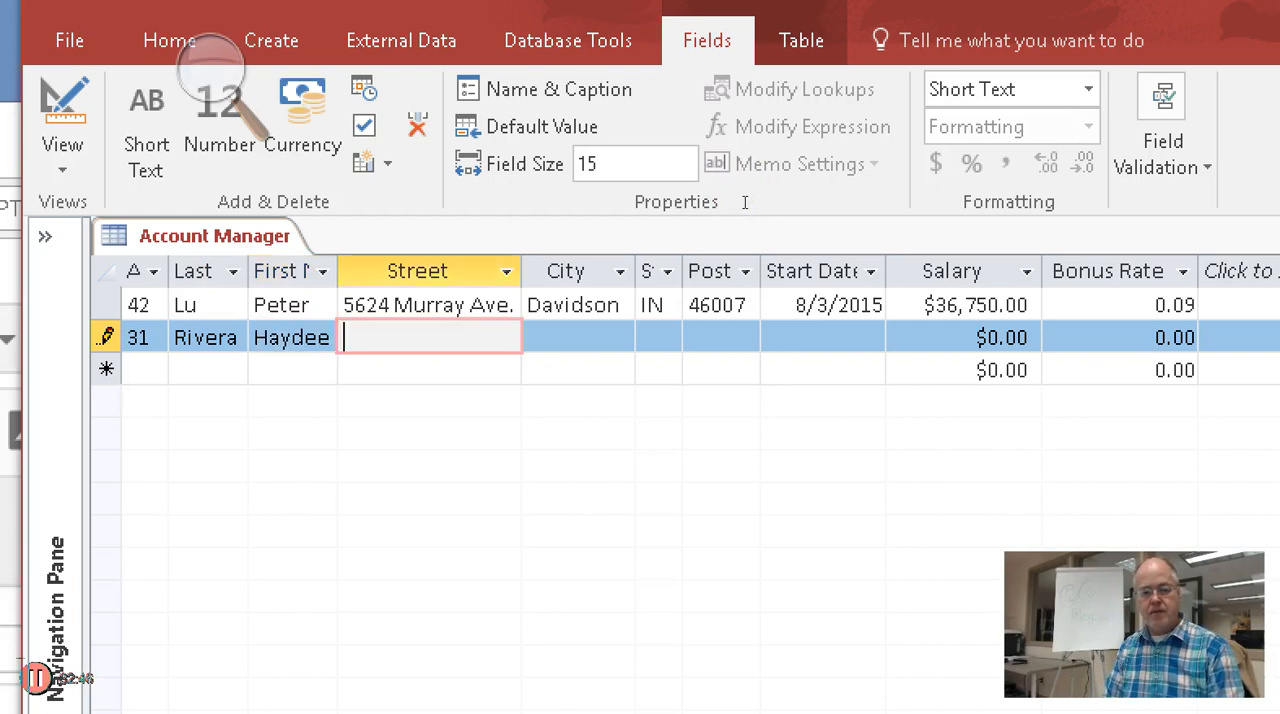
Fill in the second account manager's street, city, state and postal code
type("3")
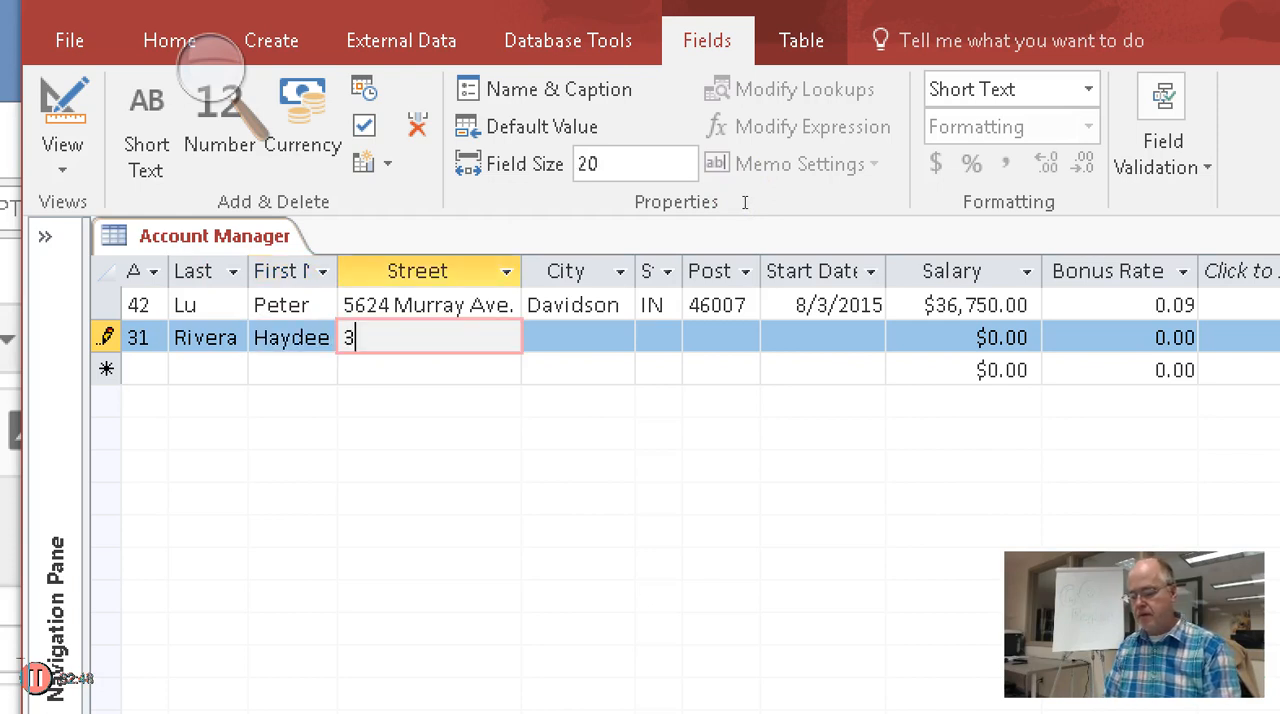
type("25 Twiddy St.")
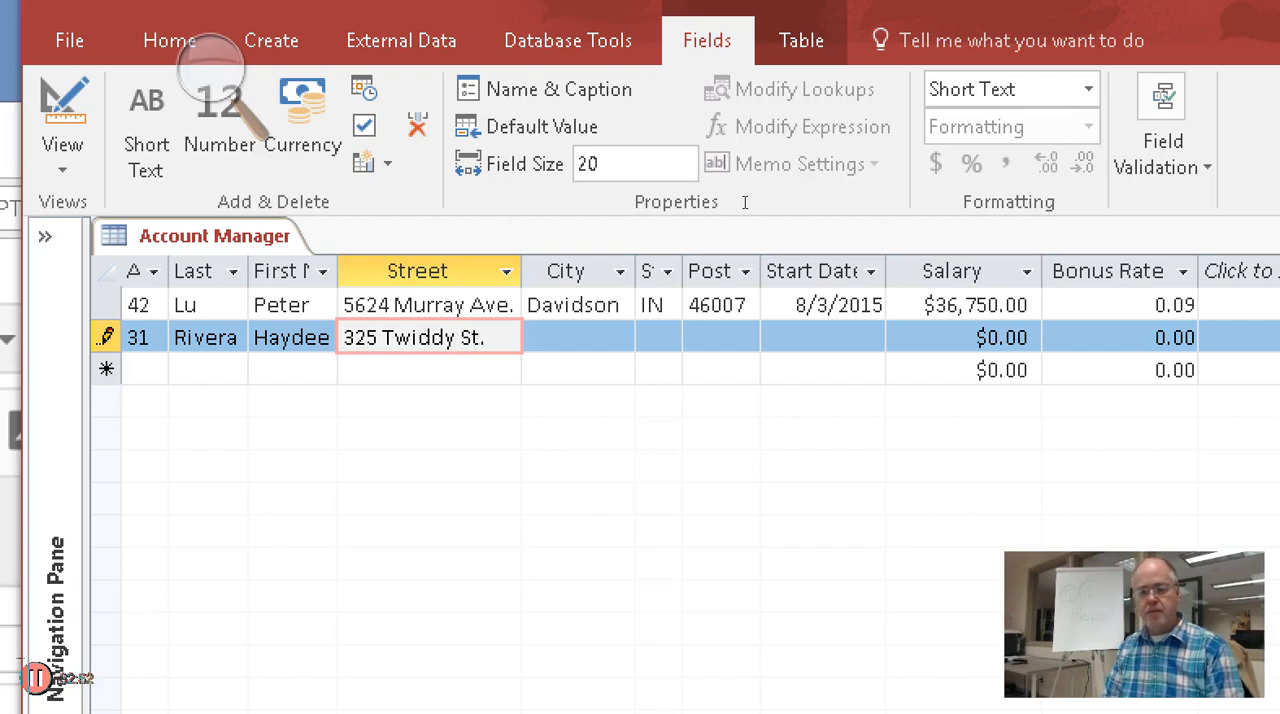
key("Tab")
type("Avondale")
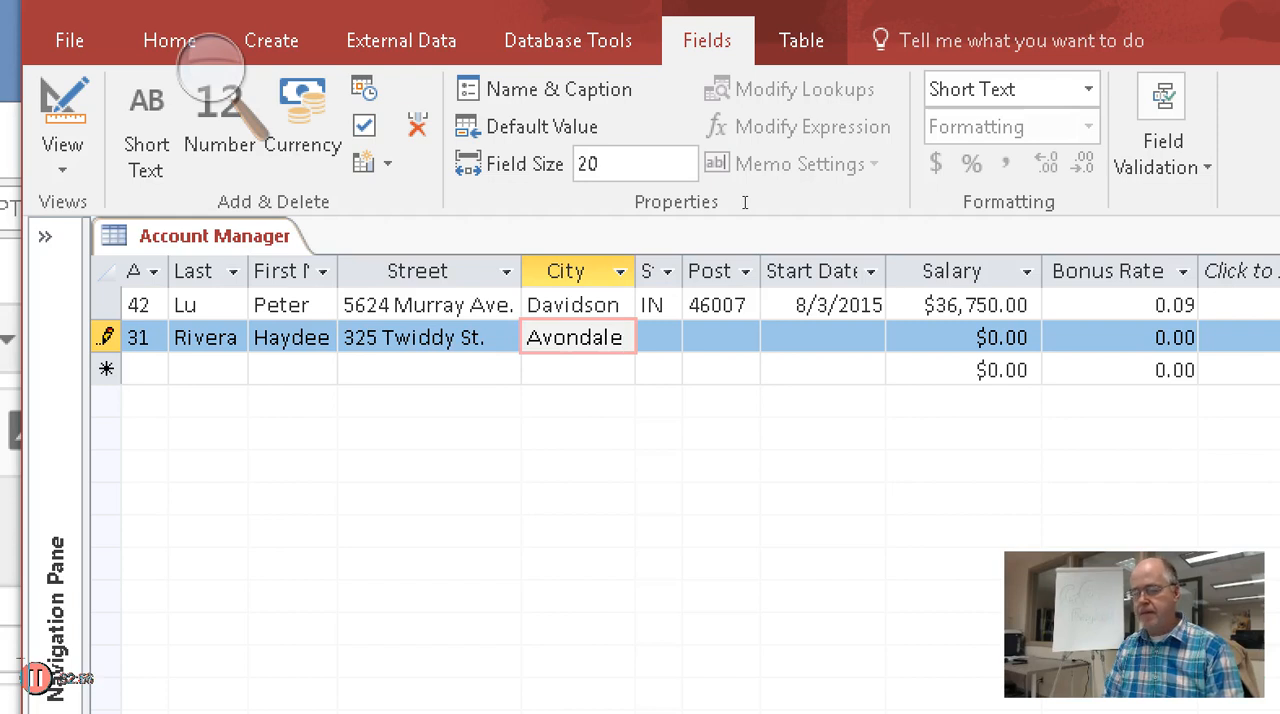
key("Tab")
type("IL")
key("Tab")
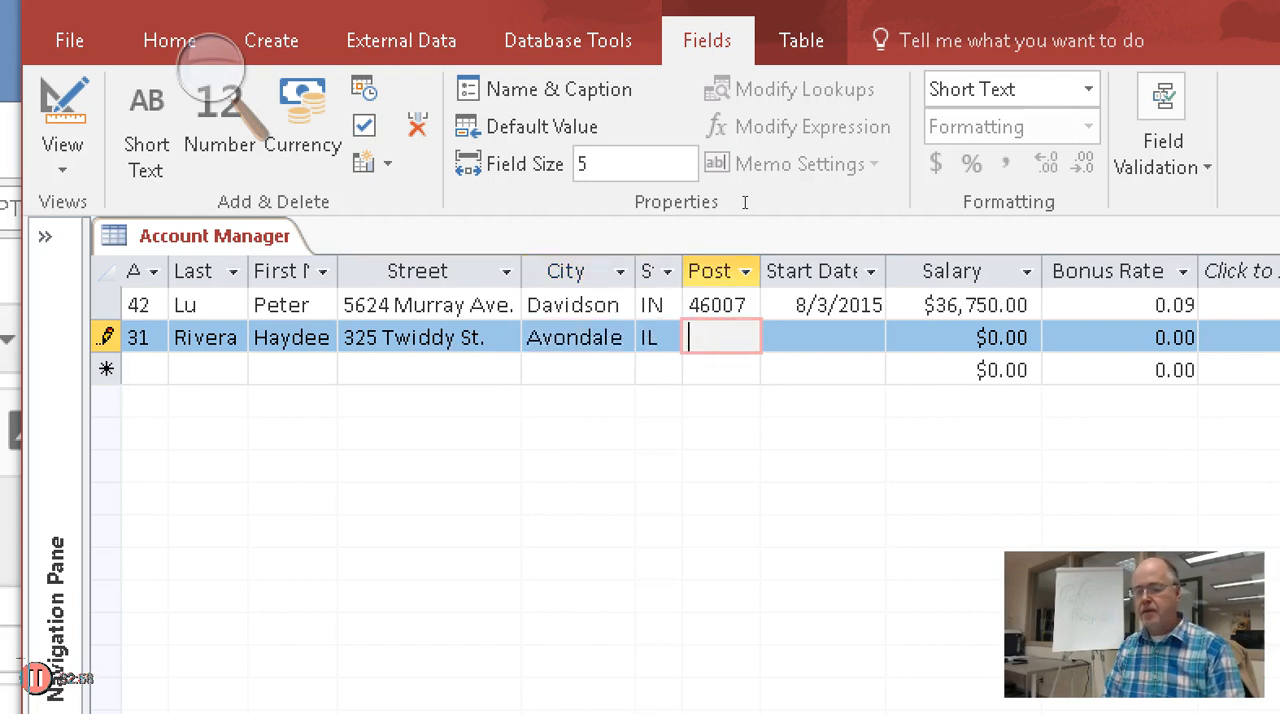
type("60311")
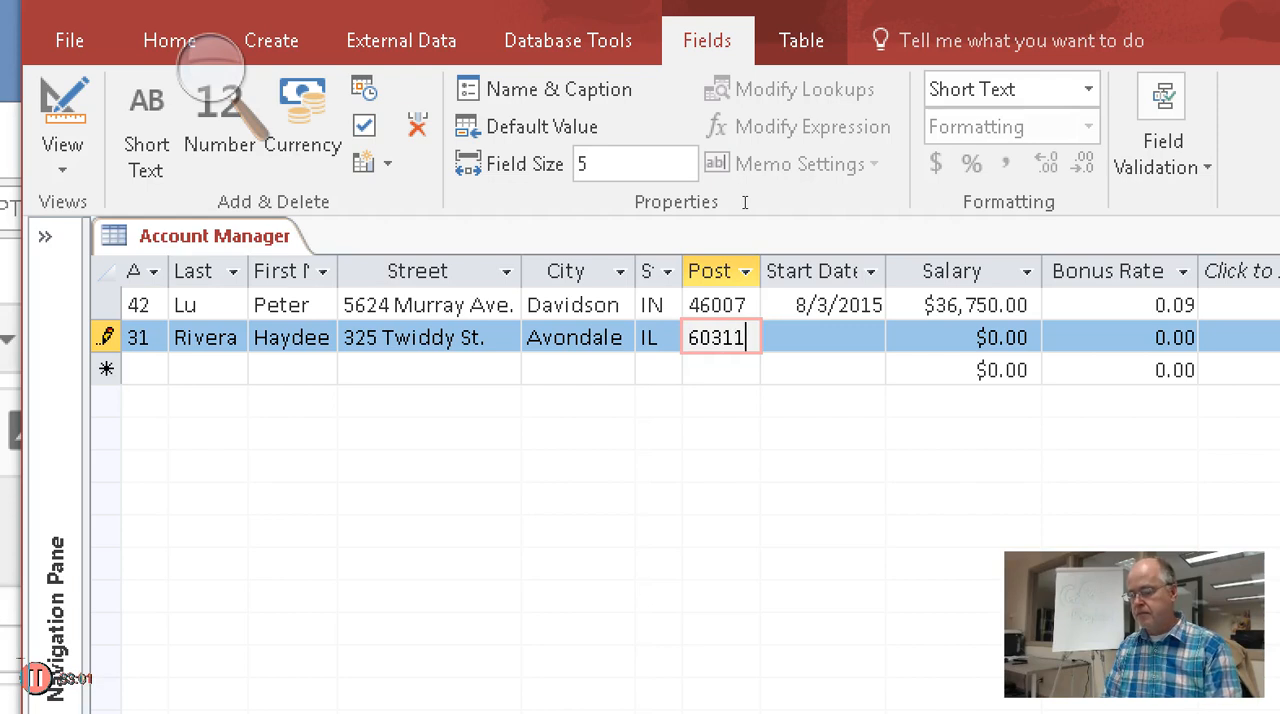
key("Tab")
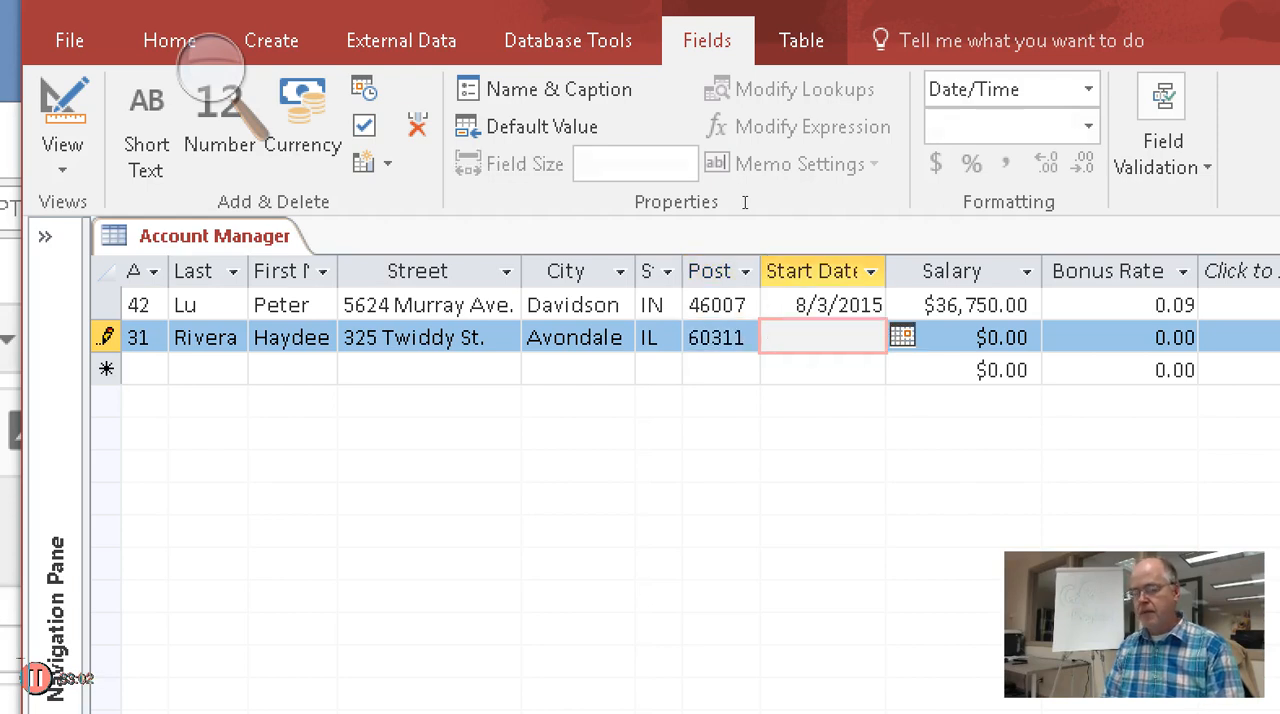
Enter 6/3/2013 as the second record's Start Date and move on to its Salary field
type("6/3/")
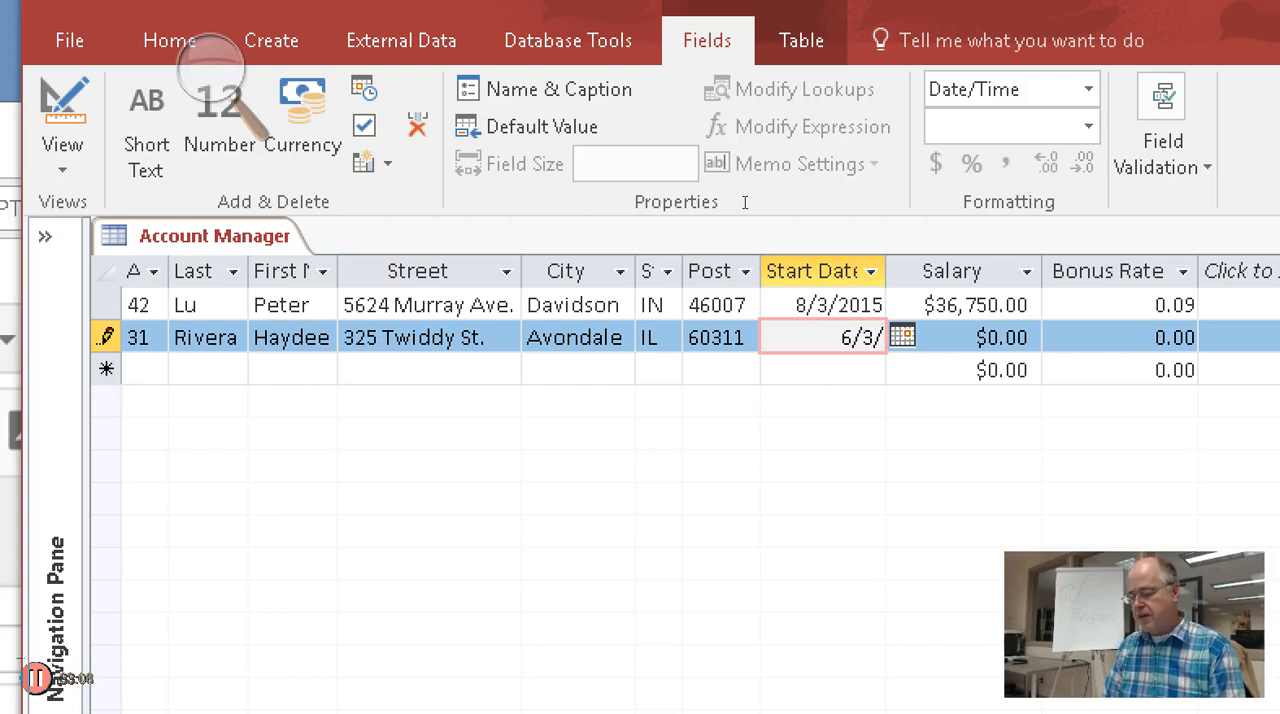
type("2013")
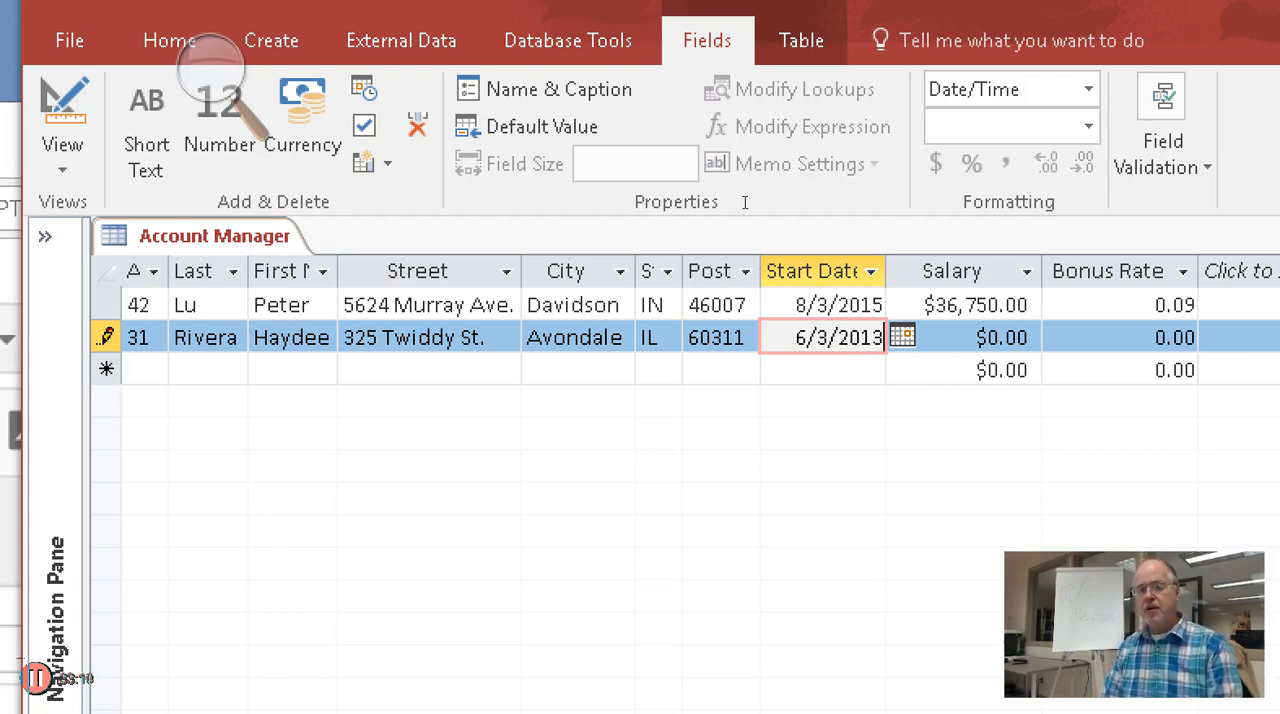
key("Tab")
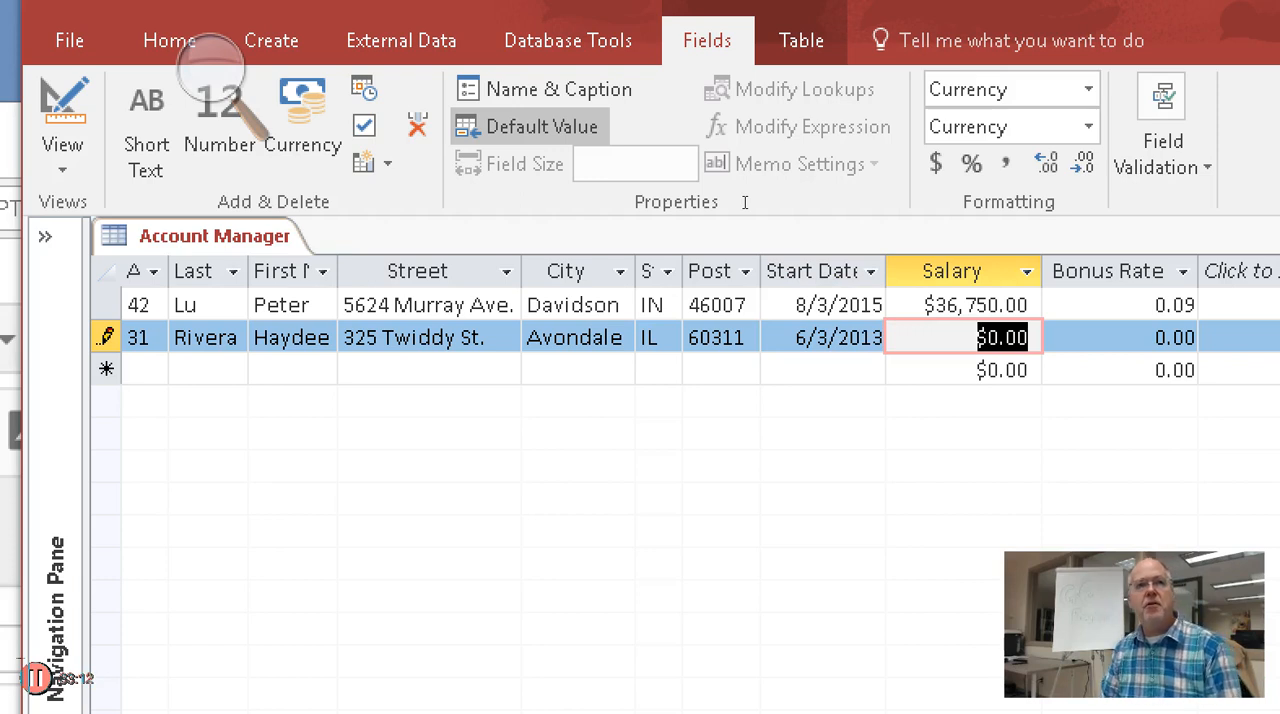
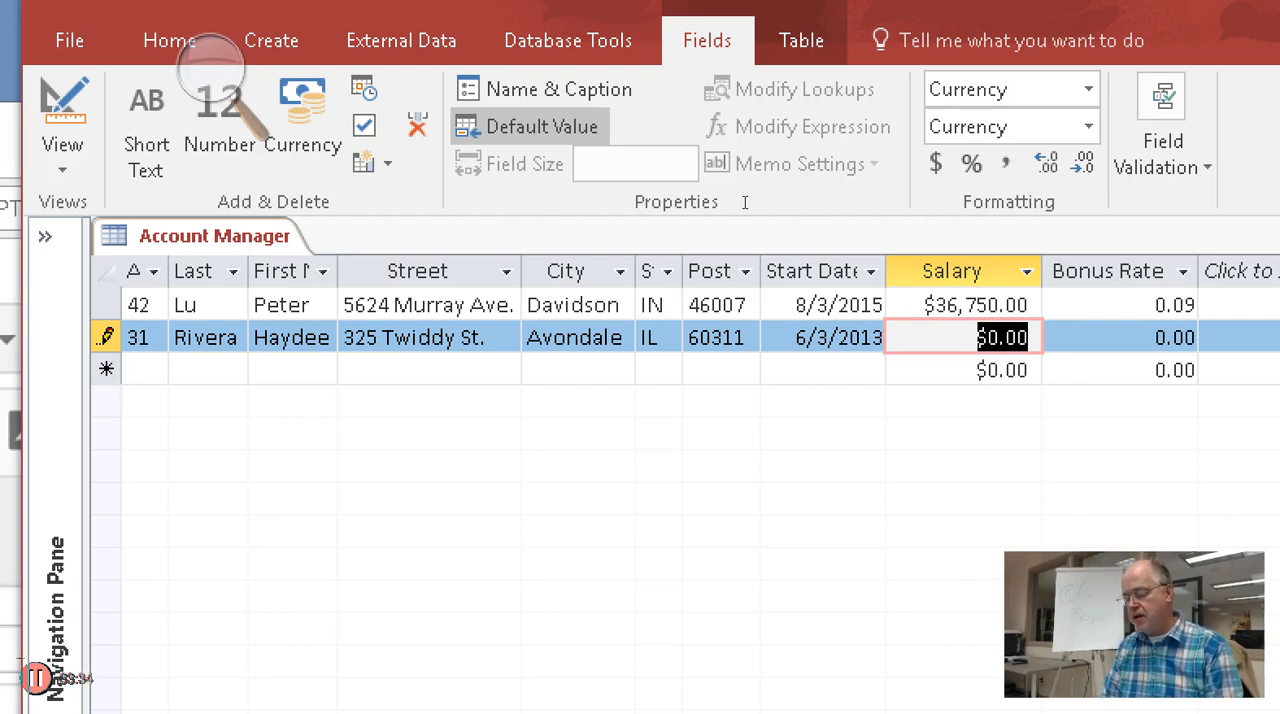
Enter $48,750 as the second record's Salary and 0.15 as its Bonus Rate
type("48750")
key("Tab")
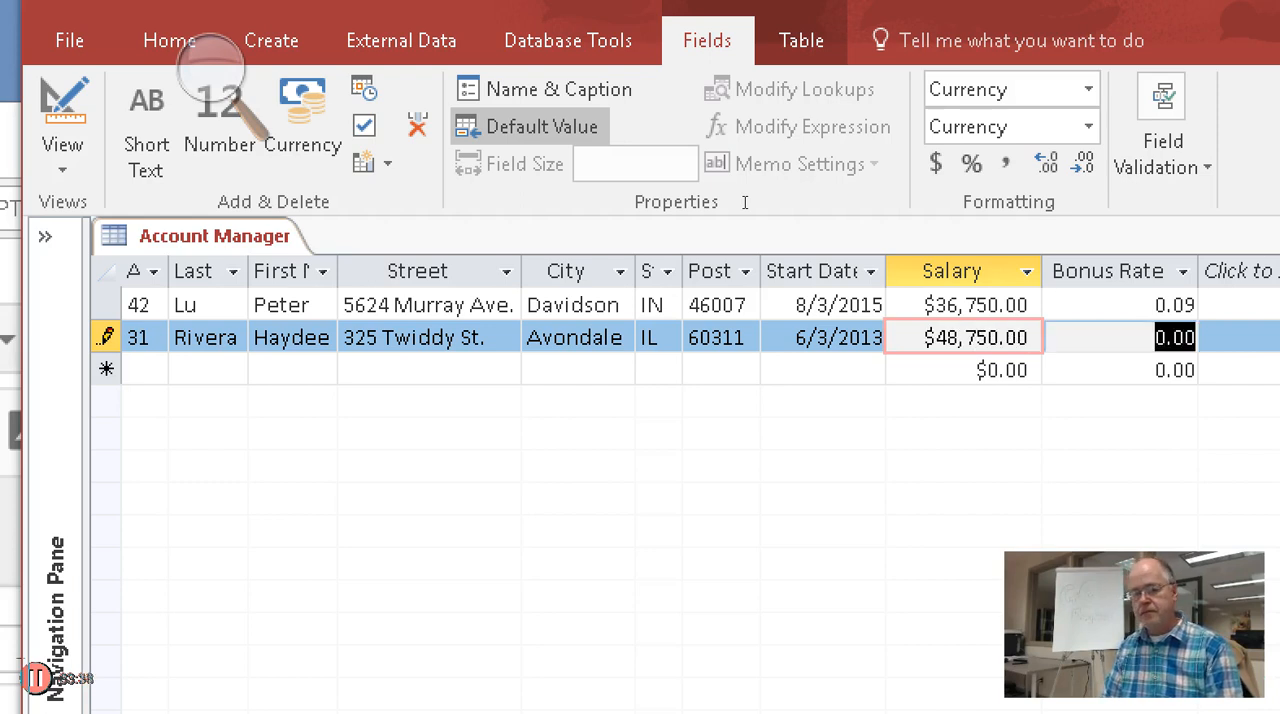
type(".15")
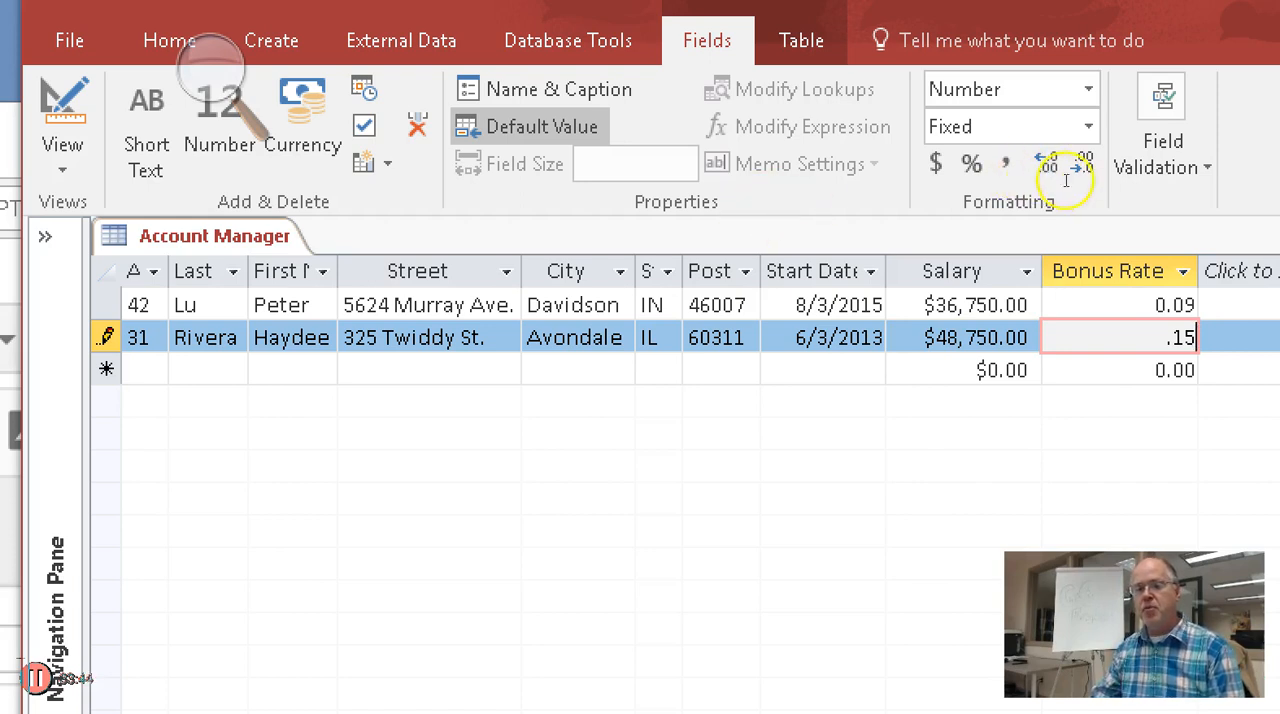
key("shift+Tab")
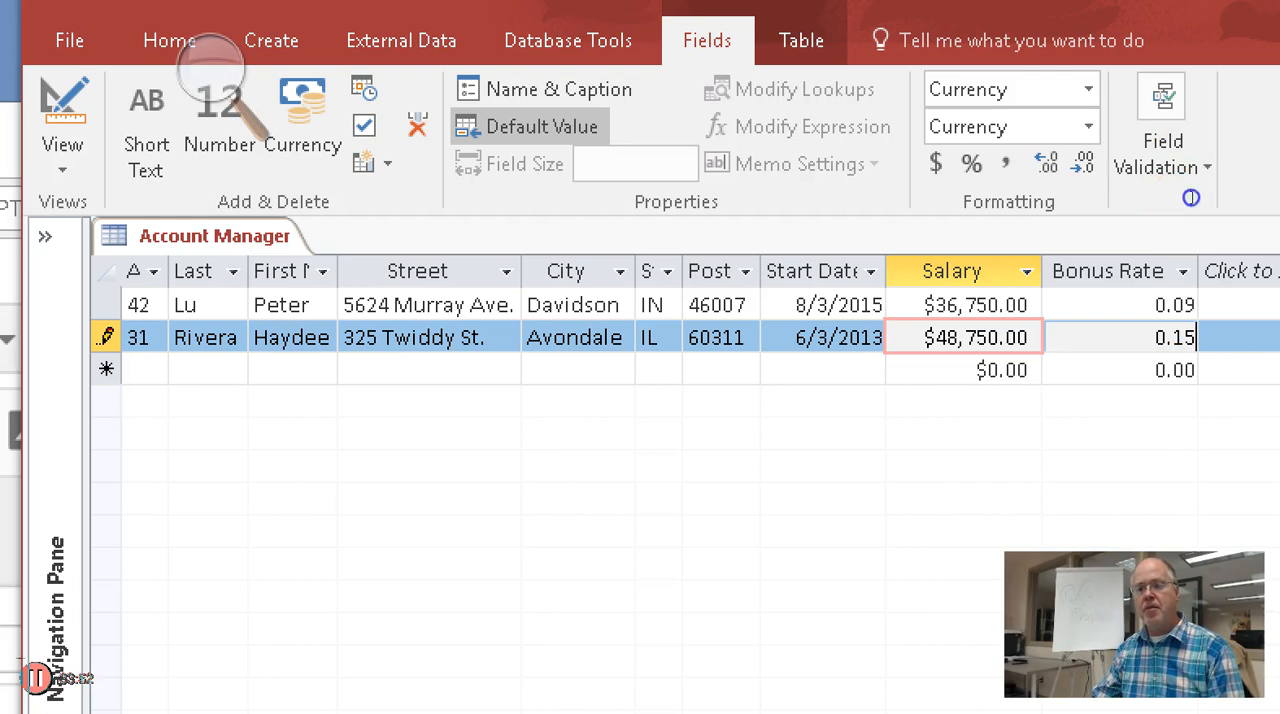
Try 0.152222 as the second record's Bonus Rate to check how two decimals display, and restore it to 0.15
key("Tab")
type("2222")
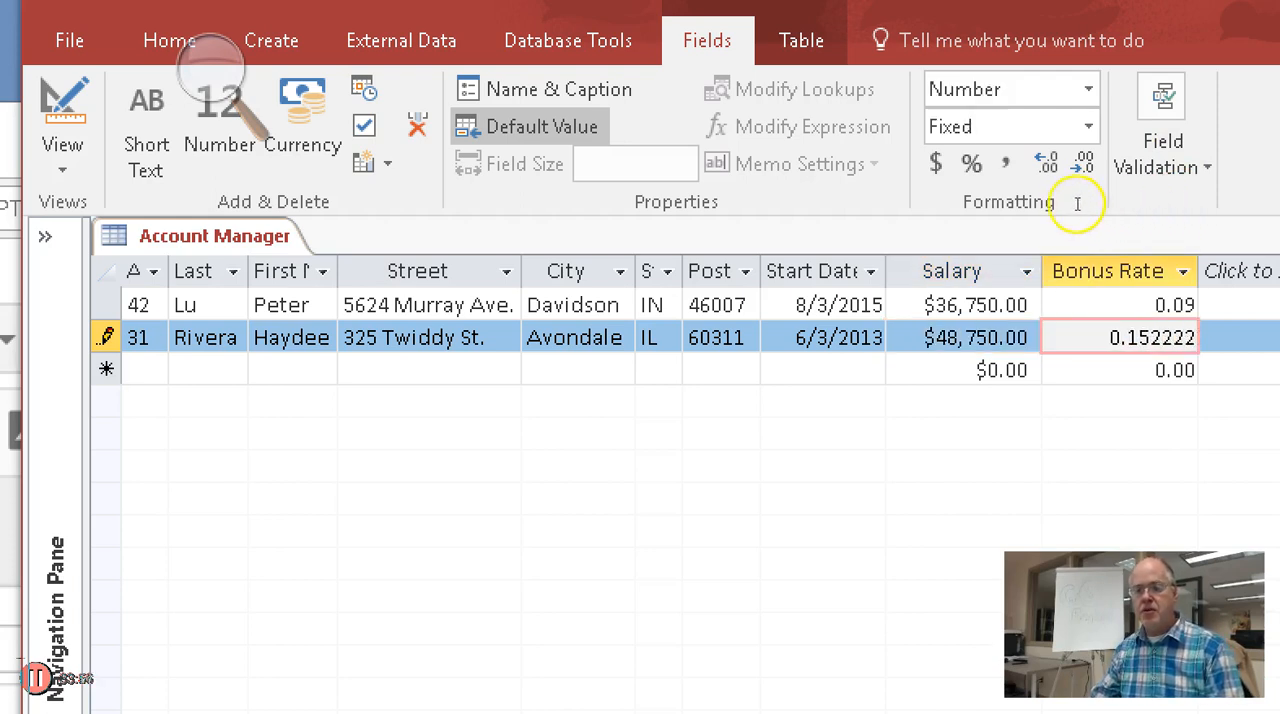
key("shift+Tab")
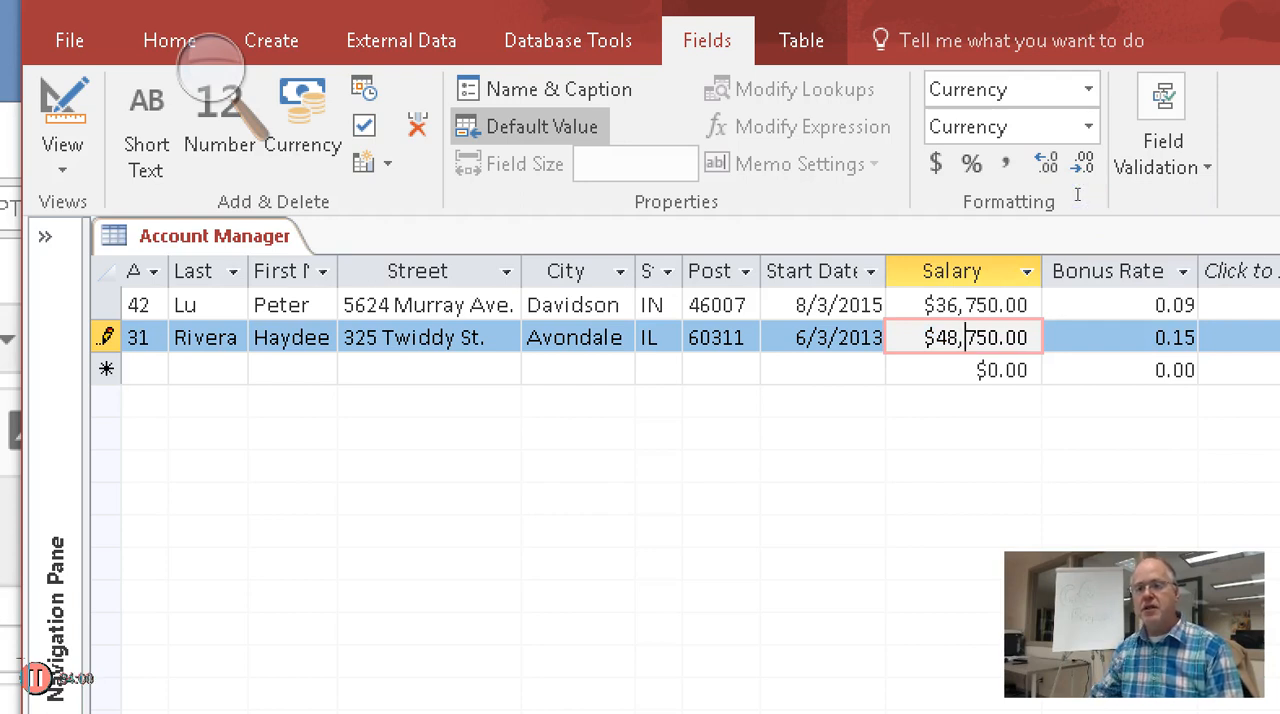
key("Tab")
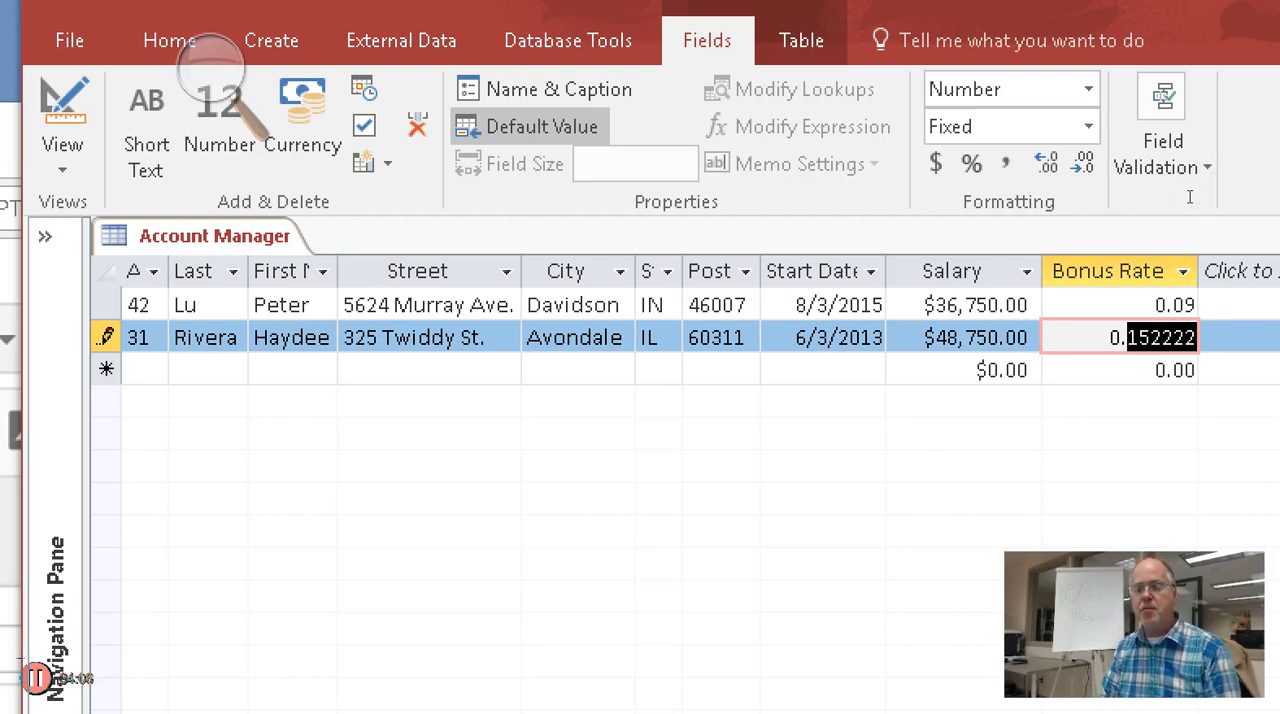
type("13")
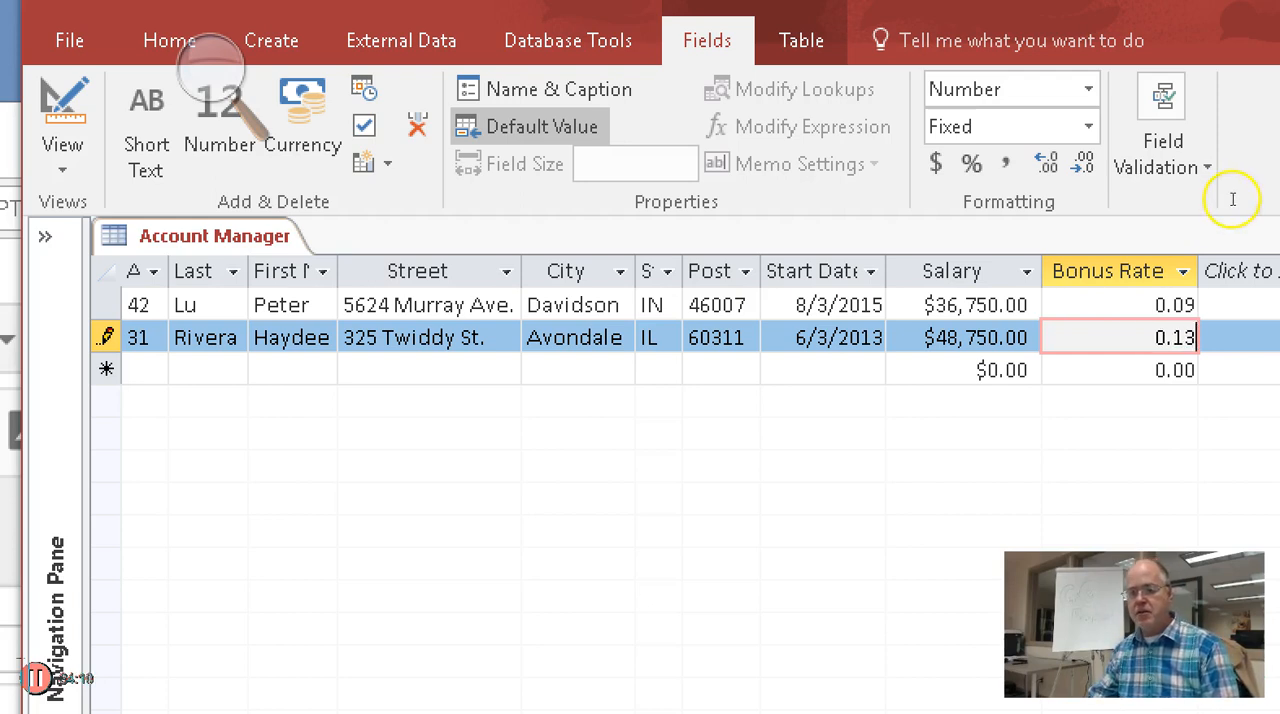
key("BackSpace")
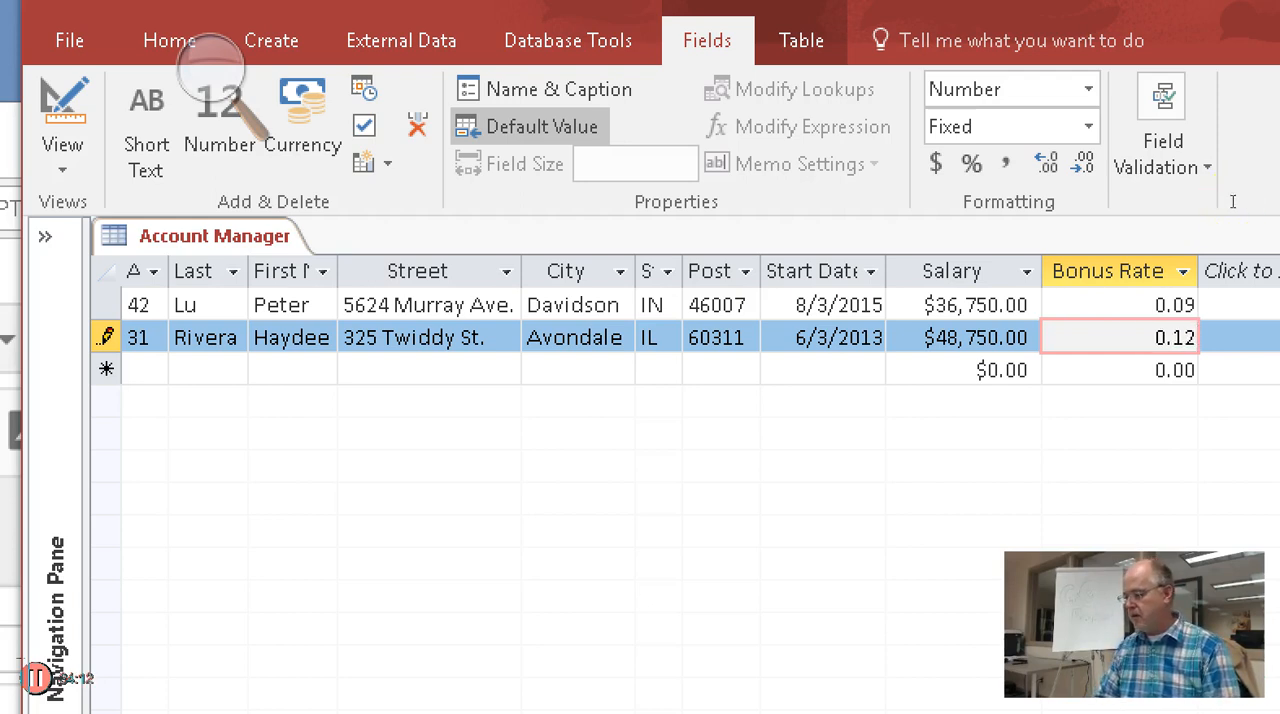
type("5")
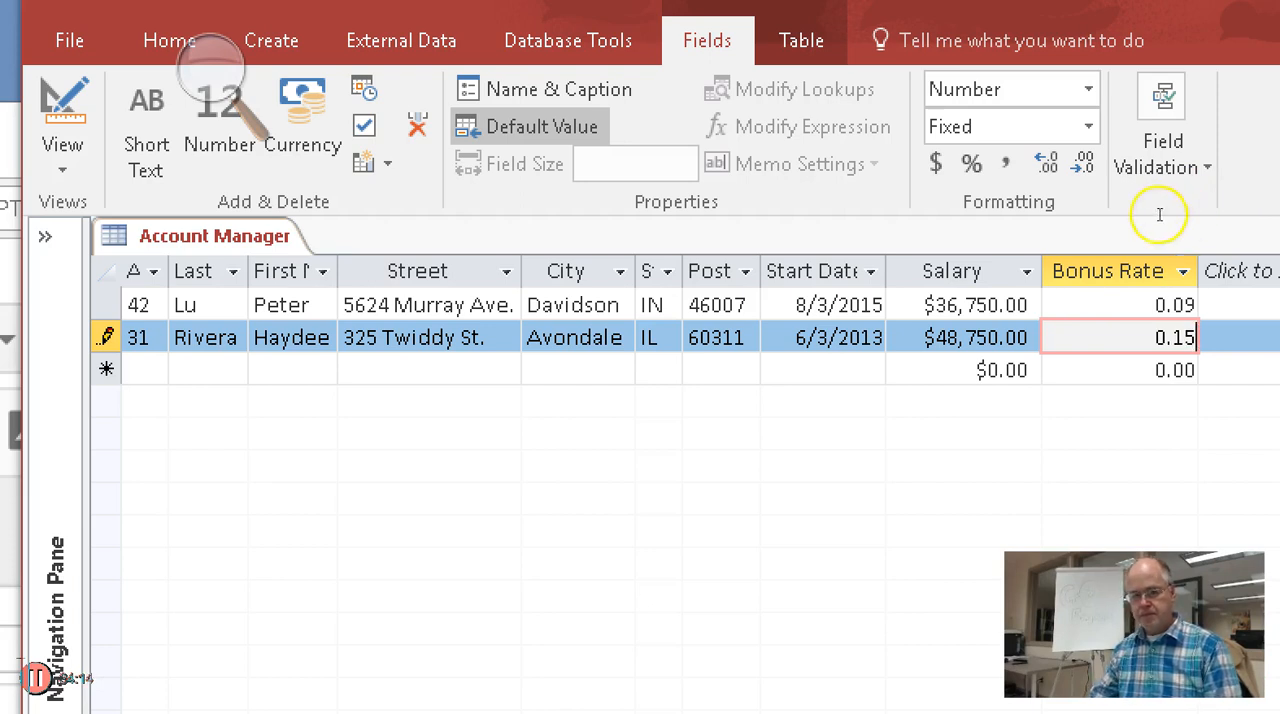
Leave the second record to save it, and switch the table to Design View and back to Datasheet View
key("Up")
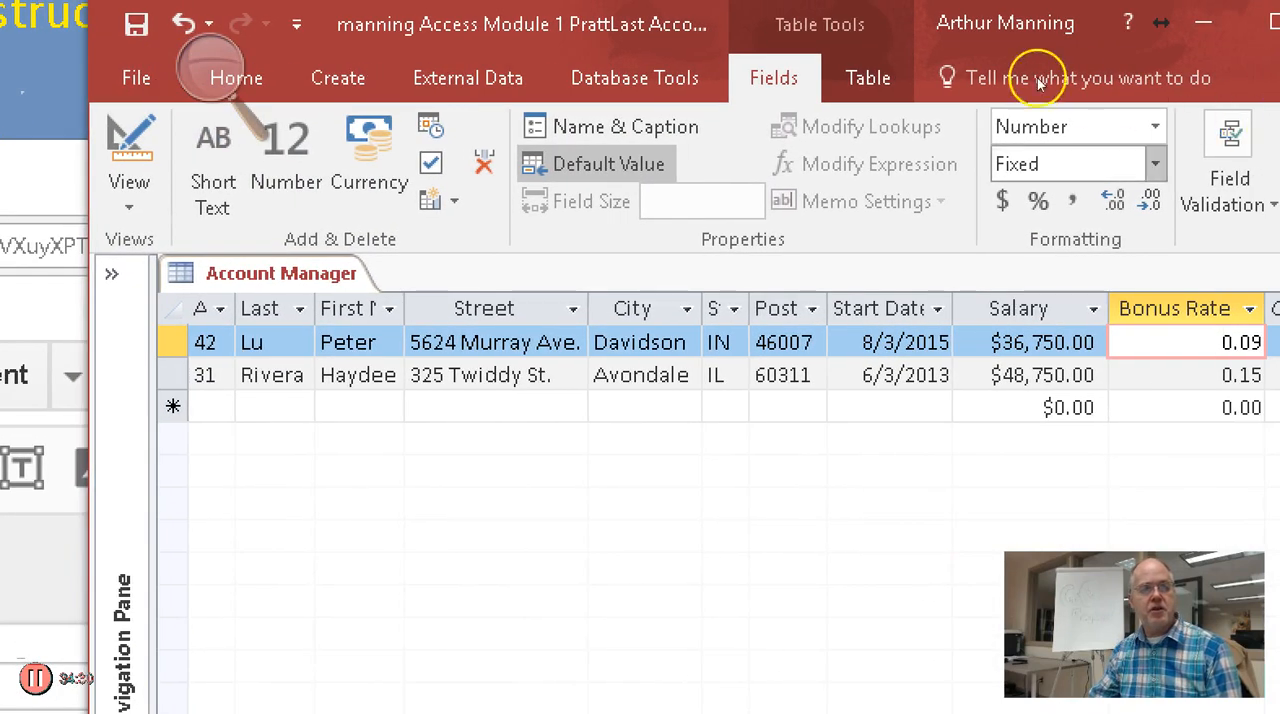
left_click(130, 140)
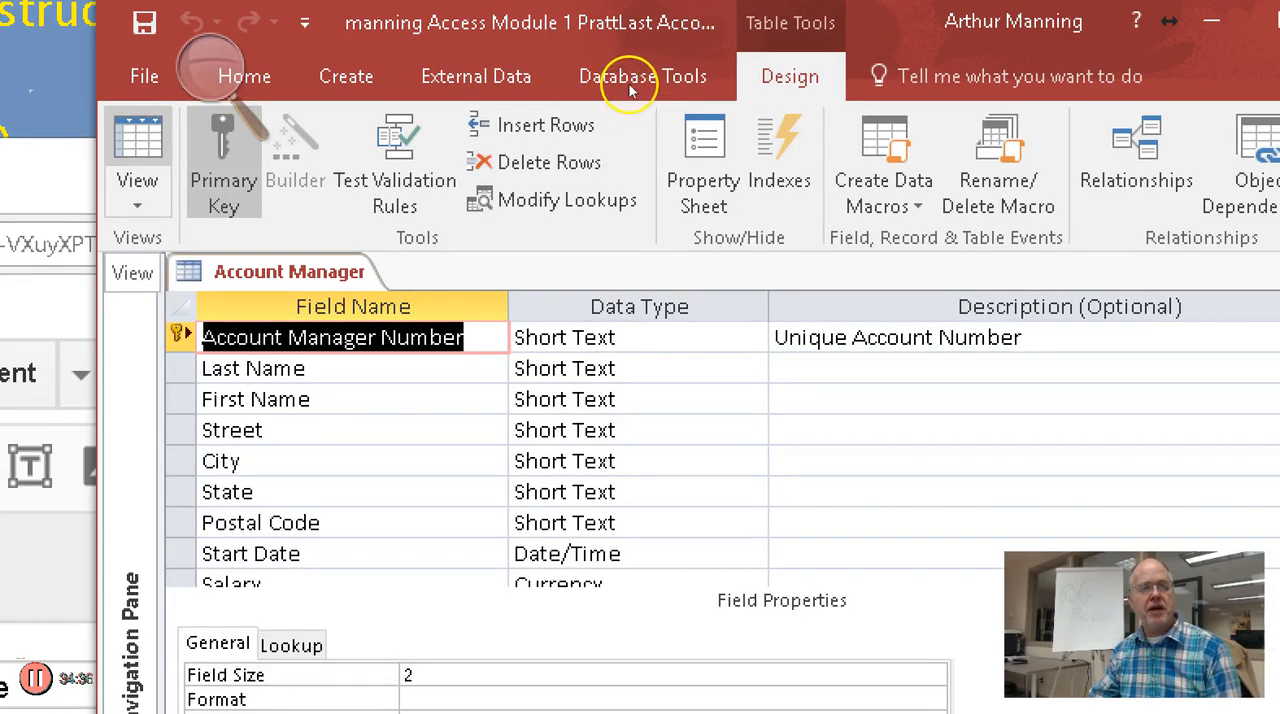
left_click(138, 138)
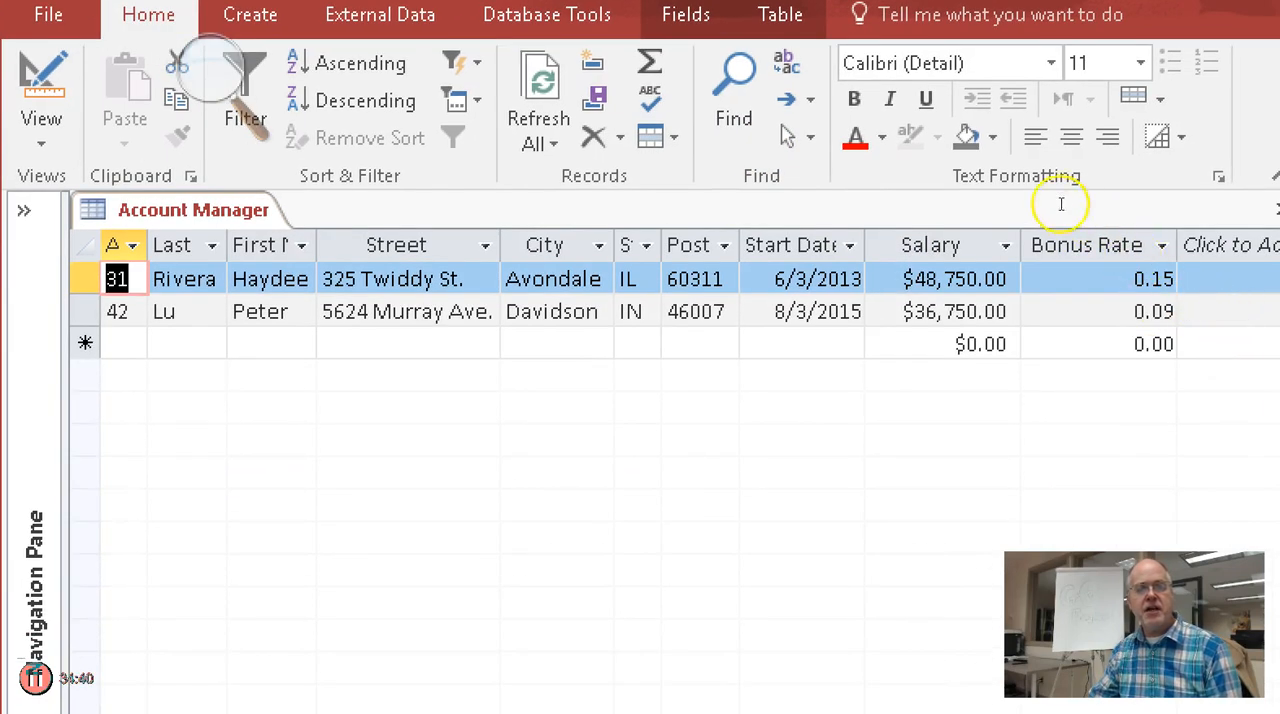
Change the State of account manager 42 to IA, and switch the table to Design View and back to Datasheet View
left_click(628, 311)
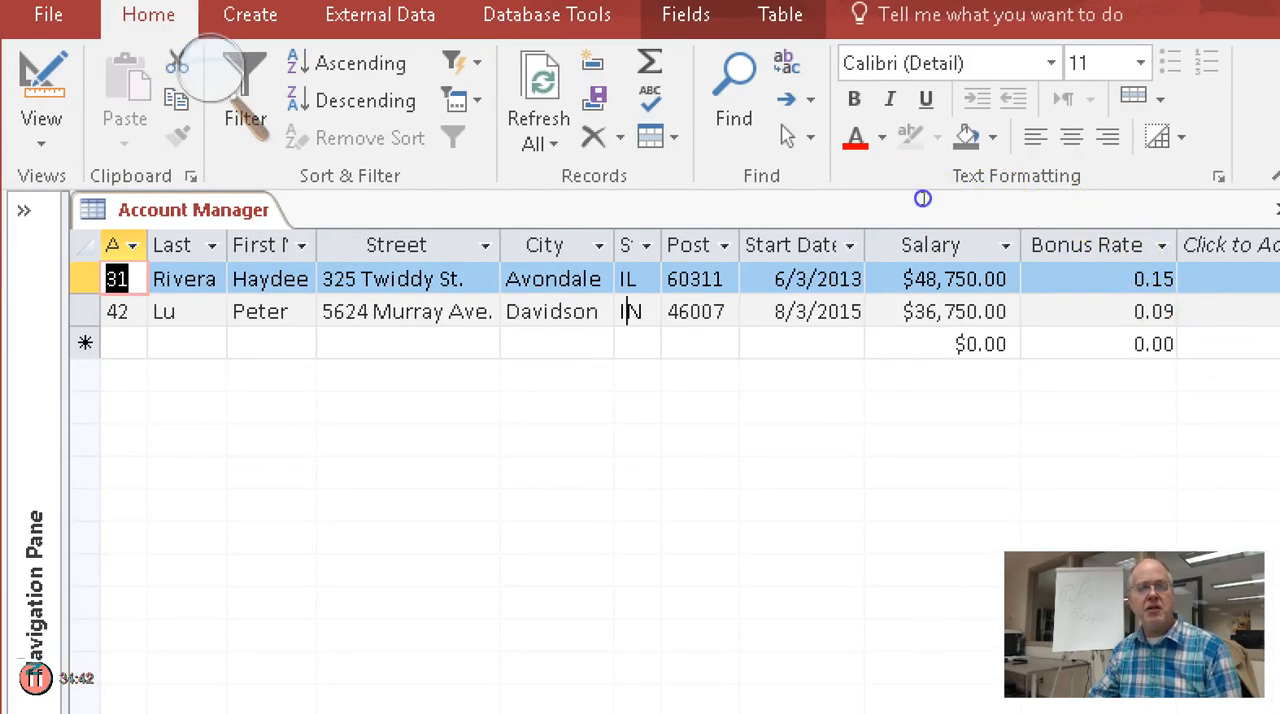
double_click(628, 311)
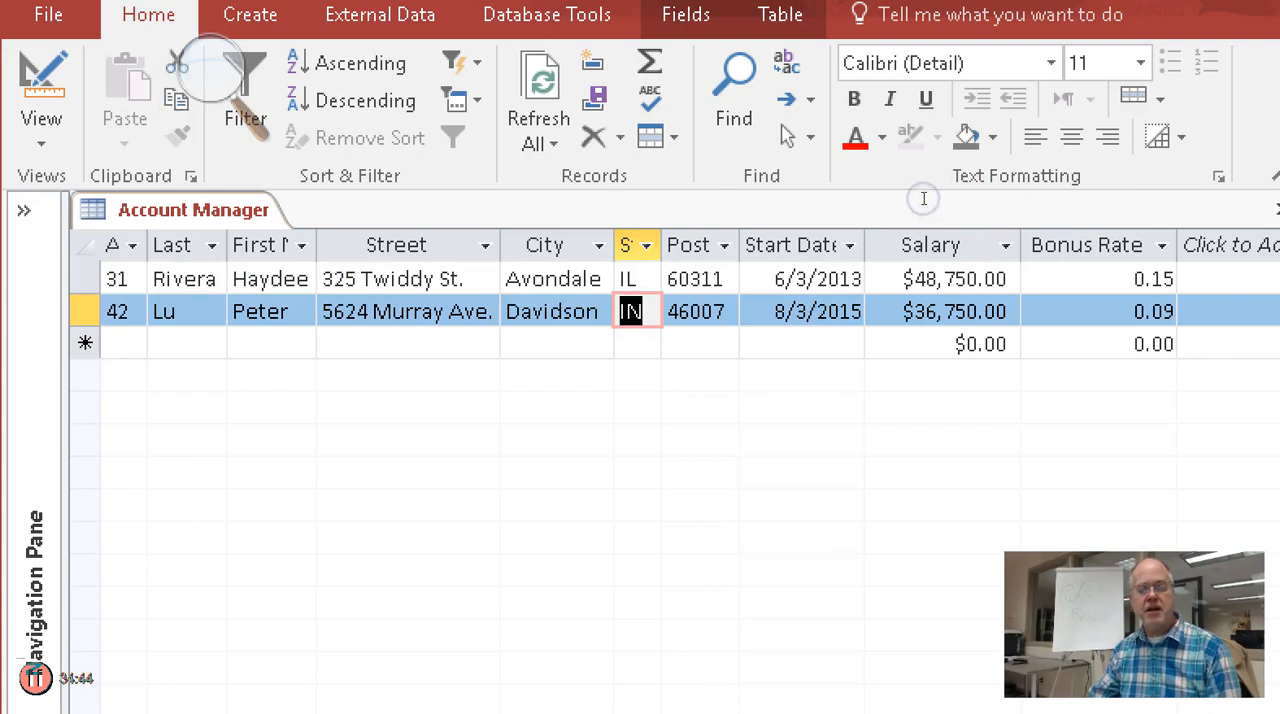
type("IA")
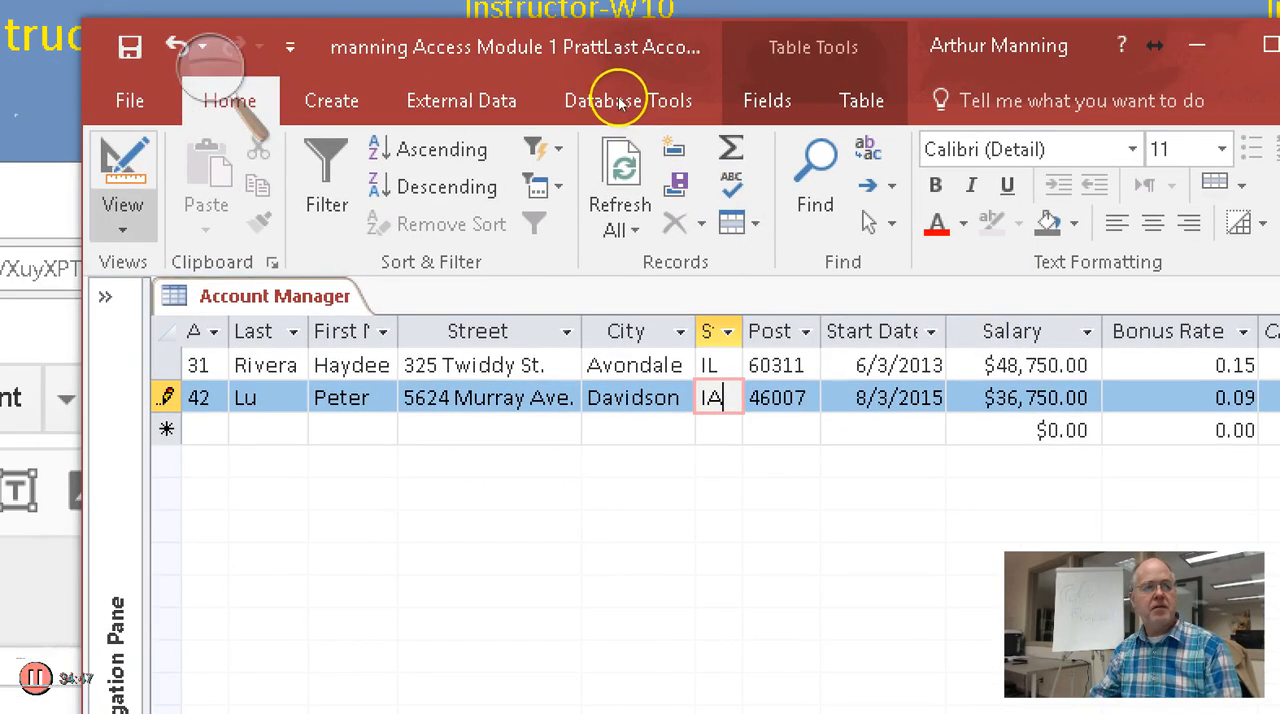
left_click(122, 168)
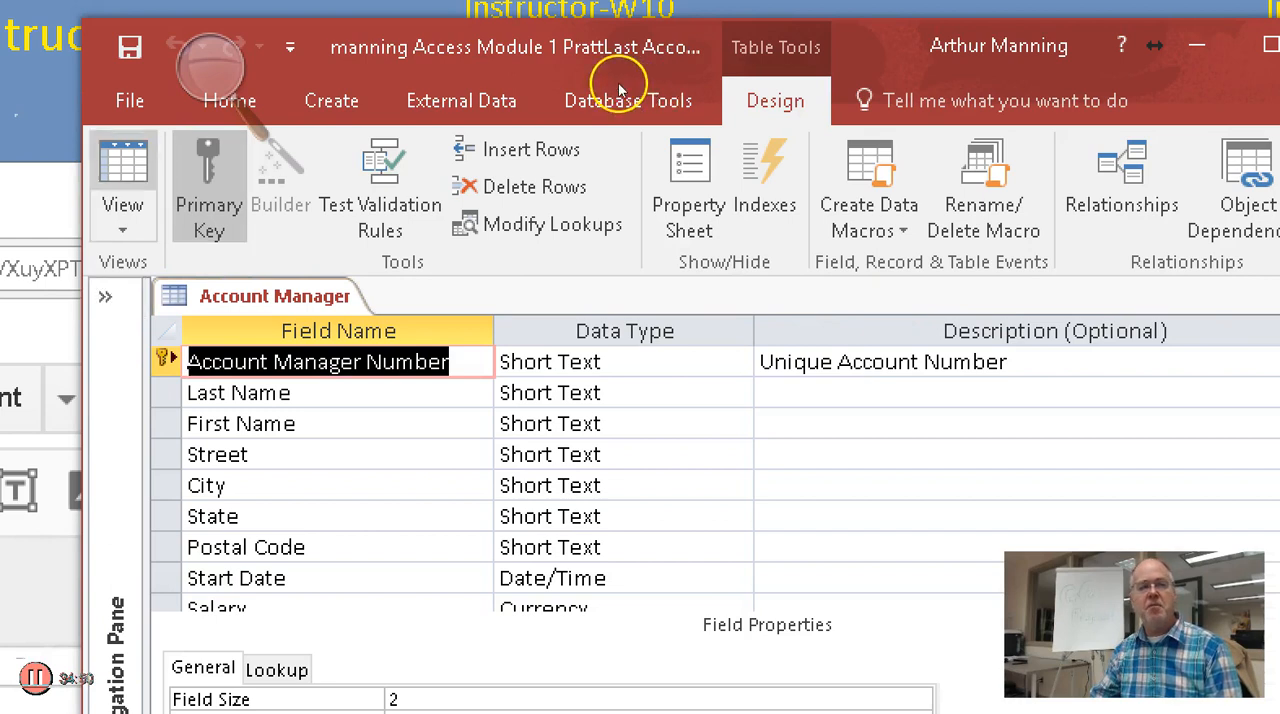
left_click(122, 168)
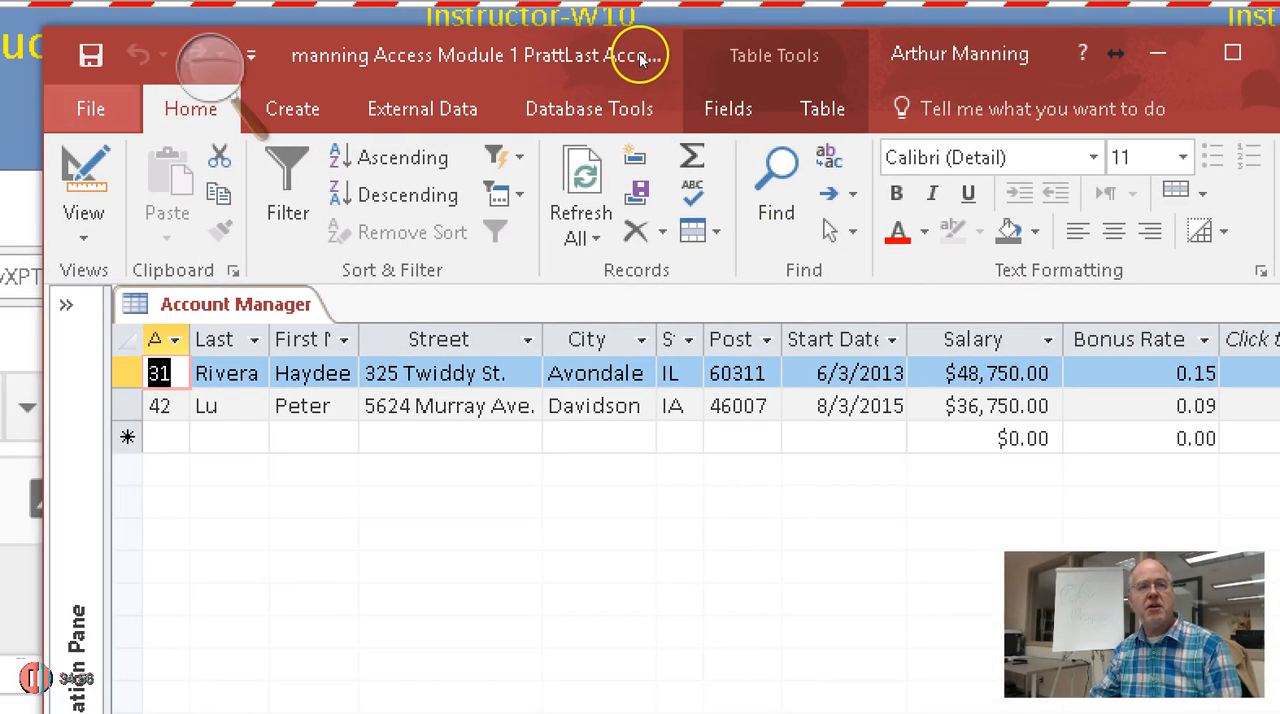
key("alt+f")
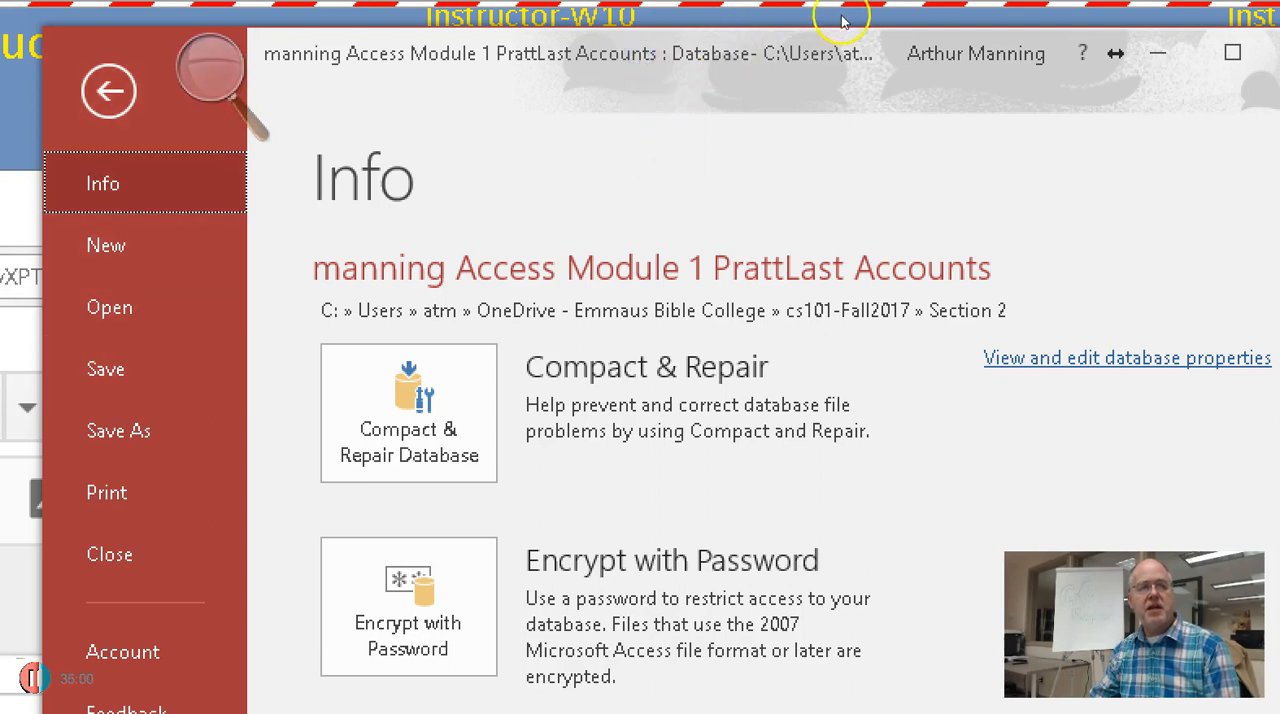
key("Escape")
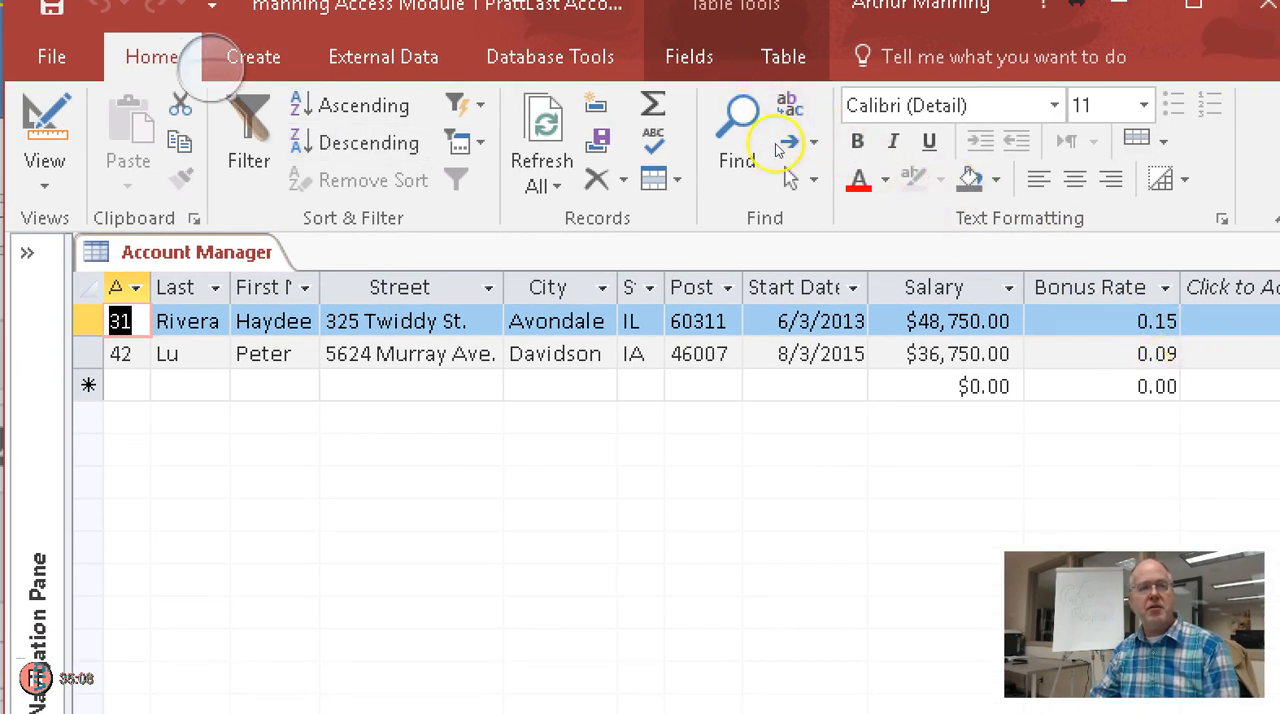
Sort the records ascending by Street, and alternate the account manager number sort between descending and ascending, ending on ascending
left_click(376, 321)
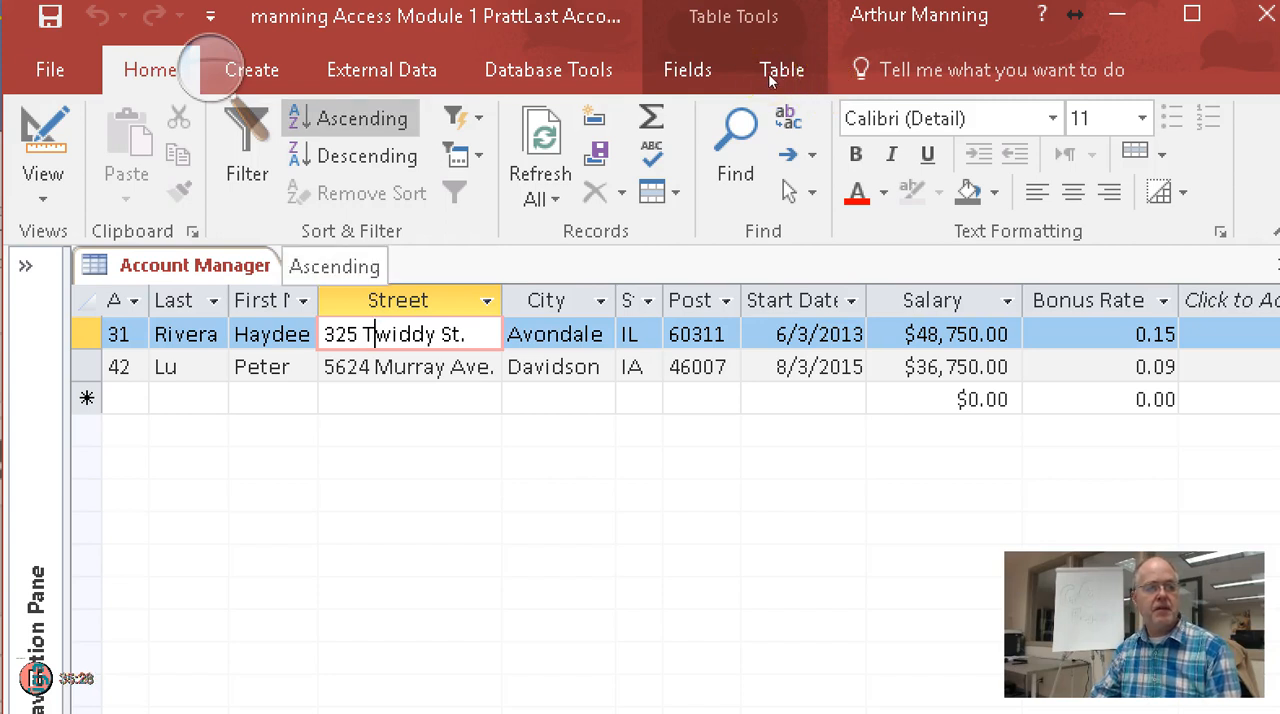
left_click(348, 118)
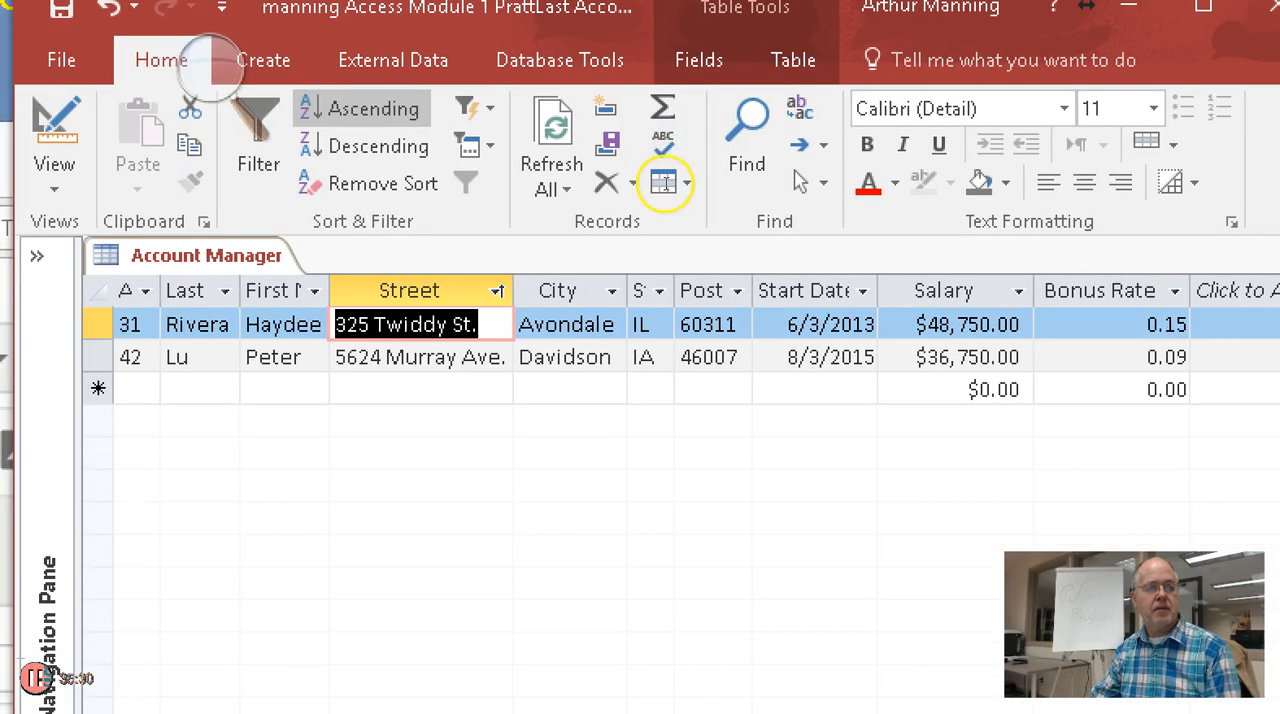
left_click_drag(131, 334, 120, 334)
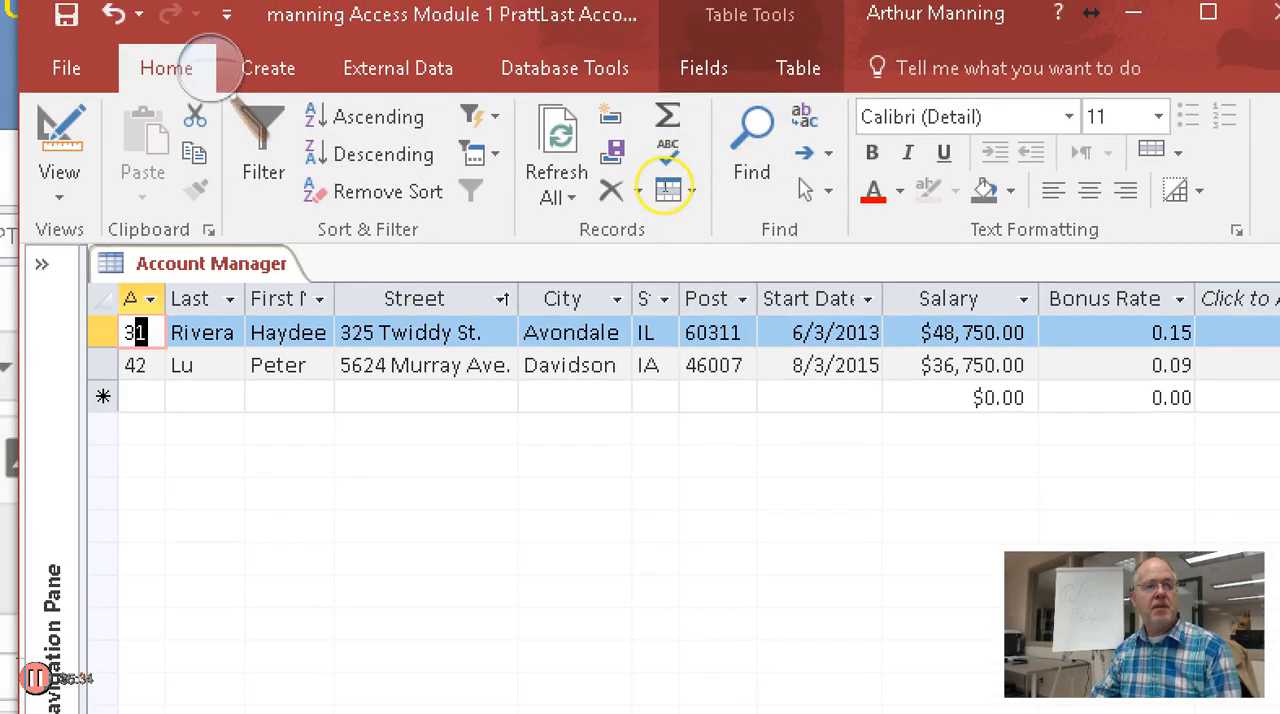
left_click(137, 332)
left_click(382, 154)
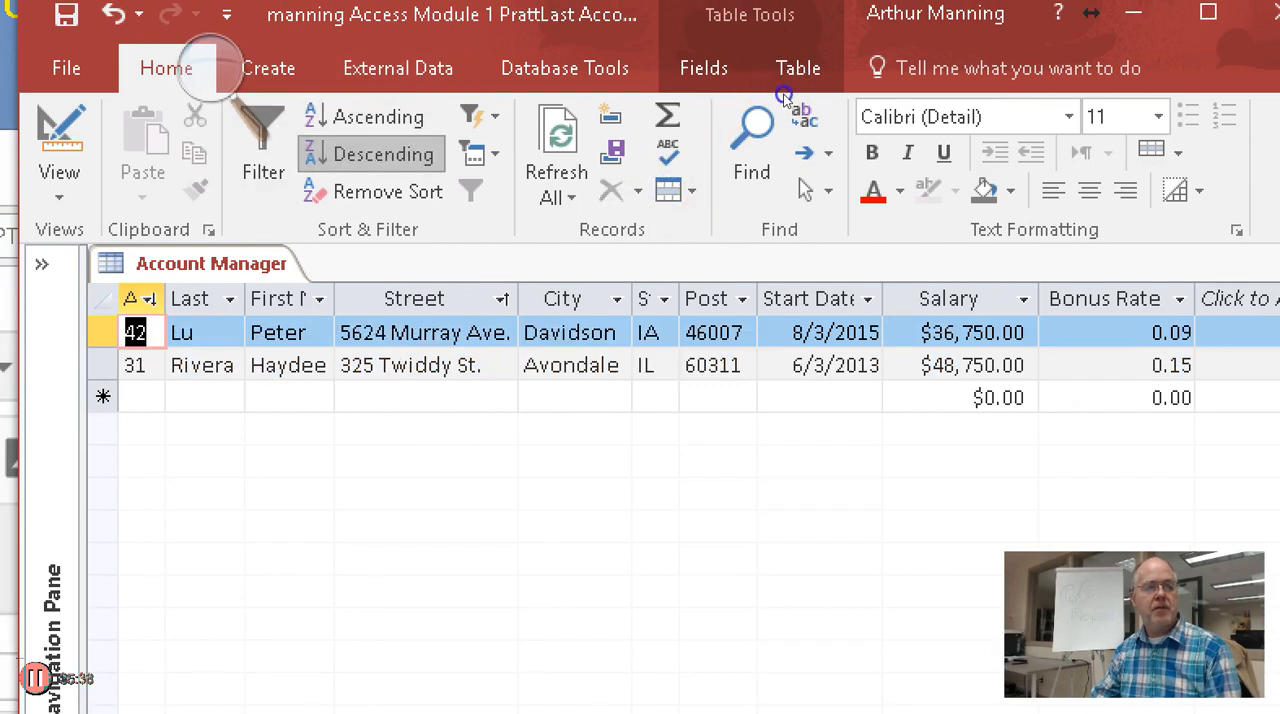
left_click(378, 117)
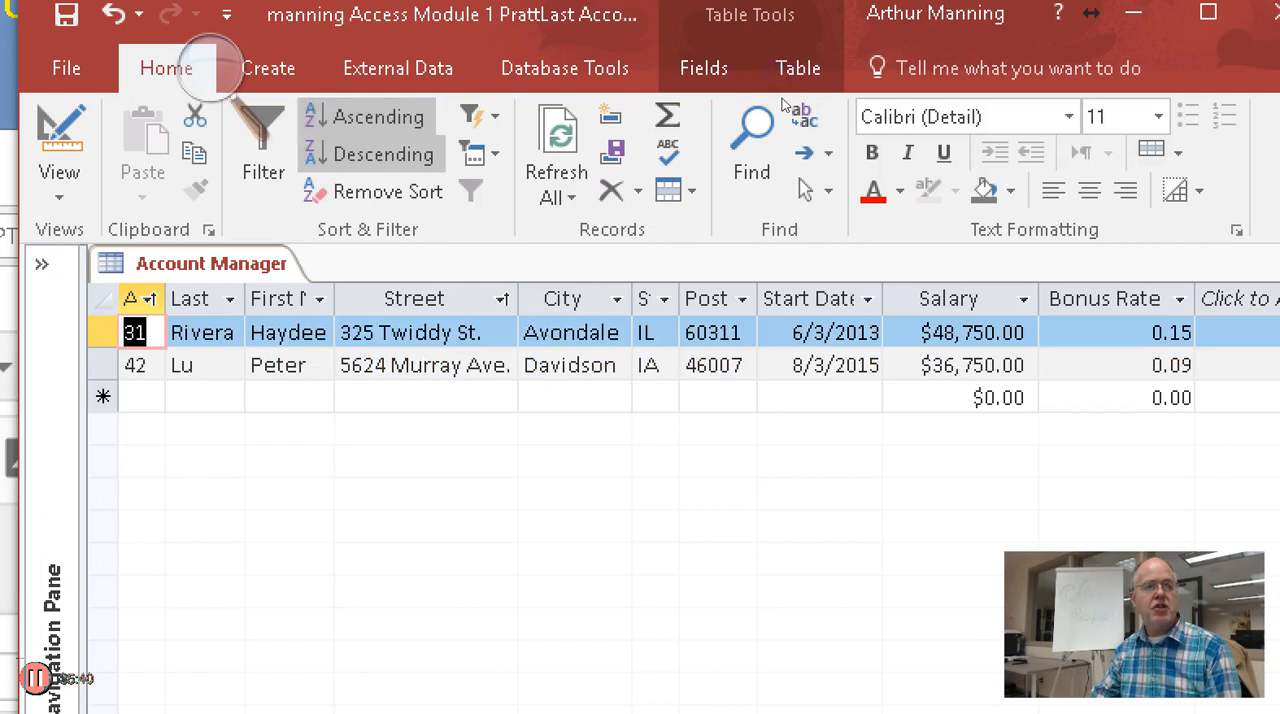
left_click(382, 154)
left_click(378, 117)
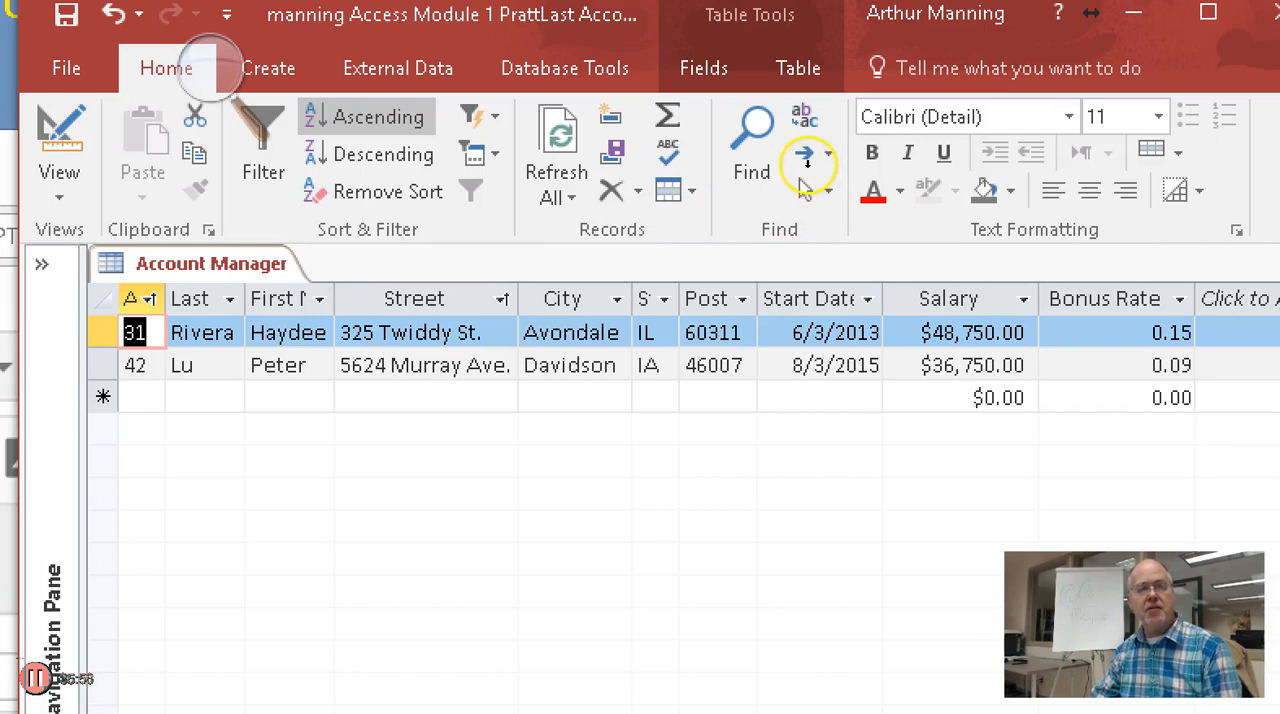
Sort the records by City in both directions, ending on descending, and sort by Postal Code ascending
left_click(562, 299)
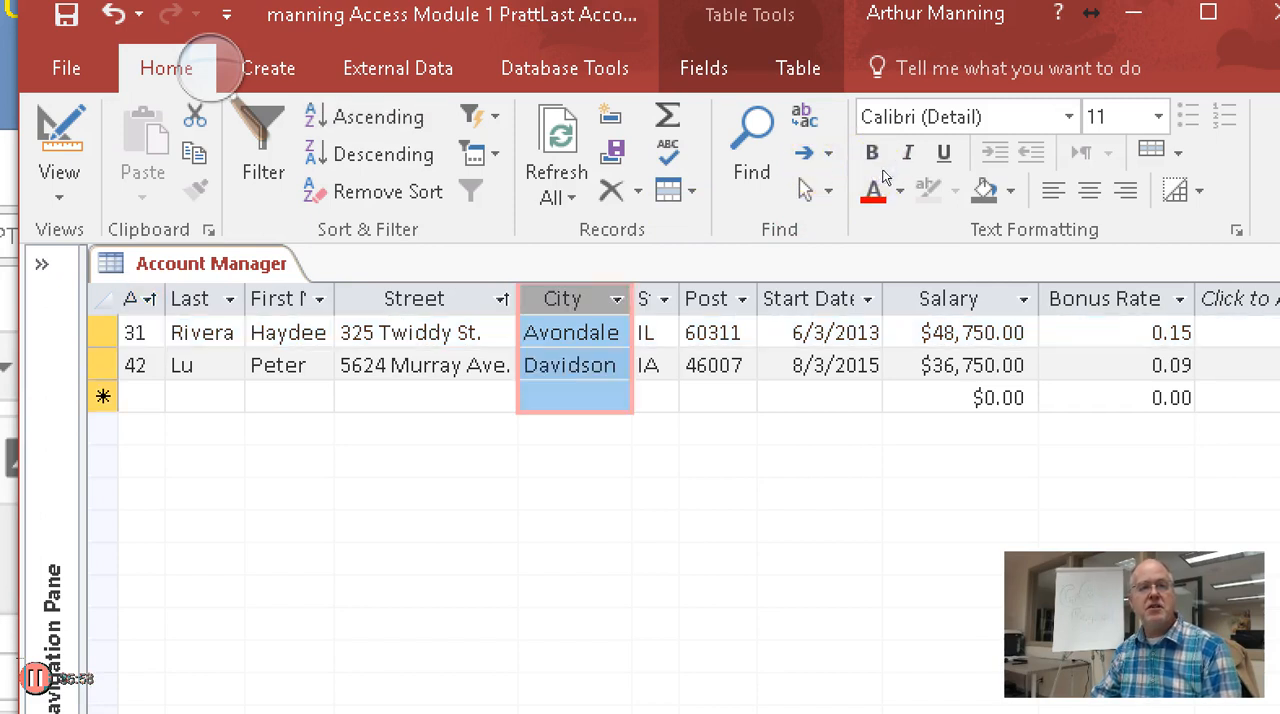
left_click(371, 117)
left_click(371, 154)
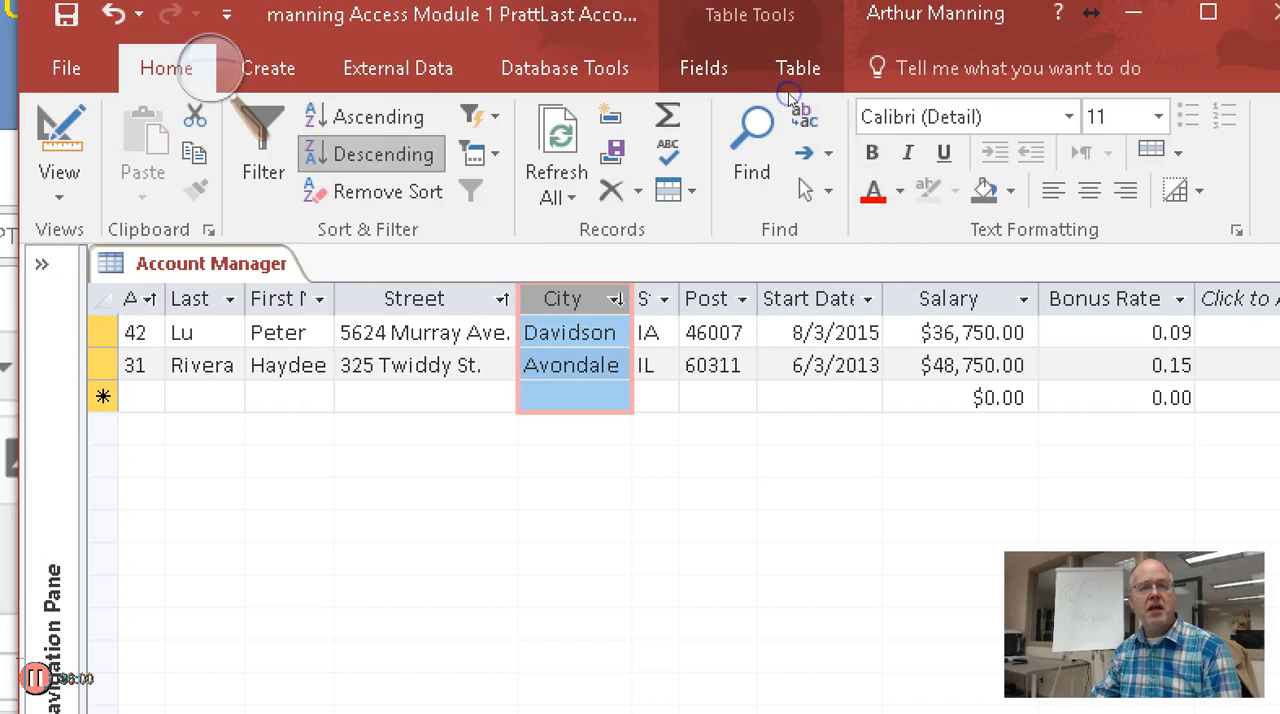
left_click(371, 117)
left_click(371, 154)
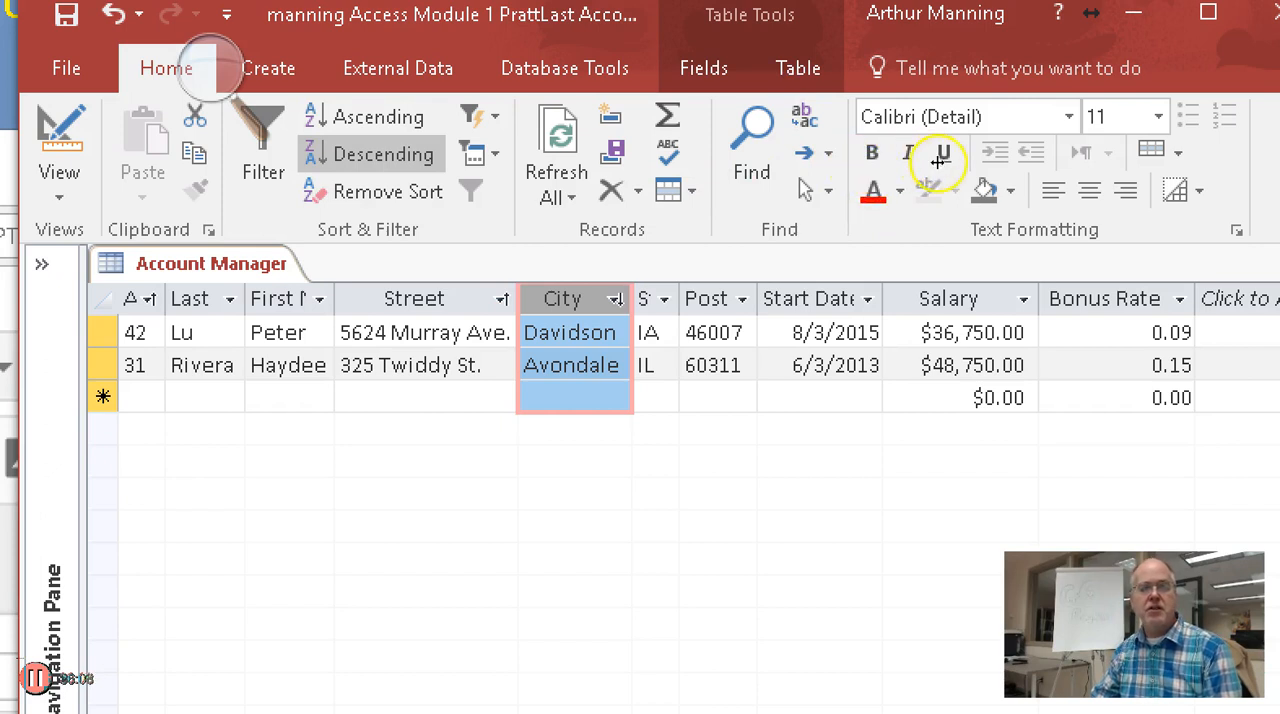
left_click(707, 299)
left_click(367, 117)
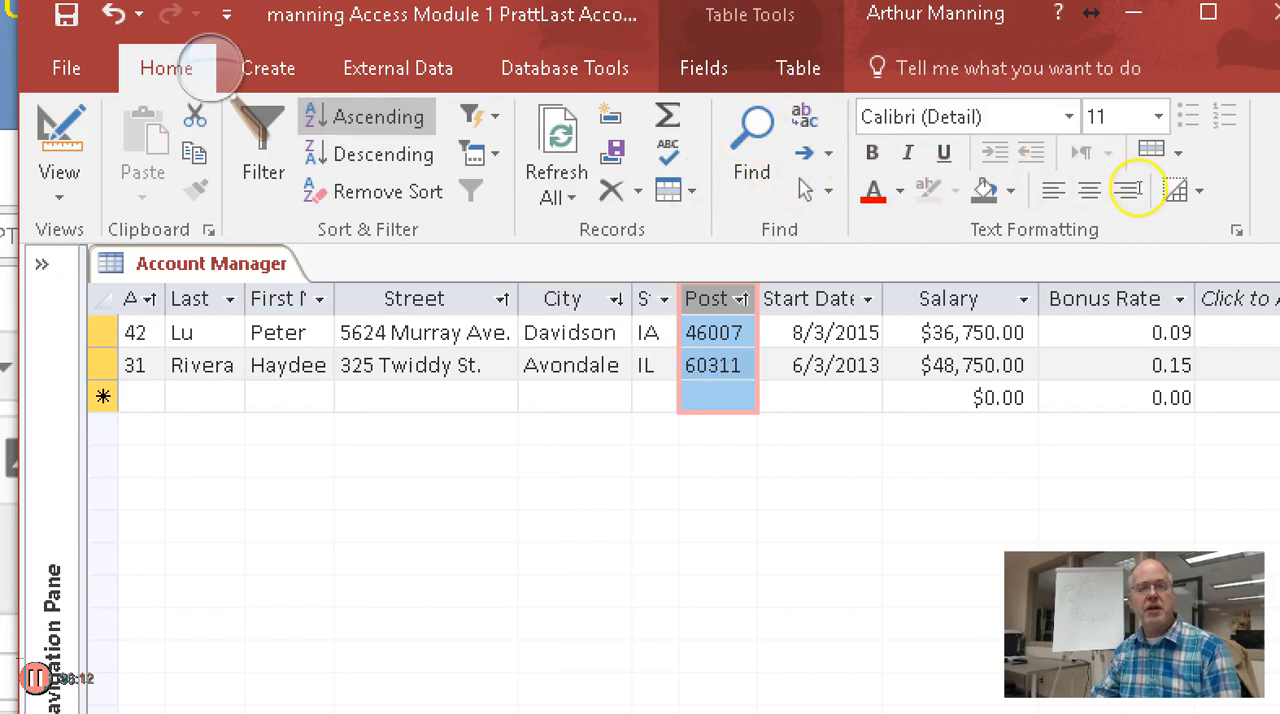
Sort the records by Salary from largest to smallest, and open the Salary filter options and close them without filtering
left_click(947, 299)
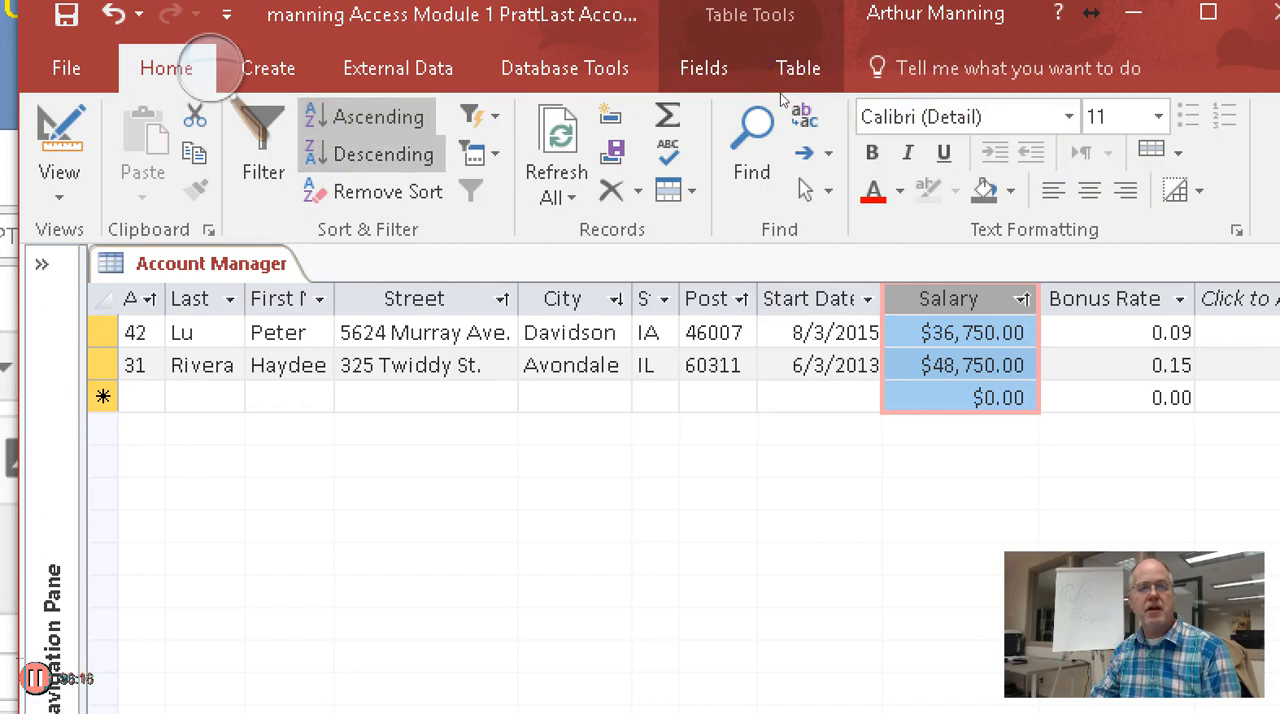
left_click(370, 154)
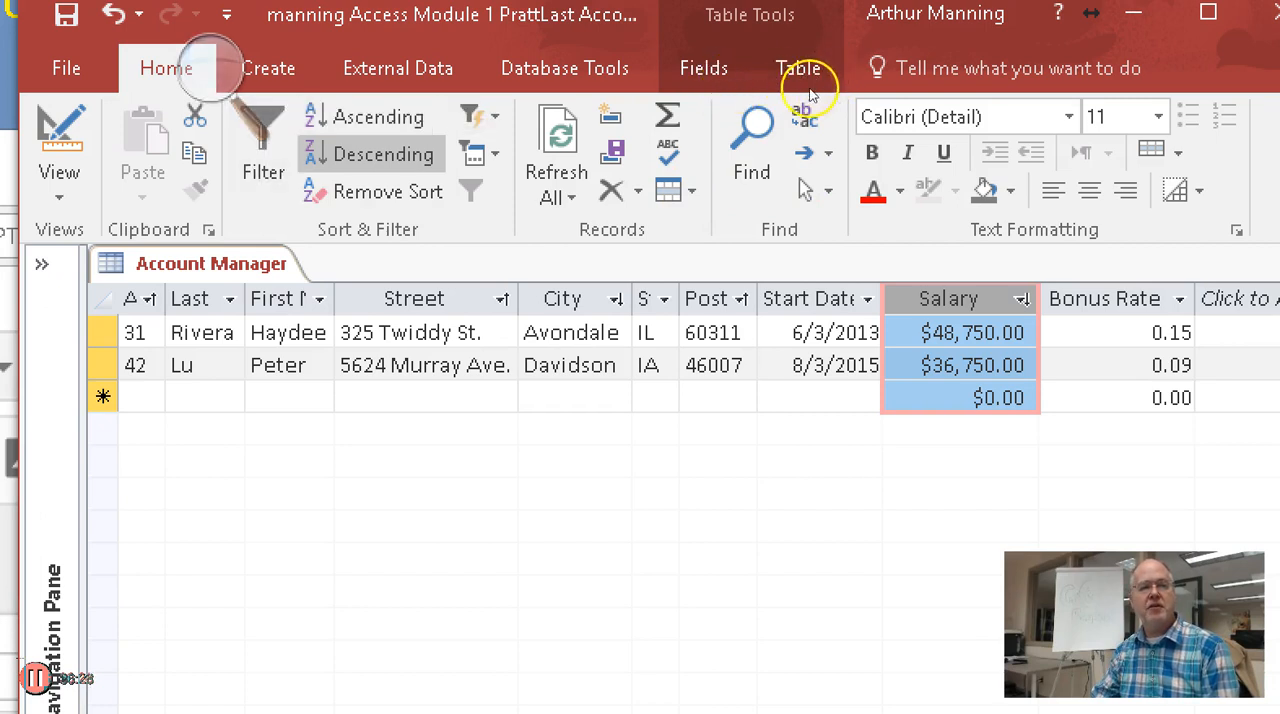
left_click(728, 104)
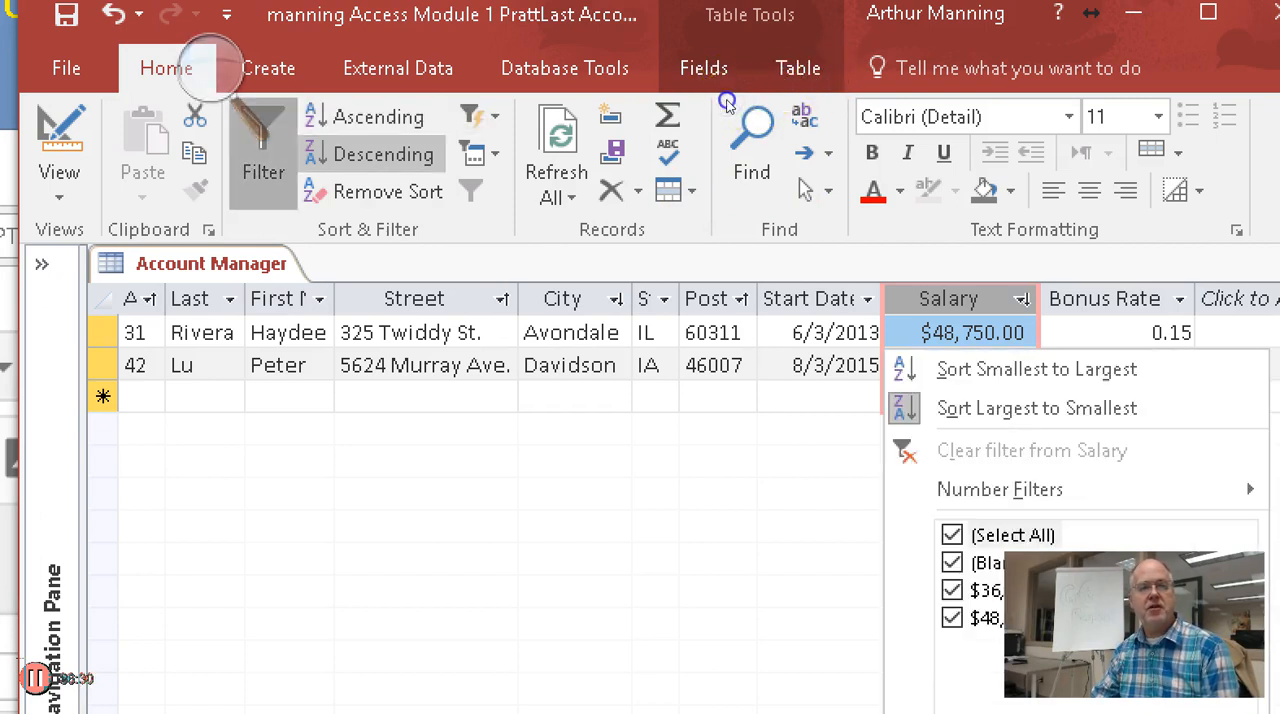
left_click(946, 218)
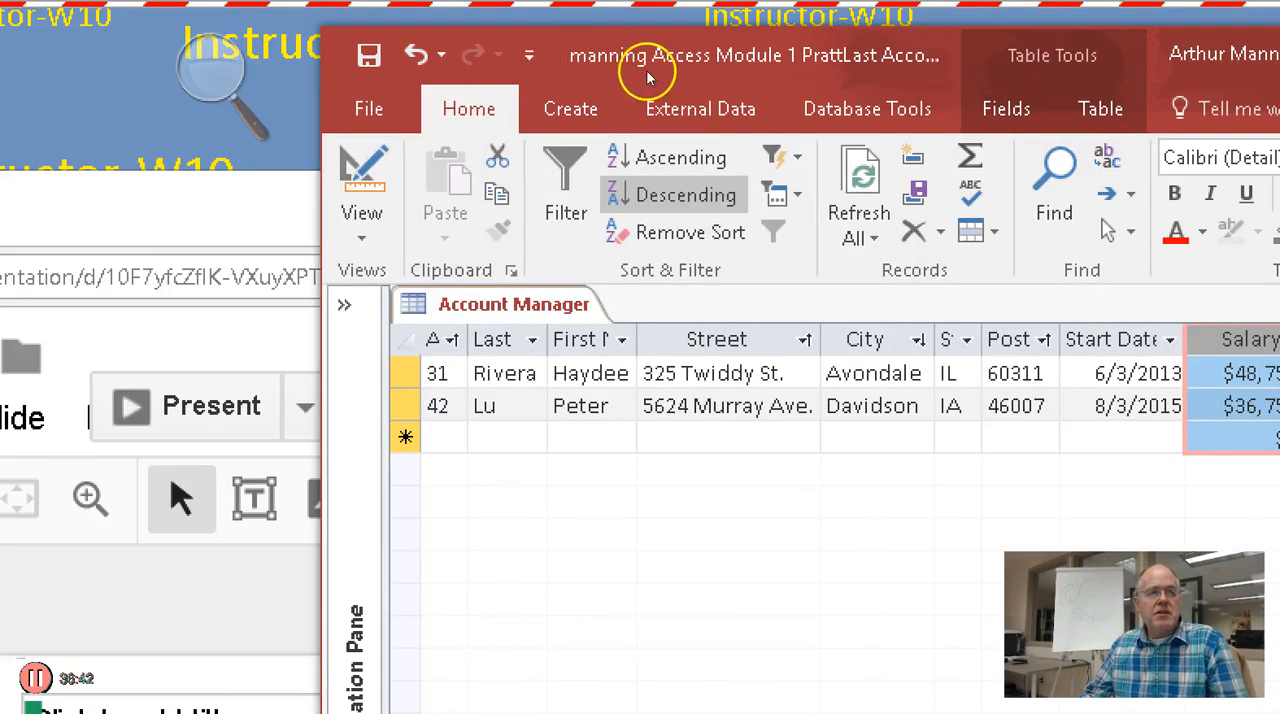
Close the database, saving the design changes to the Account Manager table
key("alt+f")
key("Down")
key("Down")
key("Down")
key("Down")
key("Down")
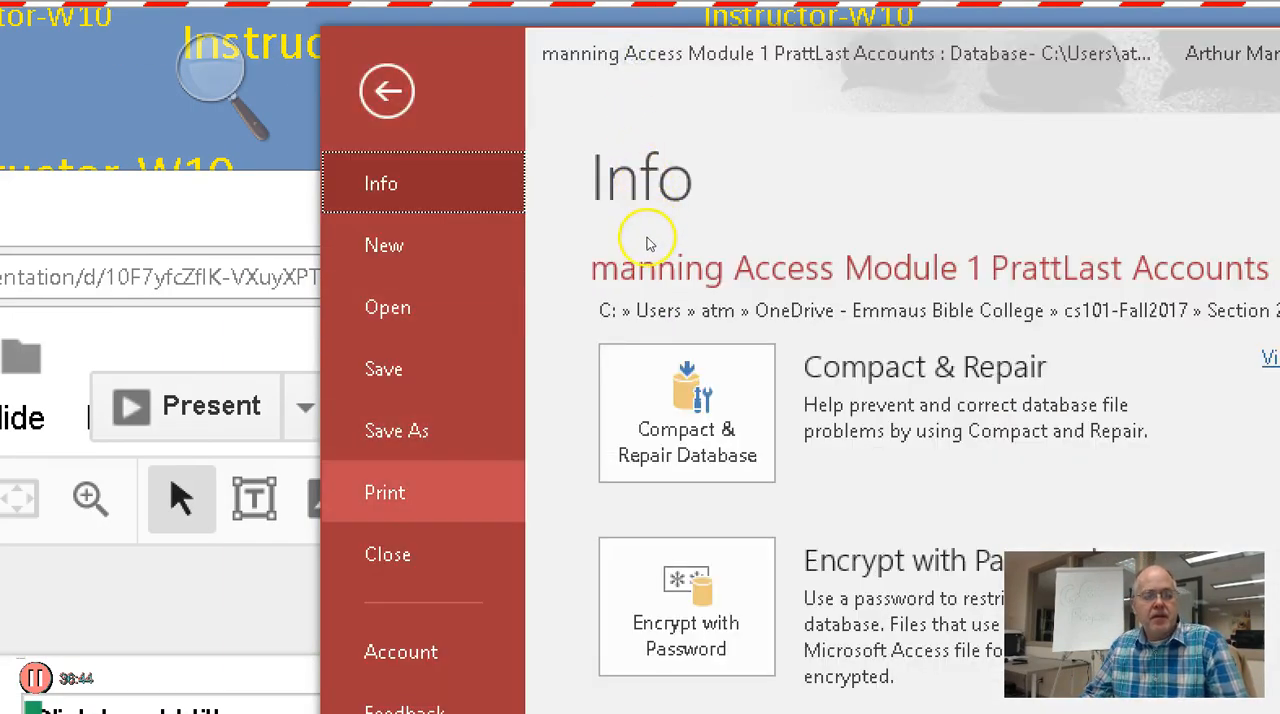
key("Return")
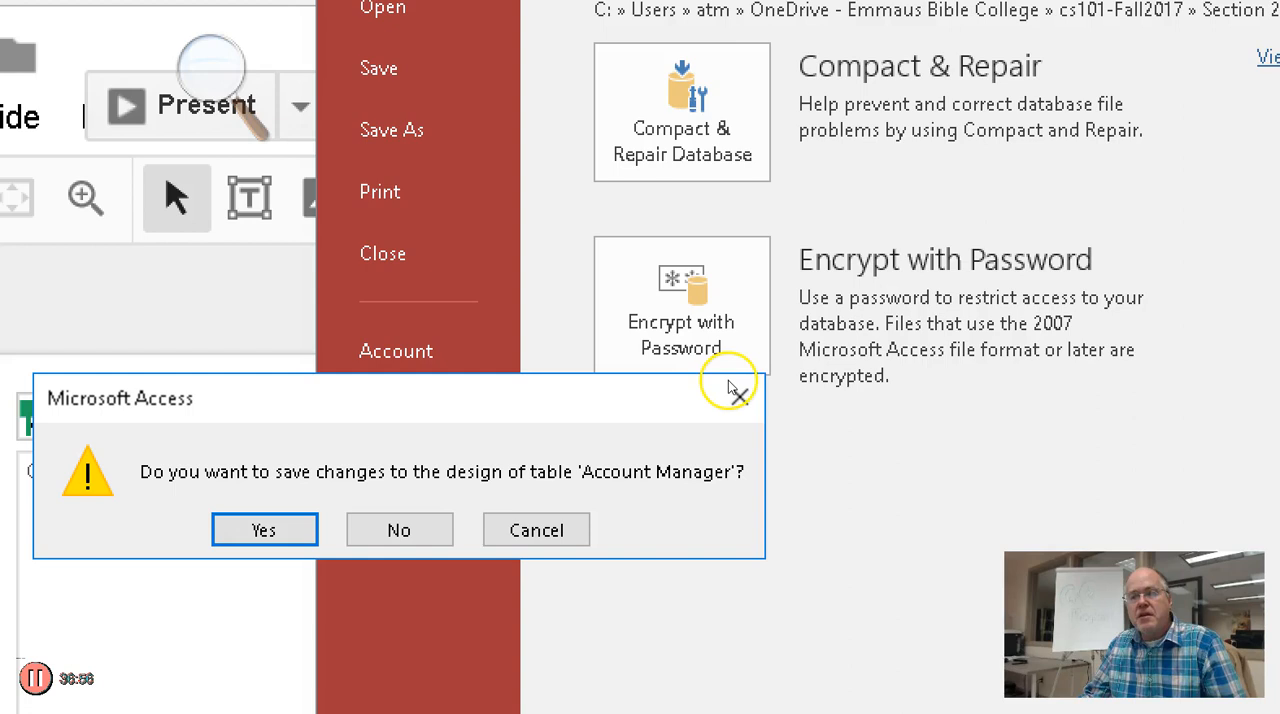
key("Return")
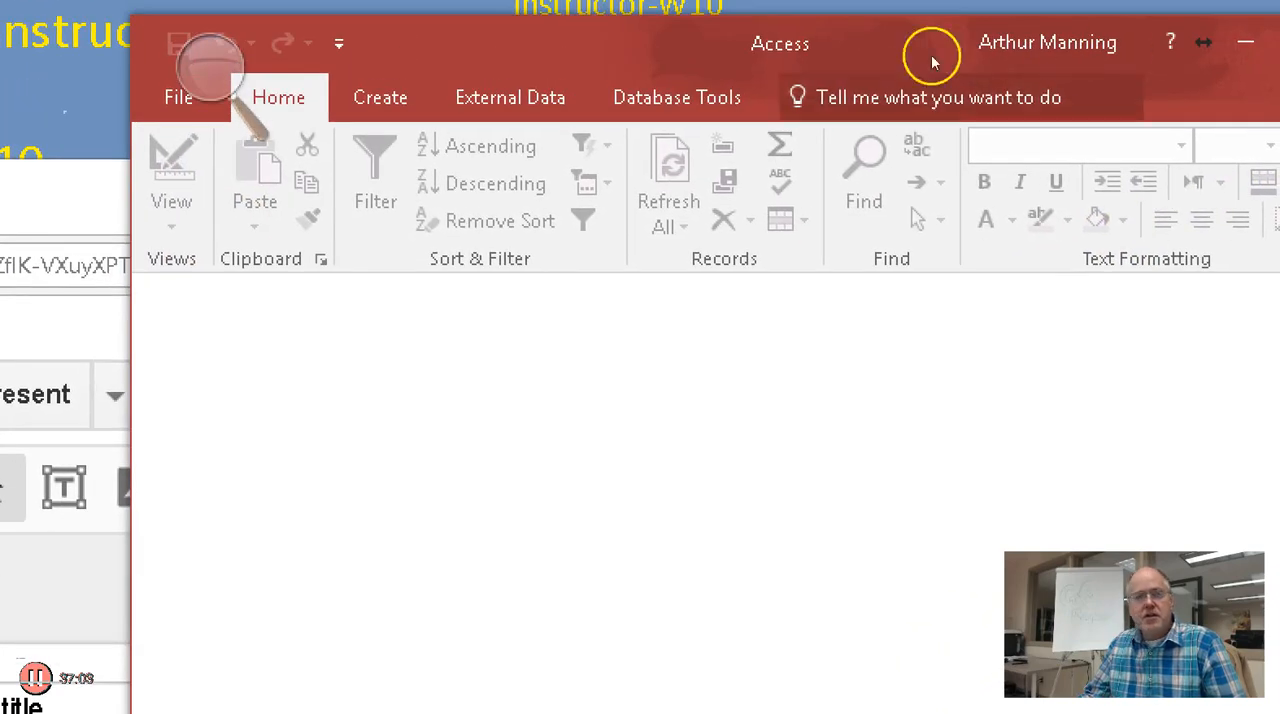
Reset the screen Magnifier's zoom to 100%
left_click(210, 80)
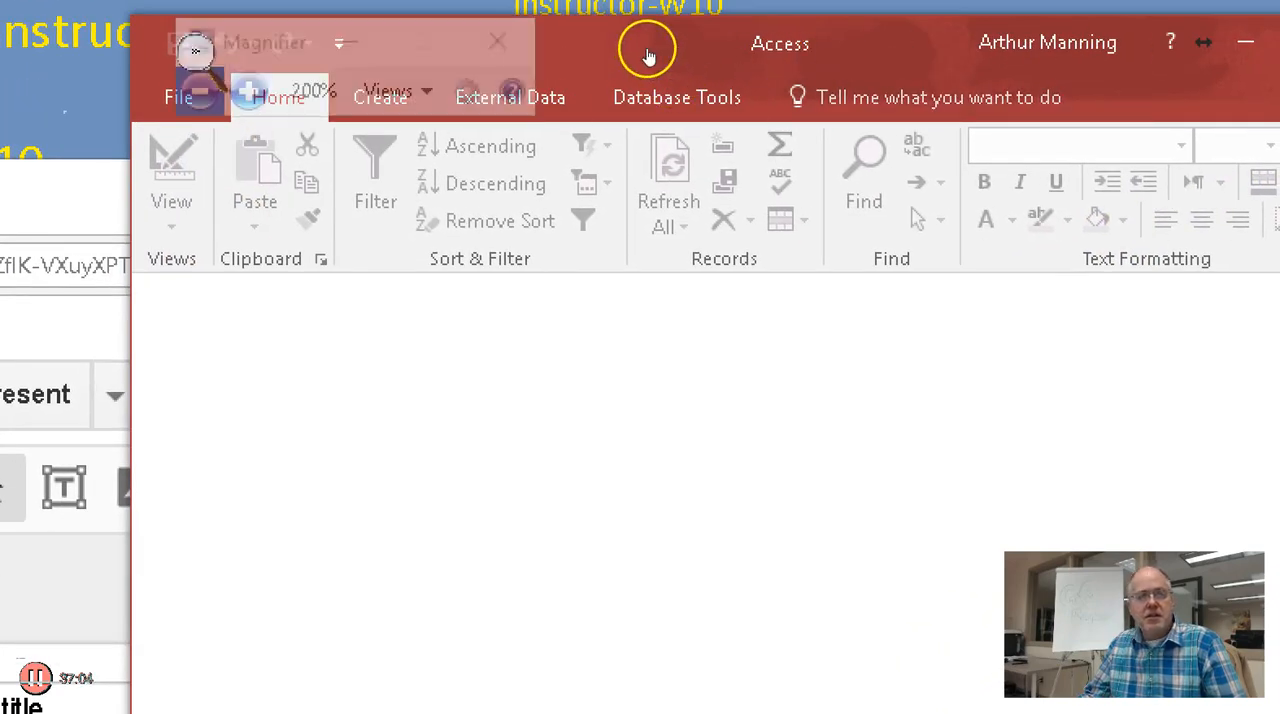
left_click(199, 91)
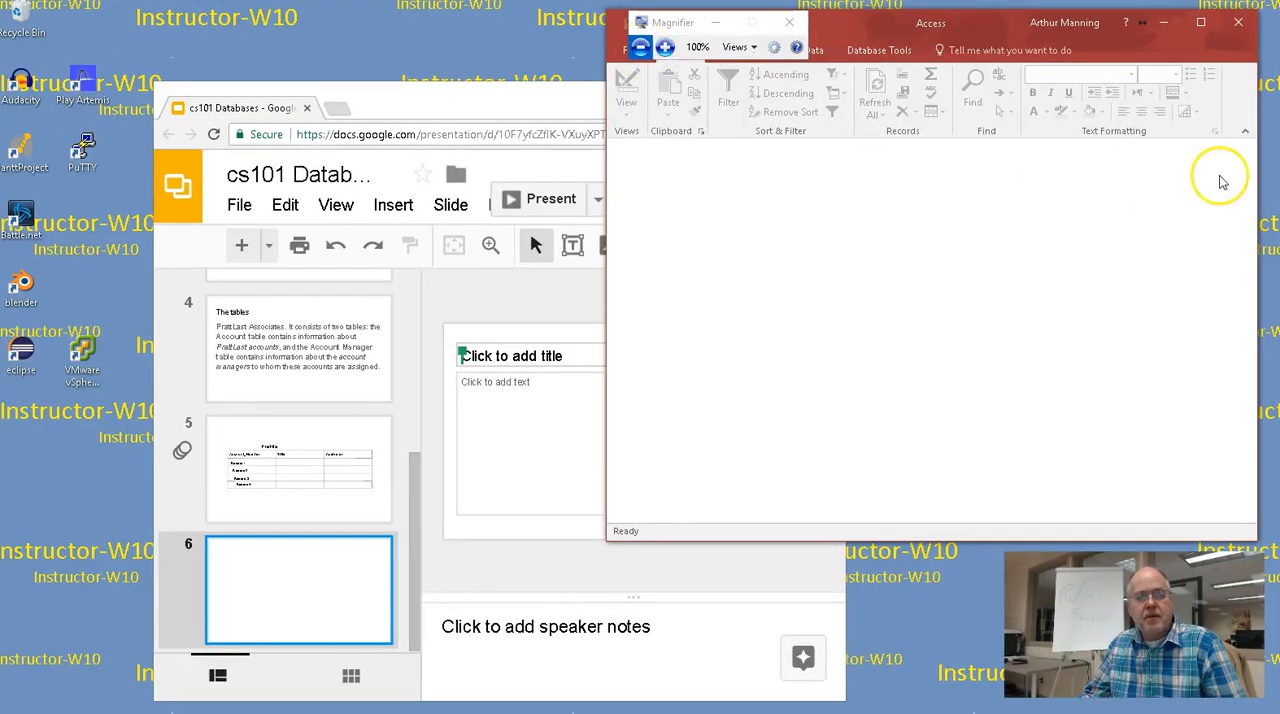